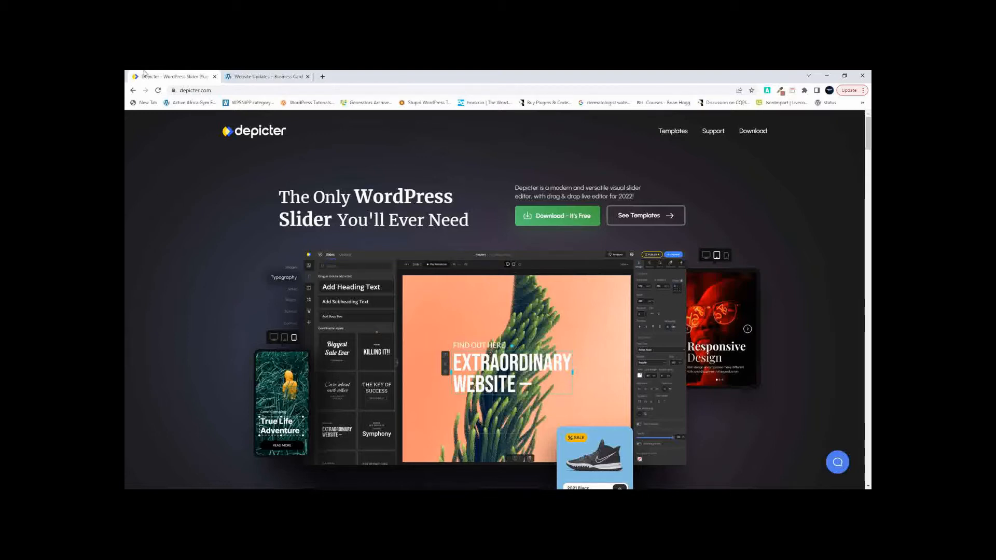
# - Switch to the Website Updates site and open its WordPress admin at websiteupdates.co.za/wp-admin
pyautogui.click(265, 78)
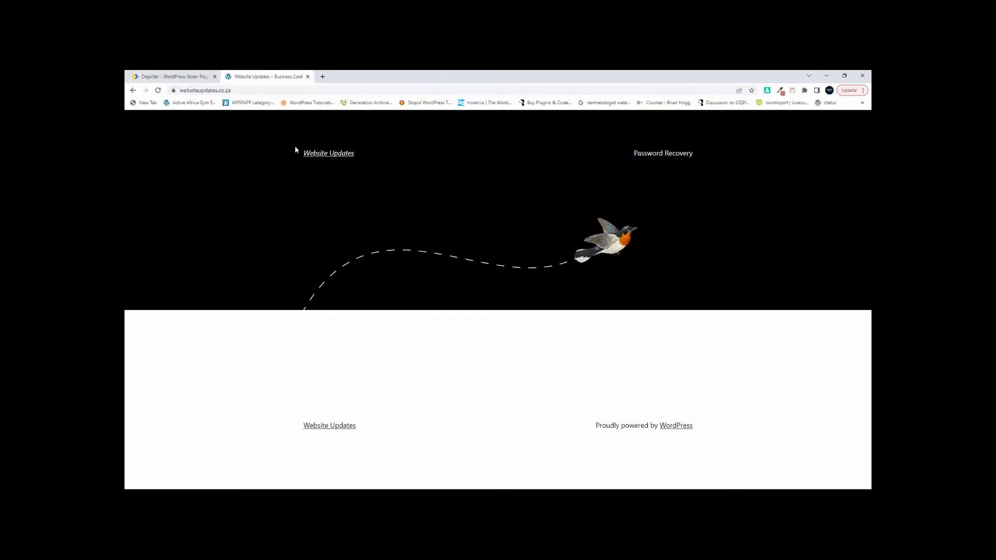
pyautogui.click(244, 90)
pyautogui.click(254, 91)
pyautogui.write('/')
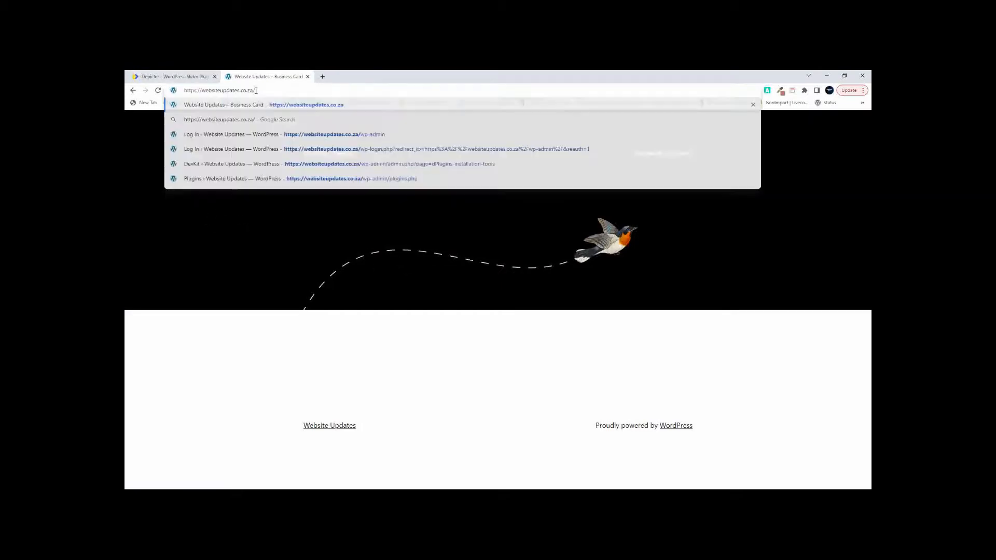
pyautogui.write('wp-admin')
pyautogui.press('Return')
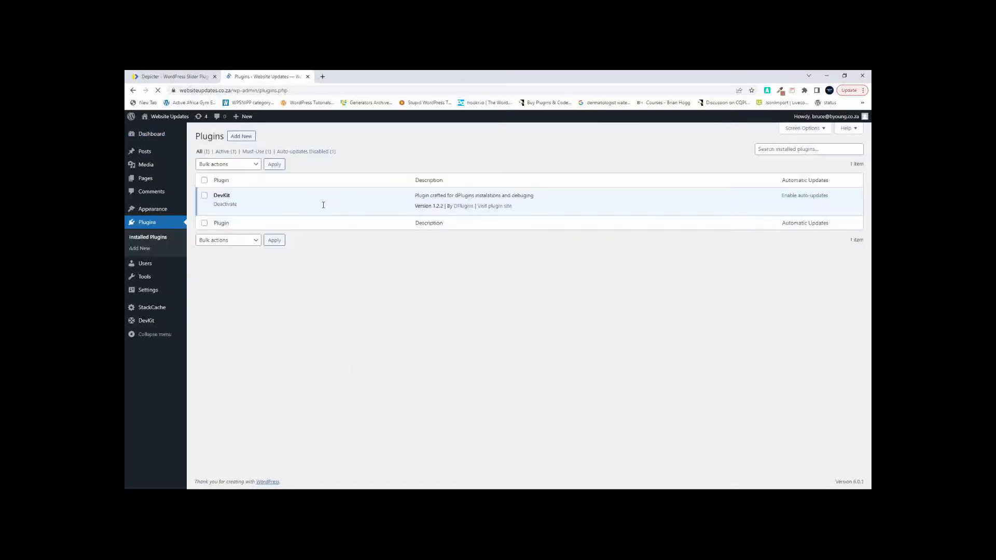
# - Find the Depicter Slider plugin by searching new plugins for "depicter", then install and activate it
pyautogui.click(241, 136)
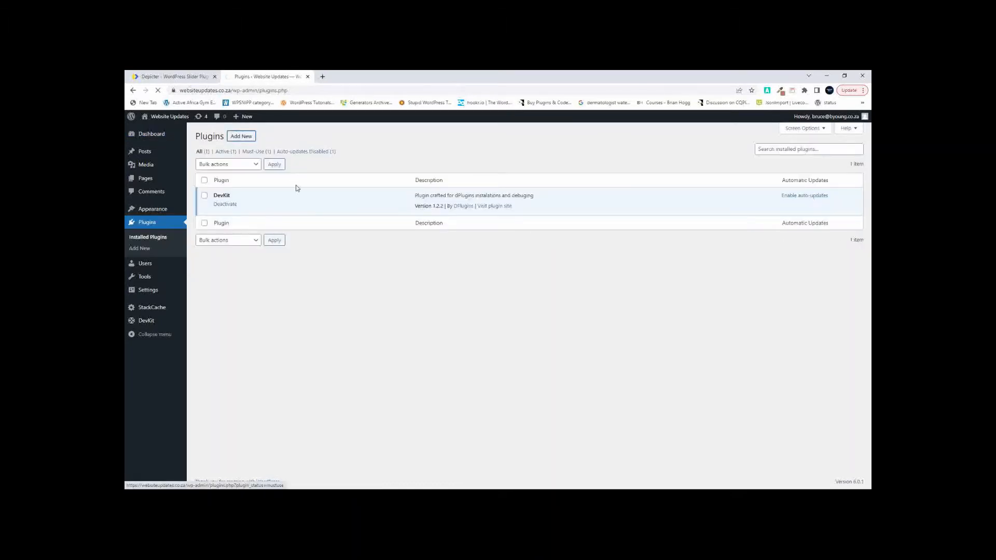
pyautogui.click(763, 159)
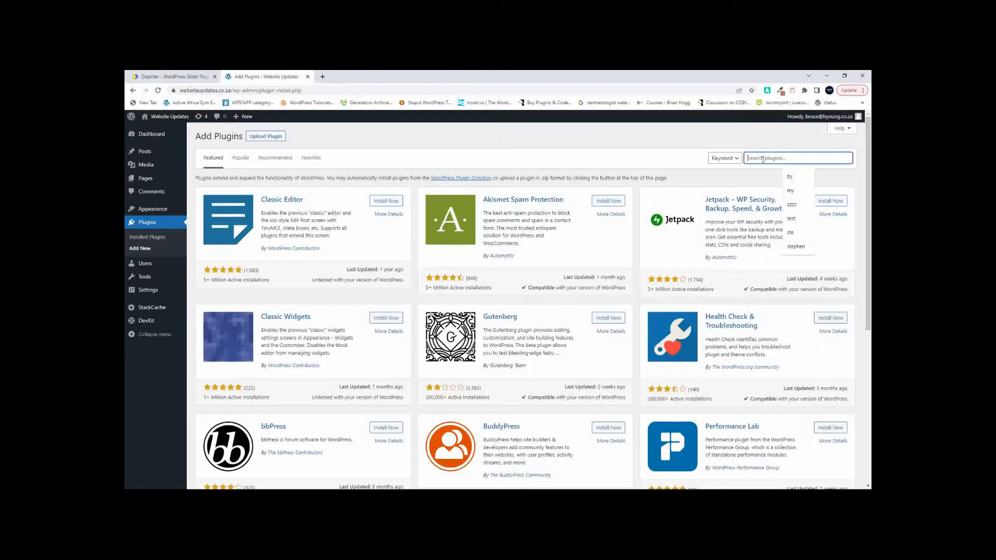
pyautogui.write('depicter')
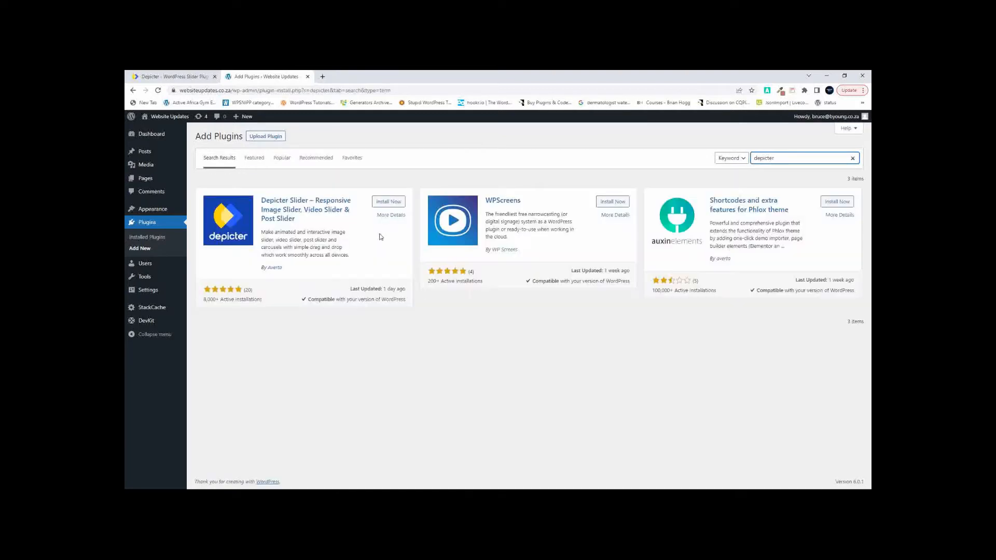
pyautogui.click(380, 206)
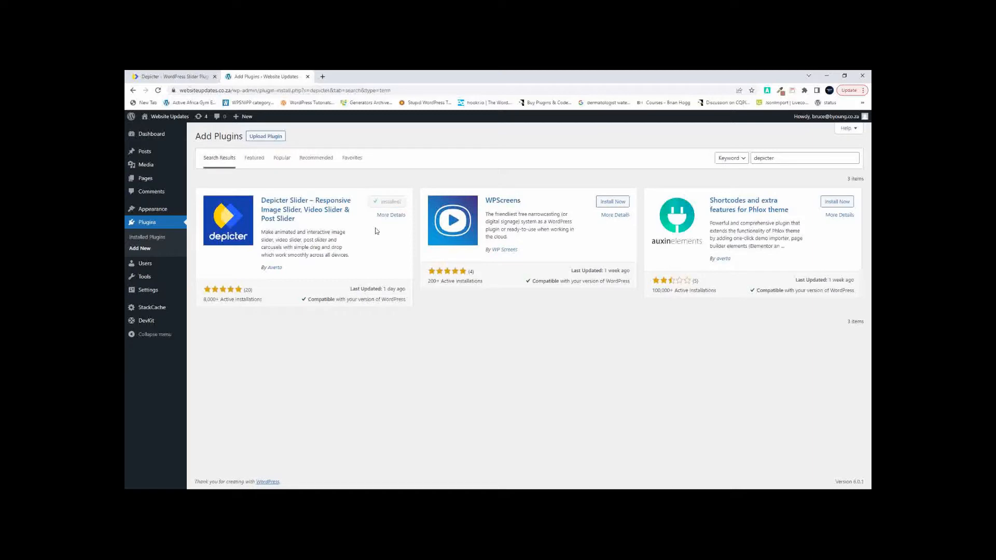
pyautogui.click(389, 204)
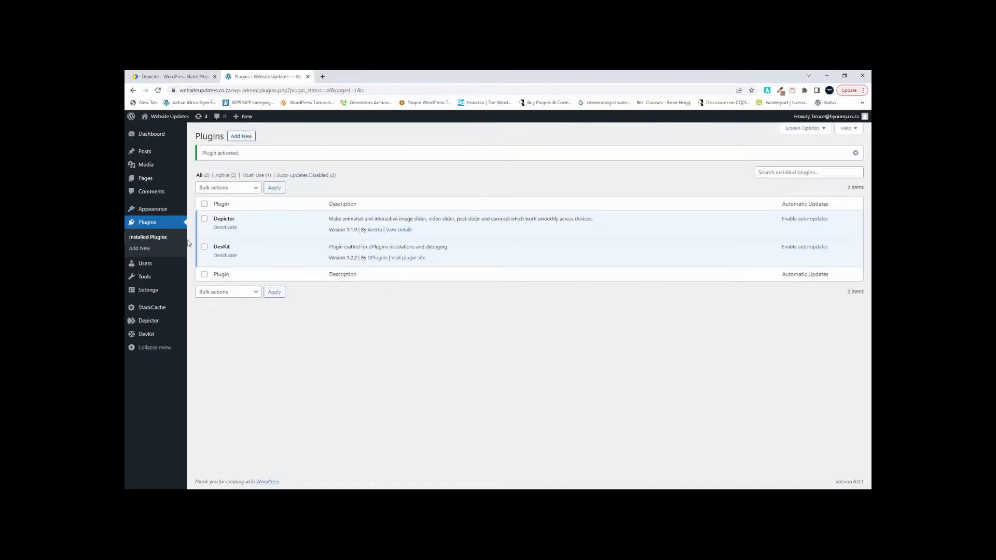
# - Create a Depicter slider by importing the Travel Journey template from the Post Slider category, and dismiss the welcome video
pyautogui.click(131, 326)
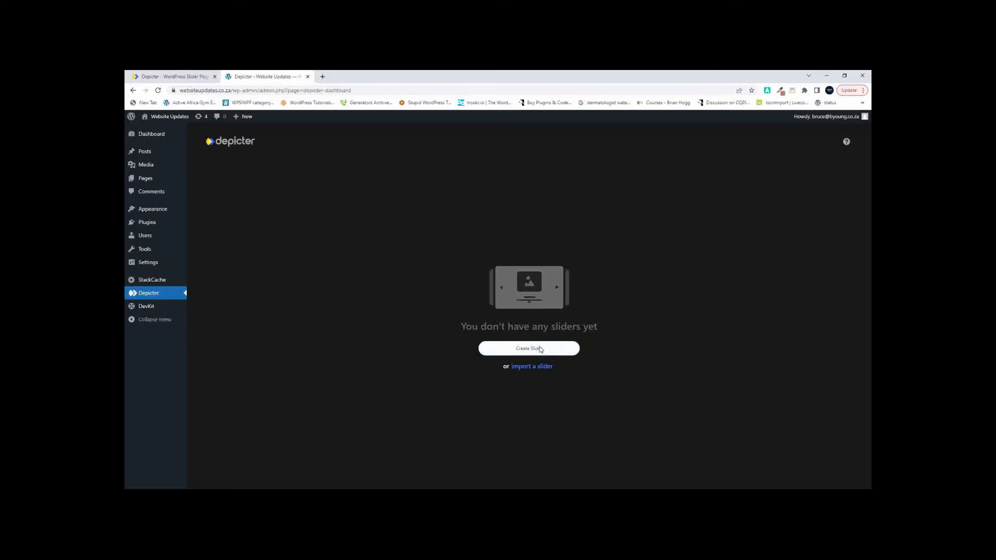
pyautogui.click(540, 349)
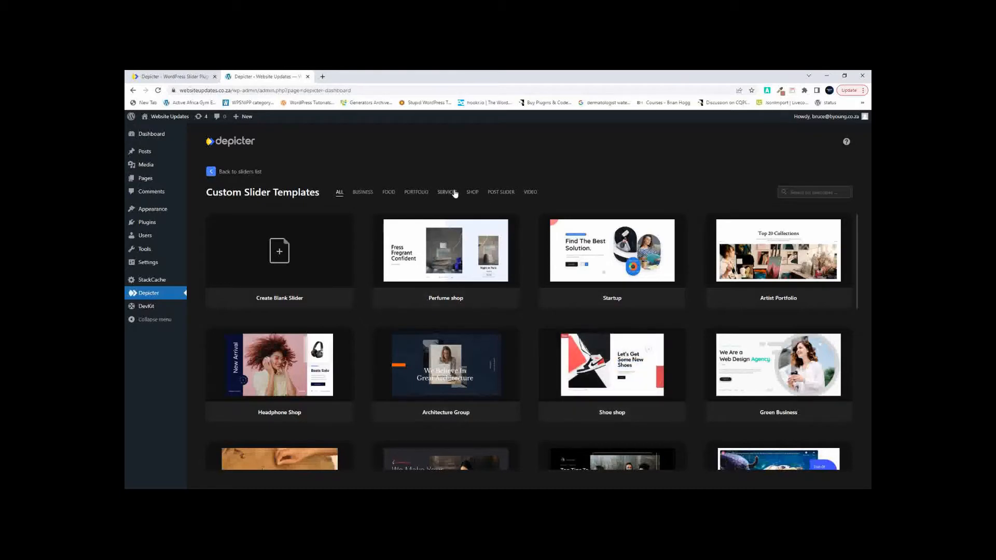
pyautogui.click(500, 193)
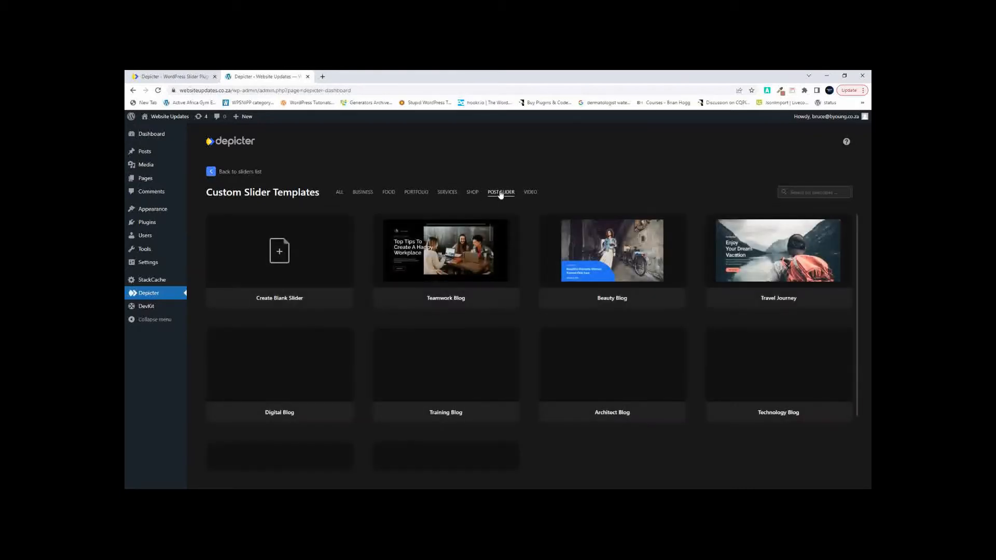
pyautogui.moveTo(560, 220)
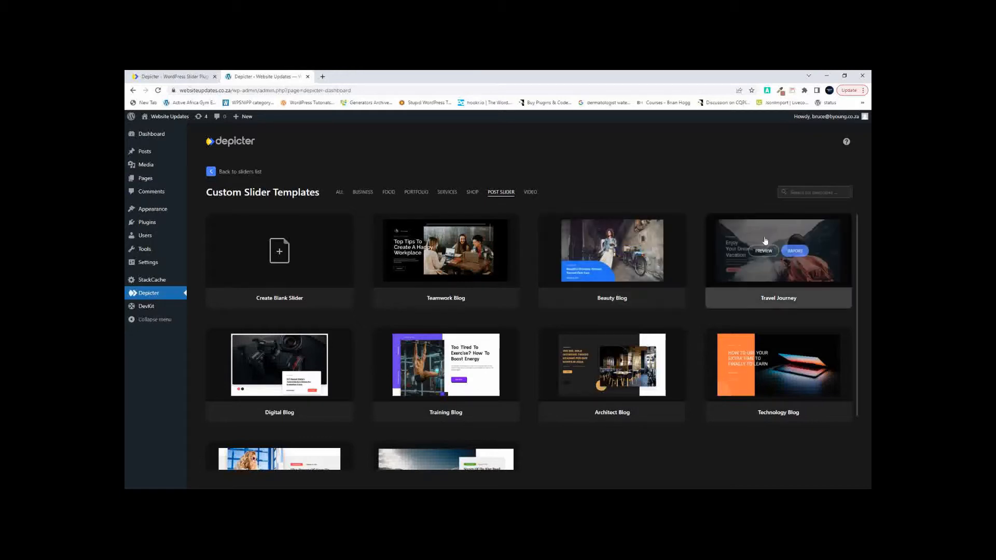
pyautogui.click(794, 252)
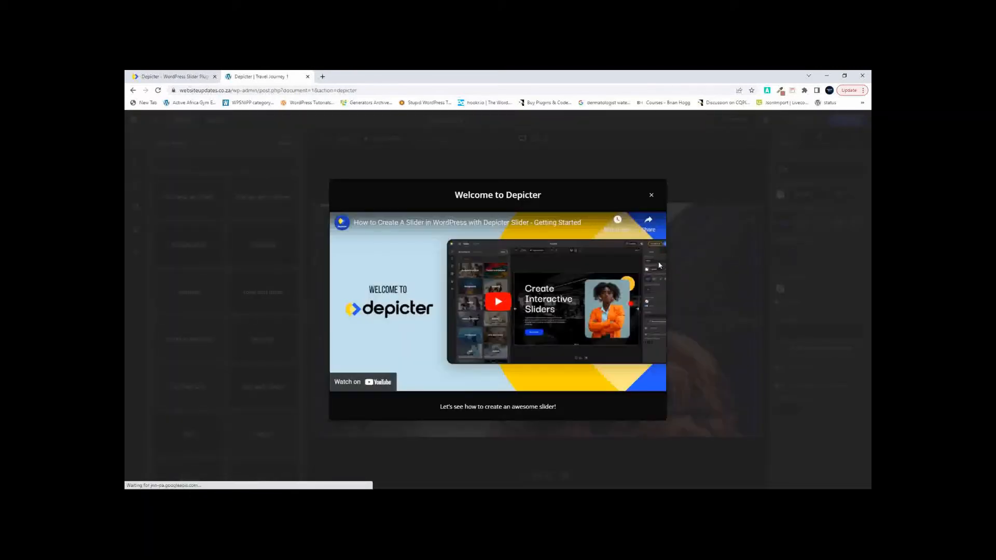
pyautogui.click(651, 196)
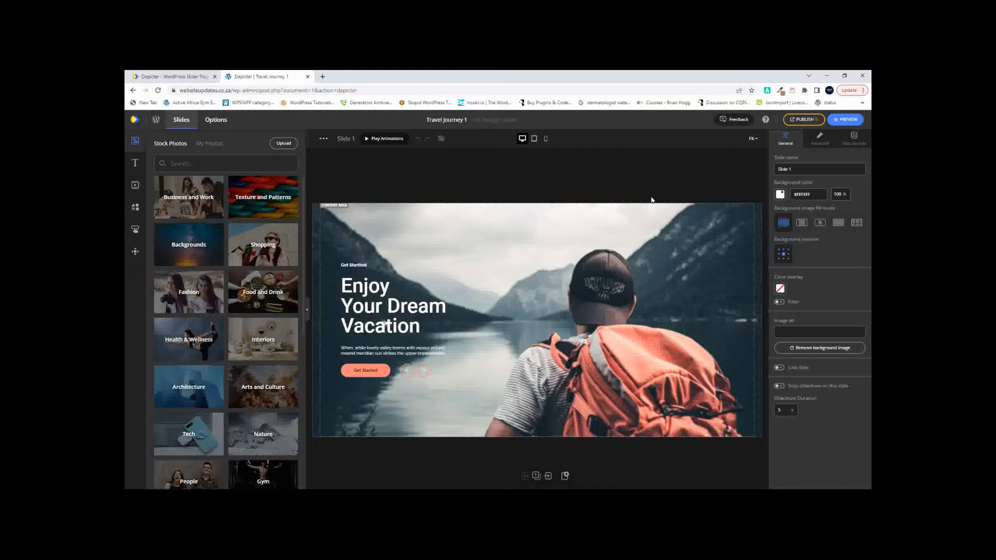
# - Publish the Travel Journey 1 slider, check the site's front page, and return to the Depicter slider list
pyautogui.click(805, 121)
pyautogui.click(759, 162)
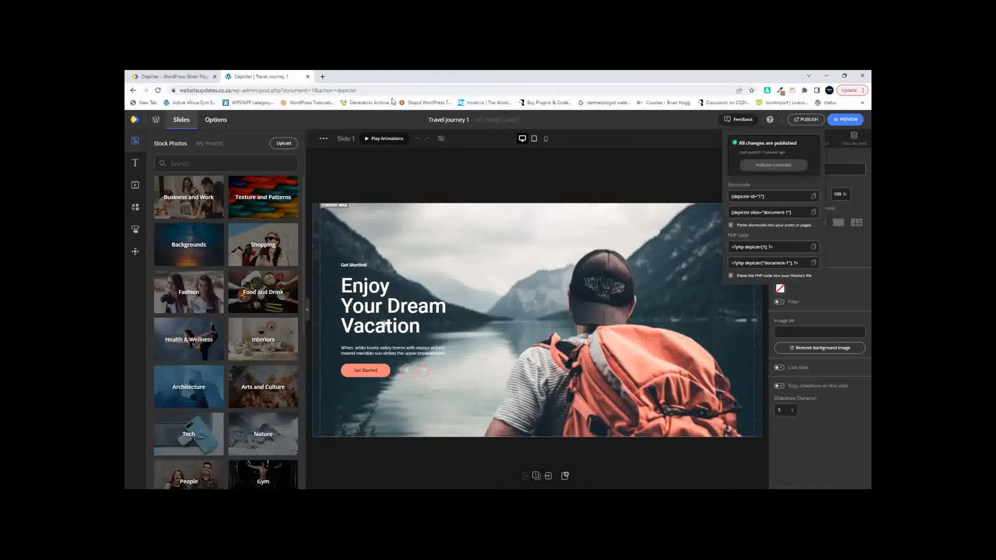
pyautogui.click(155, 120)
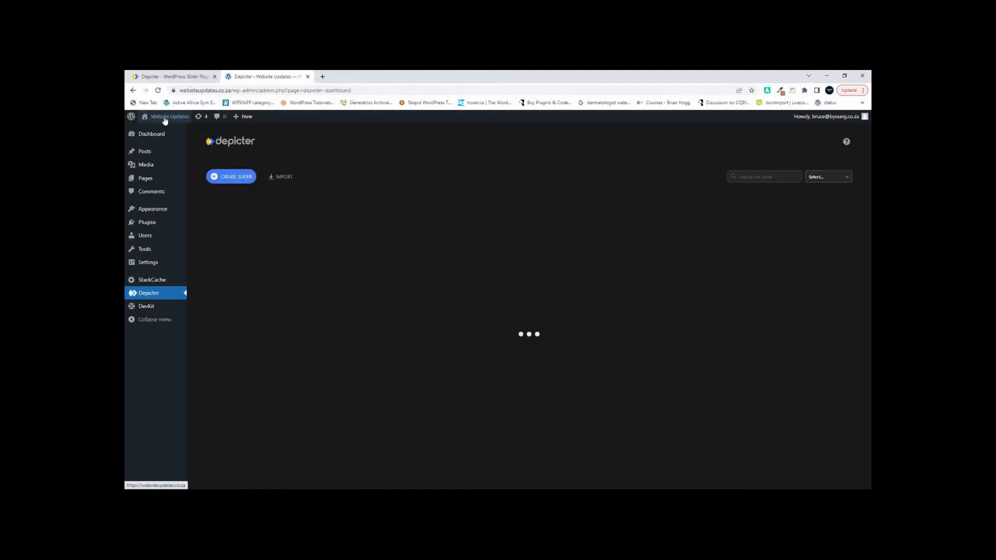
pyautogui.click(166, 116)
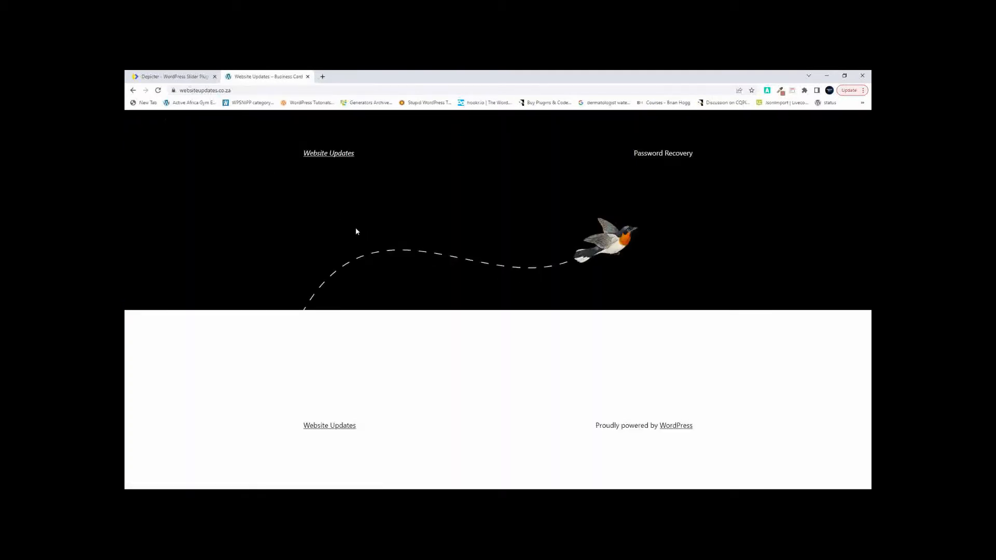
pyautogui.click(133, 91)
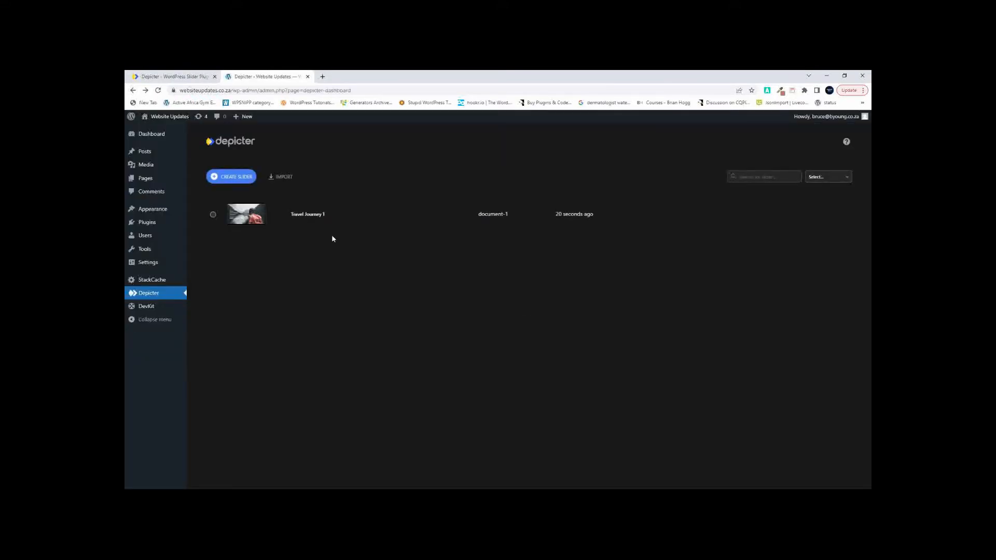
# - Open the theme's site editor on the Home template
pyautogui.moveTo(155, 210)
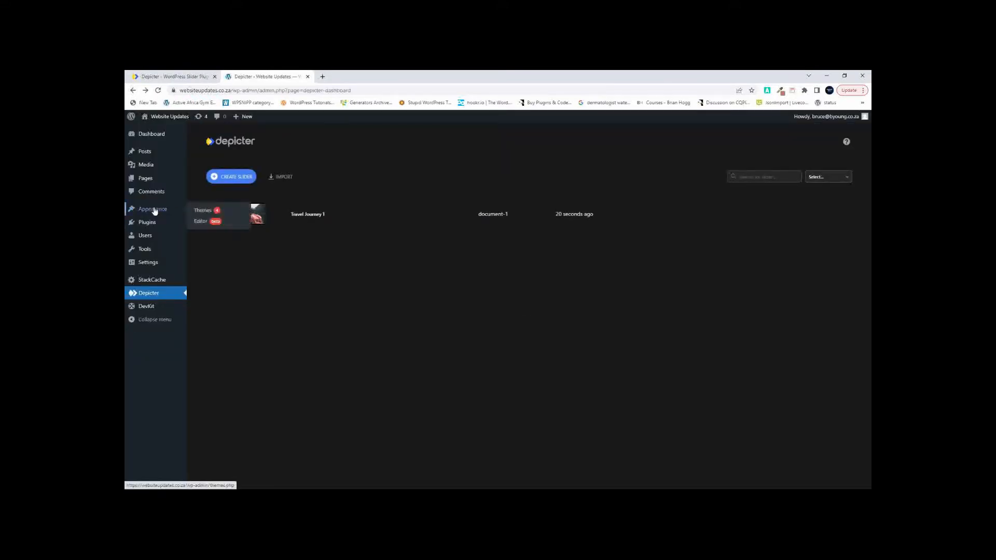
pyautogui.click(200, 222)
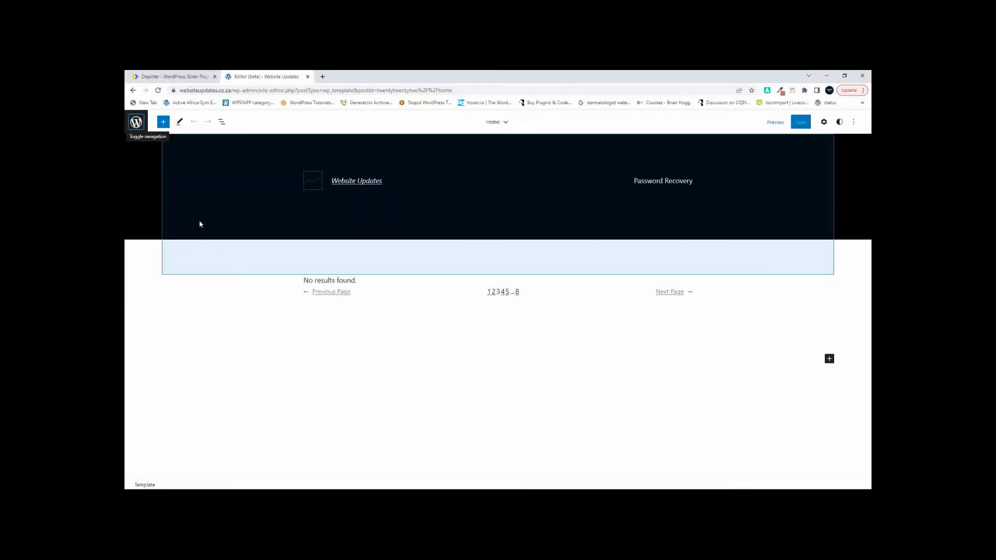
pyautogui.click(393, 298)
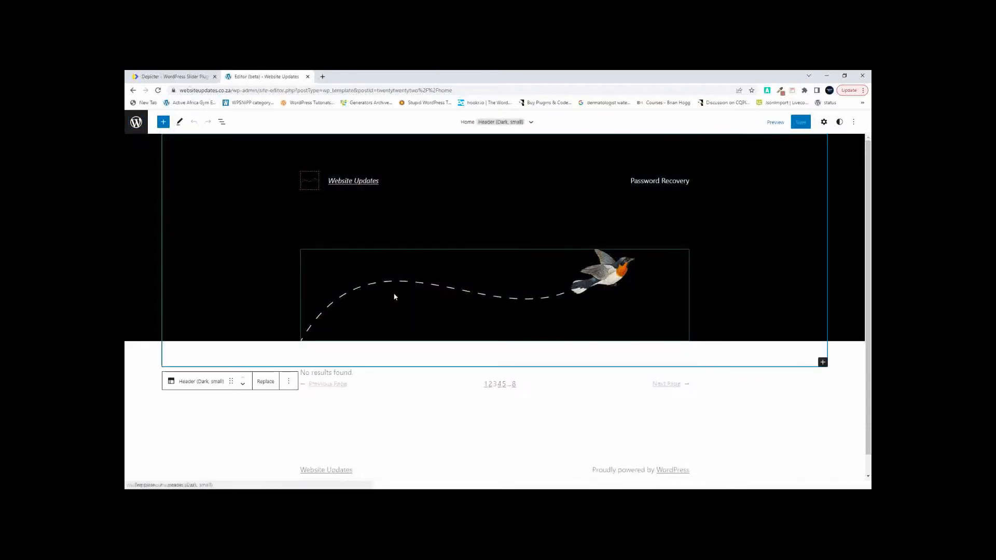
pyautogui.press('Delete')
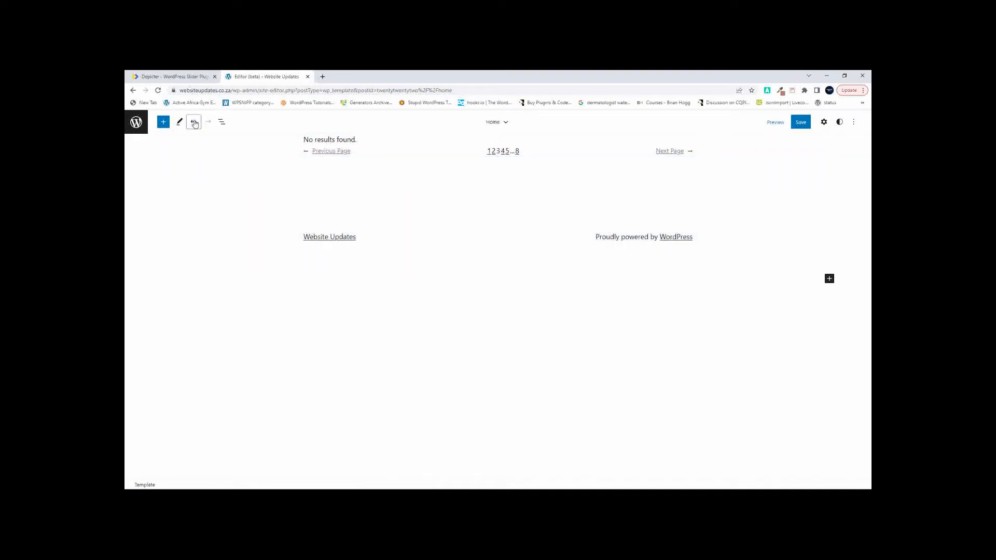
pyautogui.click(193, 121)
# - Delete the bird image block from the group inside the Header (Dark, small) template part
pyautogui.click(421, 275)
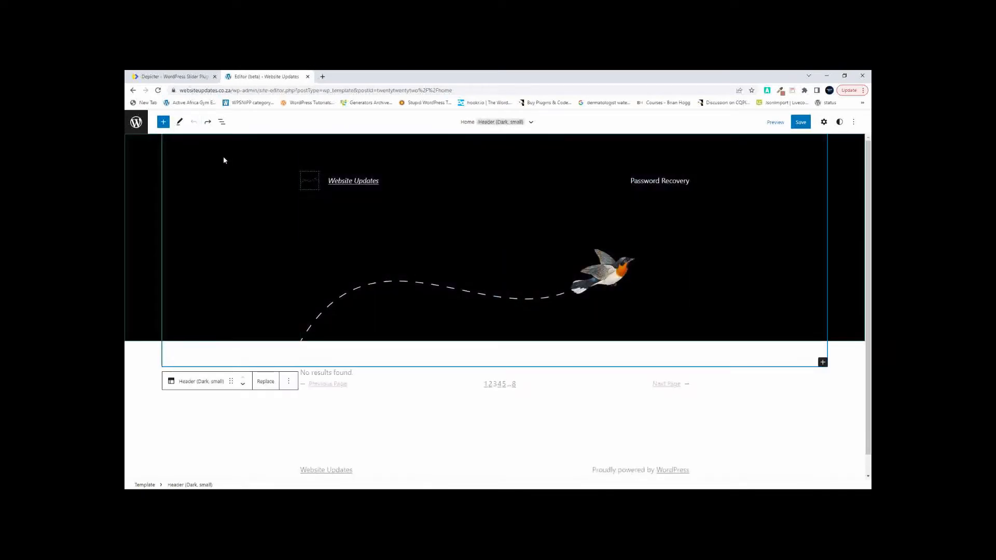
pyautogui.click(221, 121)
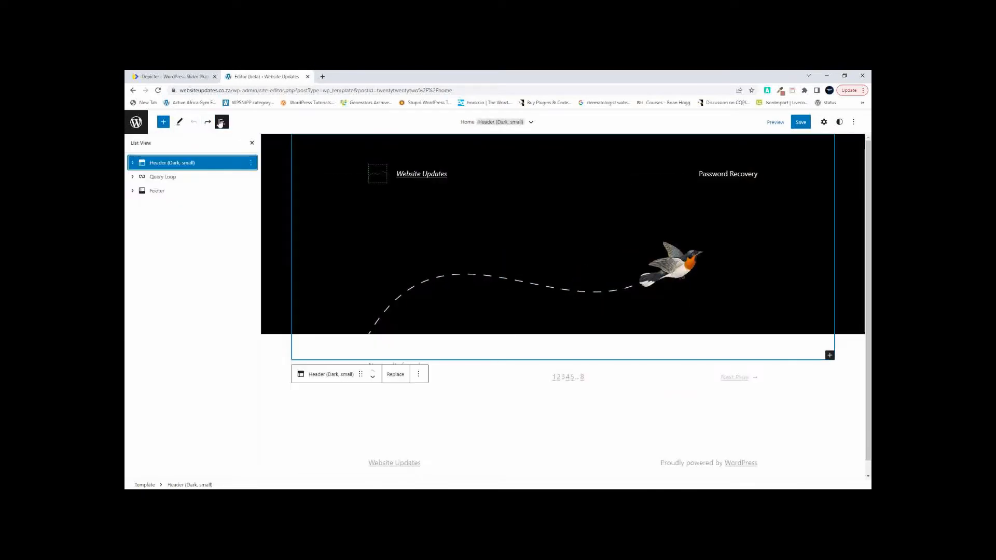
pyautogui.click(133, 163)
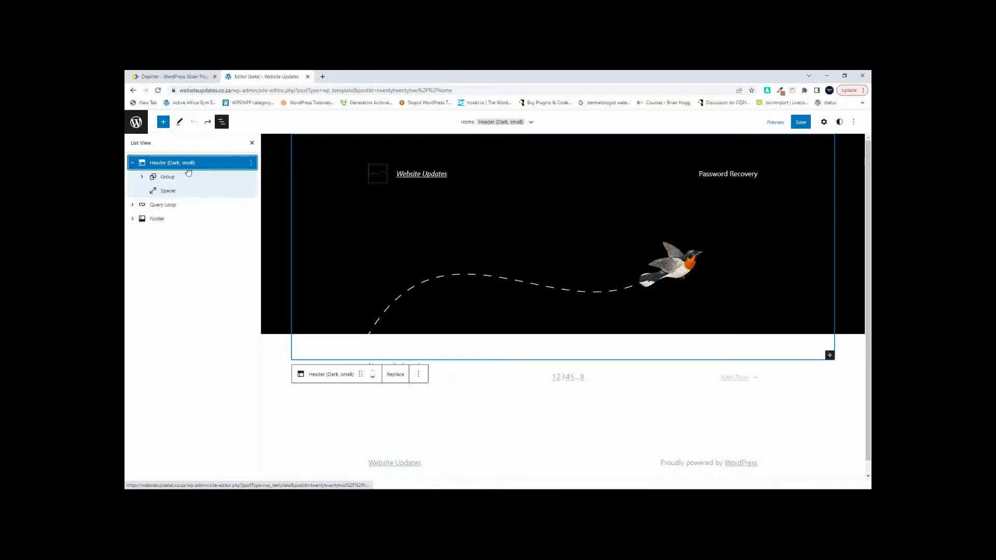
pyautogui.click(142, 177)
pyautogui.click(177, 207)
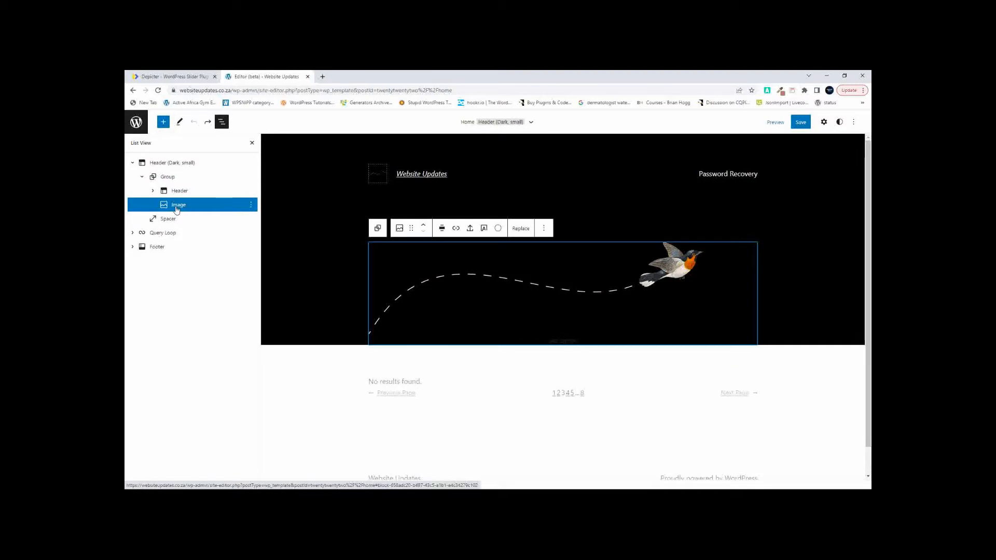
pyautogui.press('Delete')
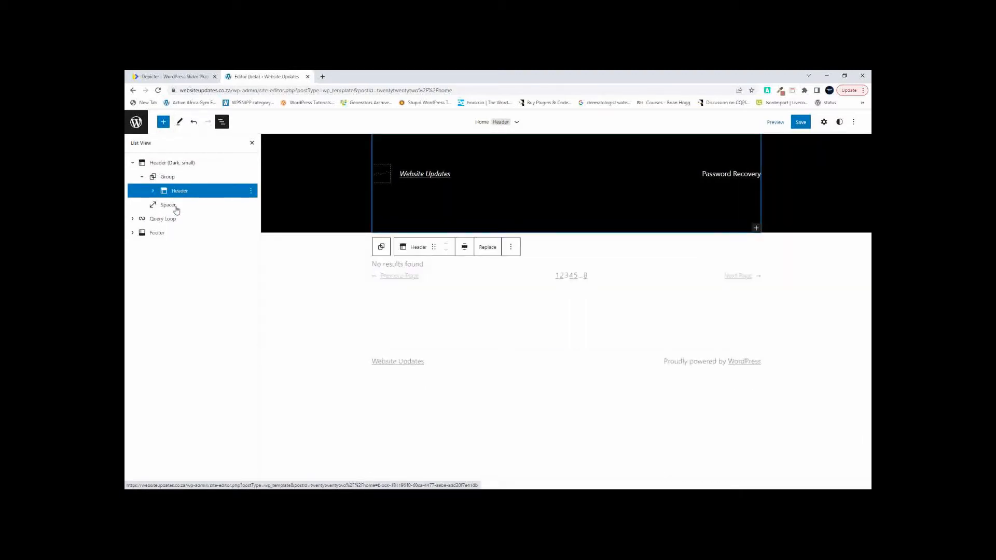
# - Remove the Spacer block from the Header (Dark, small) template part
pyautogui.click(167, 206)
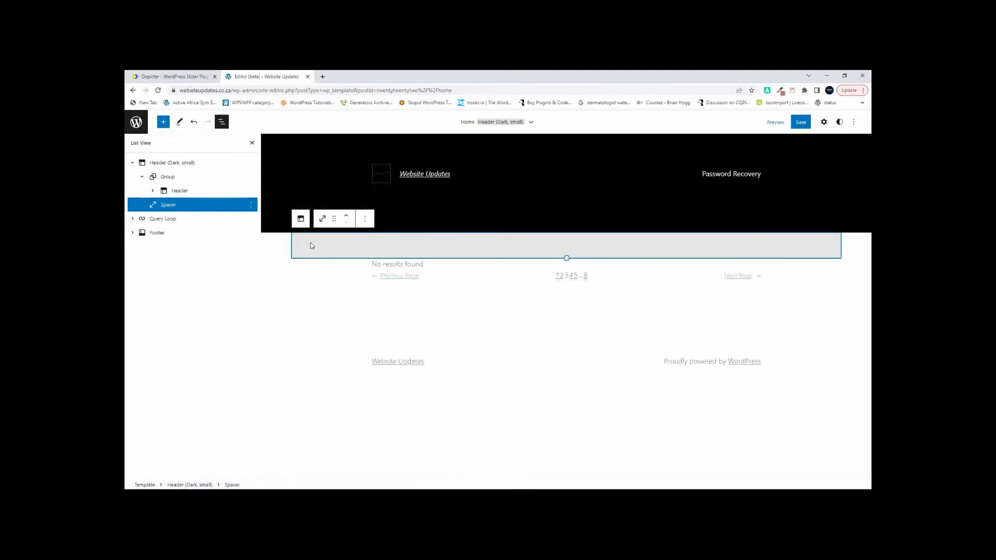
pyautogui.click(251, 205)
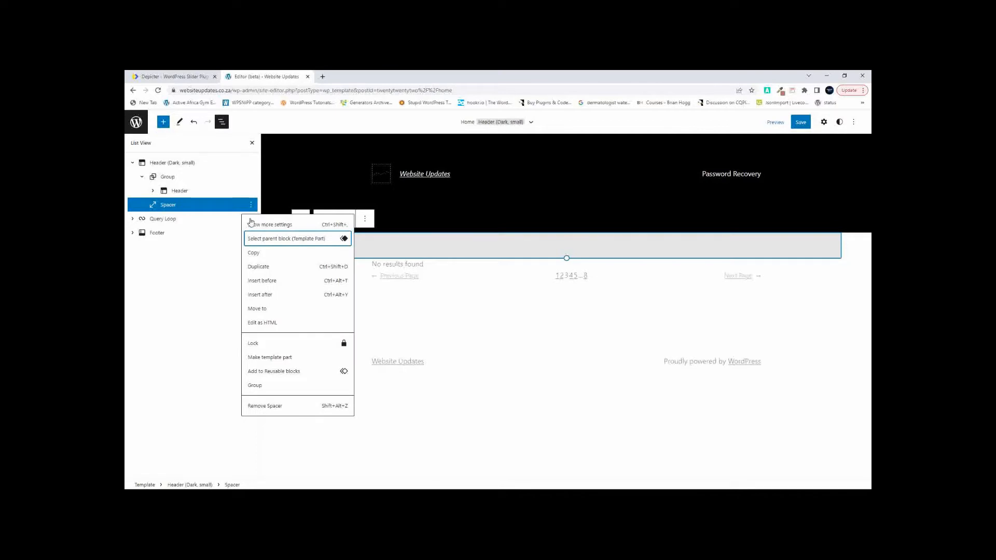
pyautogui.click(270, 408)
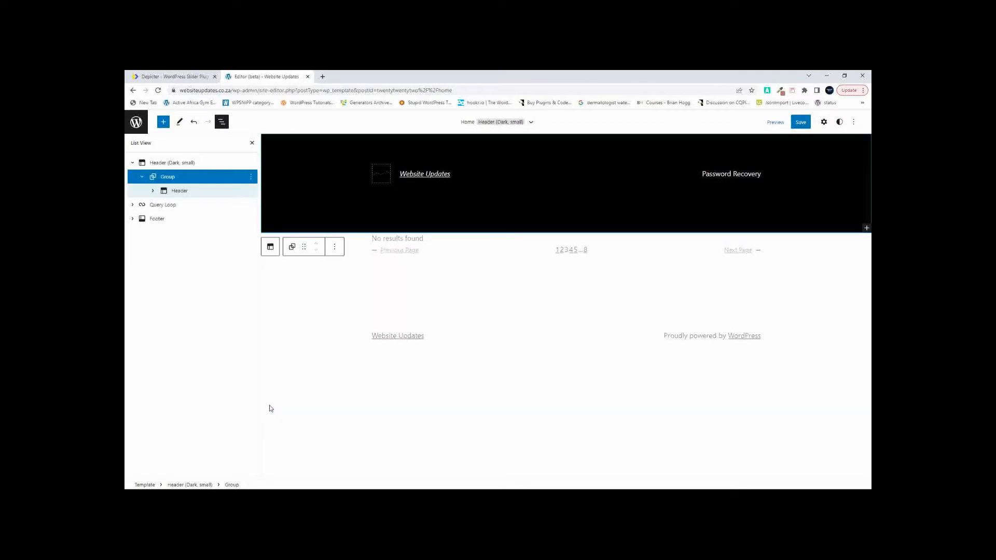
# - Remove the Query Loop block from the Home template
pyautogui.click(172, 163)
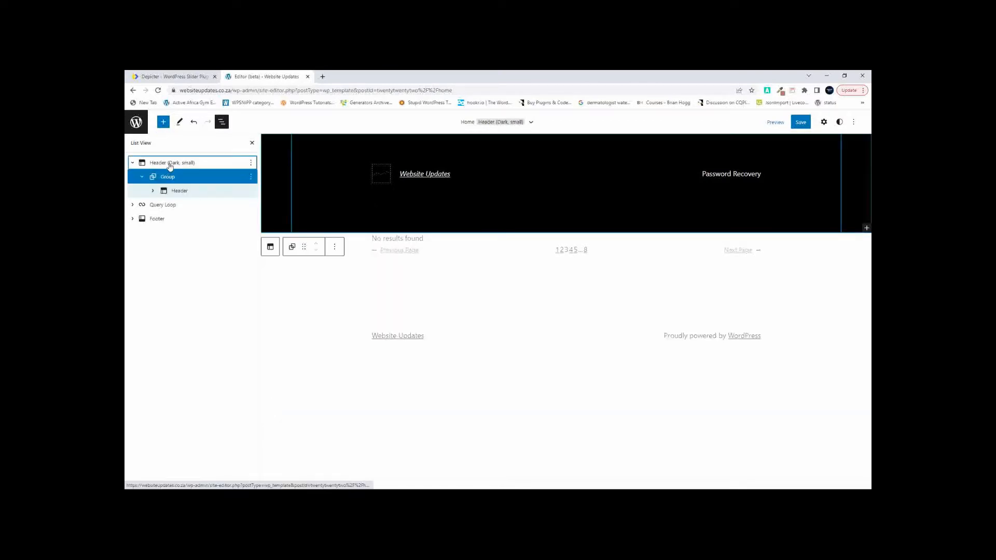
pyautogui.click(164, 206)
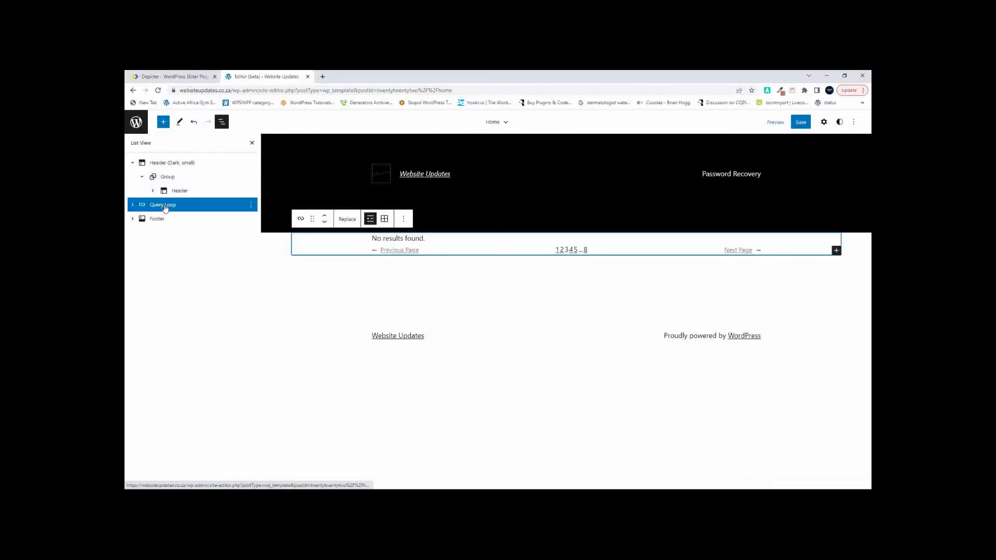
pyautogui.click(251, 205)
pyautogui.click(264, 377)
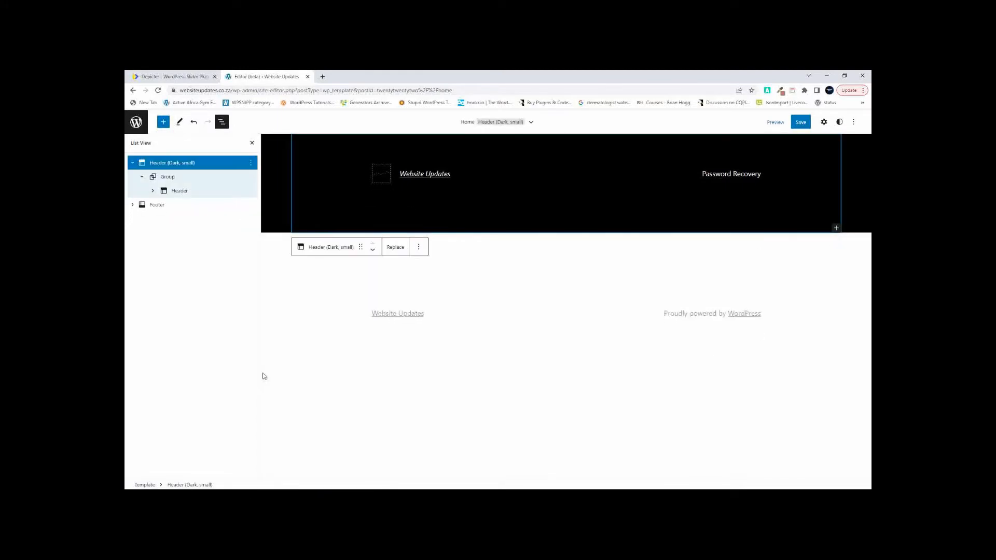
# - Insert a Depicter block between the header and the footer of the Home template
pyautogui.click(164, 122)
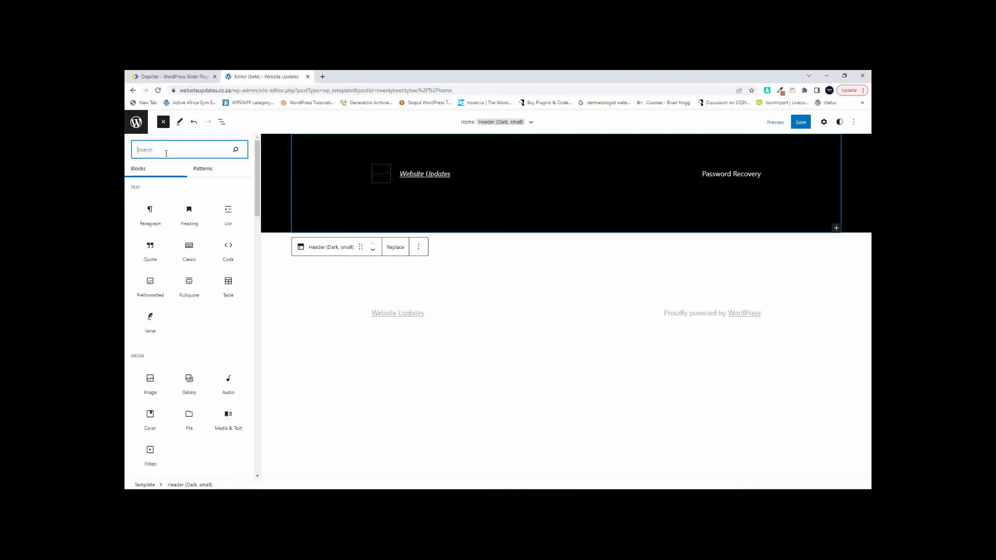
pyautogui.write('dep')
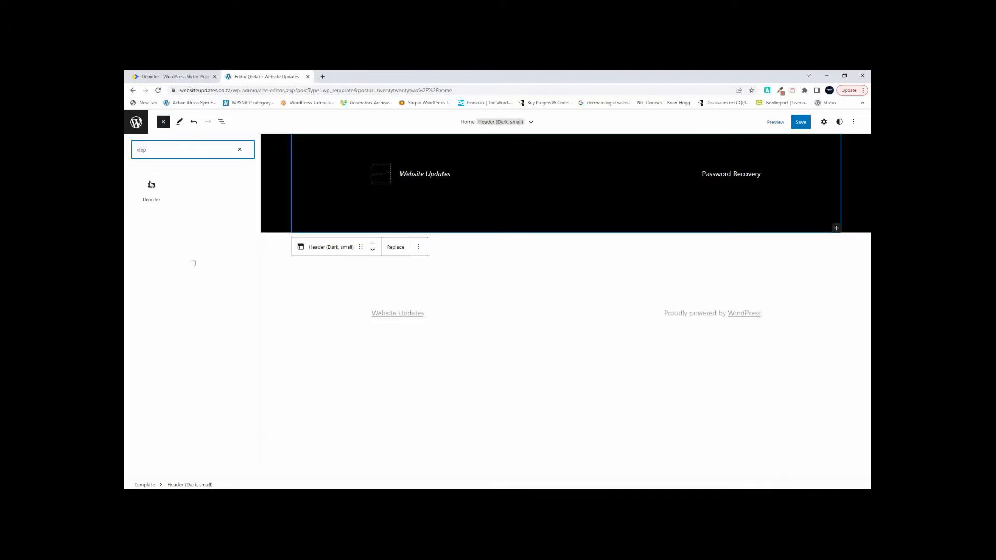
pyautogui.click(151, 186)
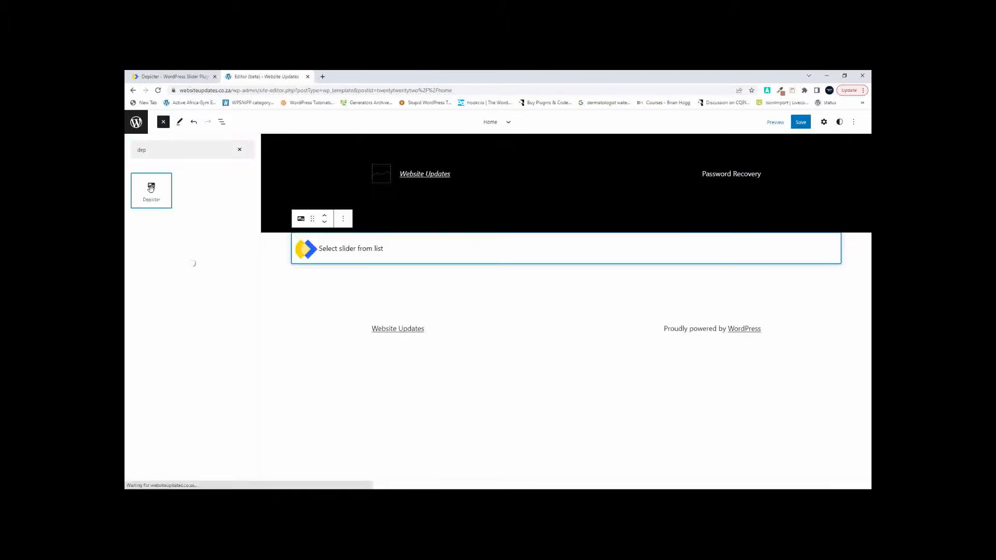
pyautogui.click(413, 240)
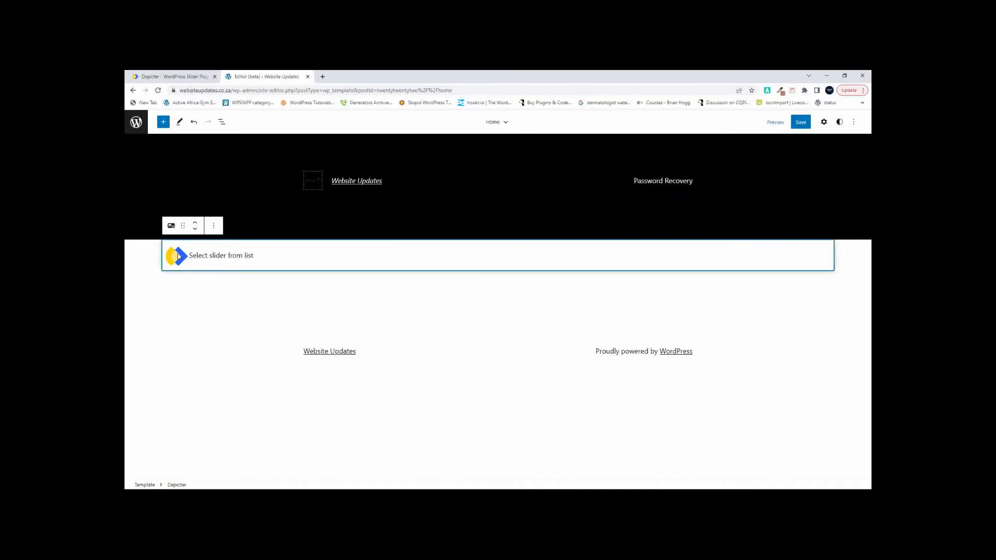
# - Assign the Travel Journey 1 slider to the Depicter block and save the Home template and Header (Dark, small) template part
pyautogui.click(853, 122)
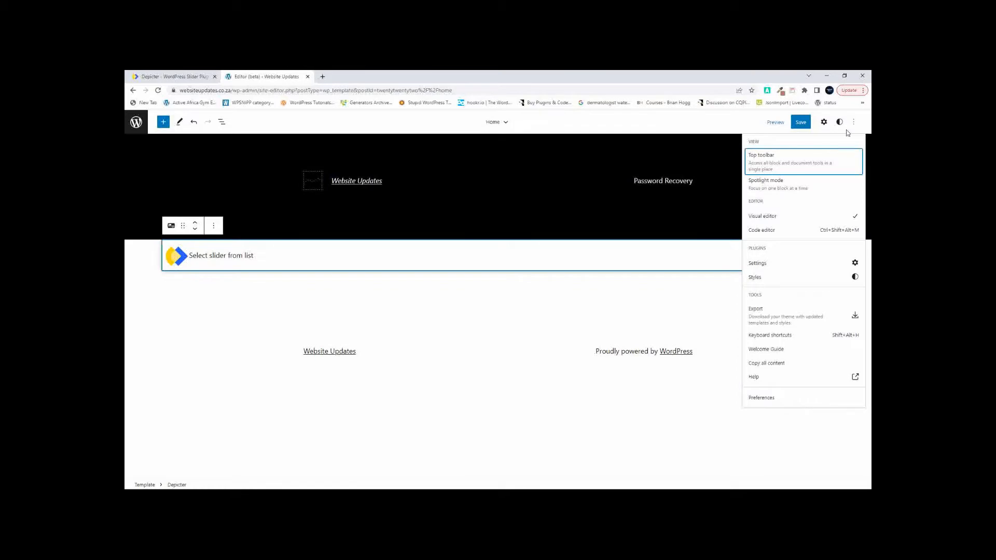
pyautogui.click(840, 122)
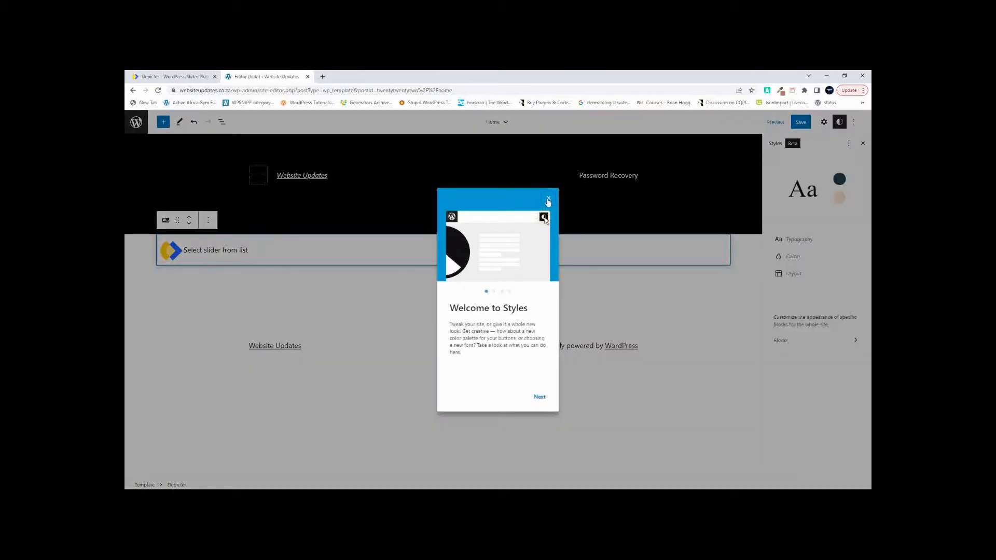
pyautogui.click(549, 199)
pyautogui.click(824, 123)
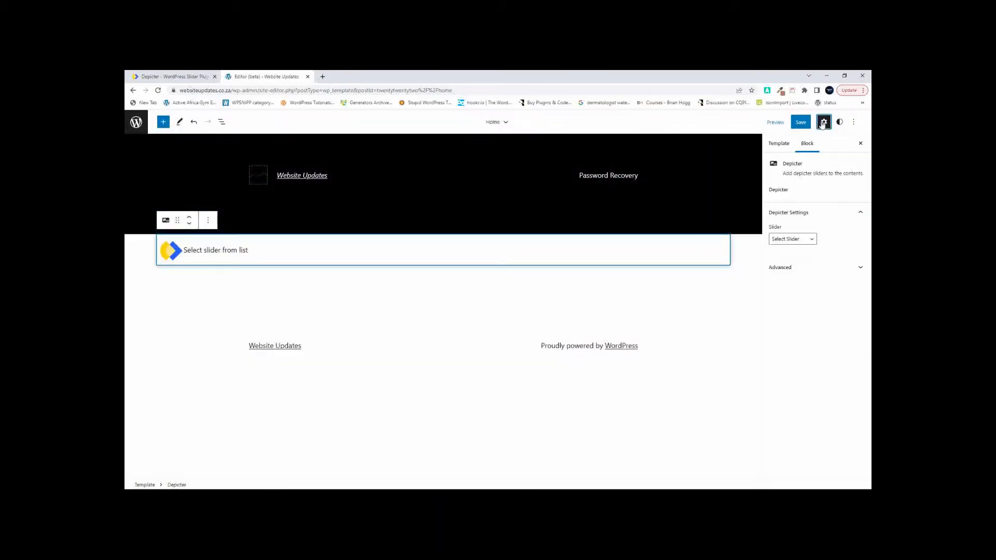
pyautogui.click(806, 242)
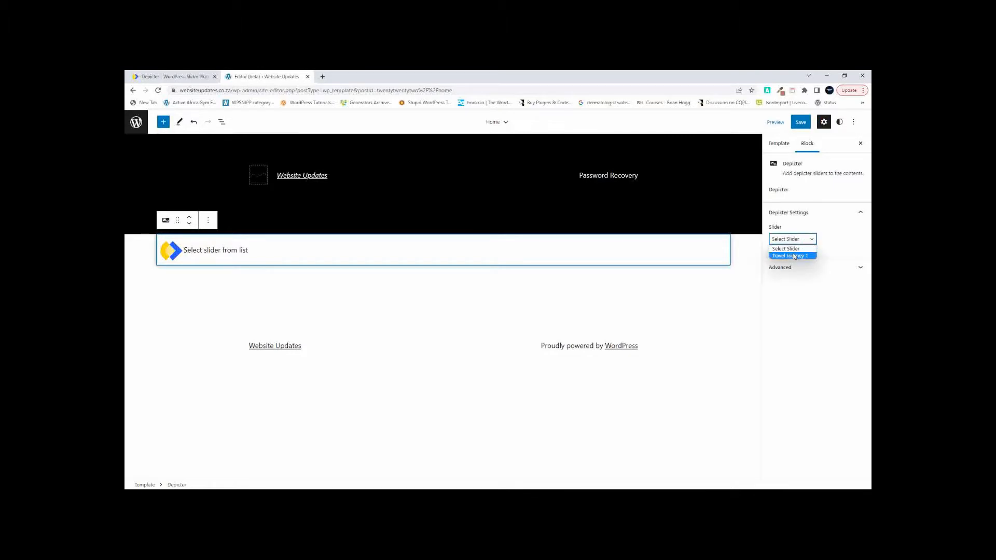
pyautogui.click(793, 255)
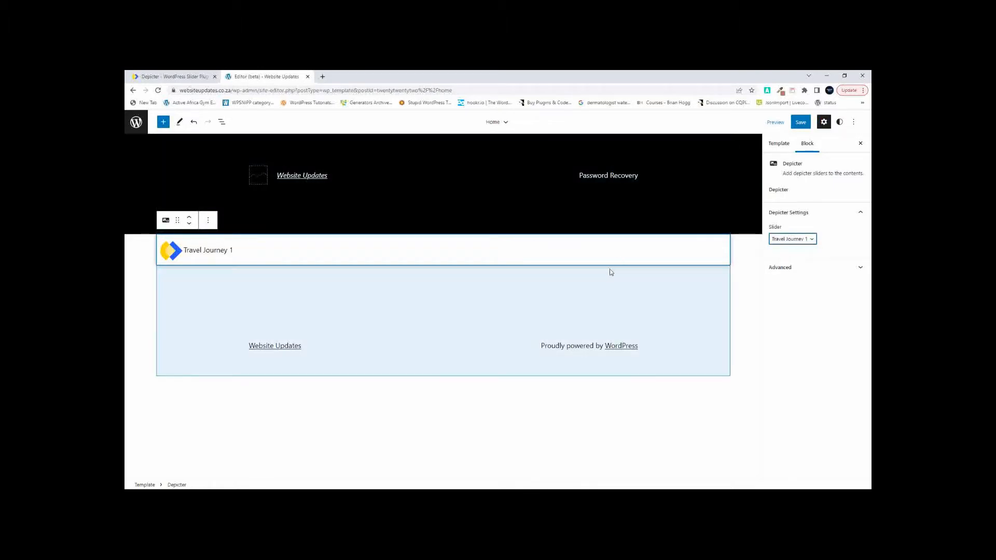
pyautogui.click(804, 125)
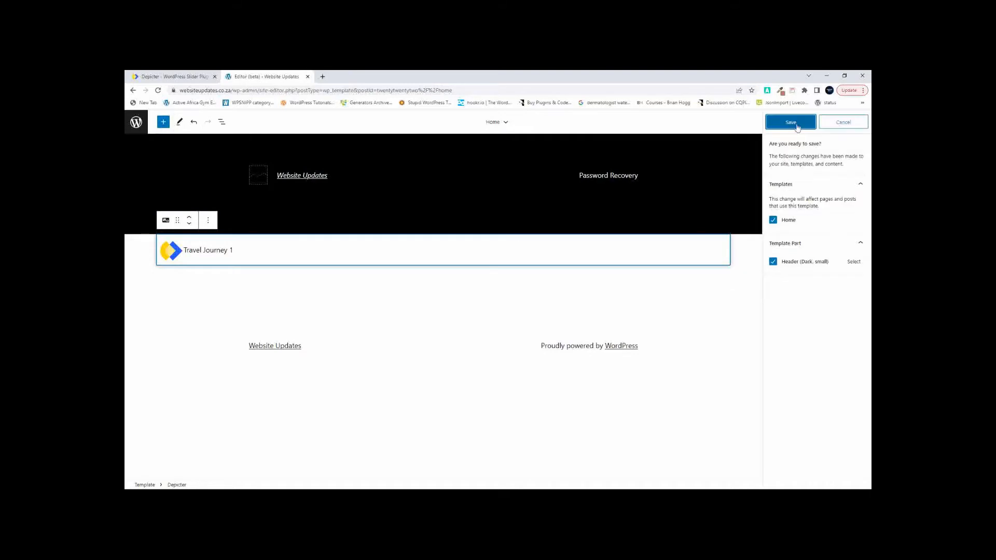
pyautogui.click(796, 125)
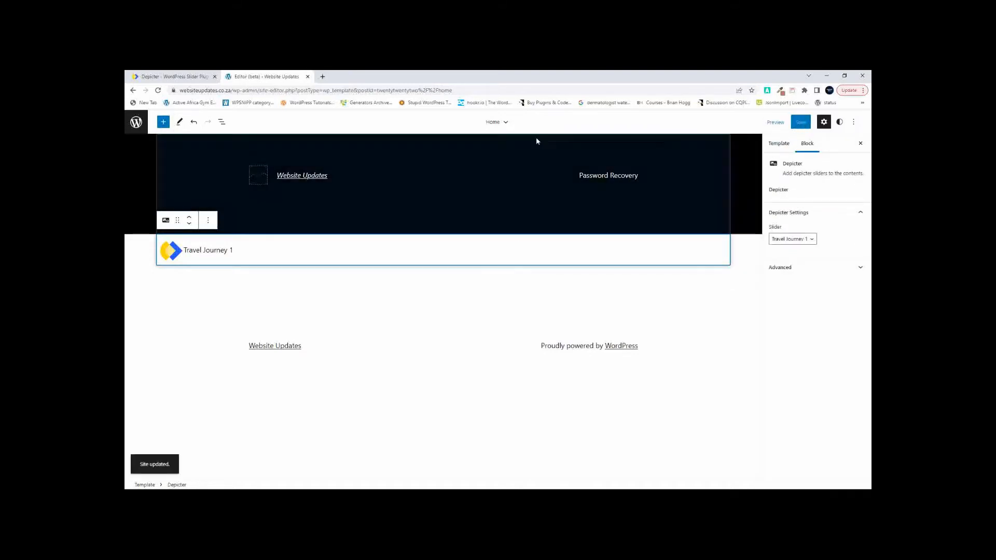
# - Open websiteupdates.co.za in a new browser tab and look over the live home page
pyautogui.click(323, 77)
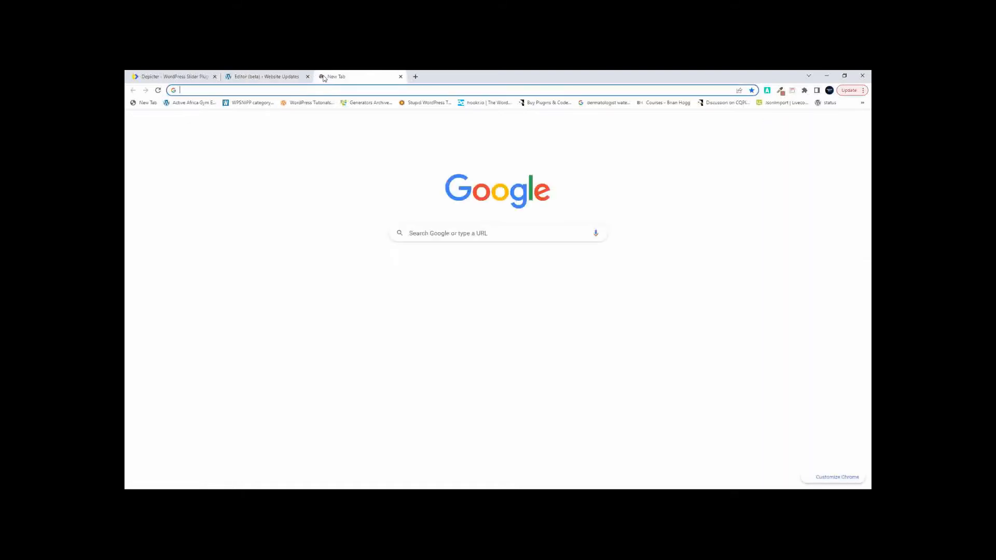
pyautogui.write('websiteupdate')
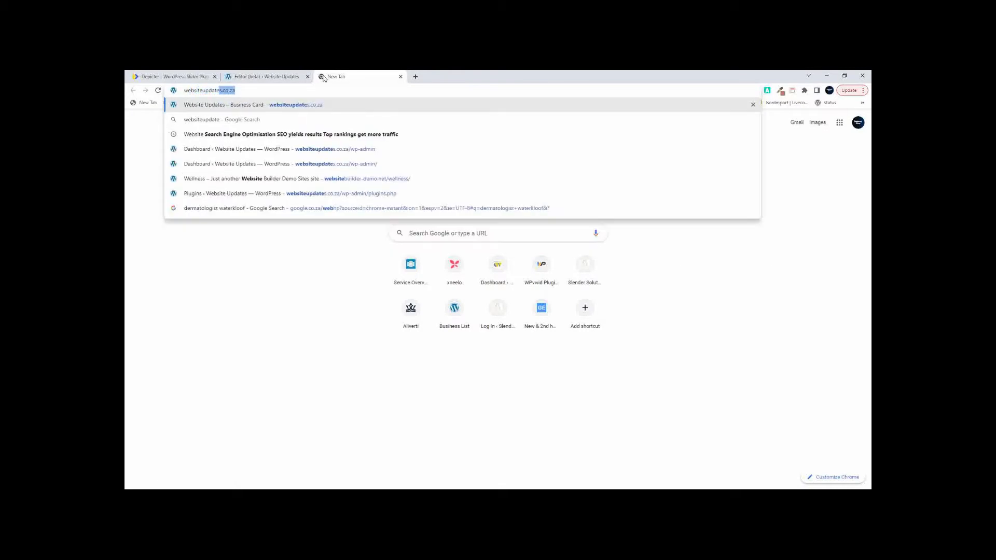
pyautogui.press('Return')
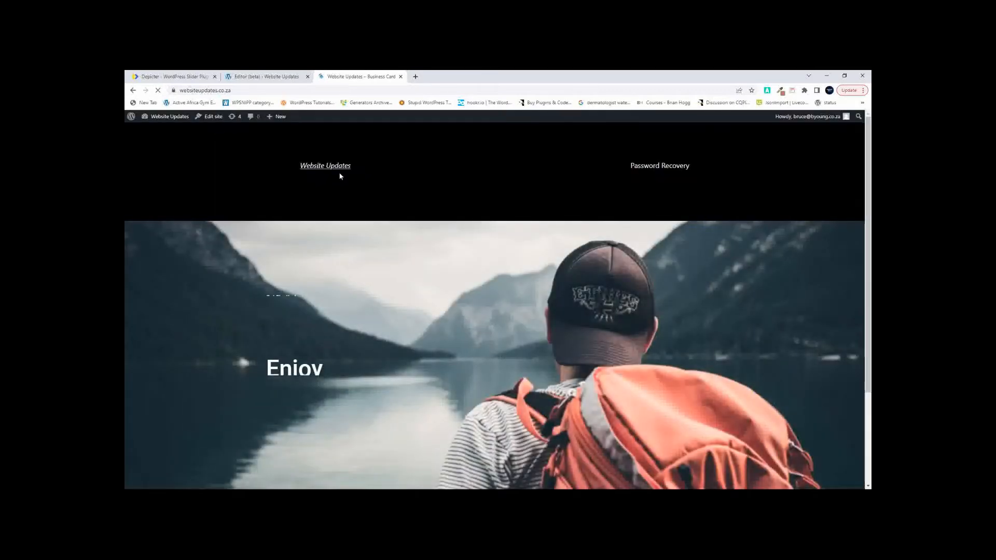
pyautogui.scroll(-2, 529, 238)
pyautogui.scroll(2, 529, 239)
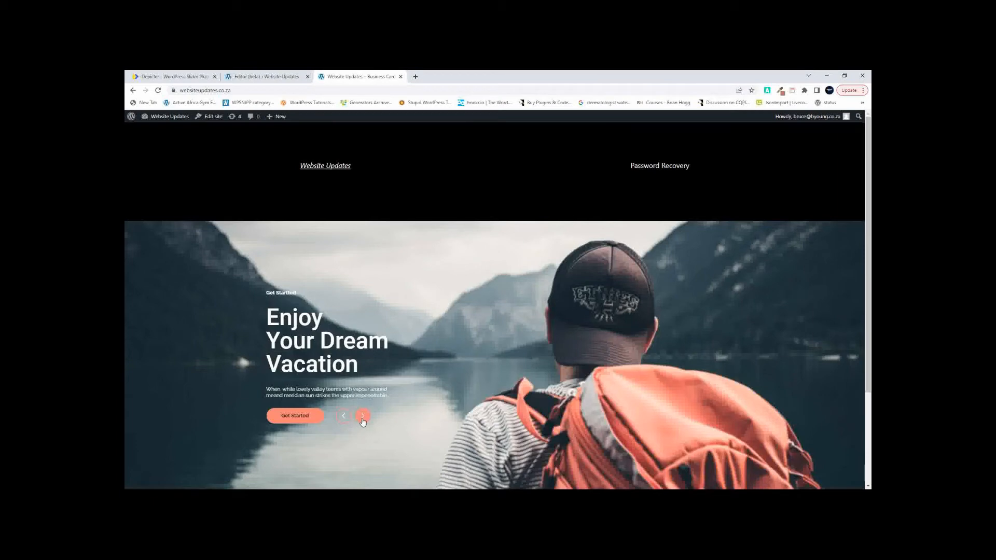
# - Test the slider on the live home page by going forward and back through its slides
pyautogui.click(362, 417)
pyautogui.click(362, 419)
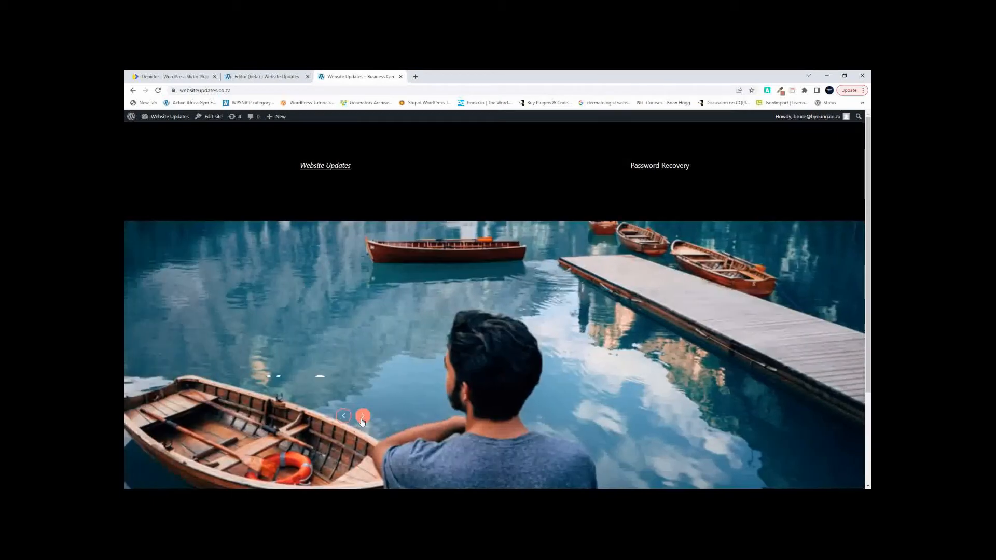
pyautogui.click(362, 420)
pyautogui.click(344, 416)
pyautogui.click(344, 417)
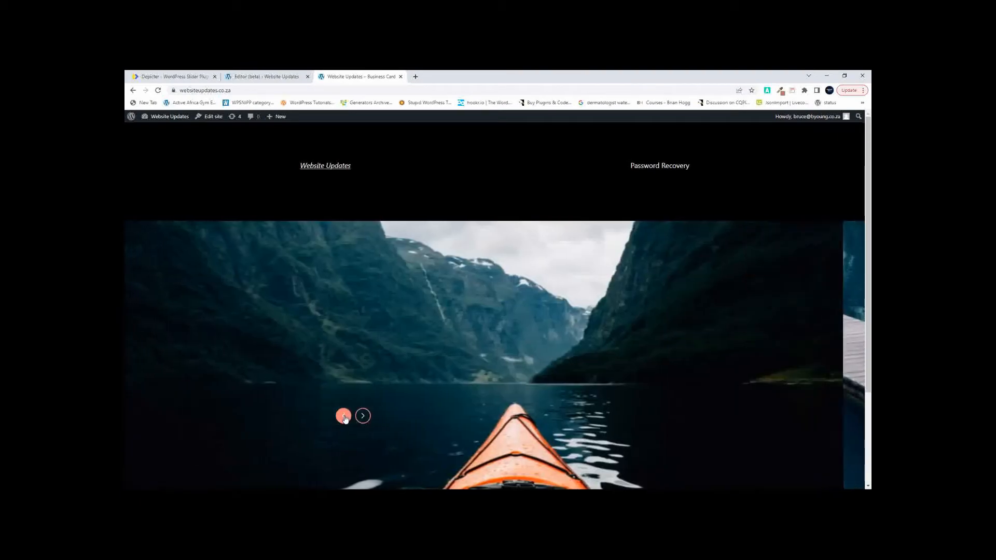
pyautogui.click(344, 417)
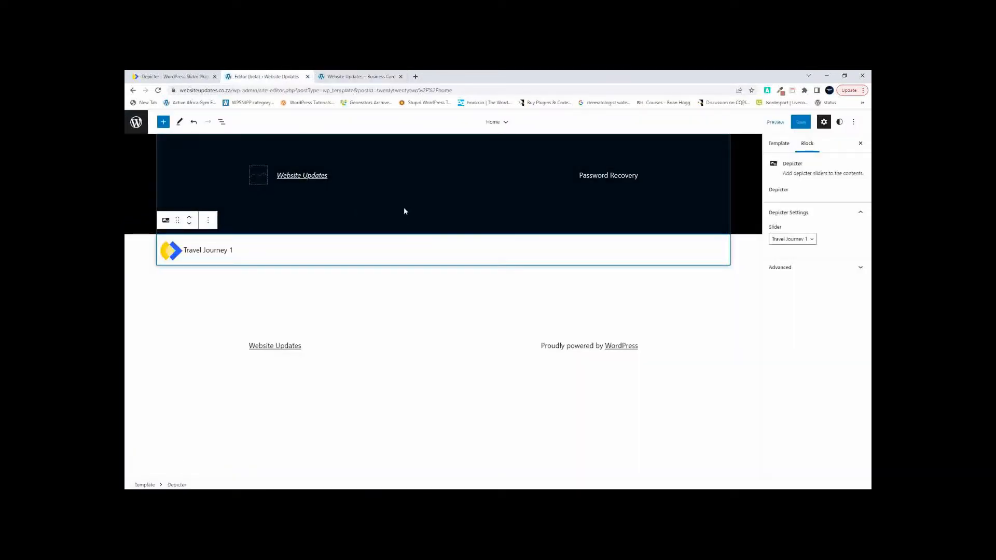
# - Return to the site editor and check the advanced settings of the Header block inside Header (Dark, small)
pyautogui.click(405, 211)
pyautogui.click(386, 176)
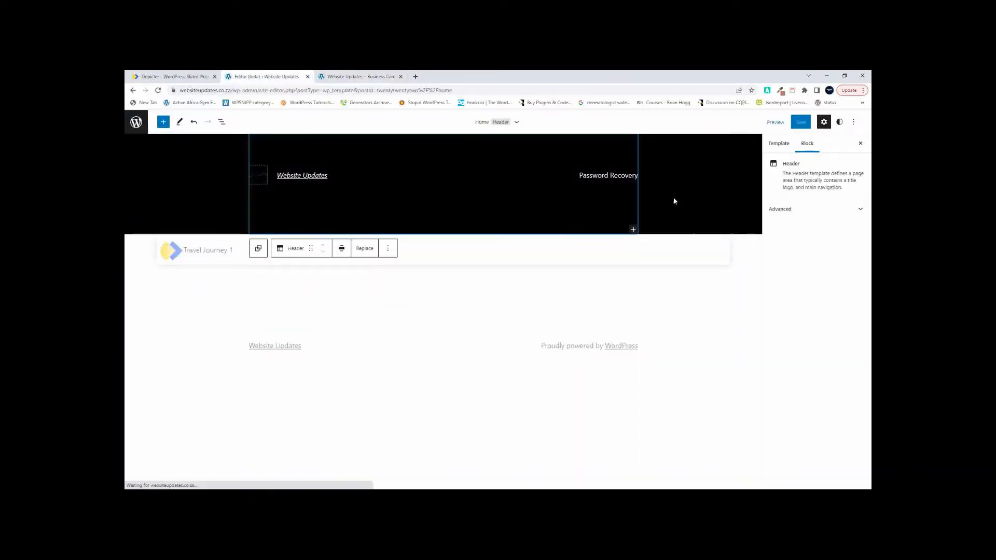
pyautogui.click(856, 212)
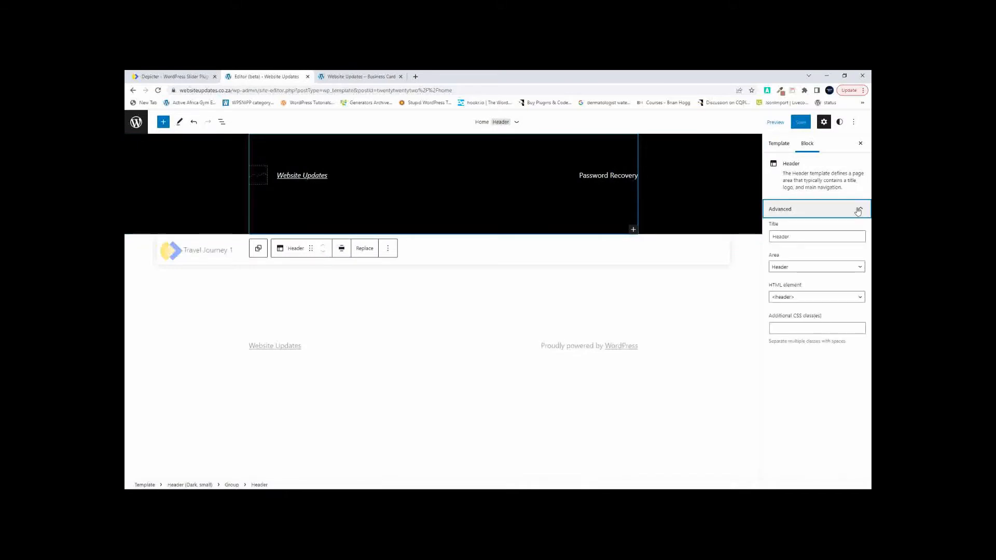
pyautogui.click(214, 171)
# - Set the padding, margin and block spacing of the Group nested inside the Header block to 0
pyautogui.click(222, 123)
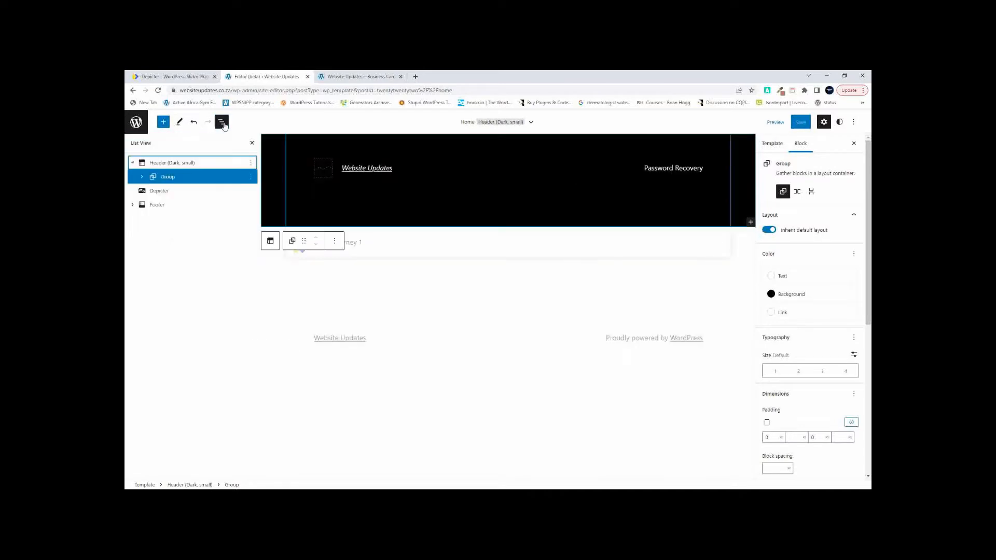
pyautogui.click(142, 177)
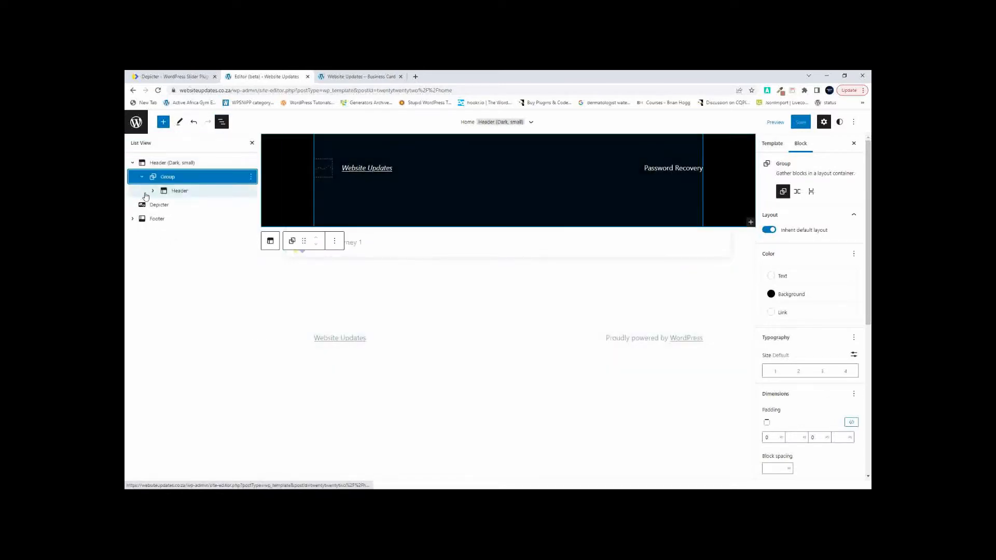
pyautogui.click(177, 192)
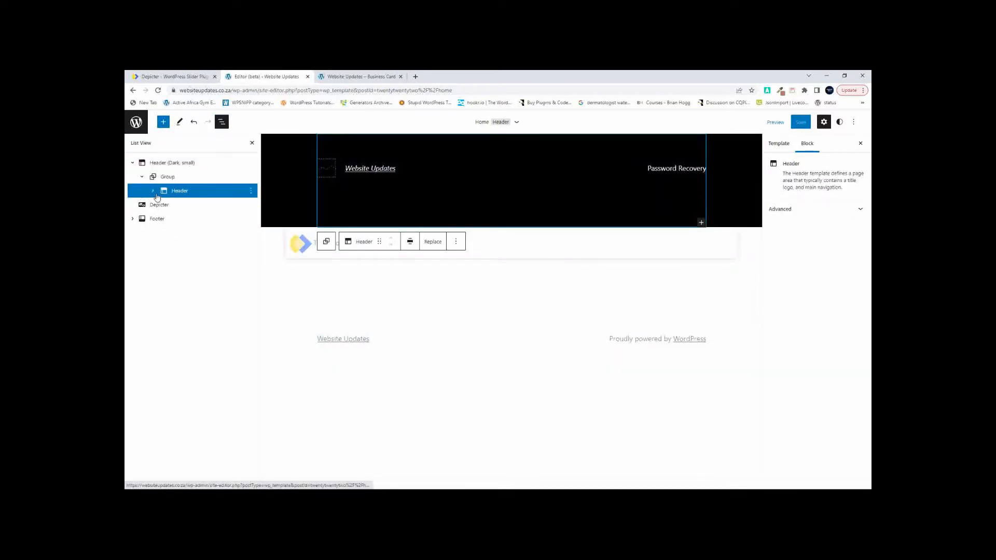
pyautogui.click(153, 191)
pyautogui.click(185, 206)
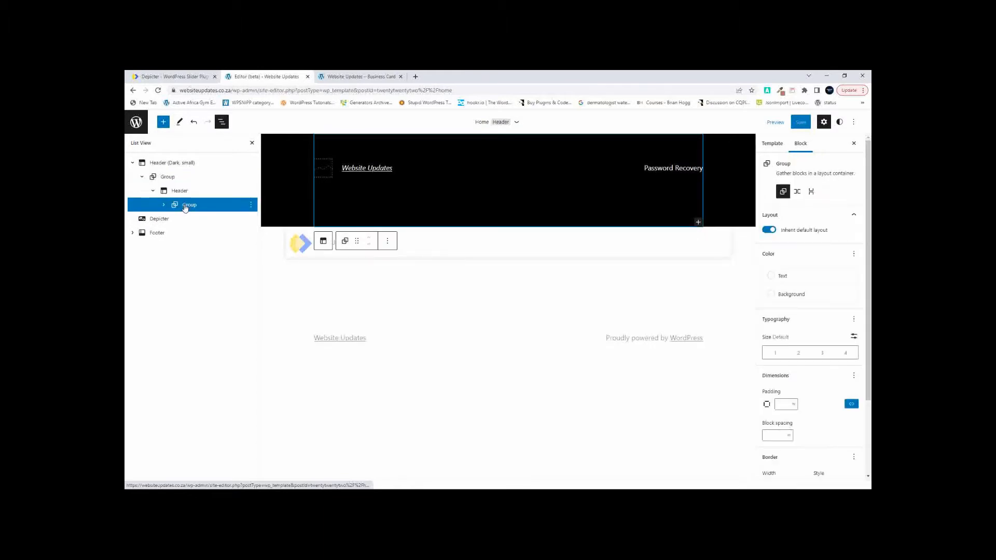
pyautogui.click(784, 404)
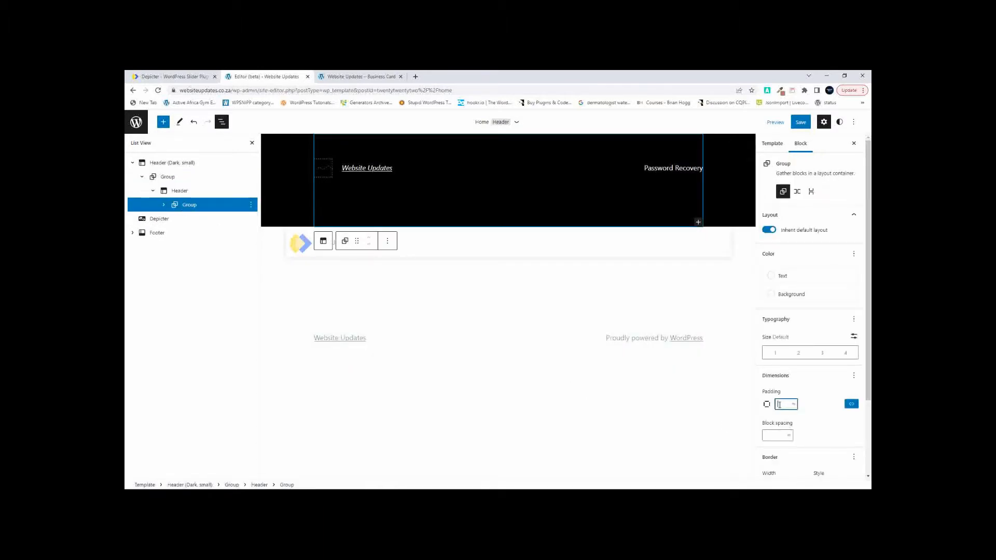
pyautogui.click(853, 375)
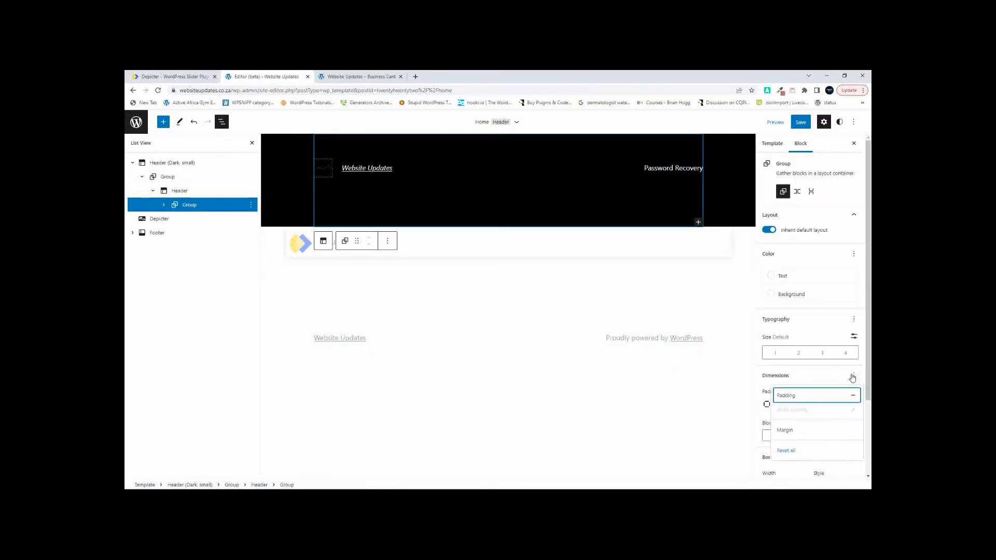
pyautogui.click(786, 430)
pyautogui.click(785, 436)
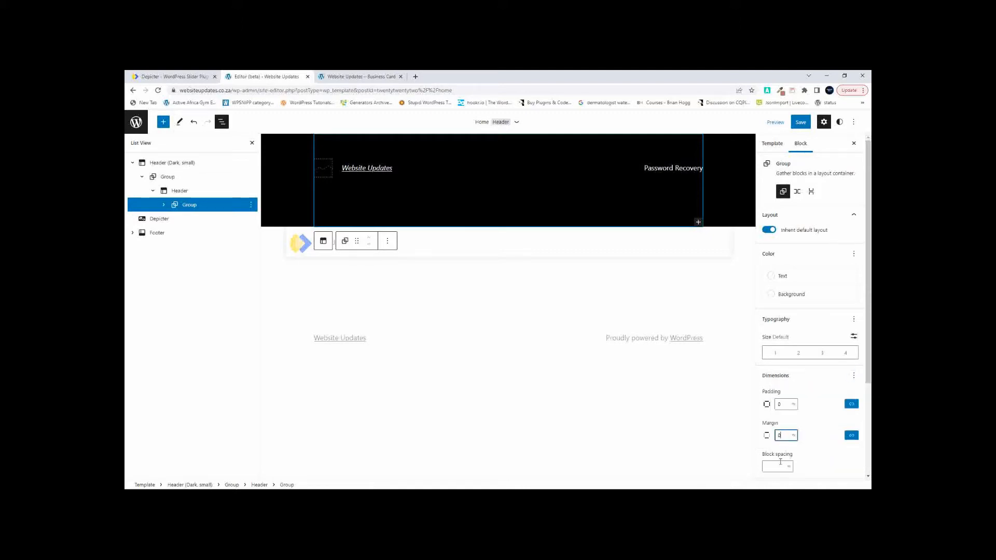
pyautogui.click(779, 467)
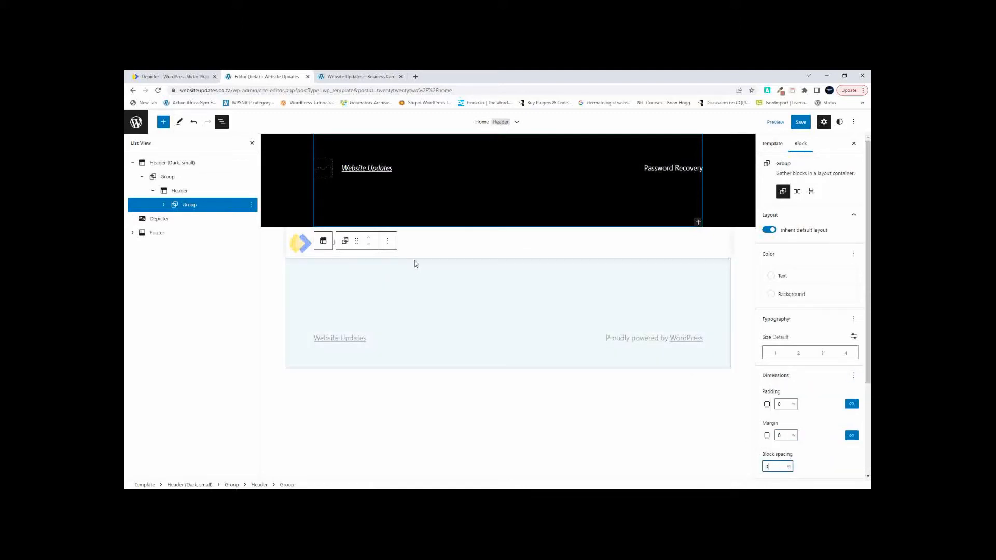
# - Set the padding of the Row inside the Header's nested Group to 0 on all sides
pyautogui.click(164, 207)
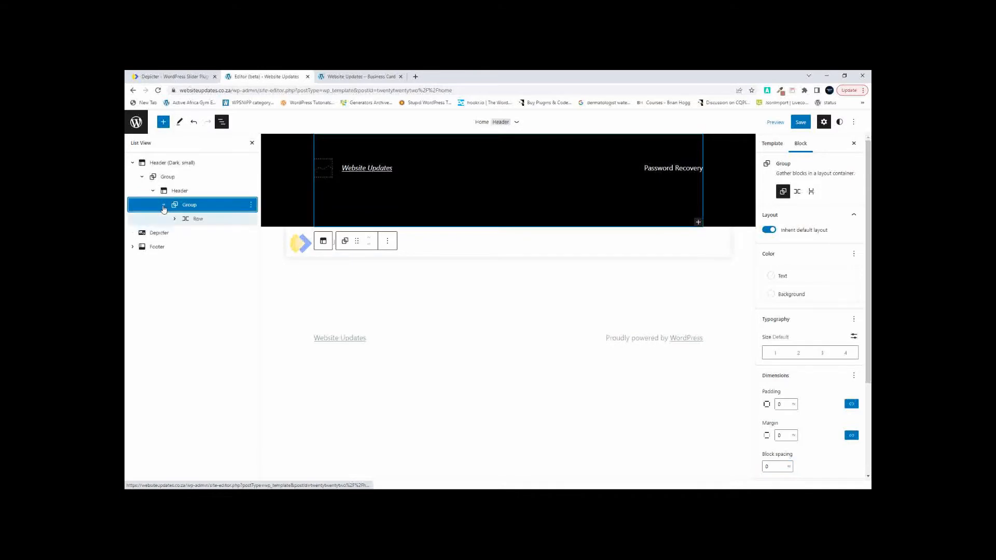
pyautogui.click(197, 221)
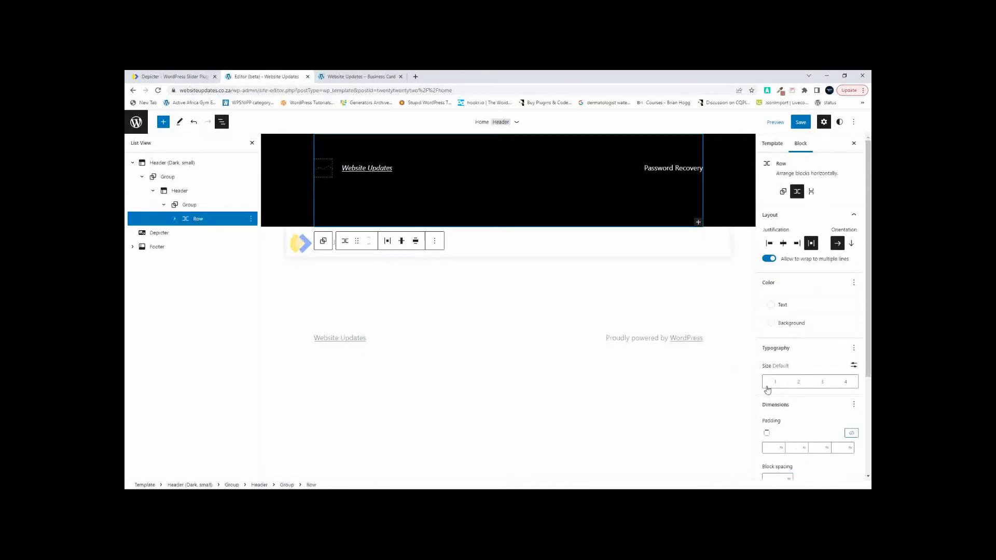
pyautogui.click(773, 444)
pyautogui.write('0')
pyautogui.click(852, 434)
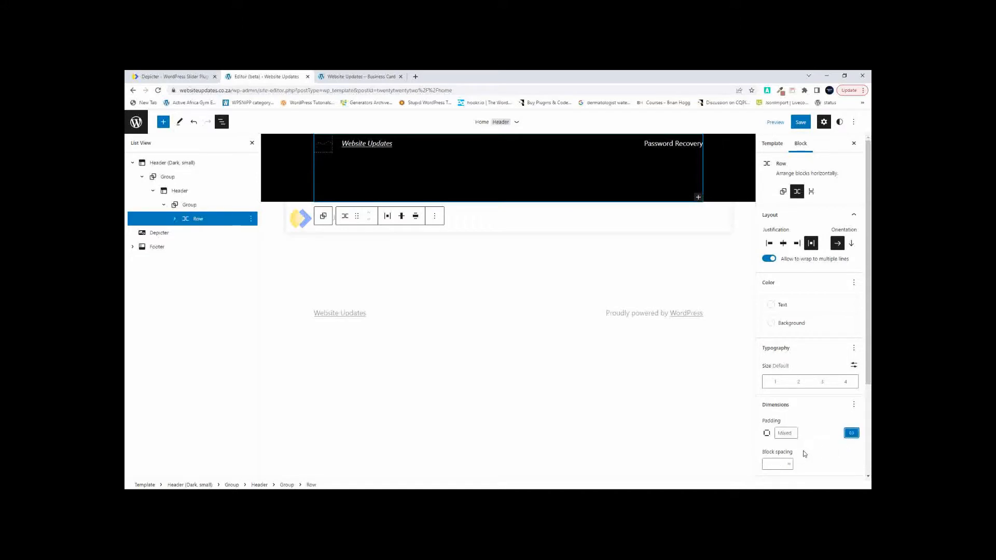
pyautogui.click(784, 433)
pyautogui.write('0')
pyautogui.click(854, 406)
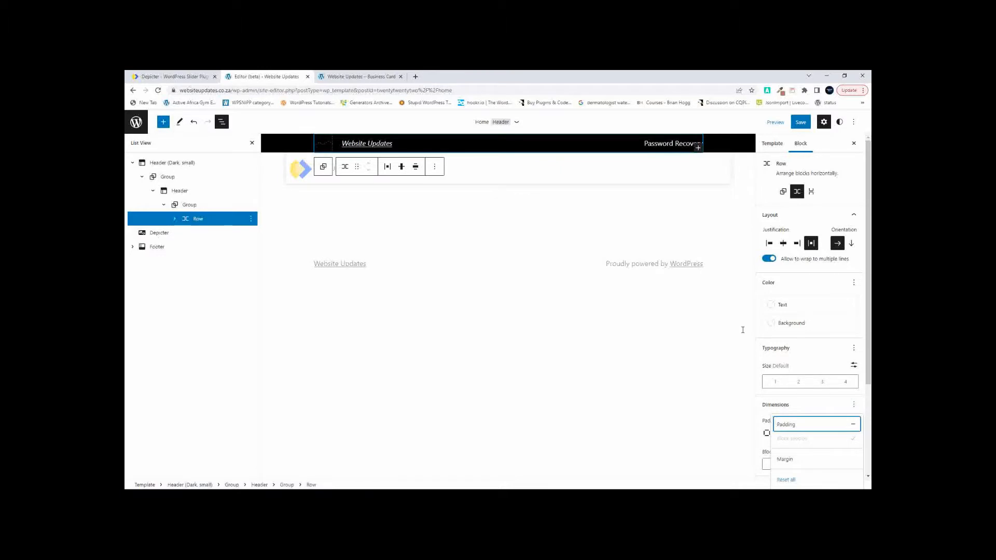
# - Save the header spacing changes and reload the live home page to check the header
pyautogui.click(800, 122)
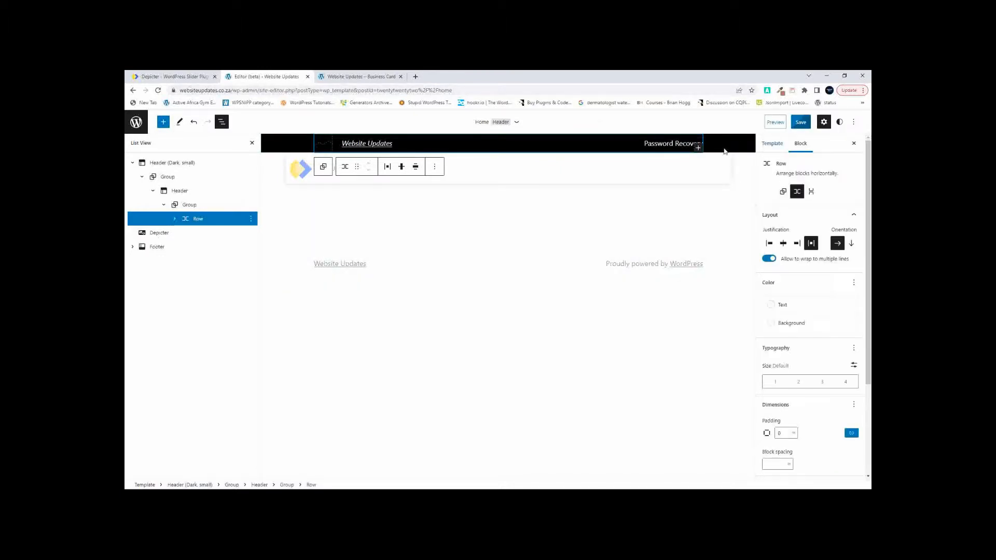
pyautogui.click(346, 77)
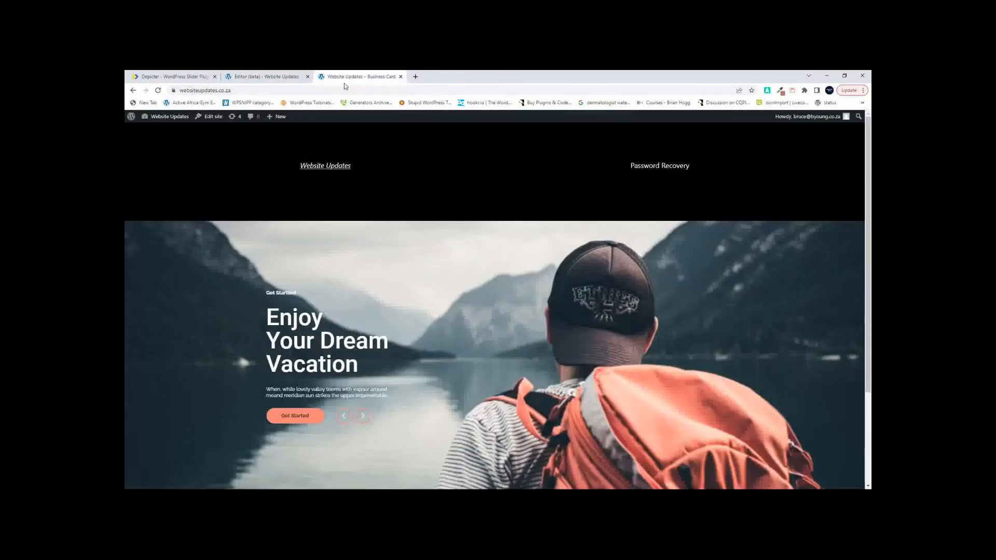
pyautogui.click(158, 90)
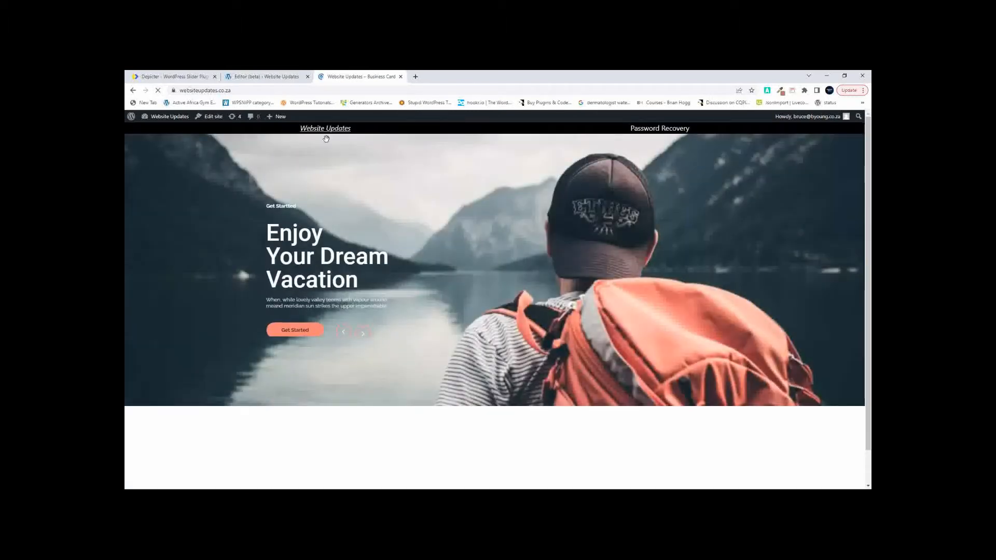
# - Return to the site editor, set the padding of the header's Row block to 20, and save the site changes
pyautogui.click(267, 75)
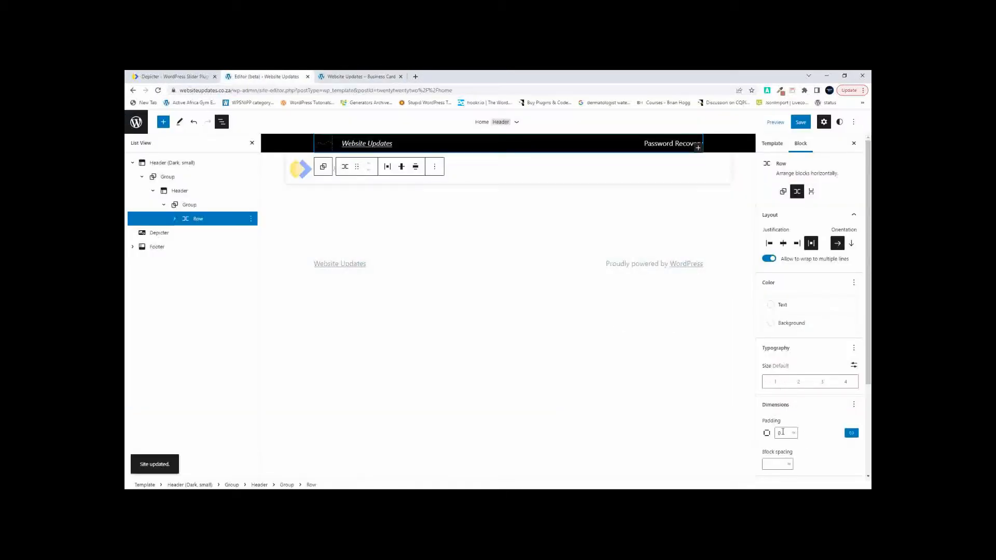
pyautogui.click(780, 433)
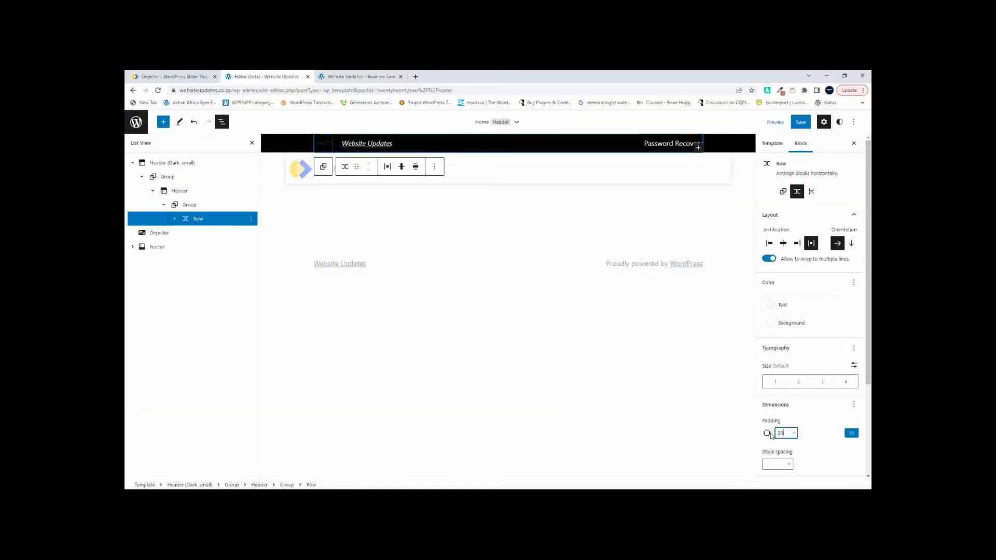
pyautogui.write('20')
pyautogui.click(818, 462)
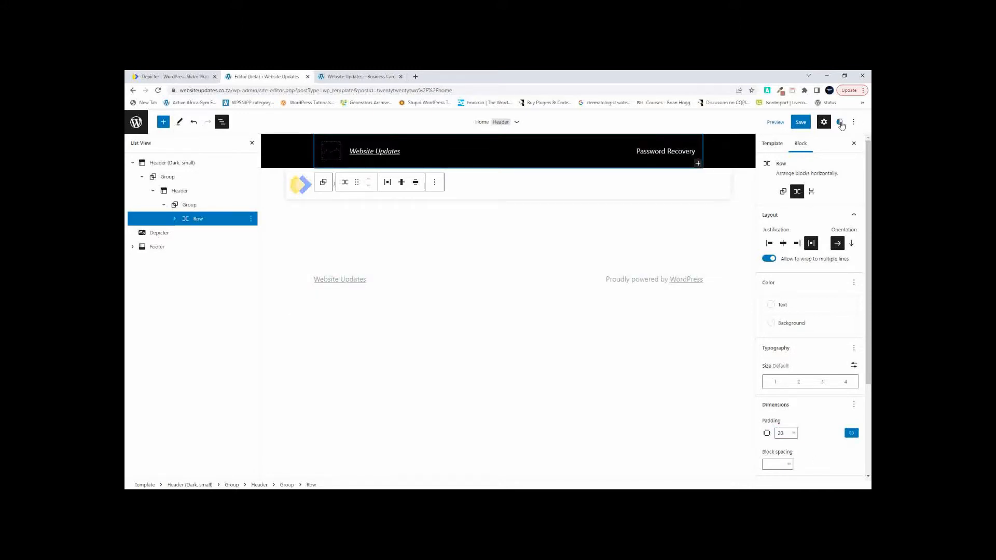
pyautogui.click(801, 122)
pyautogui.click(778, 123)
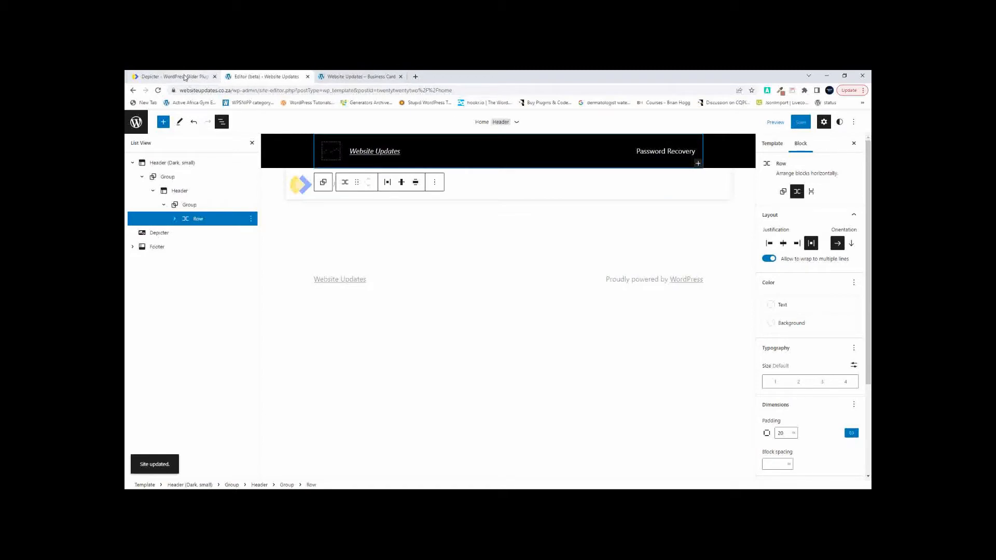
# - Go from the live page to the Depicter section of the WordPress admin and start creating another slider
pyautogui.click(344, 79)
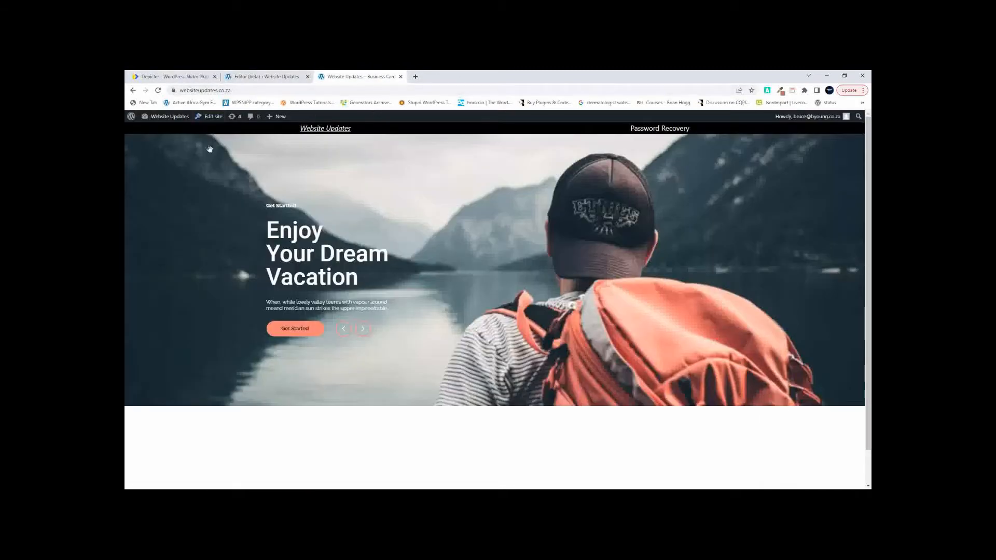
pyautogui.click(160, 119)
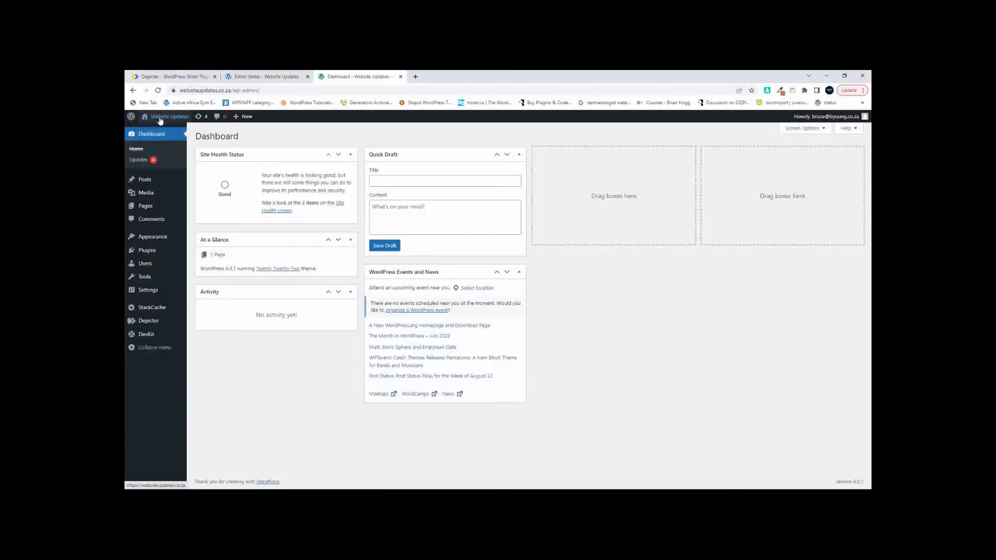
pyautogui.click(151, 323)
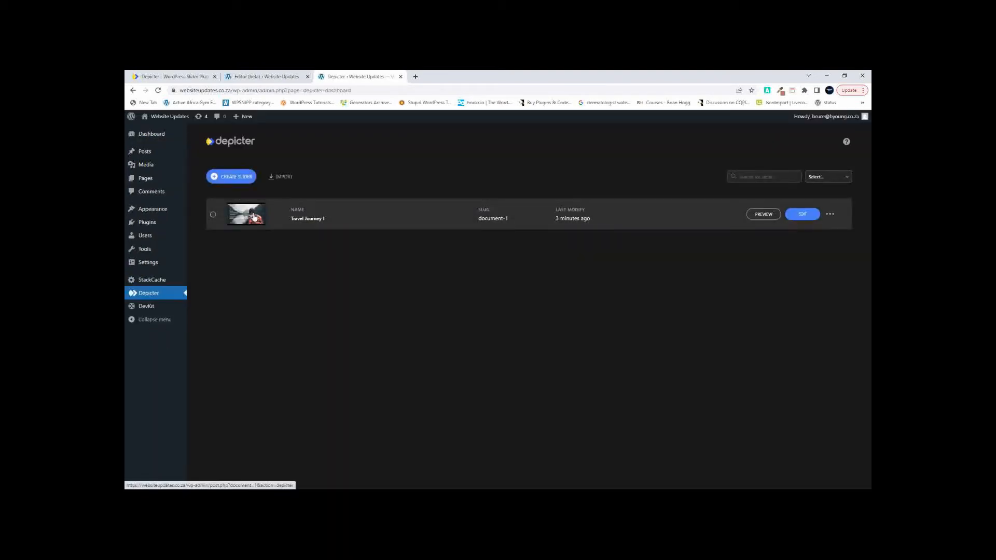
pyautogui.click(231, 178)
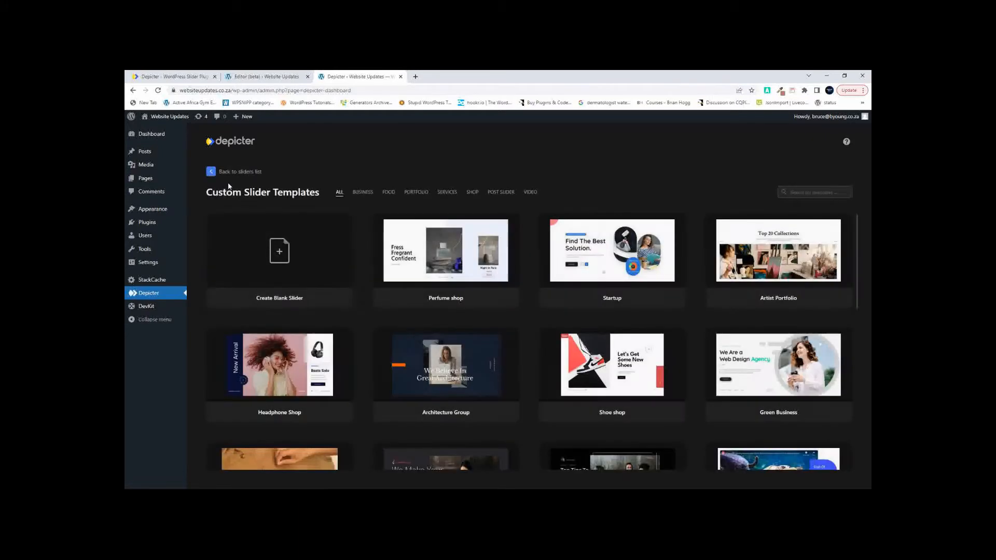
# - Browse the Portfolio and Services slider templates and import the Travelers template
pyautogui.click(417, 193)
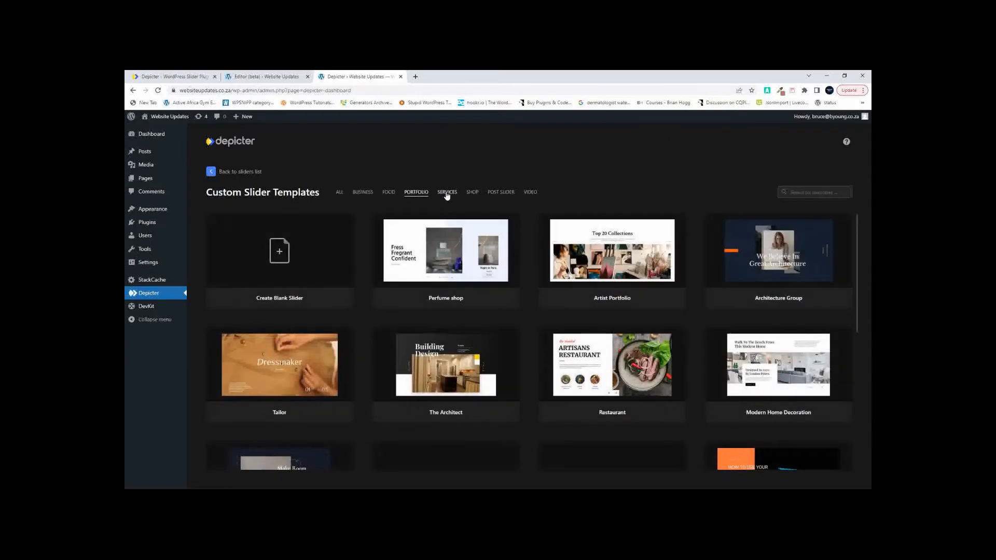
pyautogui.click(447, 194)
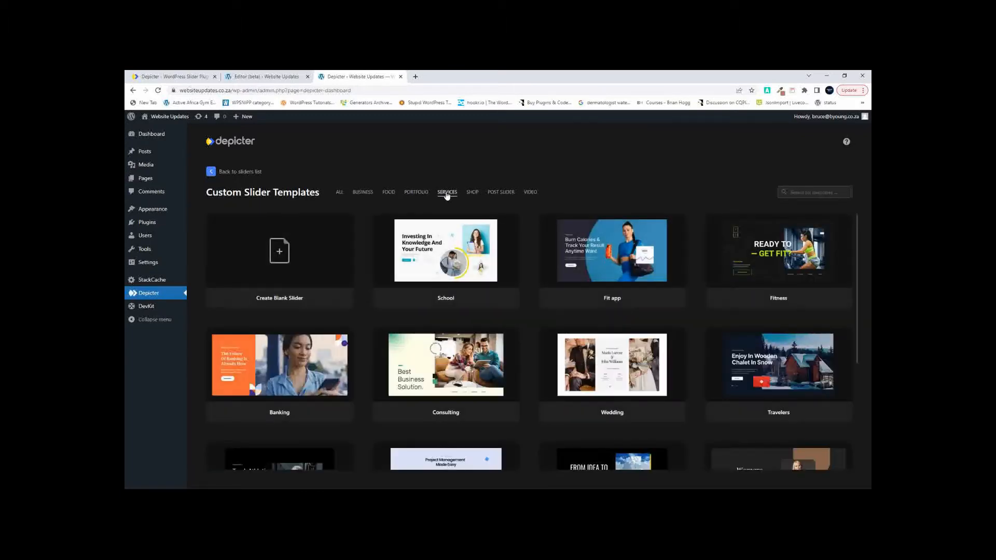
pyautogui.scroll(-4, 463, 269)
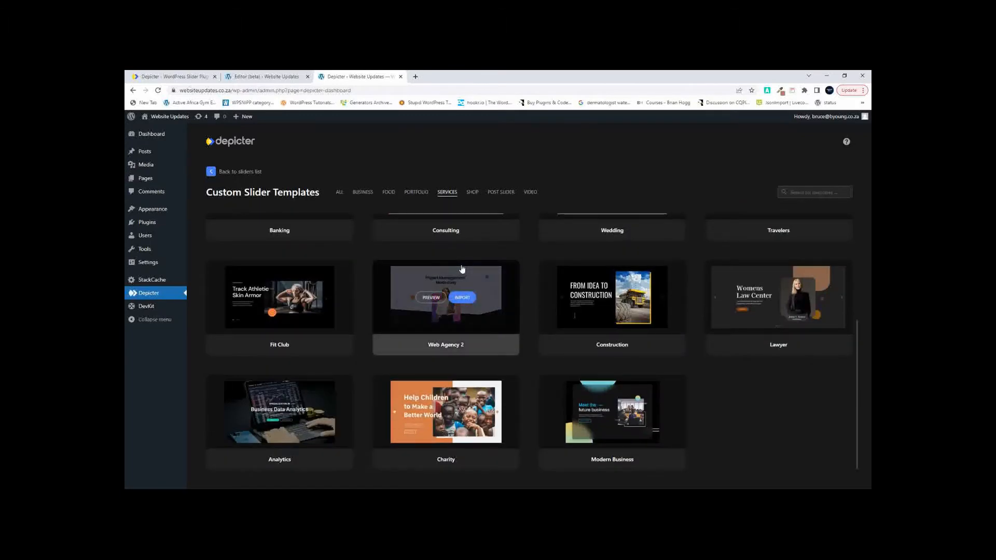
pyautogui.scroll(4, 463, 268)
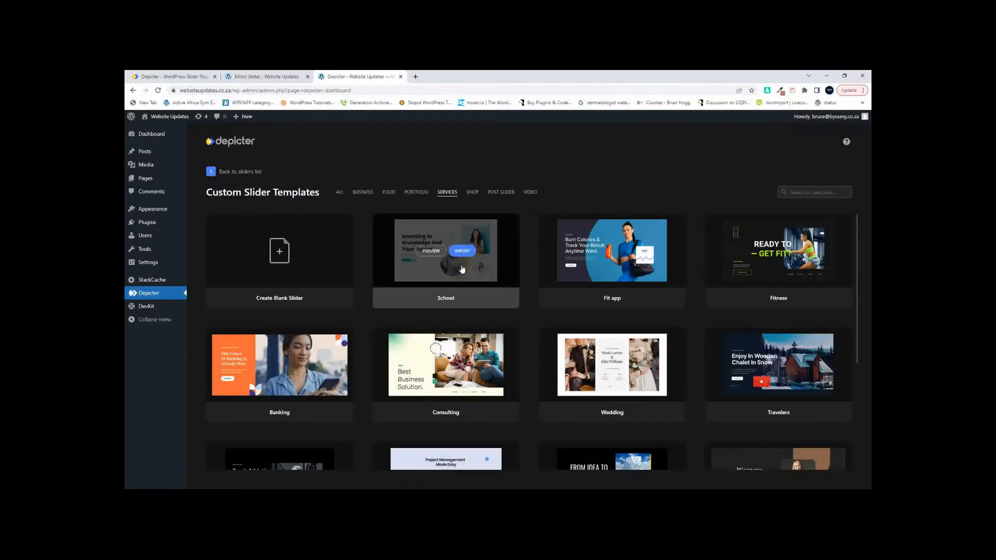
pyautogui.scroll(-1, 462, 269)
pyautogui.scroll(-1, 462, 268)
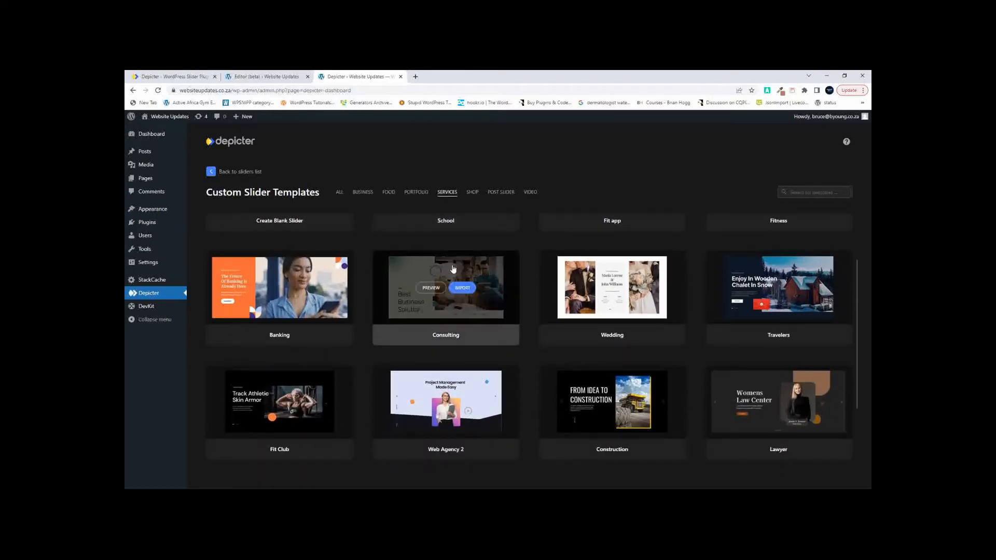
pyautogui.moveTo(763, 289)
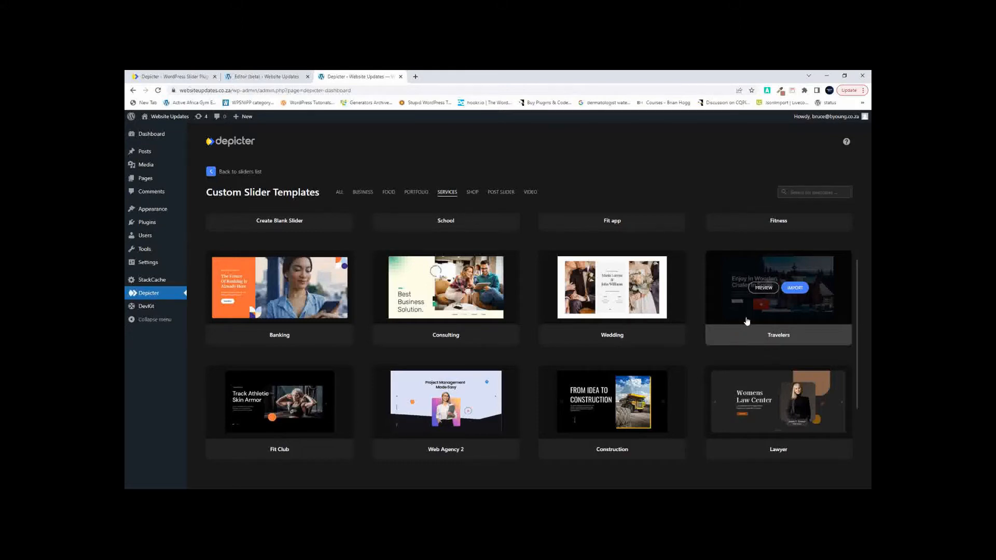
pyautogui.scroll(-3, 747, 321)
pyautogui.scroll(3, 748, 322)
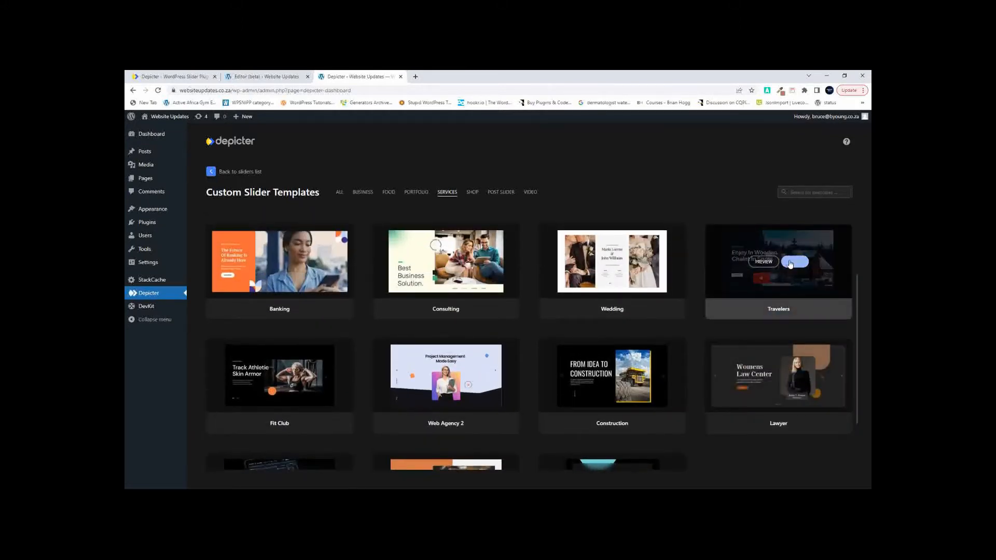
pyautogui.click(791, 263)
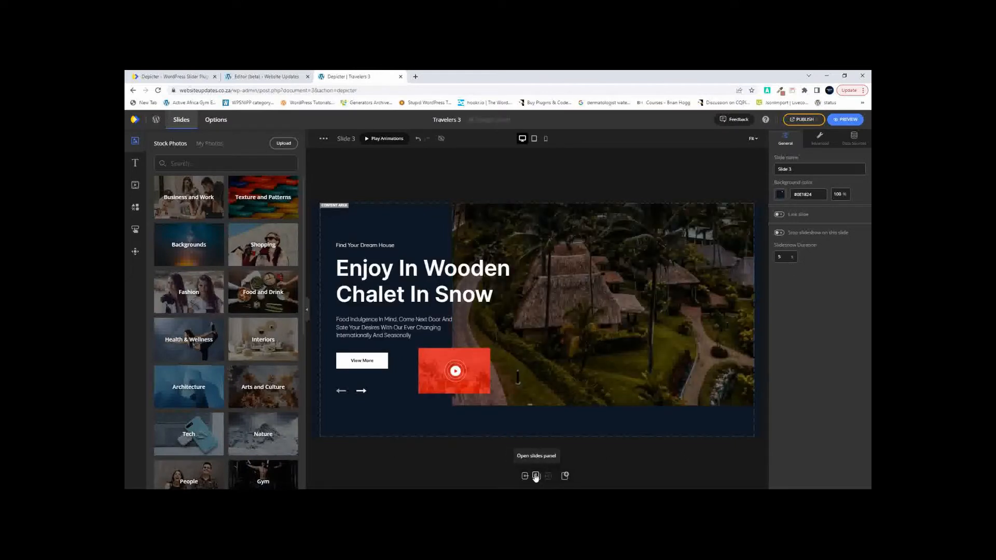
# - Open the slides overview of the Travelers slider and examine the content of Slides 1, 2 and 3
pyautogui.click(536, 476)
pyautogui.click(431, 434)
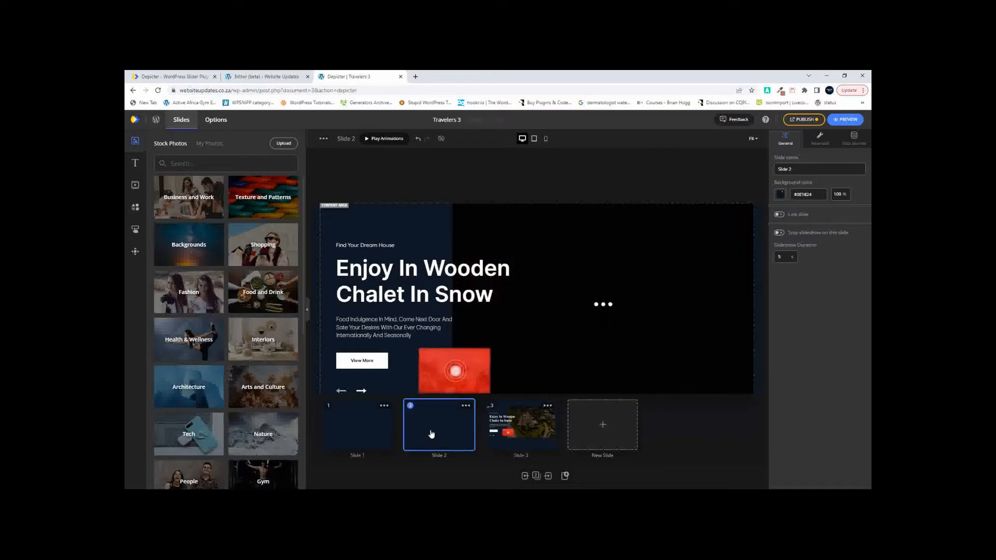
pyautogui.click(362, 440)
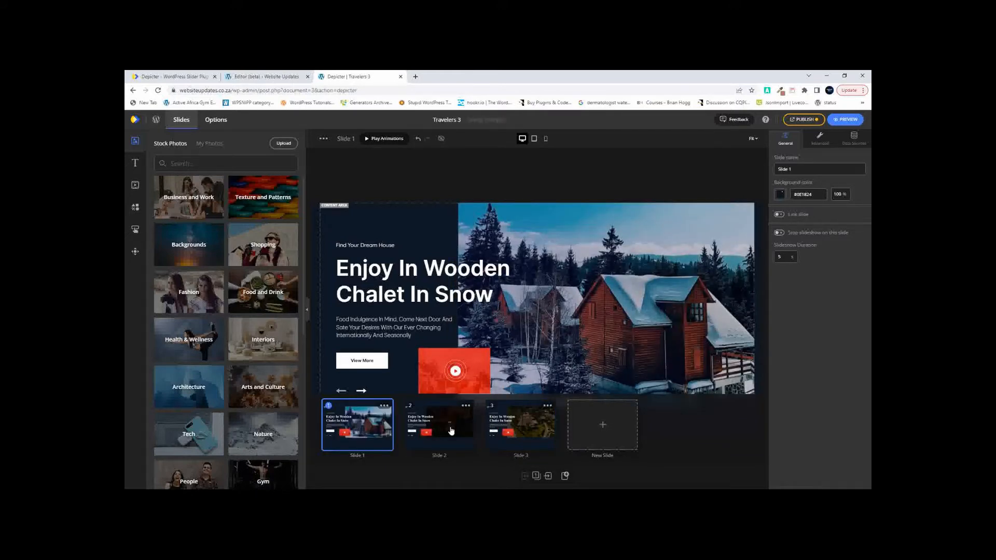
pyautogui.click(451, 431)
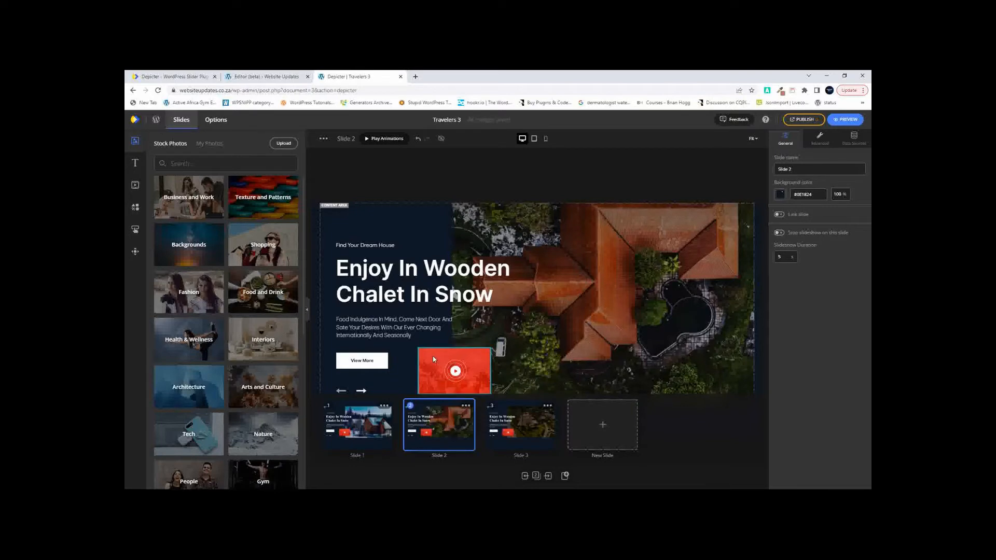
pyautogui.click(368, 422)
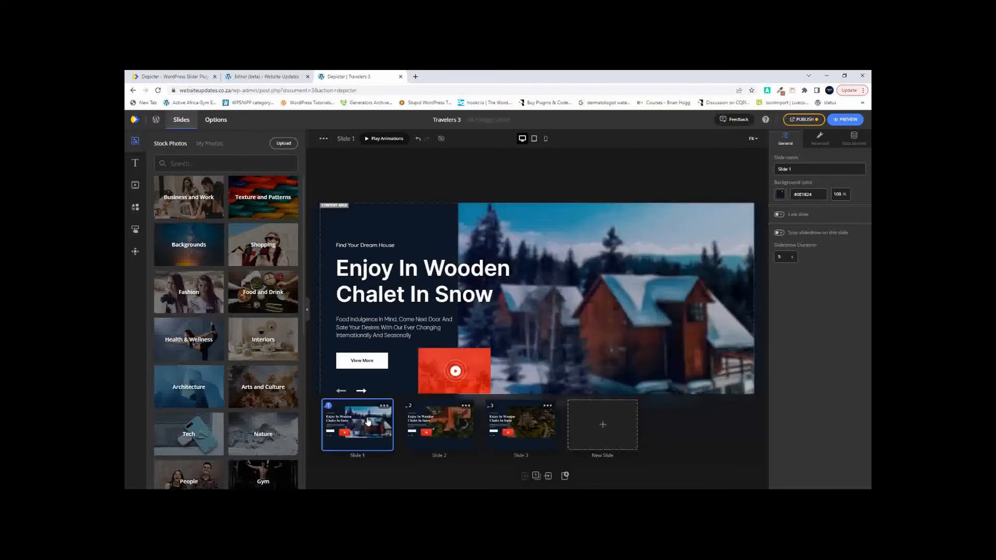
pyautogui.click(450, 427)
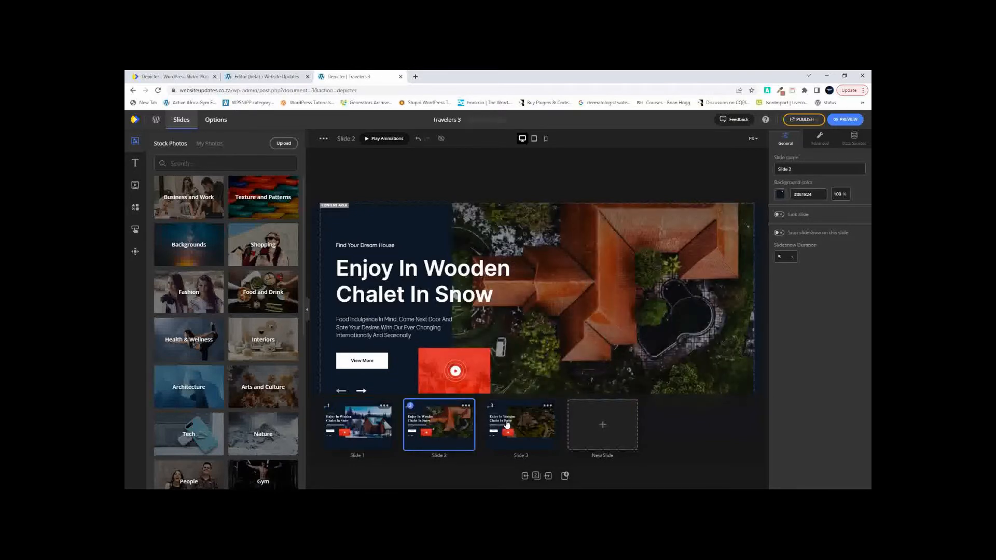
pyautogui.click(507, 424)
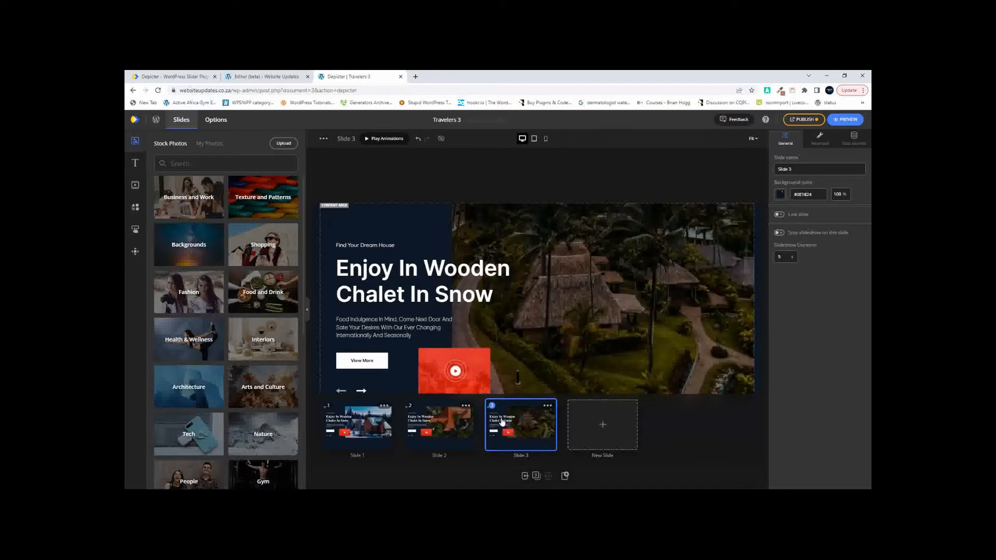
# - Delete Slide 1 and Slide 2 from the Travelers slider, keeping only Slide 3
pyautogui.click(384, 406)
pyautogui.click(372, 423)
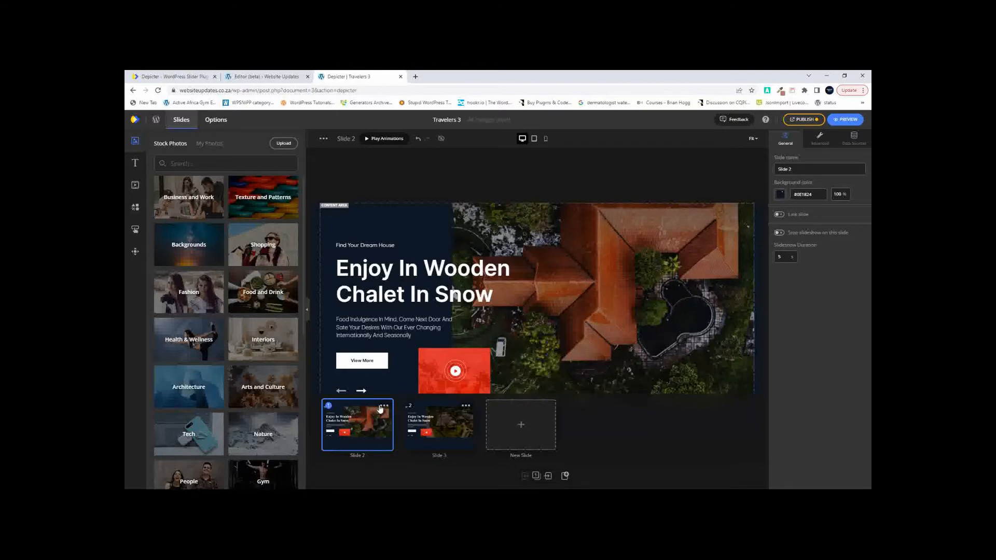
pyautogui.click(384, 406)
pyautogui.click(375, 420)
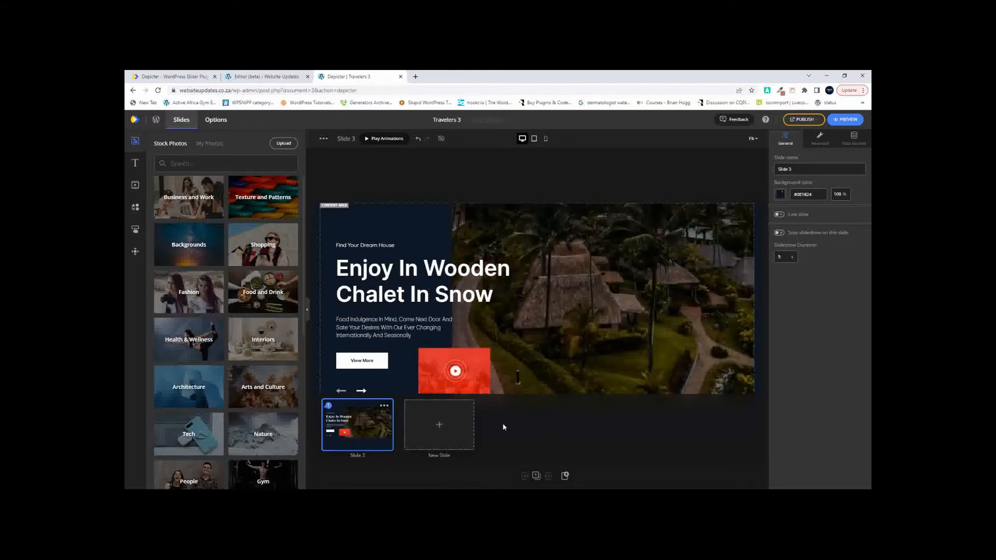
# - Delete the previous and next navigation arrows from Slide 3 and publish the slider
pyautogui.click(342, 393)
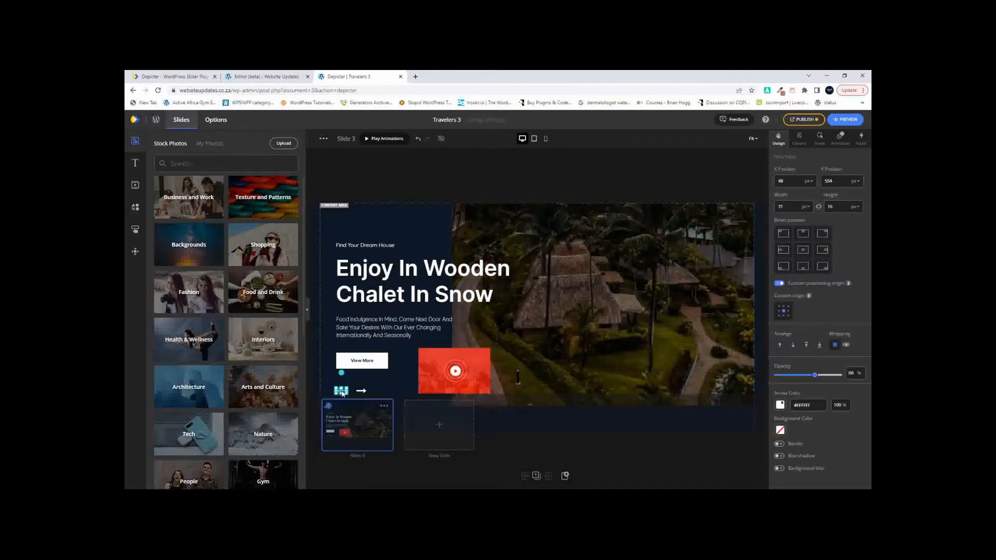
pyautogui.press('Delete')
pyautogui.click(363, 391)
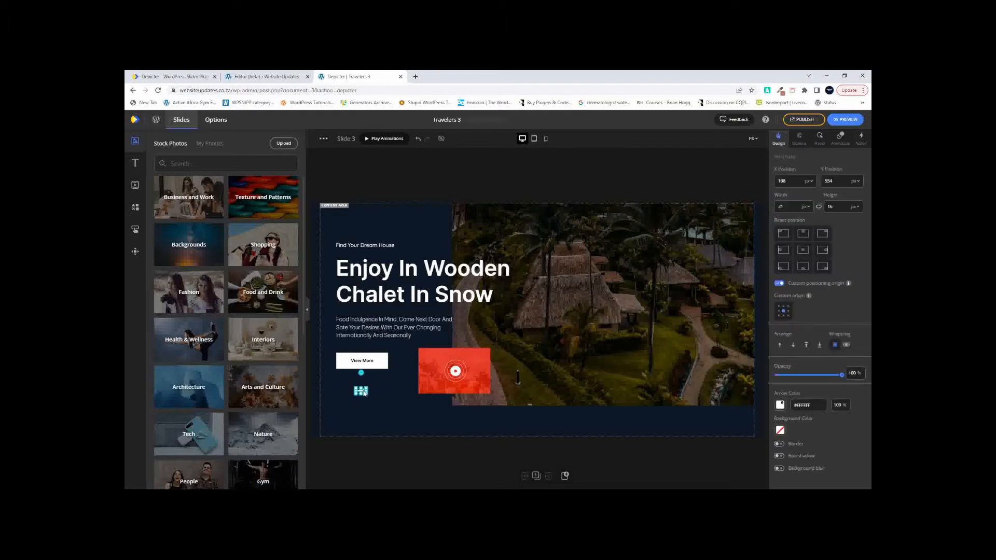
pyautogui.press('Delete')
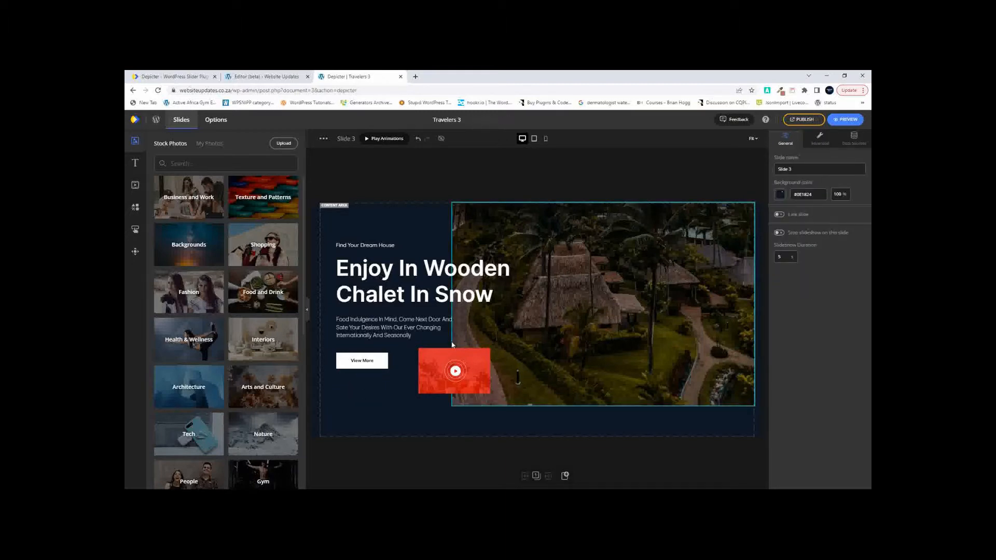
pyautogui.click(804, 119)
pyautogui.click(774, 161)
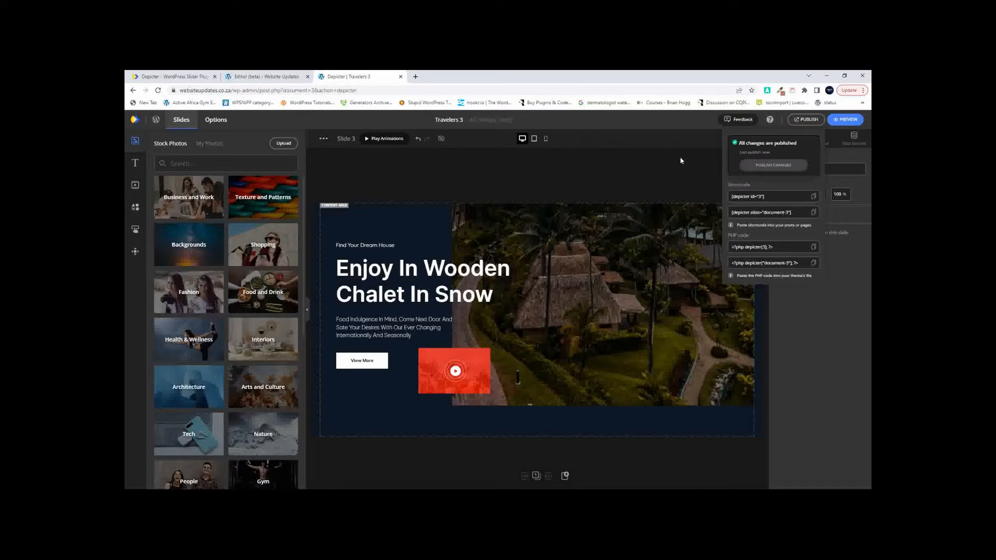
# - Switch to the site editor, add a second Depicter block below the Travel Journey slider and save the Home template
pyautogui.click(180, 75)
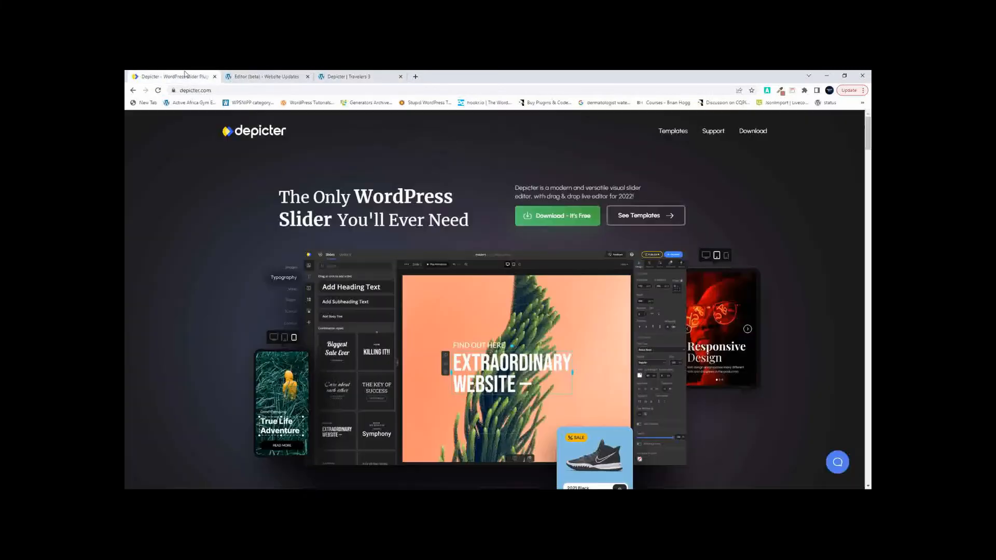
pyautogui.click(252, 77)
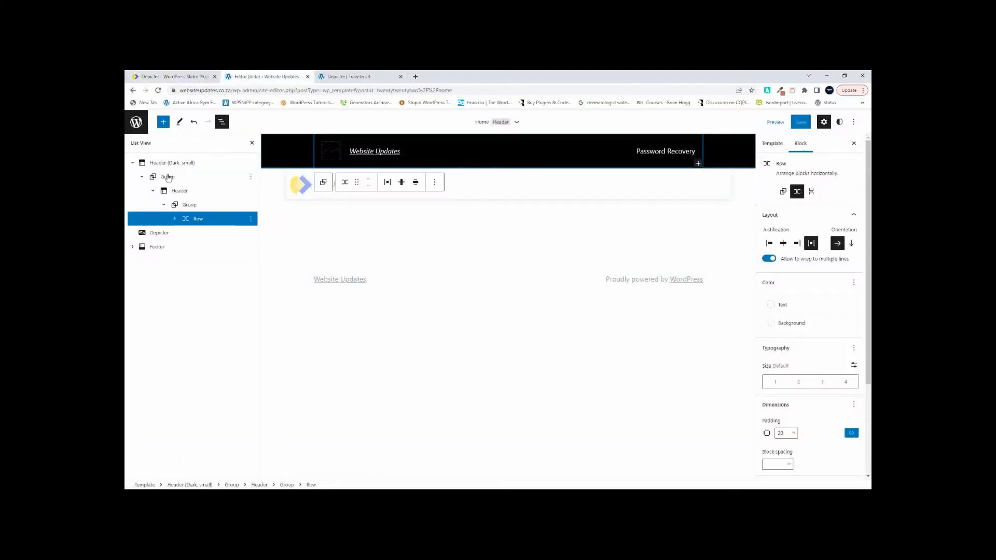
pyautogui.click(564, 196)
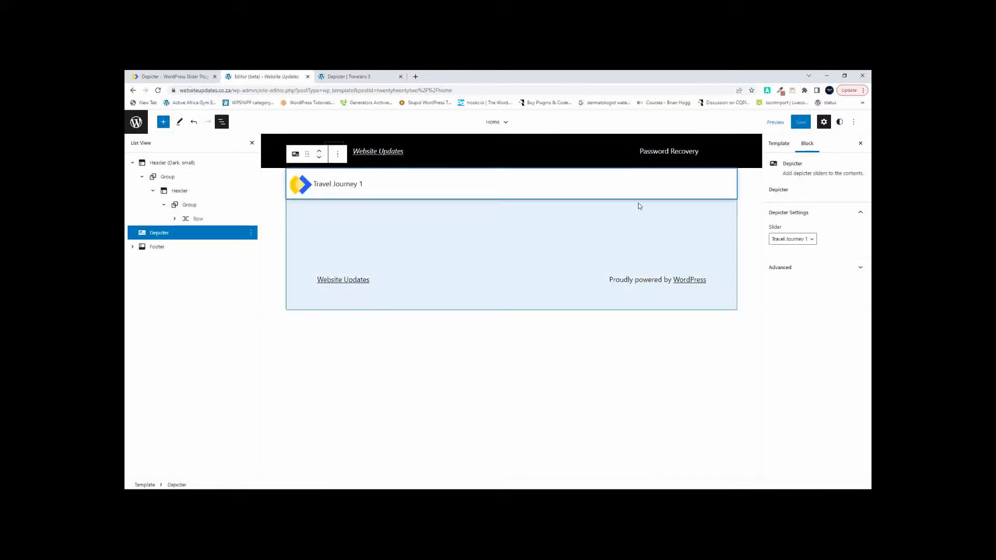
pyautogui.click(164, 123)
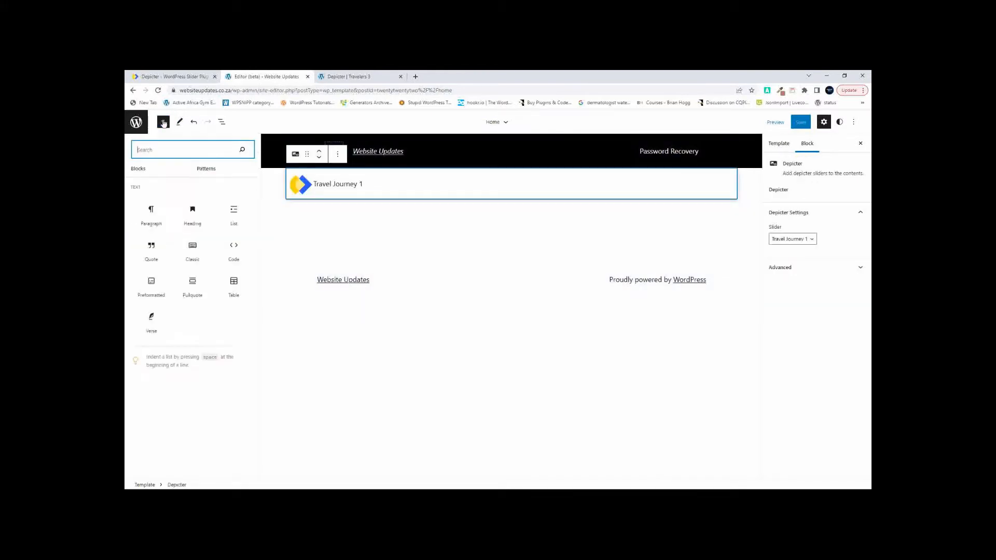
pyautogui.write('dep')
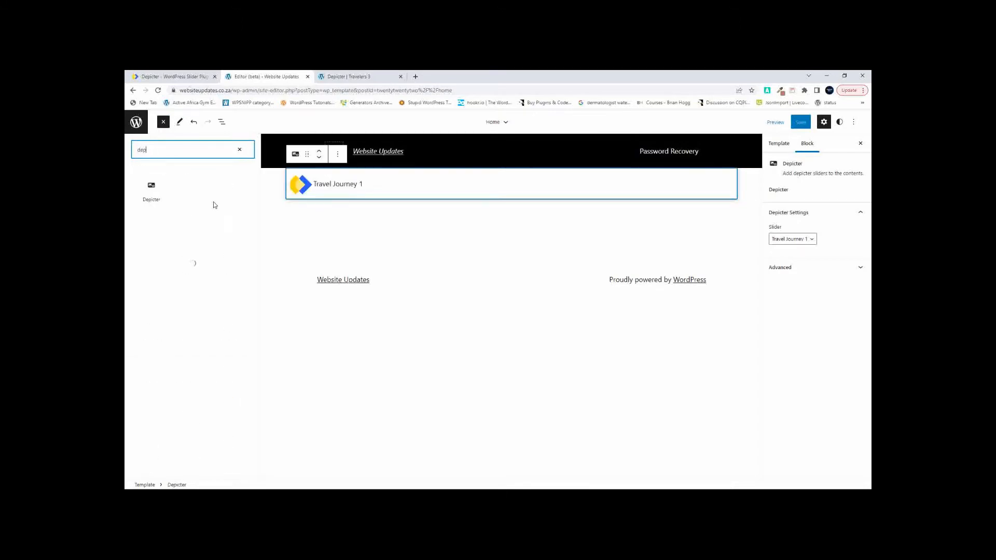
pyautogui.click(151, 190)
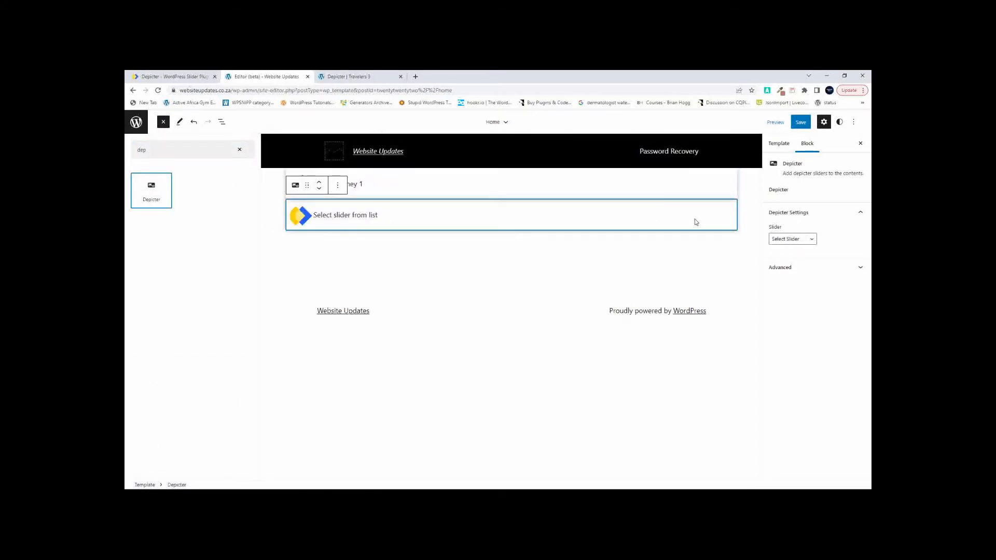
pyautogui.click(798, 240)
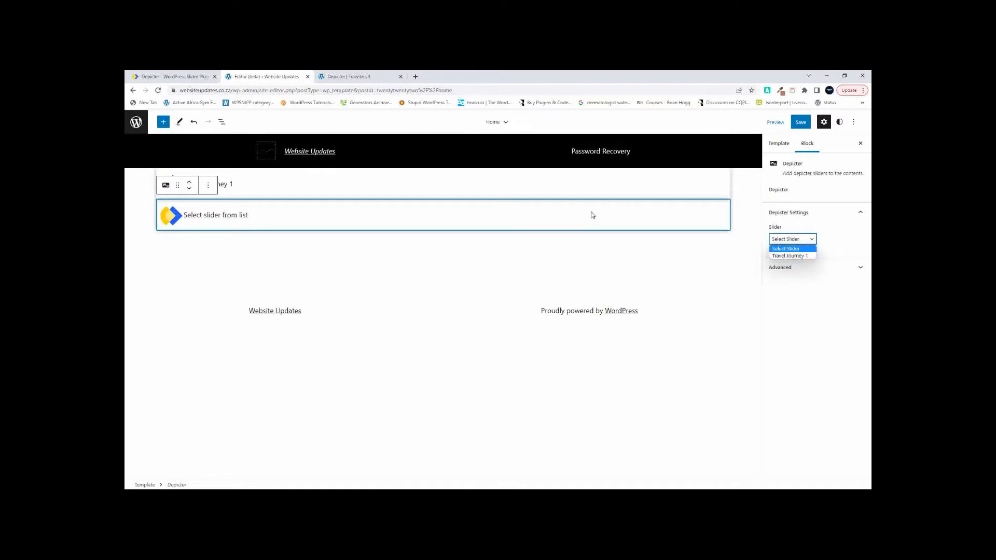
pyautogui.click(801, 123)
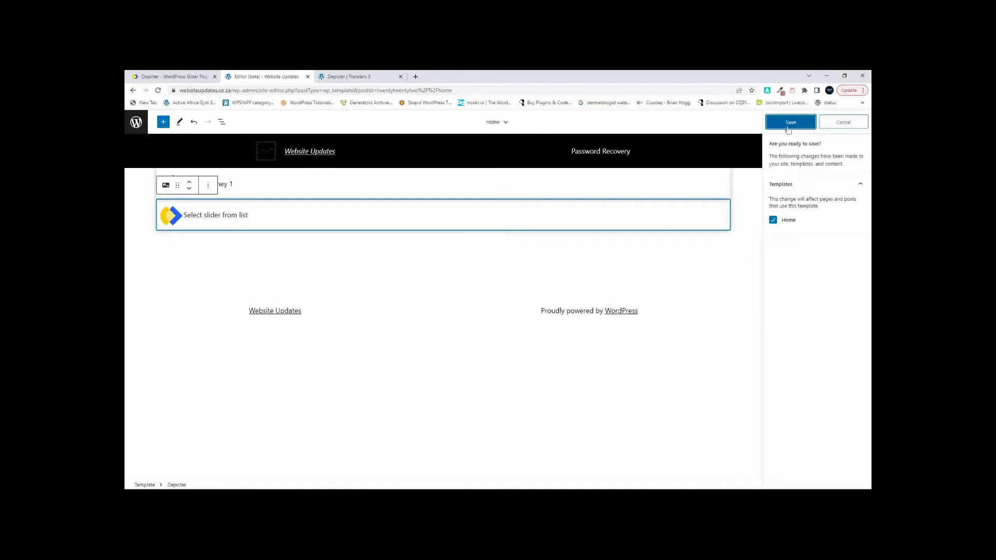
pyautogui.click(802, 125)
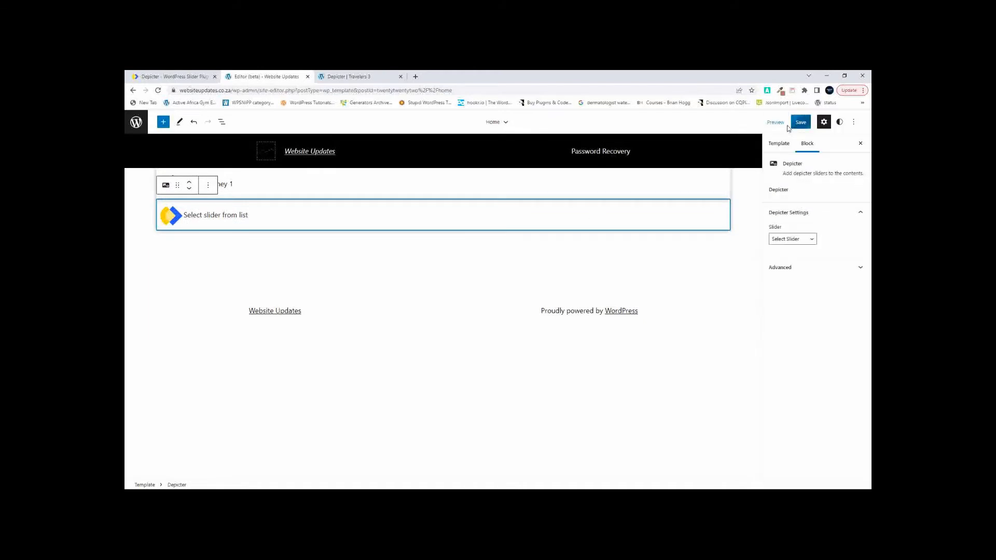
# - Reload the site editor, assign the Travelers 3 slider to the second Depicter block and save the template
pyautogui.click(158, 91)
pyautogui.click(789, 239)
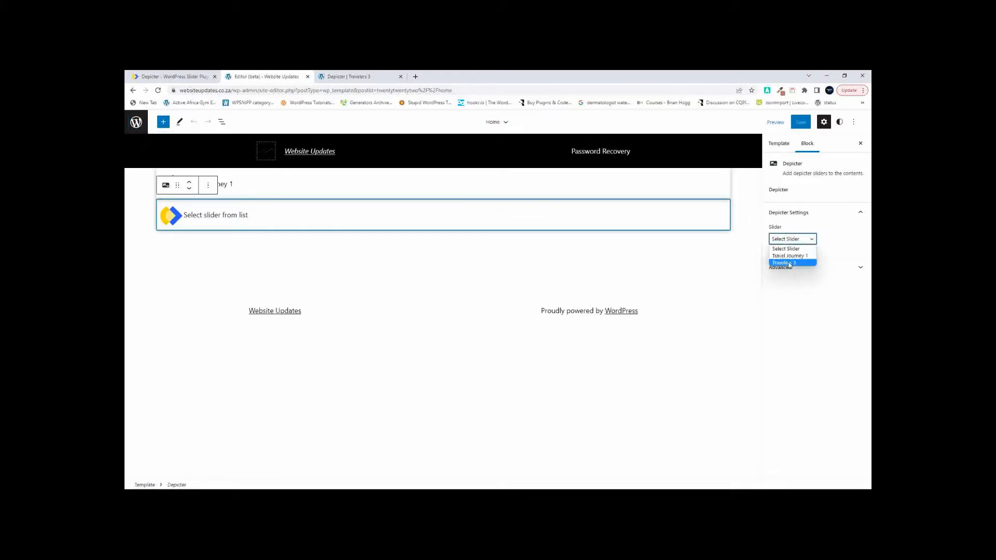
pyautogui.click(789, 263)
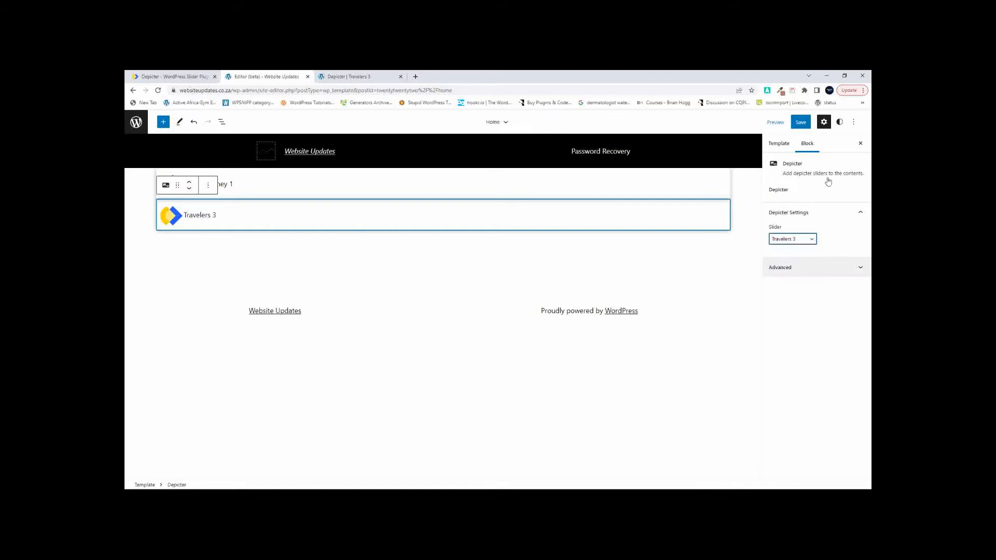
pyautogui.click(802, 123)
pyautogui.click(802, 126)
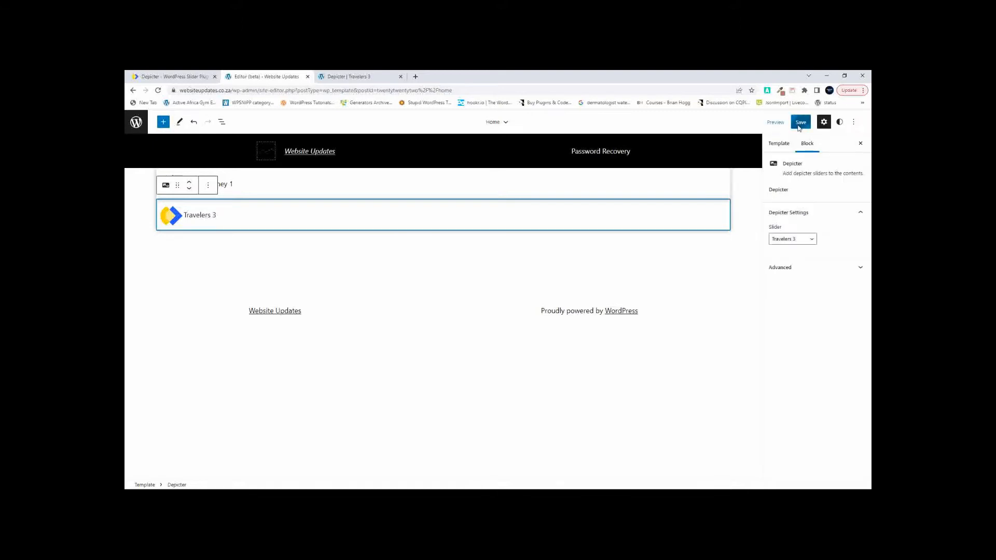
# - Leave the Travelers slider editor for the Depicter dashboard and open the website in a new tab
pyautogui.click(340, 78)
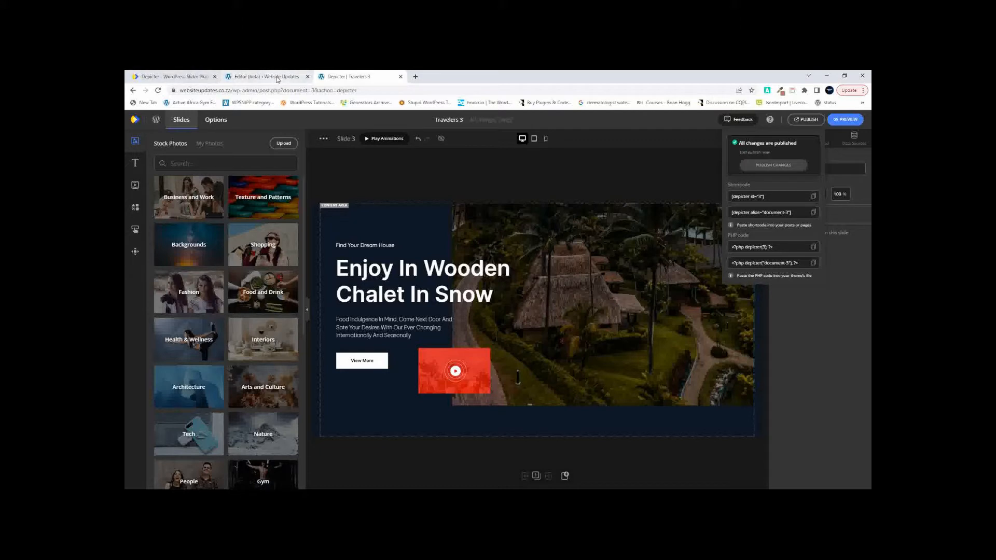
pyautogui.click(136, 122)
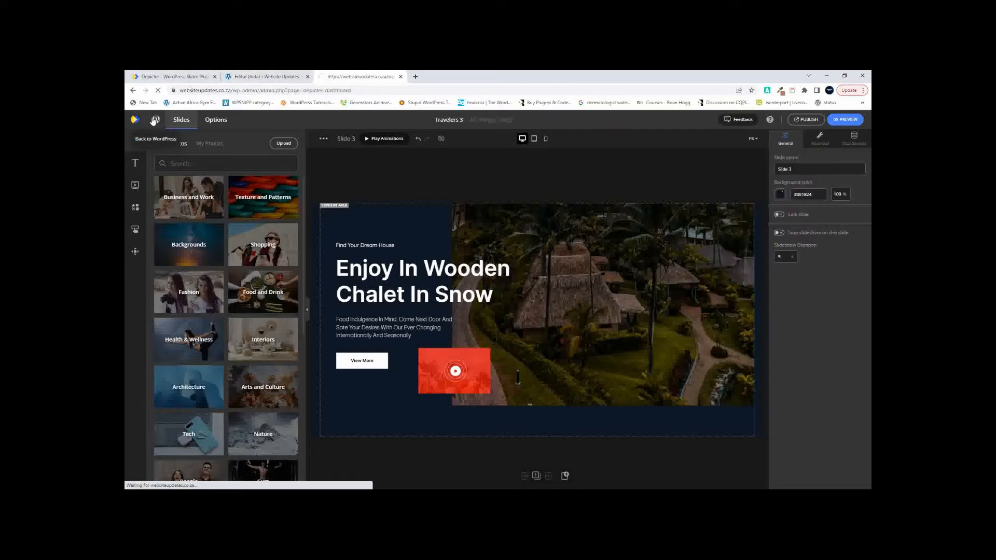
pyautogui.rightClick(154, 120)
pyautogui.click(198, 125)
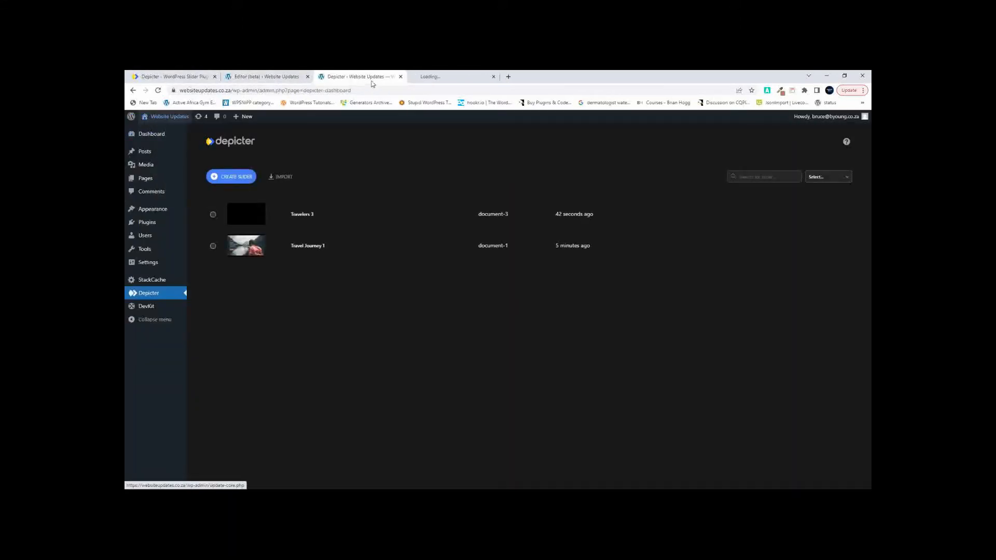
# - Examine both sliders on the live home page, advancing through the Travel Journey slides
pyautogui.click(447, 77)
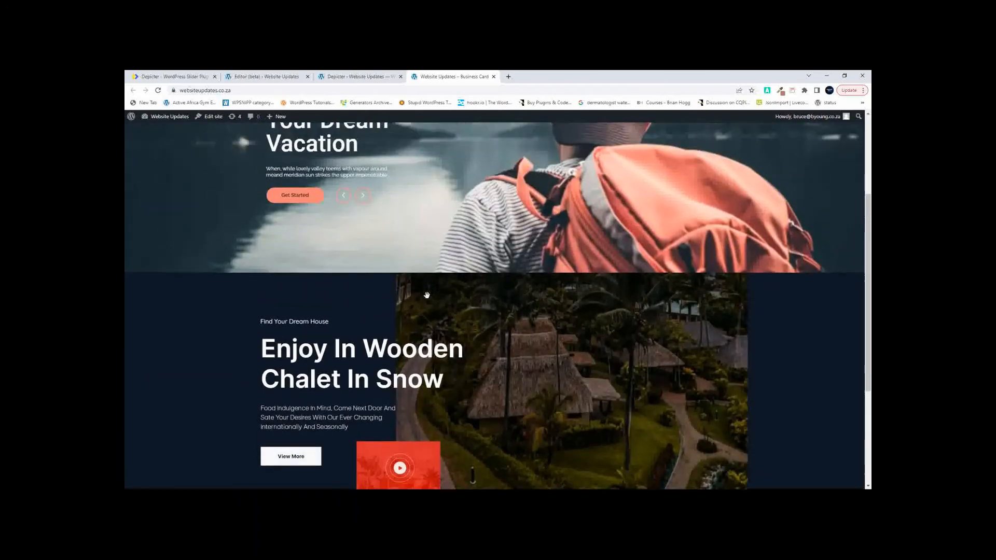
pyautogui.scroll(-5, 427, 293)
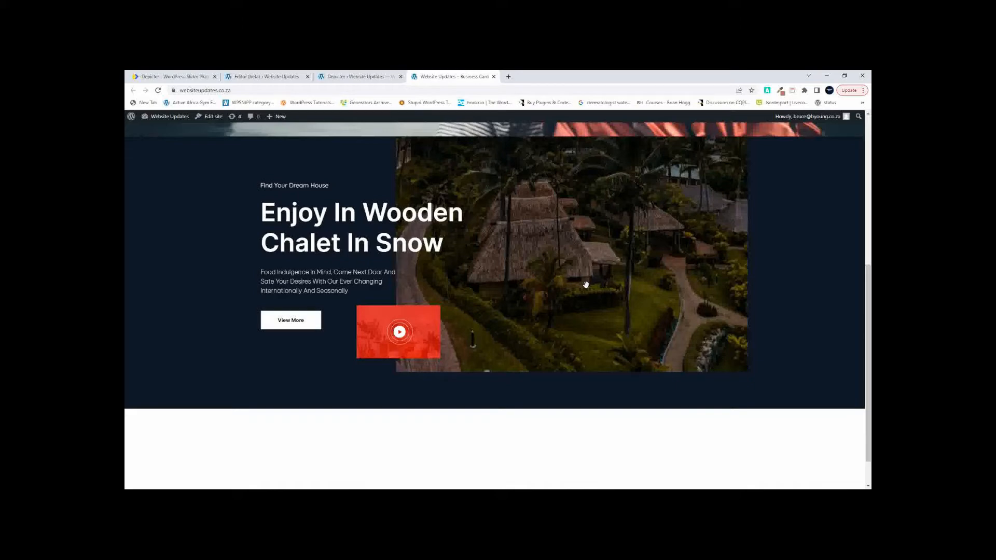
pyautogui.scroll(5, 587, 285)
pyautogui.click(362, 345)
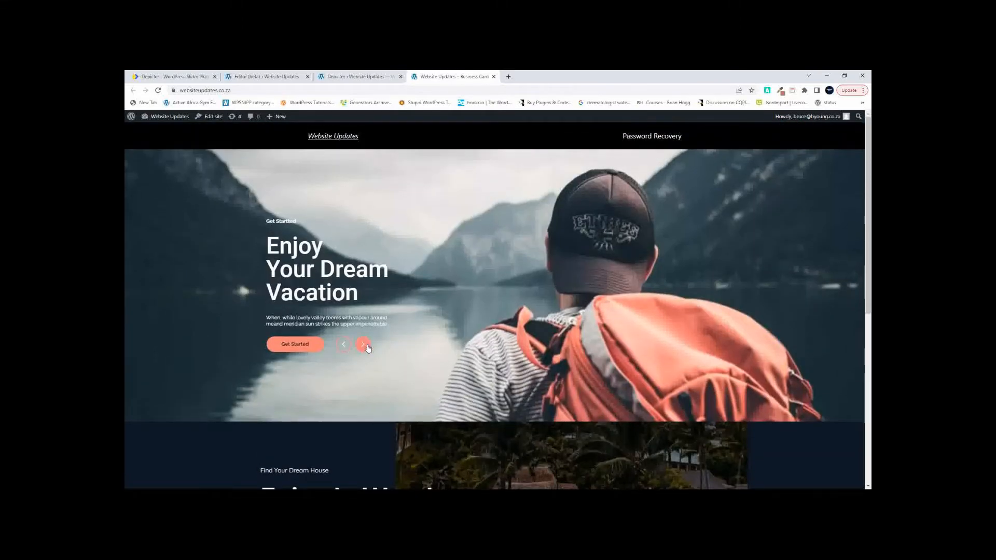
pyautogui.click(365, 346)
pyautogui.click(364, 345)
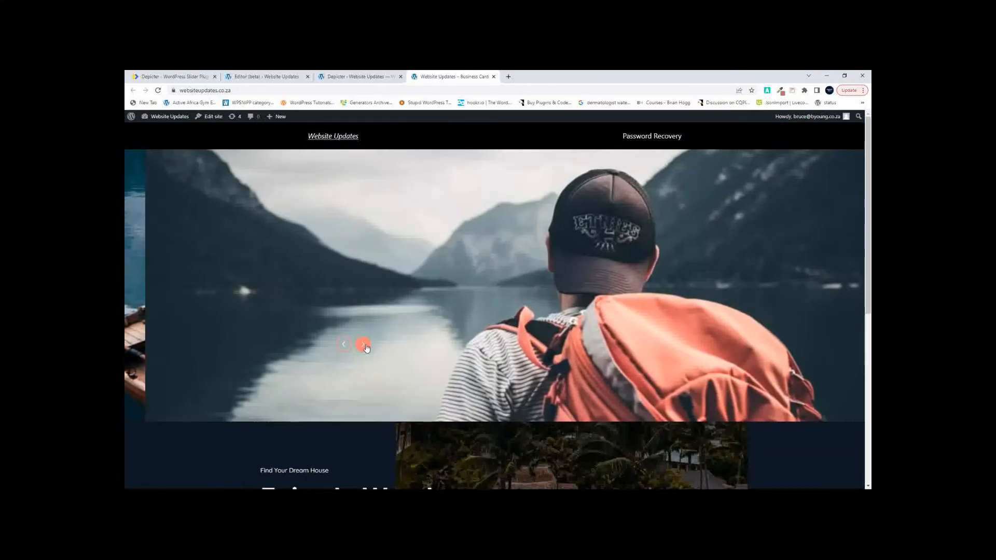
pyautogui.click(364, 345)
pyautogui.click(364, 345)
pyautogui.click(364, 345)
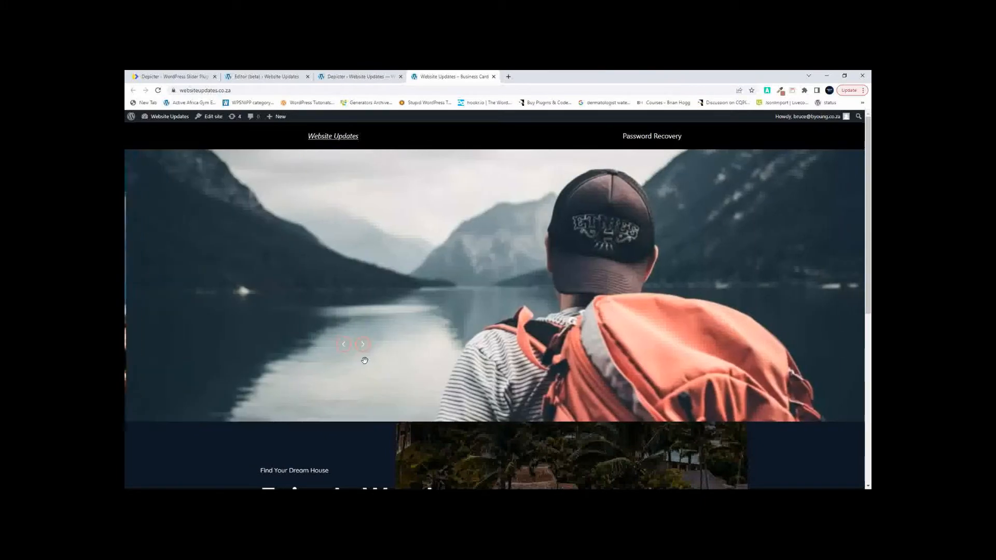
pyautogui.scroll(-2, 403, 419)
pyautogui.scroll(-3, 403, 419)
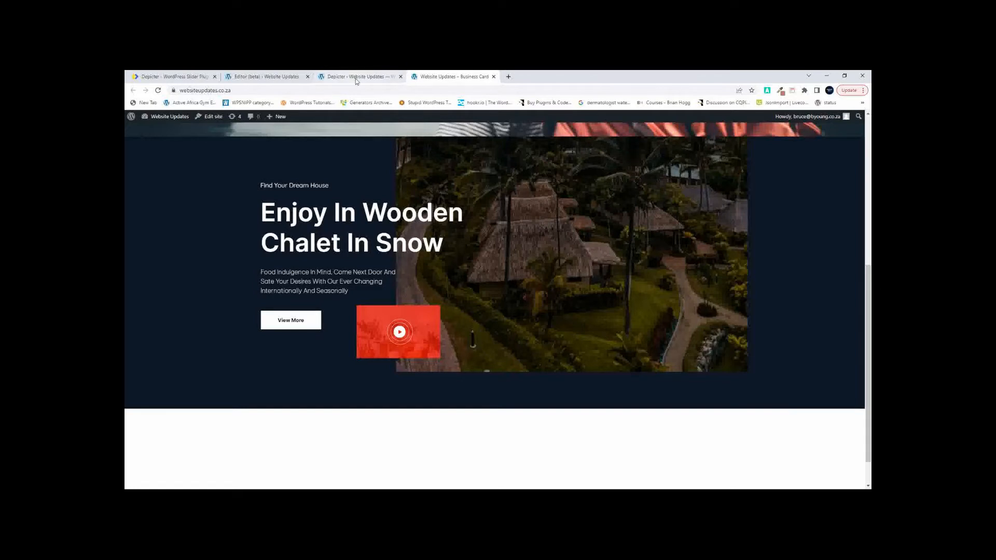
# - Create another slider by browsing the custom slider templates and importing the Beauty Blog template
pyautogui.click(336, 78)
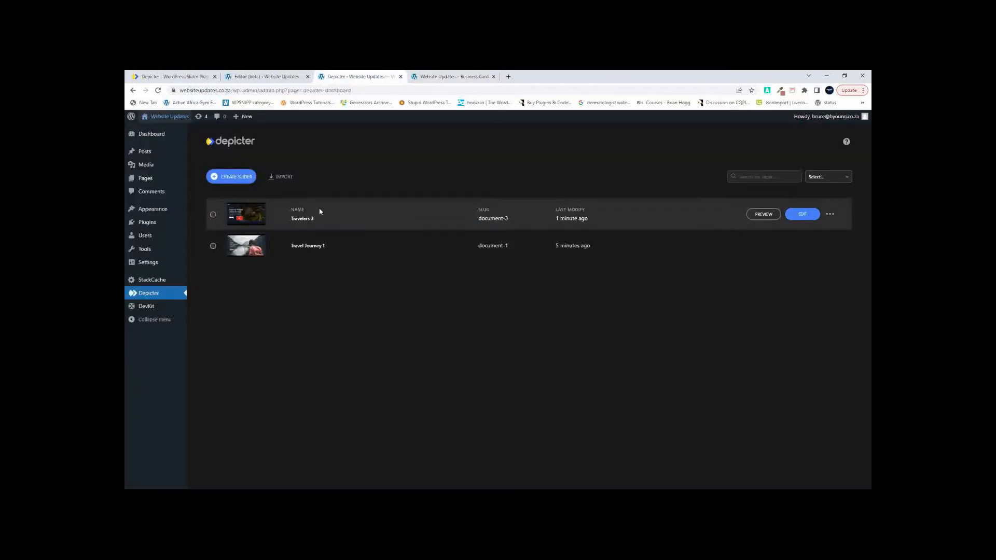
pyautogui.click(220, 174)
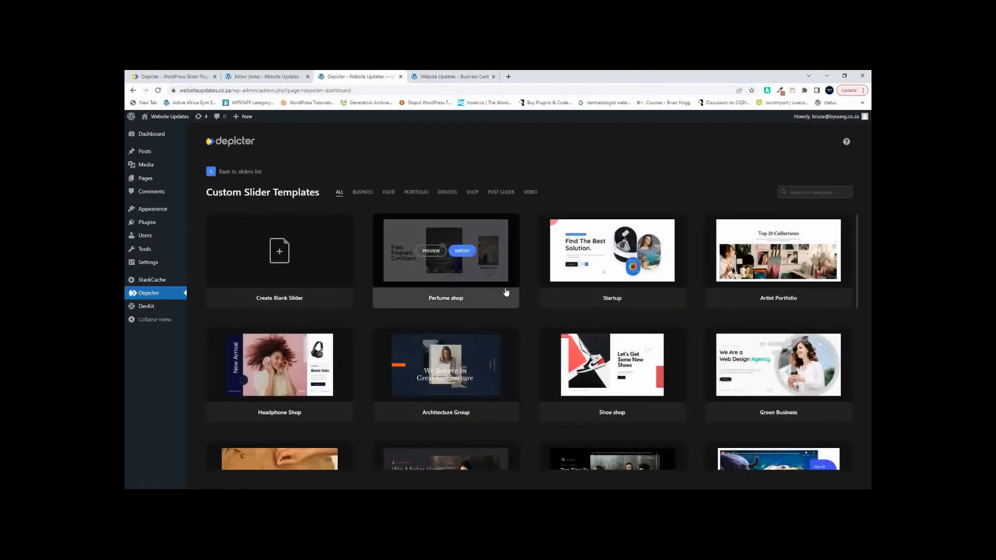
pyautogui.scroll(-5, 596, 337)
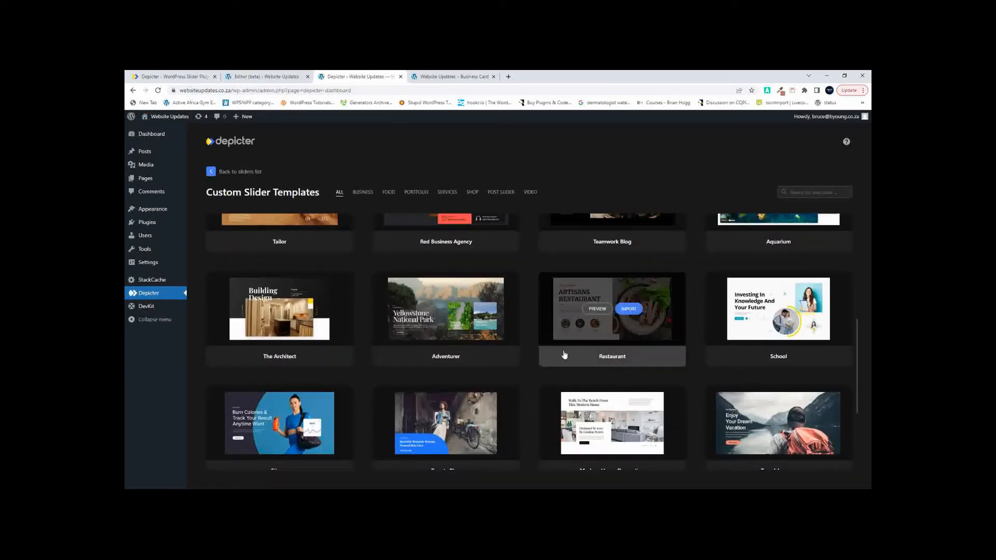
pyautogui.scroll(-2, 563, 358)
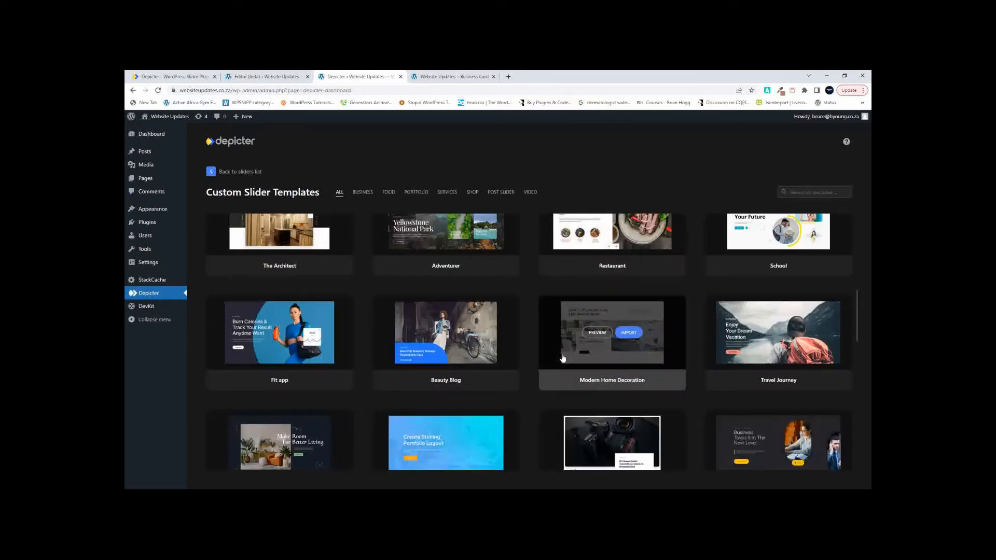
pyautogui.click(442, 77)
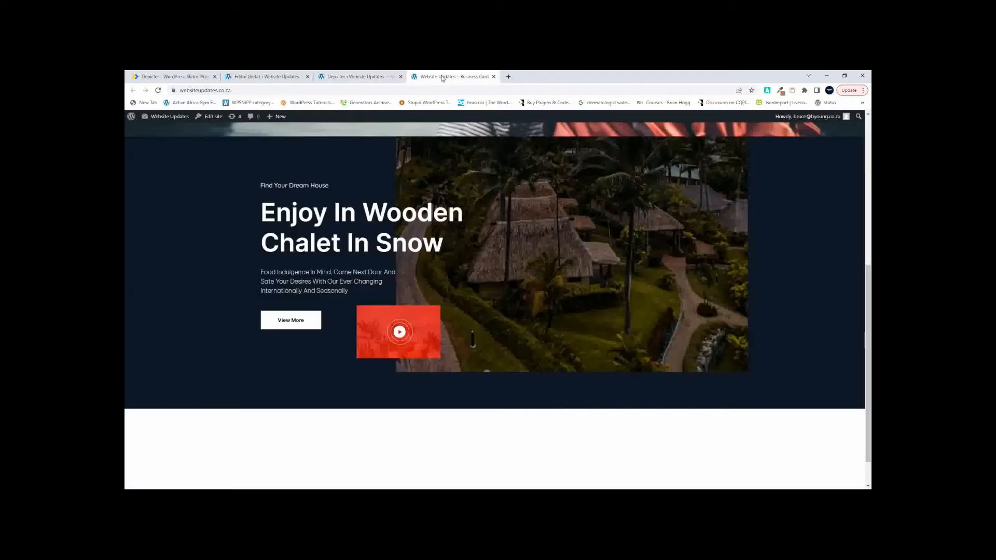
pyautogui.scroll(4, 549, 329)
pyautogui.scroll(-5, 548, 329)
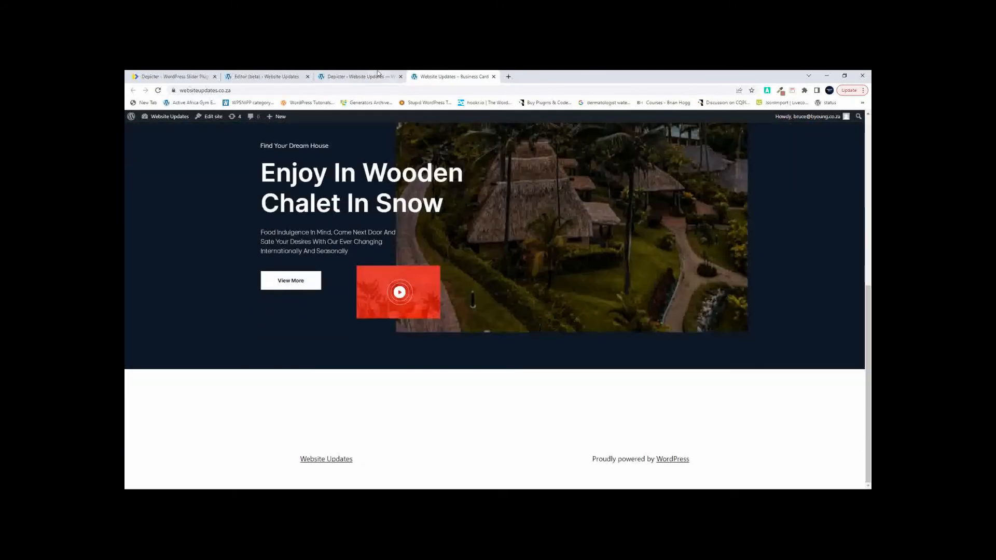
pyautogui.click(373, 77)
pyautogui.moveTo(460, 334)
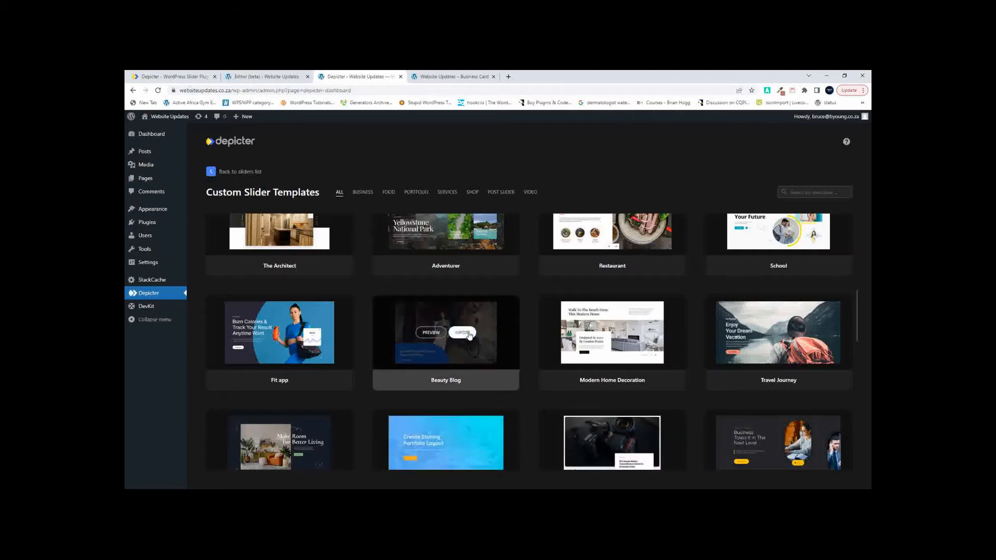
pyautogui.moveTo(296, 335)
pyautogui.click(464, 333)
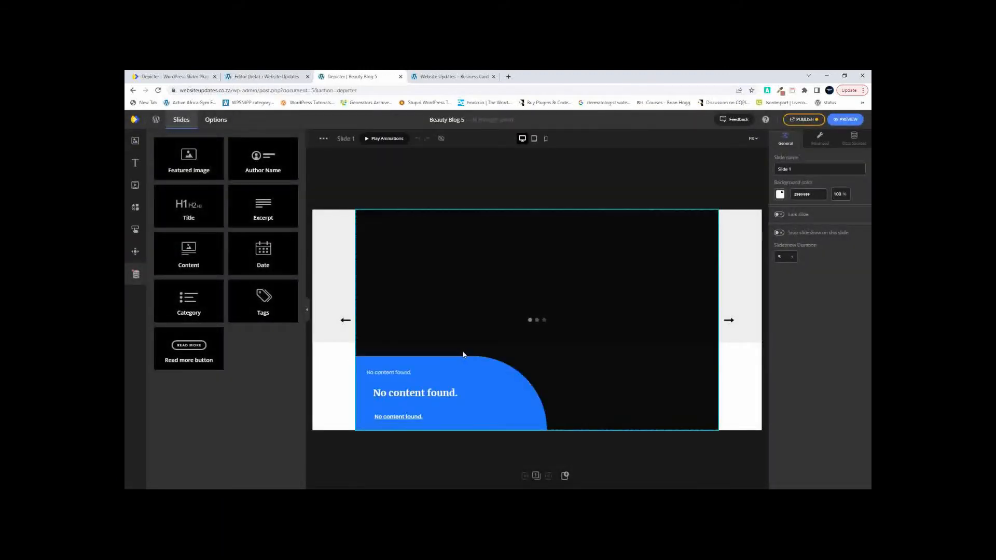
# - Publish the Beauty Blog slider and close its editor tab
pyautogui.click(805, 120)
pyautogui.click(759, 167)
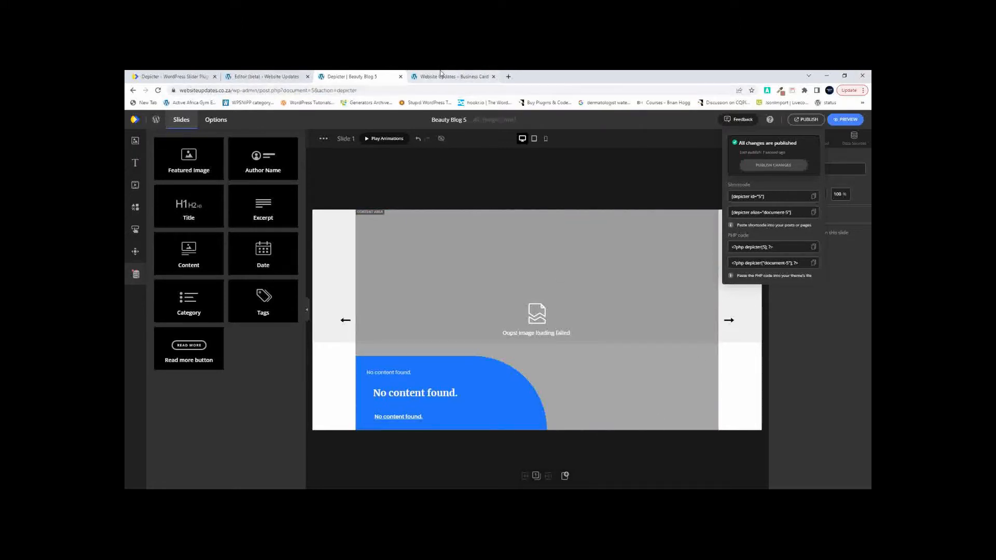
pyautogui.click(401, 76)
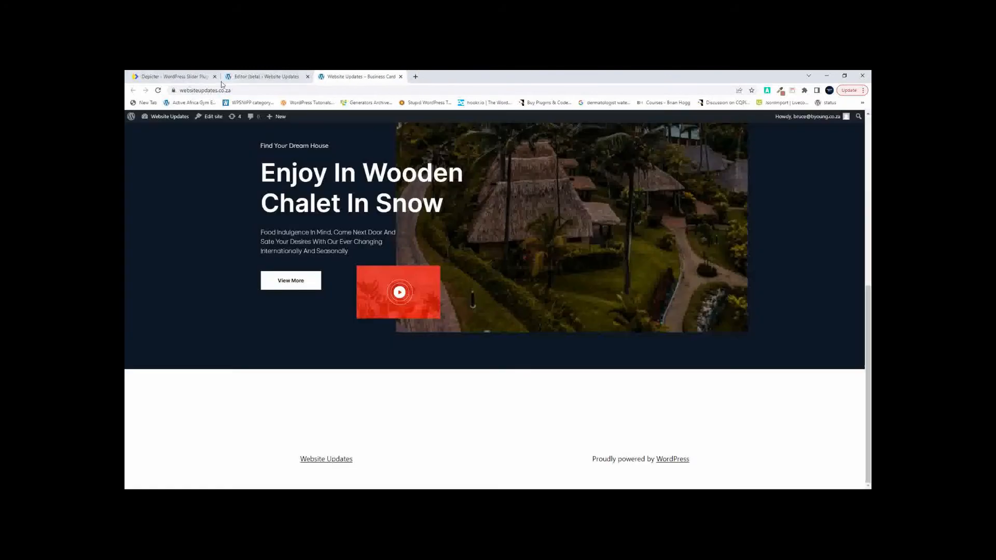
# - Return to the Depicter dashboard through the WordPress admin and preview the Beauty Blog slider
pyautogui.click(254, 77)
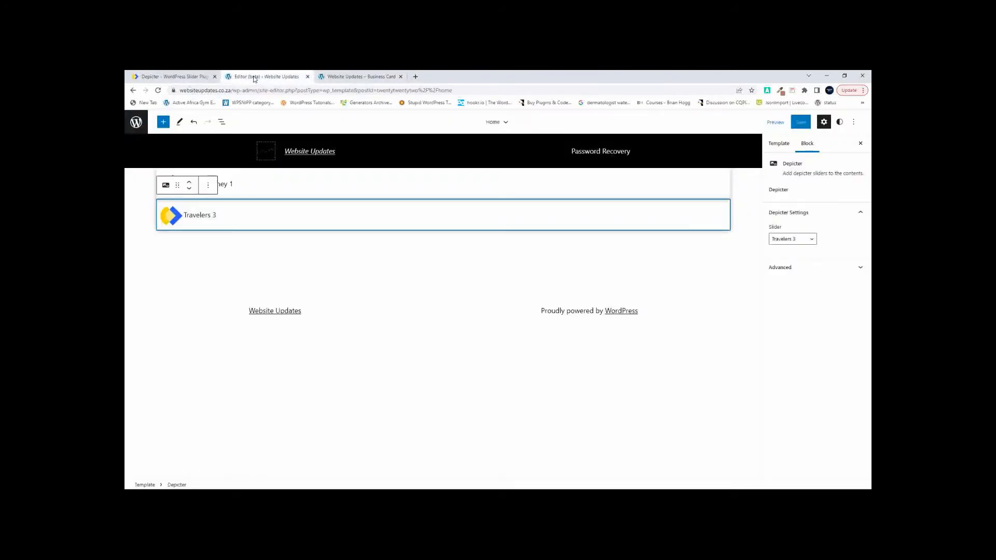
pyautogui.click(340, 77)
pyautogui.moveTo(171, 122)
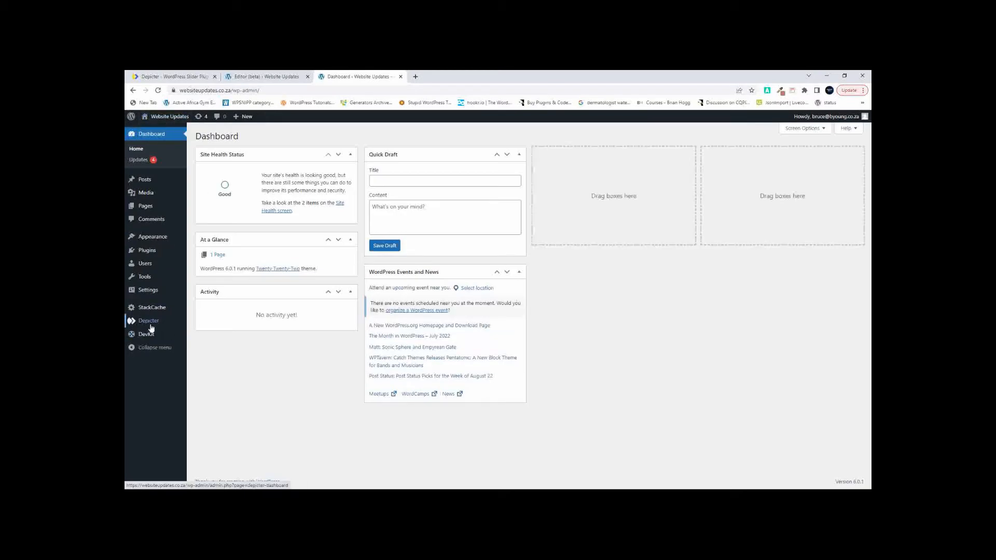
pyautogui.click(150, 326)
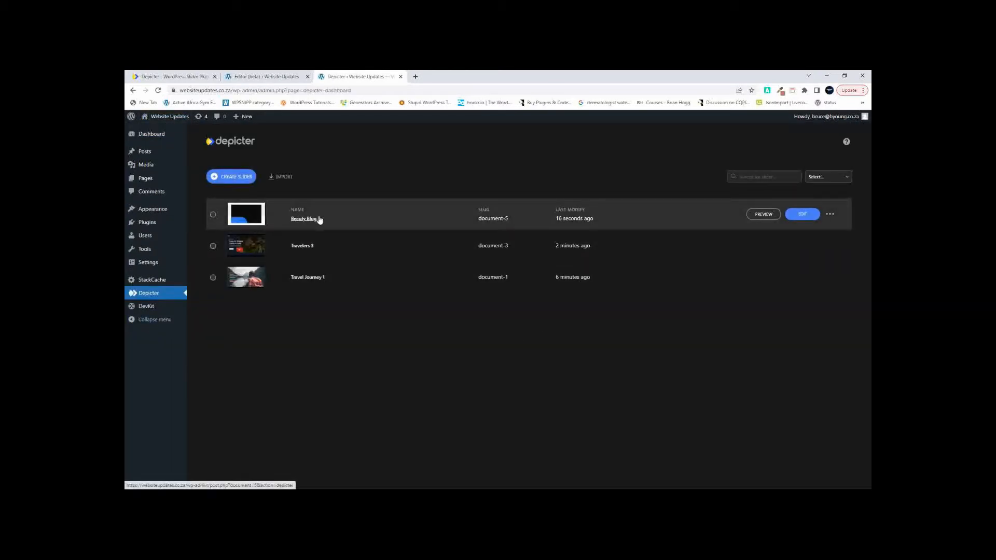
pyautogui.click(767, 214)
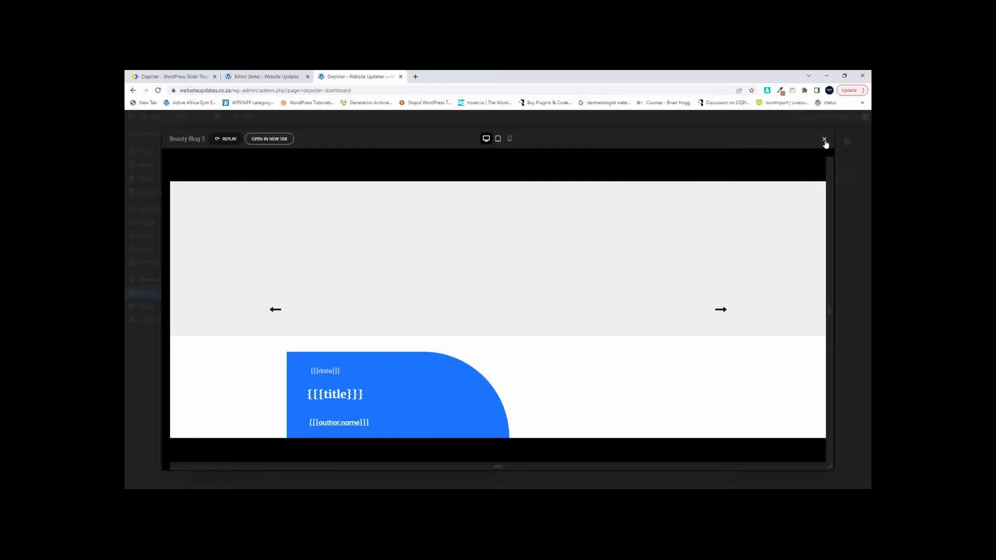
# - Close the Beauty Blog preview and look at the slider import's file selection, cancelling it without choosing a file
pyautogui.click(824, 140)
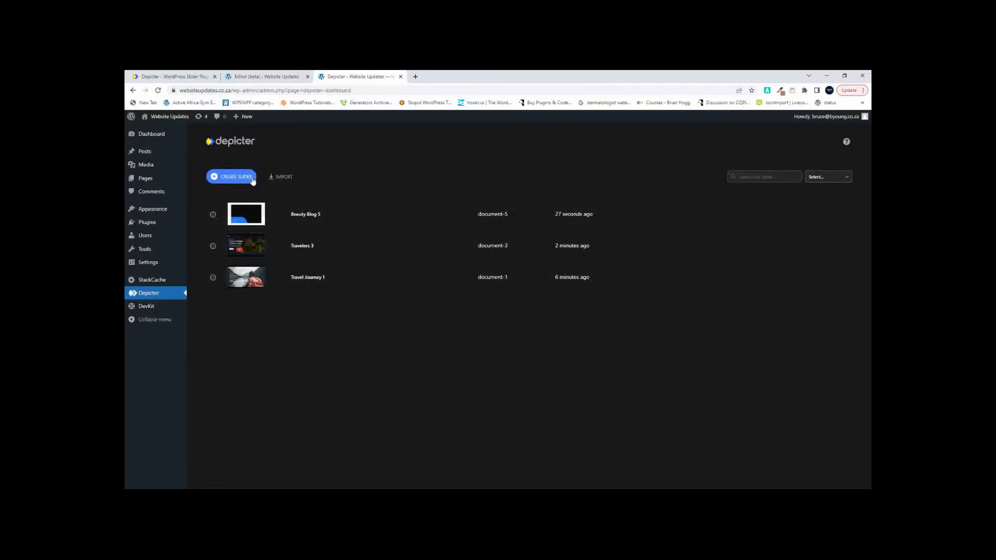
pyautogui.click(286, 177)
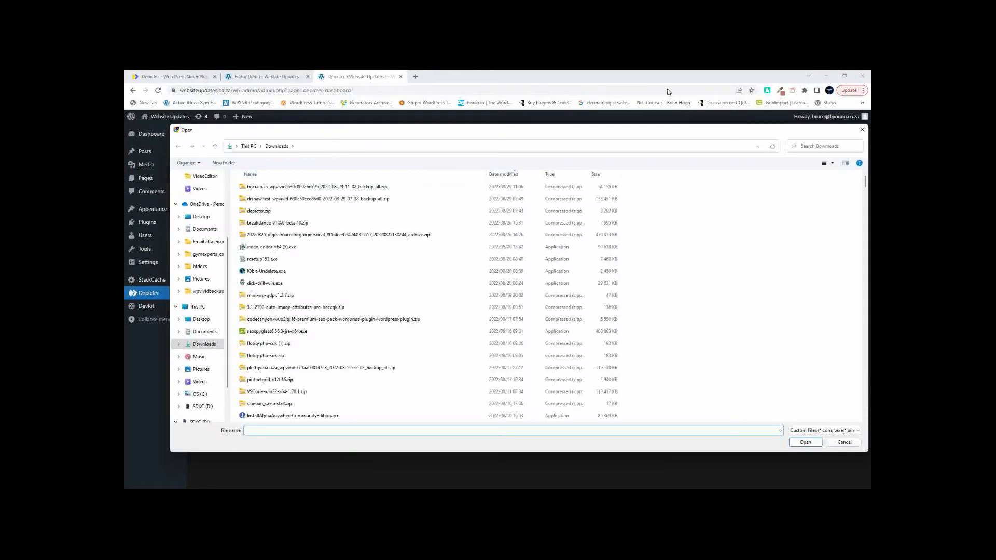
pyautogui.click(862, 131)
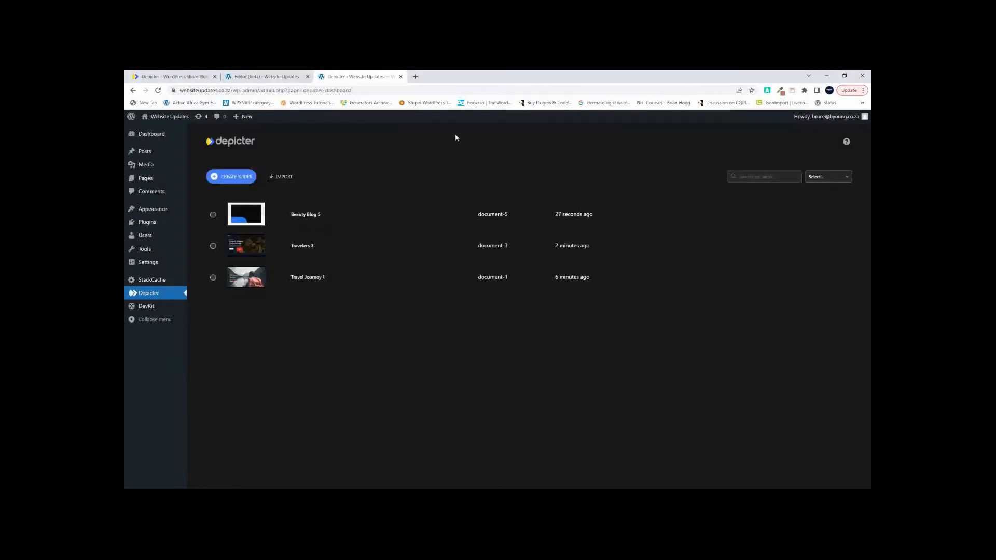
# - Create a new slider by browsing the custom slider templates and importing the Aquarium template
pyautogui.click(239, 173)
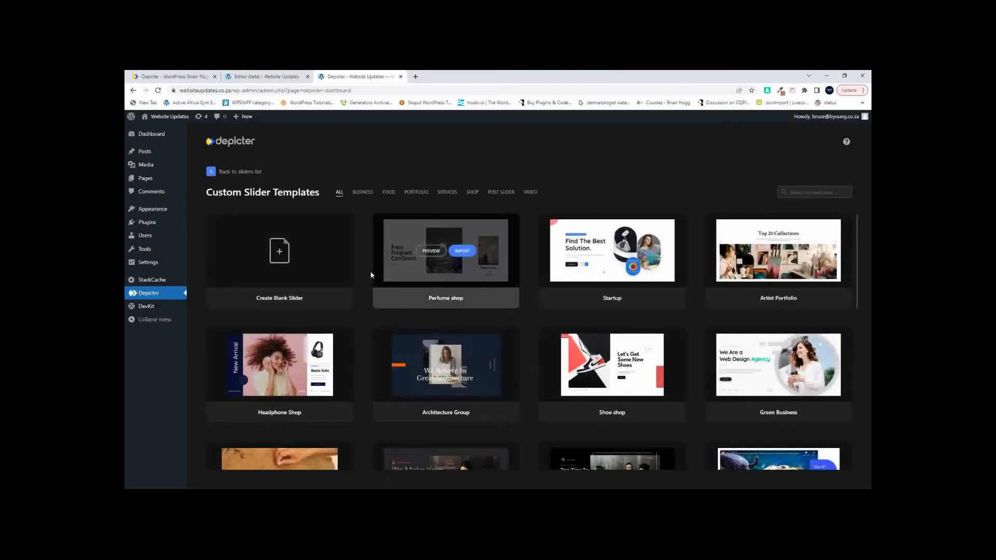
pyautogui.scroll(-5, 441, 363)
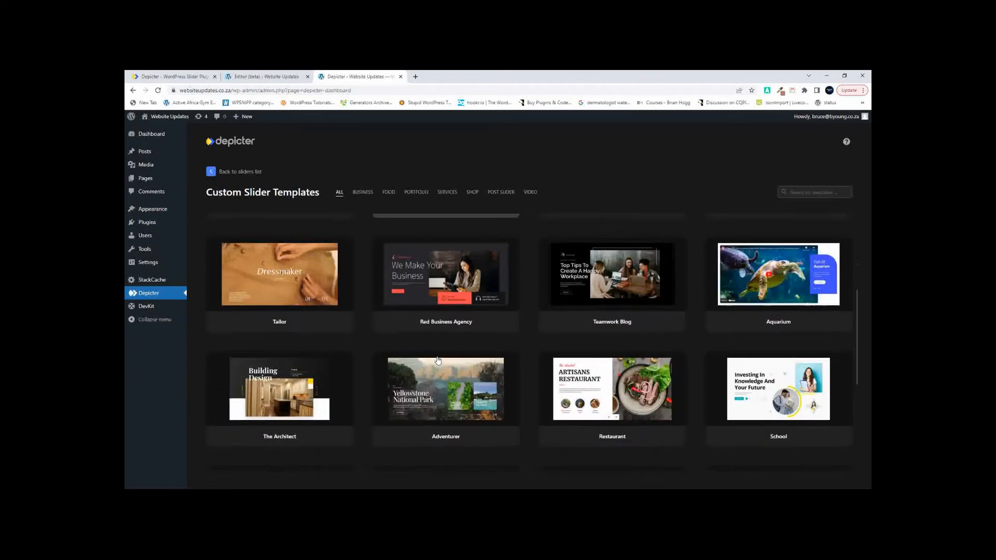
pyautogui.scroll(2, 436, 359)
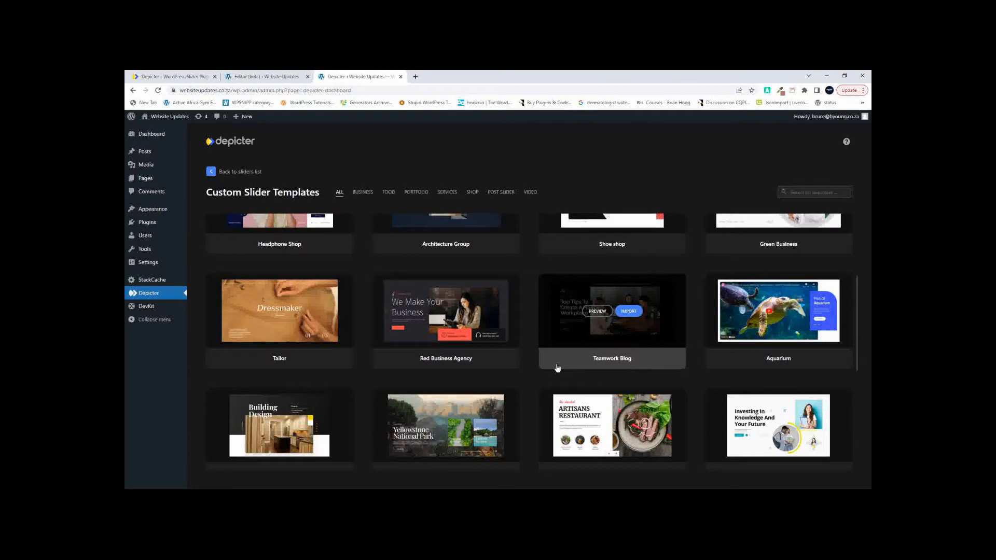
pyautogui.scroll(-2, 557, 368)
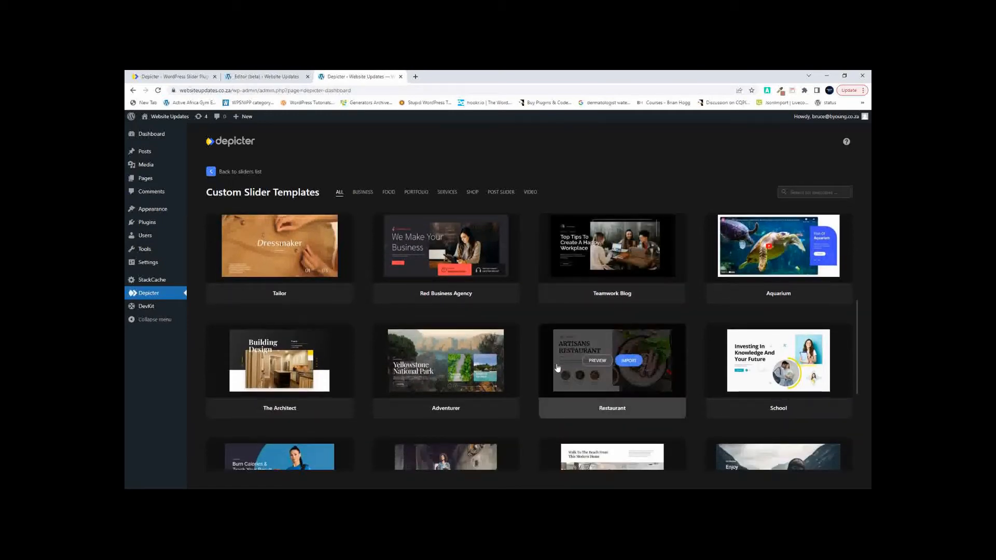
pyautogui.scroll(-4, 557, 367)
pyautogui.scroll(4, 556, 365)
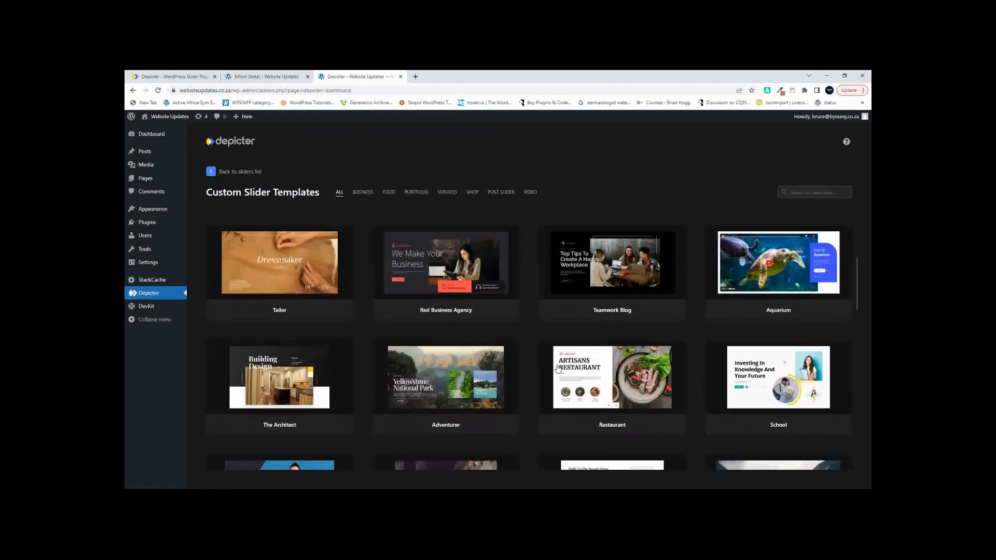
pyautogui.scroll(-1, 558, 369)
pyautogui.scroll(3, 558, 369)
pyautogui.click(795, 342)
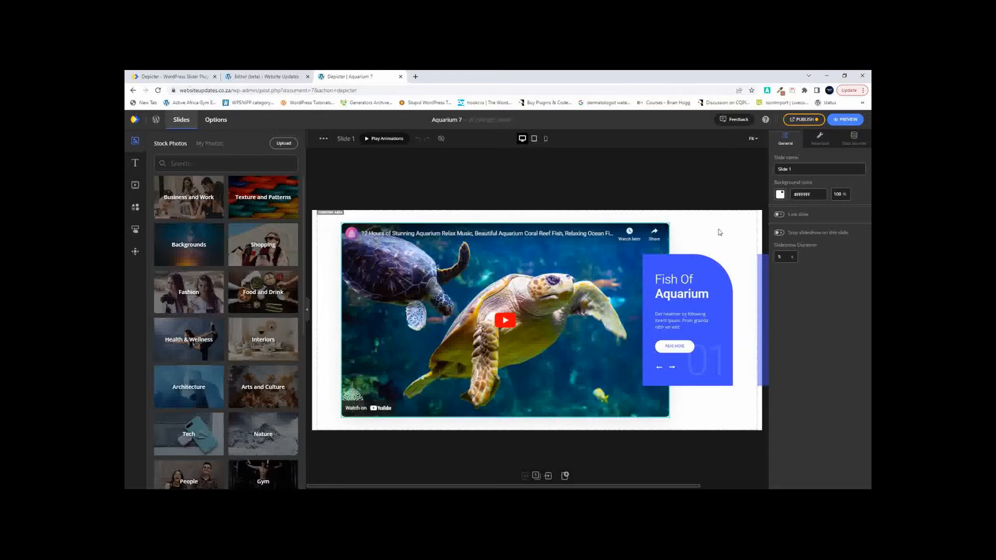
# - Publish the Aquarium slider and reload the Home template in the site editor
pyautogui.click(804, 121)
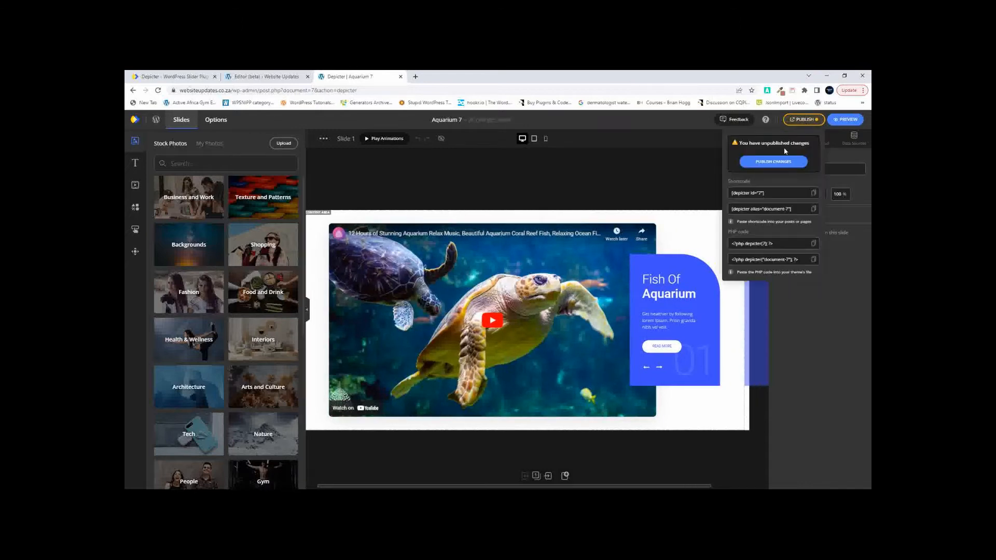
pyautogui.click(773, 162)
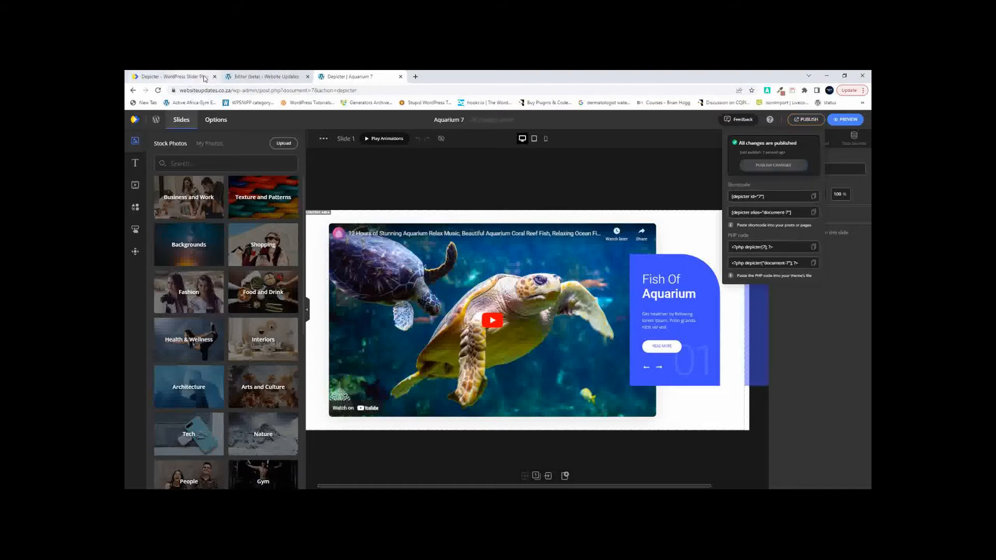
pyautogui.click(242, 77)
pyautogui.click(157, 91)
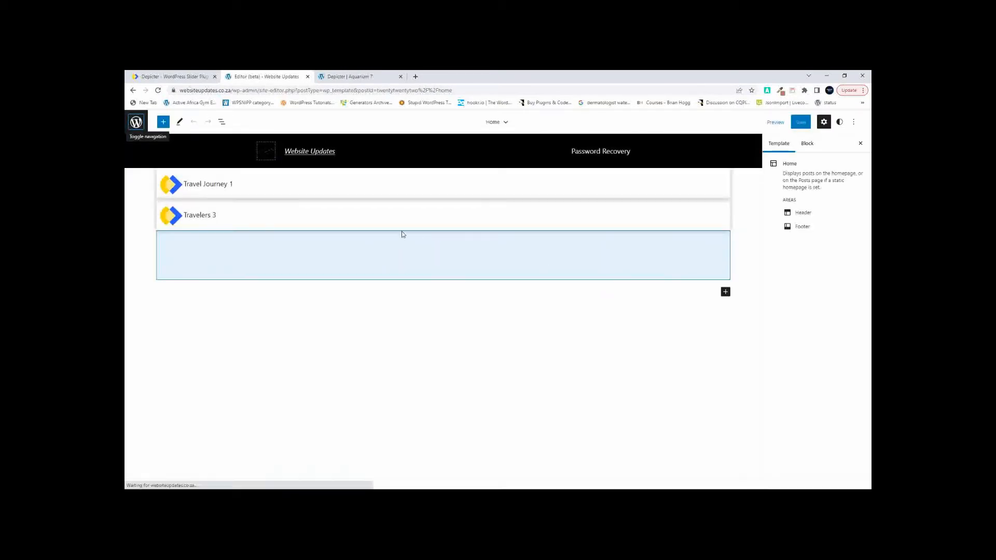
# - Duplicate the Travelers 3 block in the Home template, assign the Aquarium 7 slider to the copy, and save the template
pyautogui.click(550, 216)
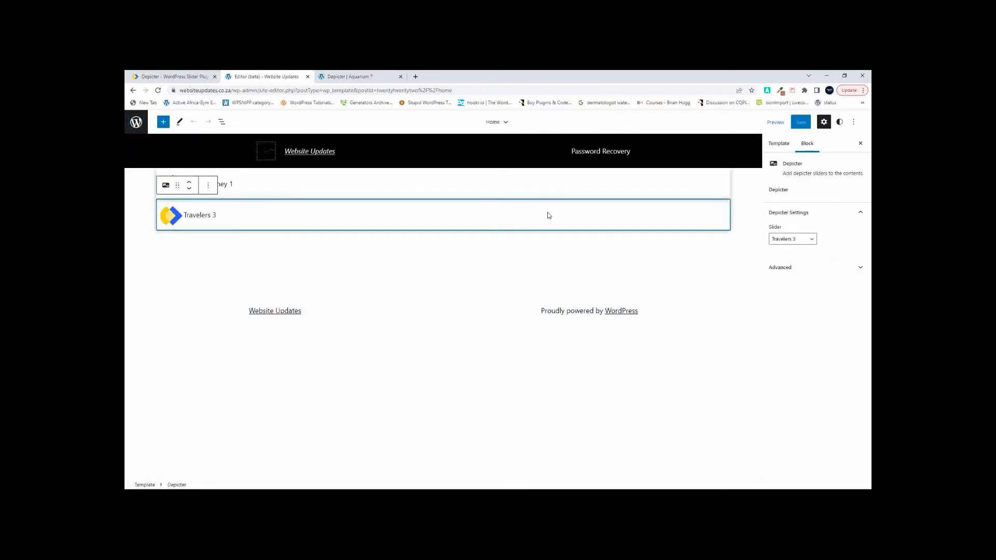
pyautogui.hotkey('ctrl', 'shift', 'd')
pyautogui.click(803, 243)
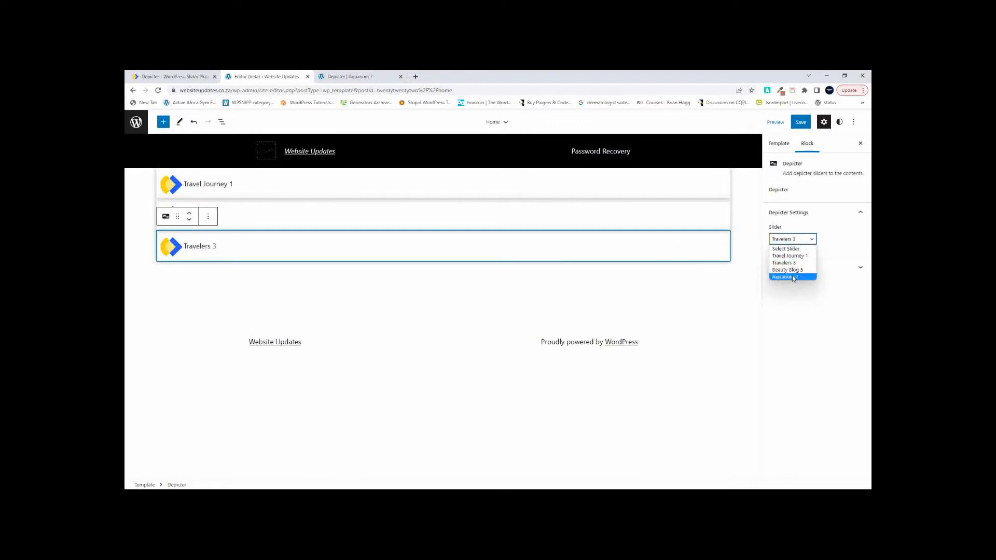
pyautogui.click(793, 277)
pyautogui.click(801, 122)
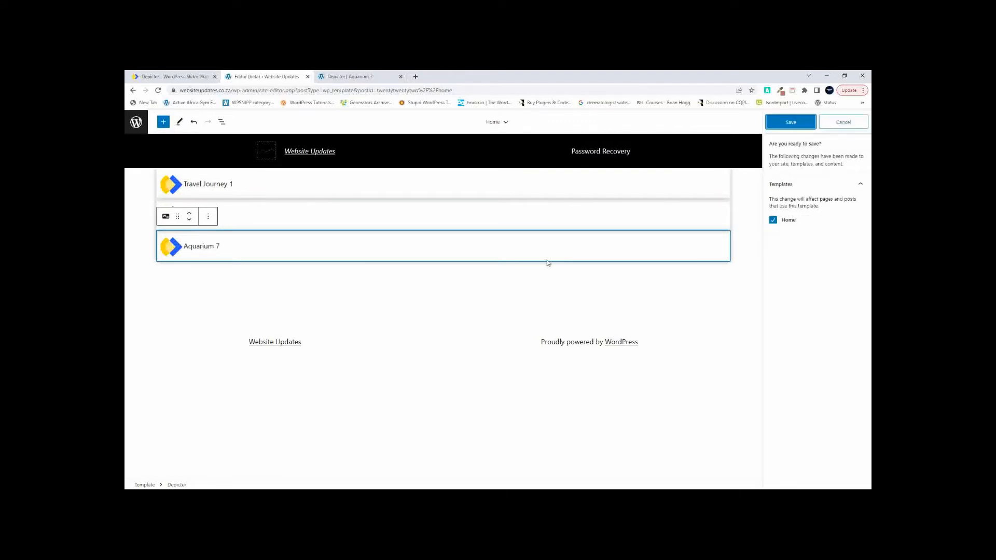
pyautogui.click(791, 122)
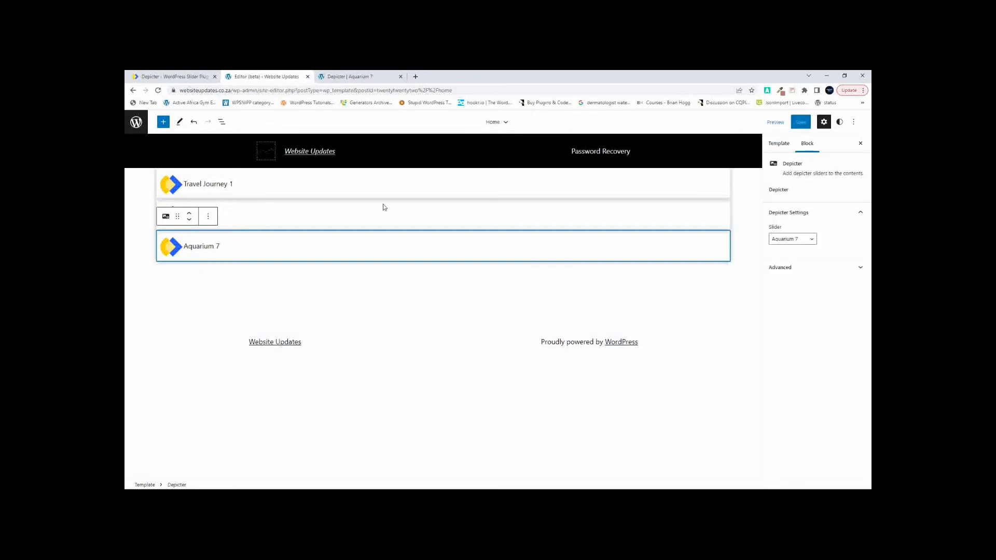
# - Return from the Aquarium slider editor to the Depicter dashboard and open the live site in a new browser tab
pyautogui.click(376, 78)
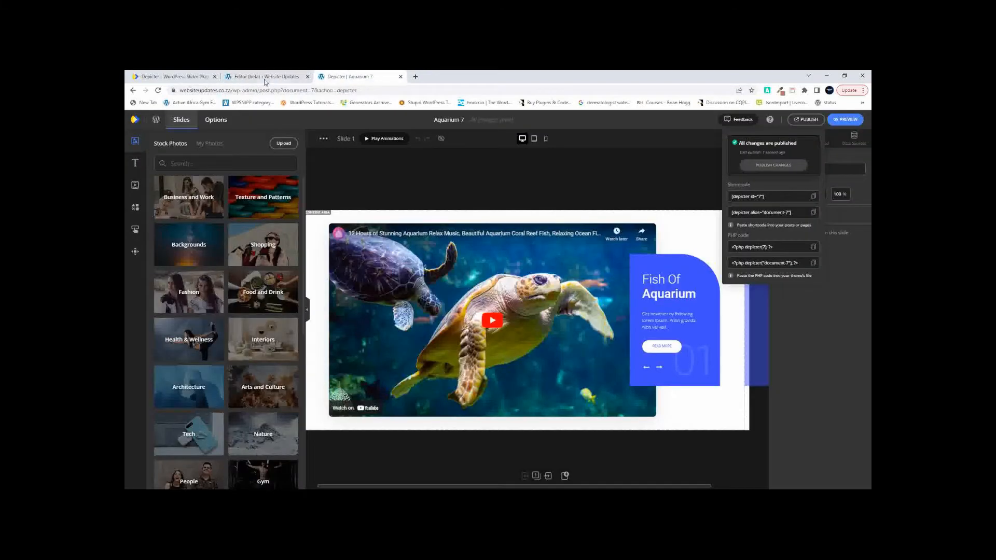
pyautogui.click(162, 126)
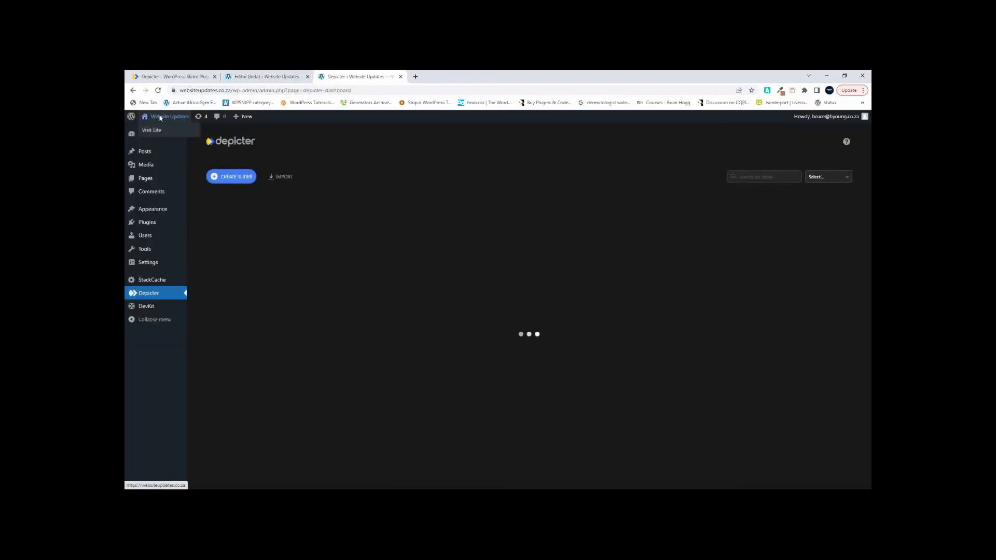
pyautogui.rightClick(160, 118)
pyautogui.click(179, 124)
pyautogui.click(446, 77)
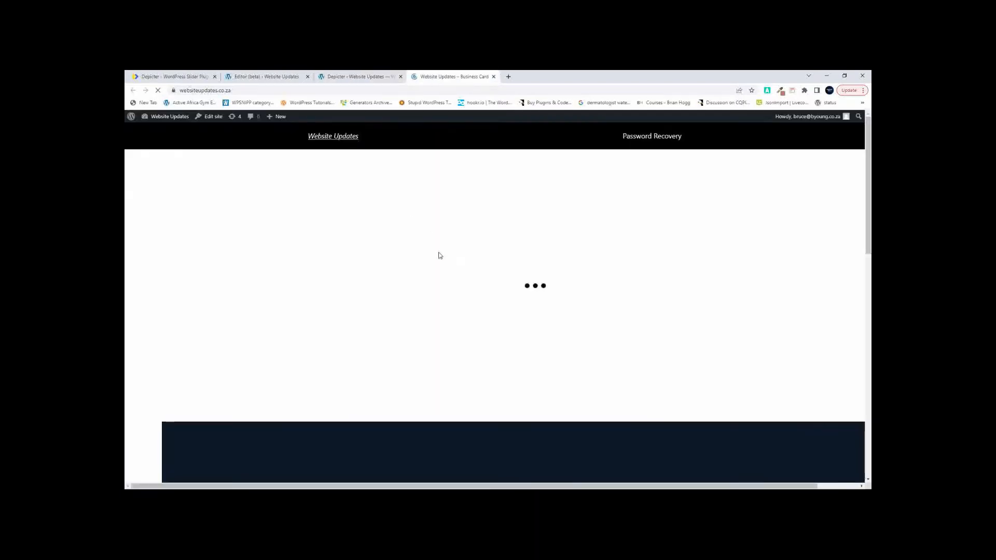
# - Examine the three sliders on the live home page, advancing the Aquarium slider twice
pyautogui.scroll(-8, 424, 276)
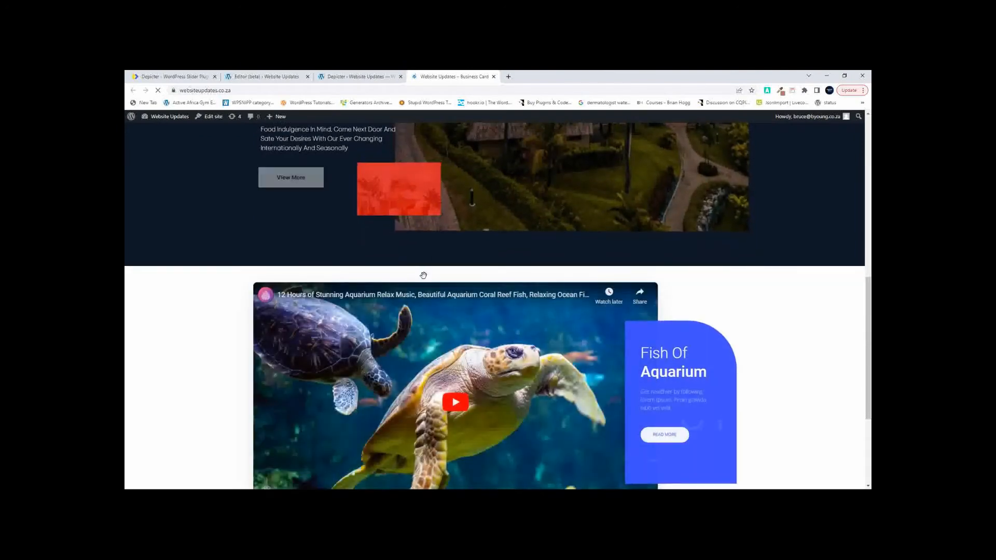
pyautogui.scroll(-3, 423, 276)
pyautogui.scroll(8, 424, 275)
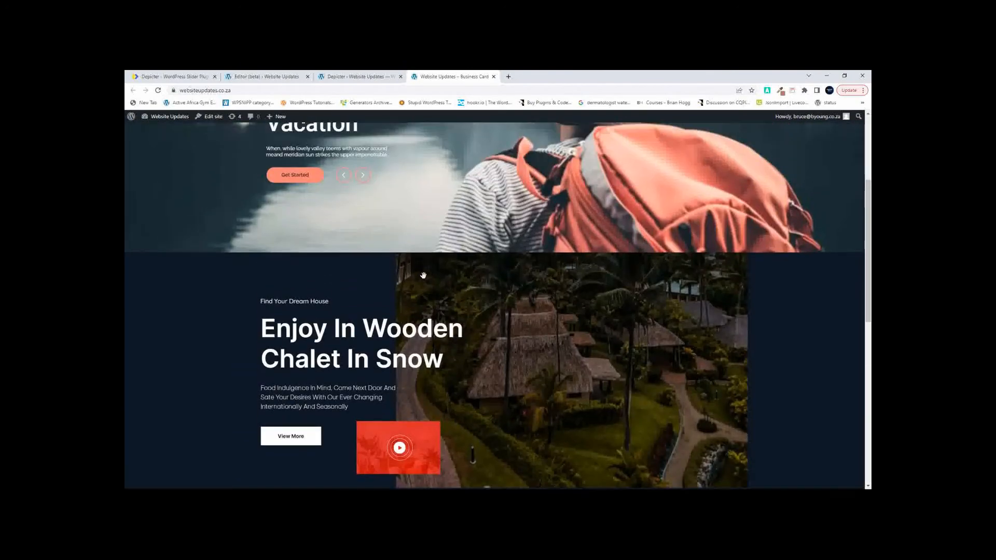
pyautogui.scroll(3, 424, 275)
pyautogui.scroll(-4, 423, 276)
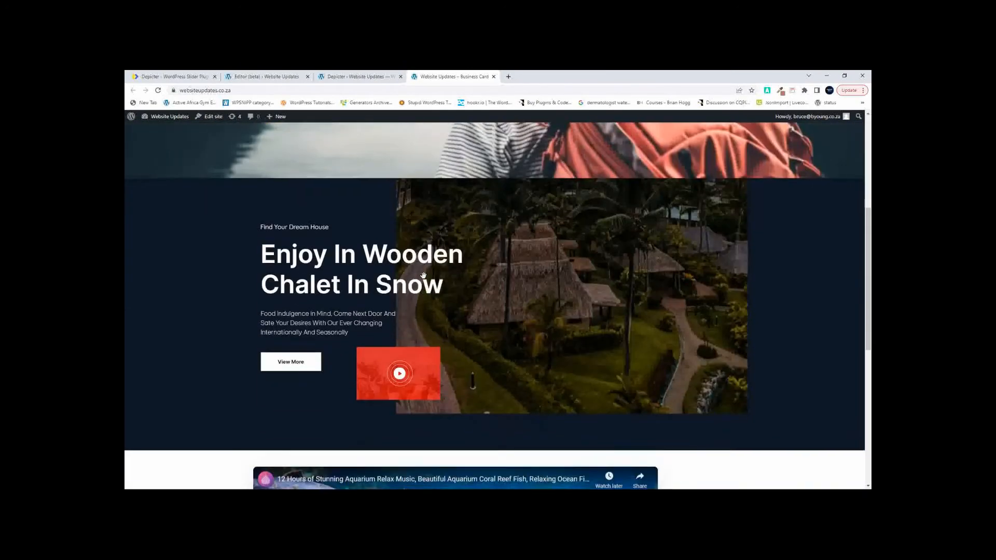
pyautogui.scroll(-6, 424, 276)
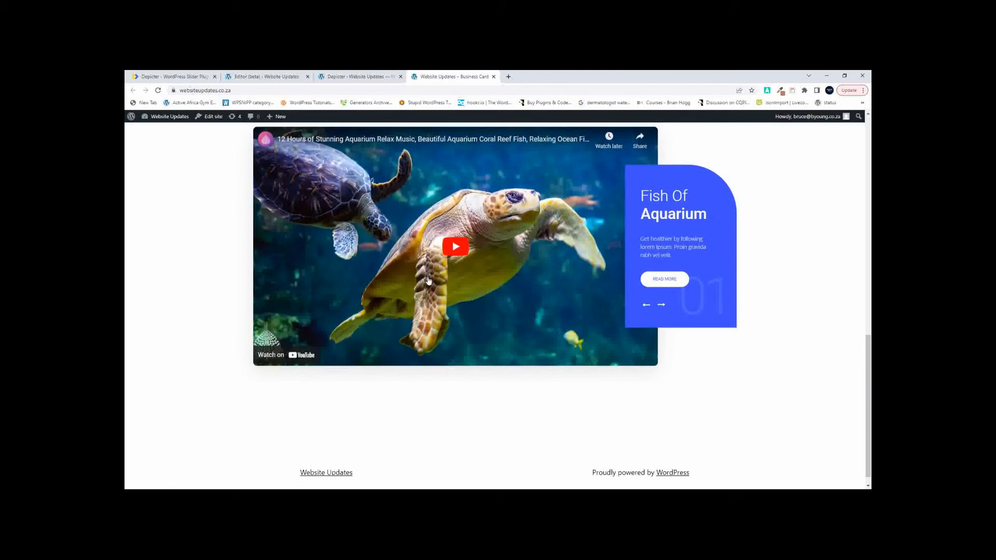
pyautogui.click(662, 306)
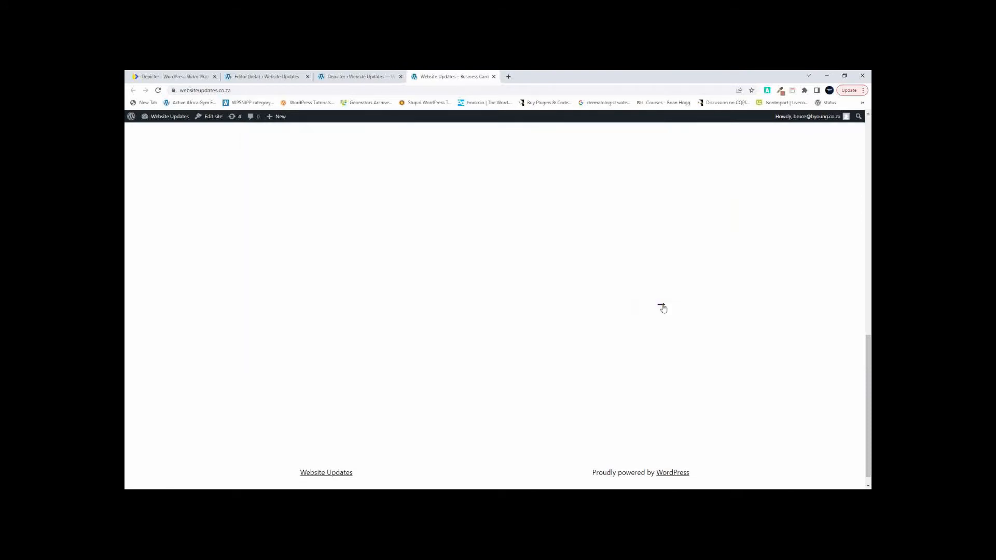
pyautogui.click(662, 307)
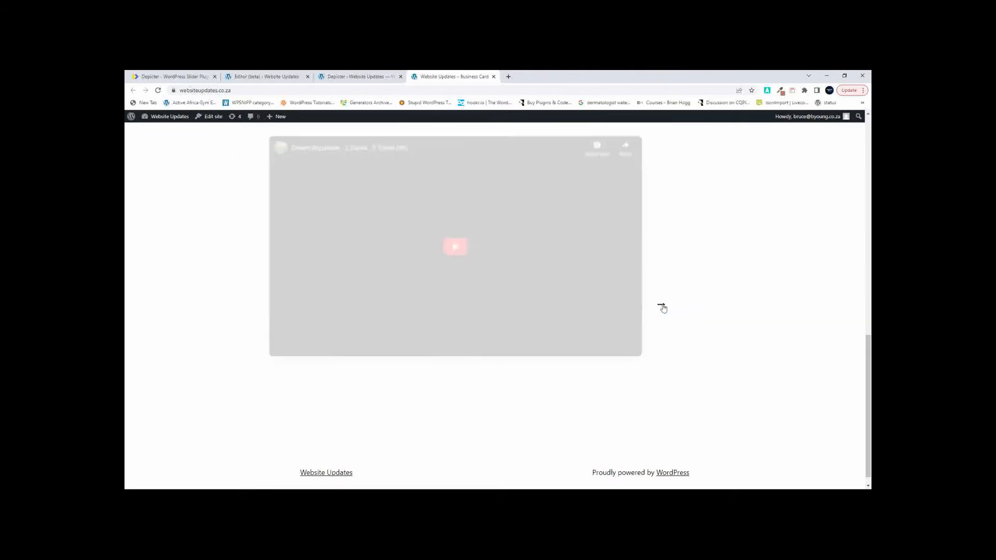
pyautogui.scroll(4, 509, 207)
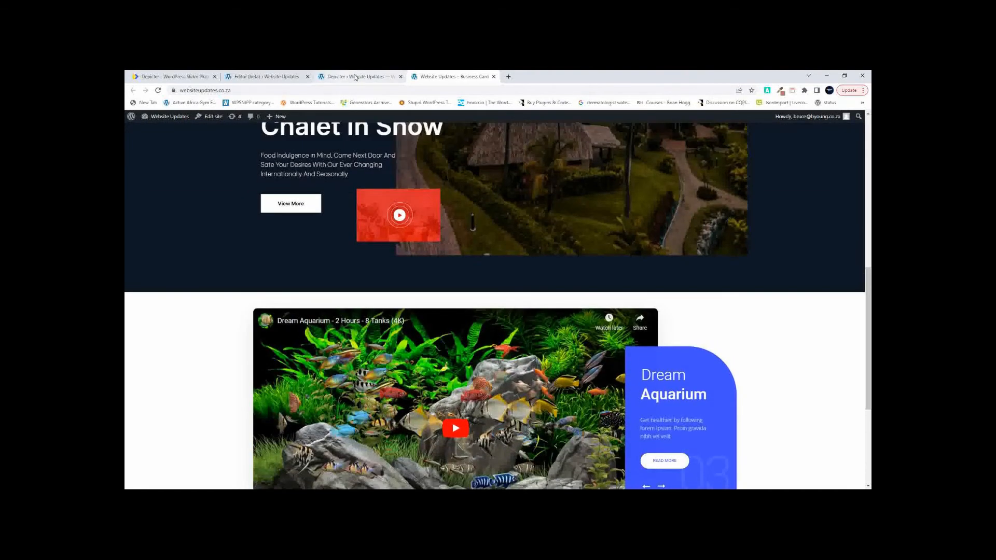
# - Open the Aquarium 7 slider for editing, delete Slide 2 and Slide 3, and publish the changes
pyautogui.click(357, 77)
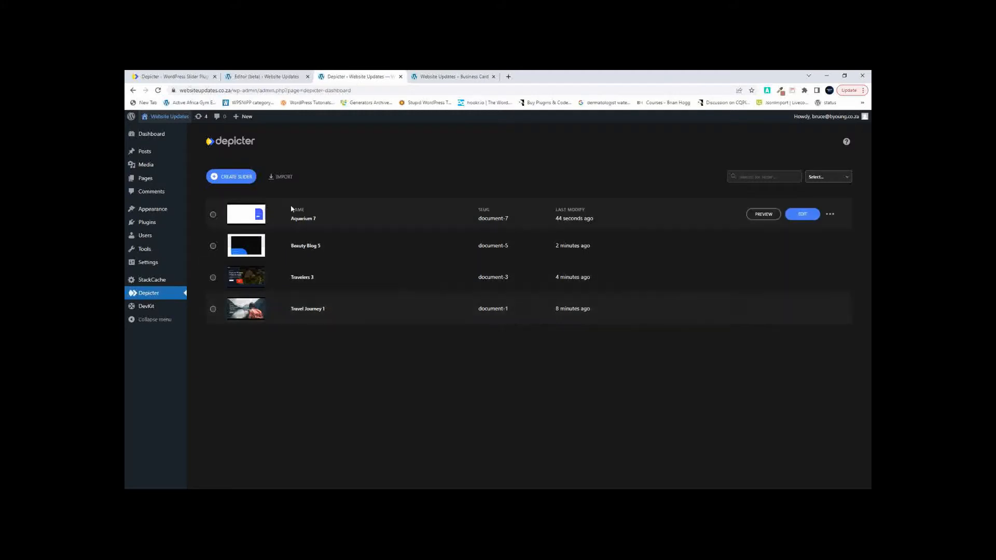
pyautogui.click(803, 213)
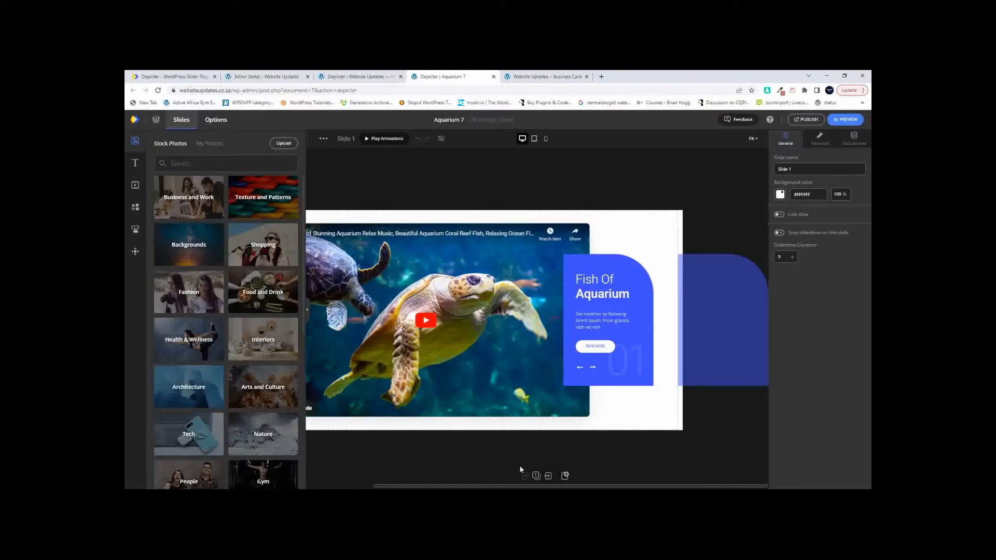
pyautogui.click(536, 476)
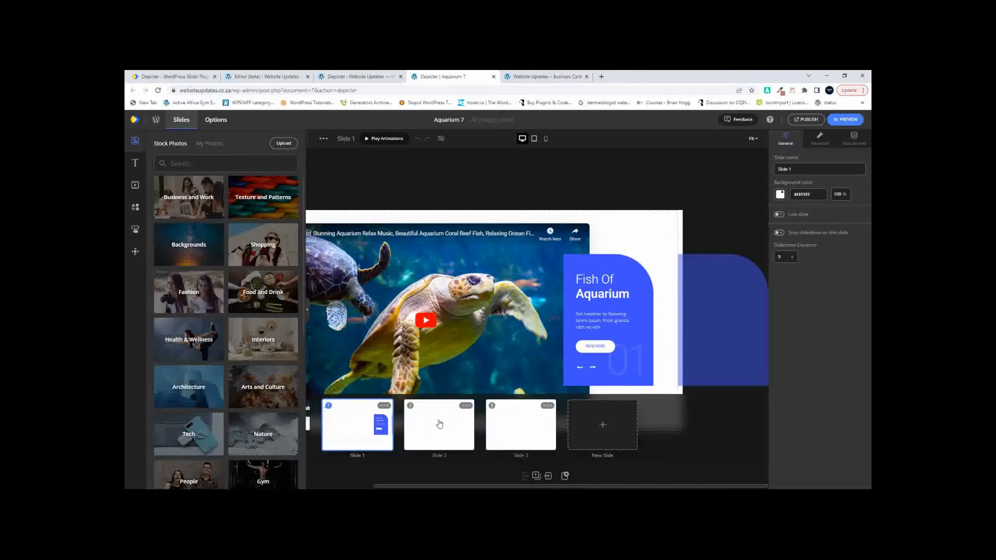
pyautogui.click(466, 407)
pyautogui.click(453, 419)
pyautogui.click(465, 407)
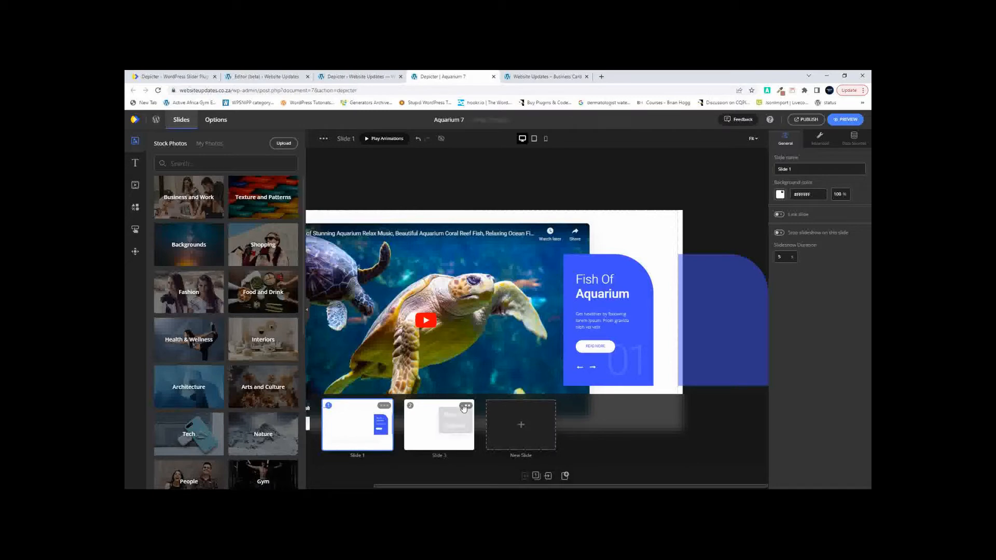
pyautogui.click(454, 419)
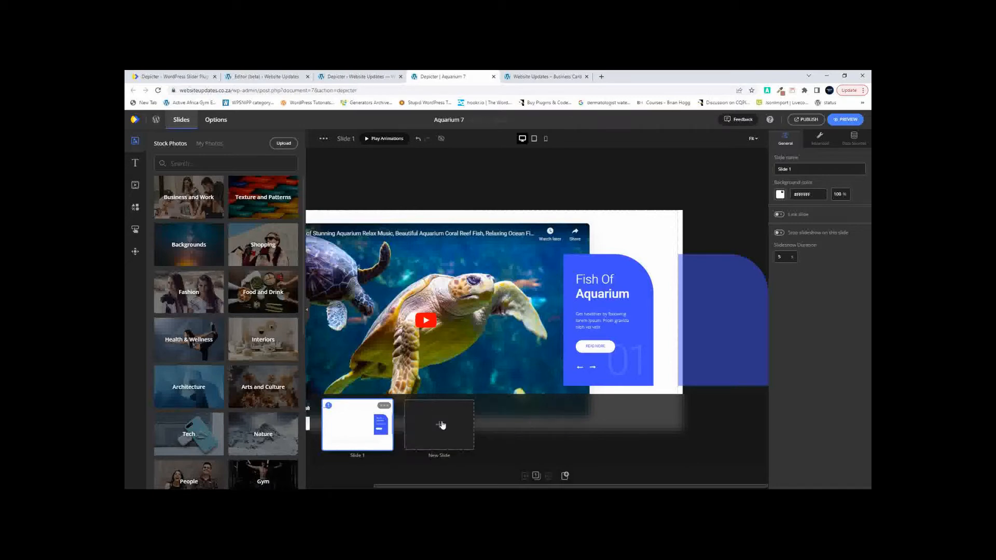
pyautogui.click(806, 119)
pyautogui.click(772, 166)
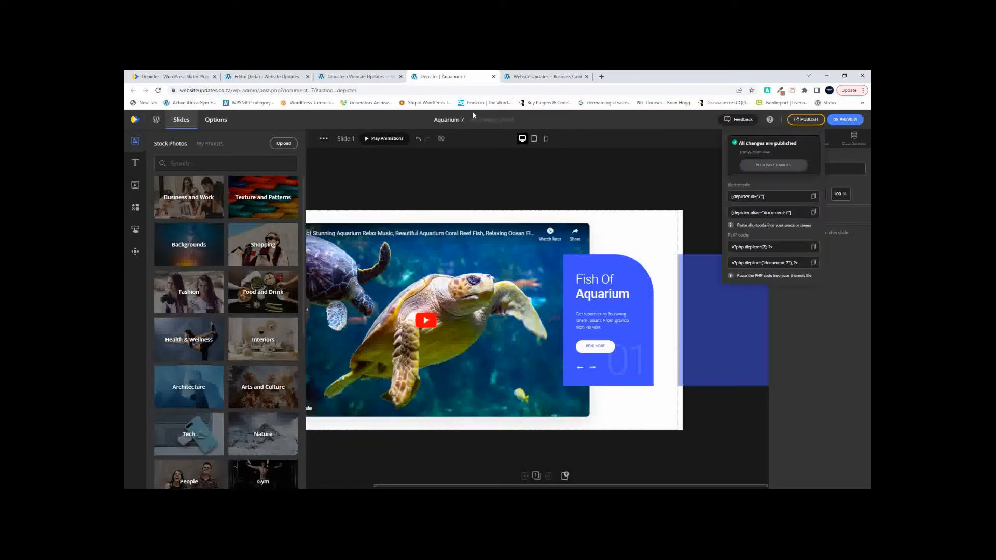
# - Reload the live home page and examine the stacked sliders with the updated Aquarium section
pyautogui.click(532, 77)
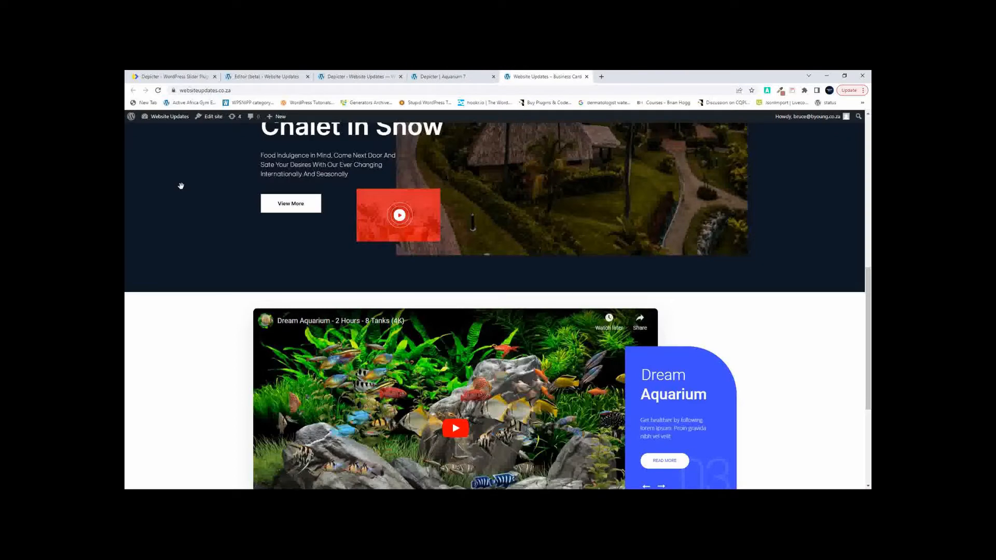
pyautogui.click(157, 91)
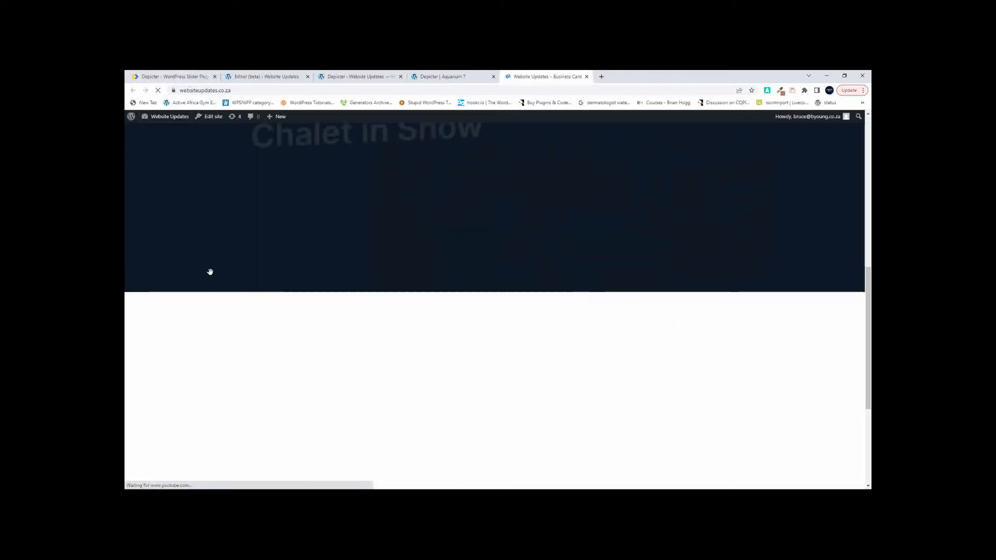
pyautogui.scroll(-1, 214, 276)
pyautogui.scroll(-4, 214, 276)
pyautogui.scroll(15, 214, 275)
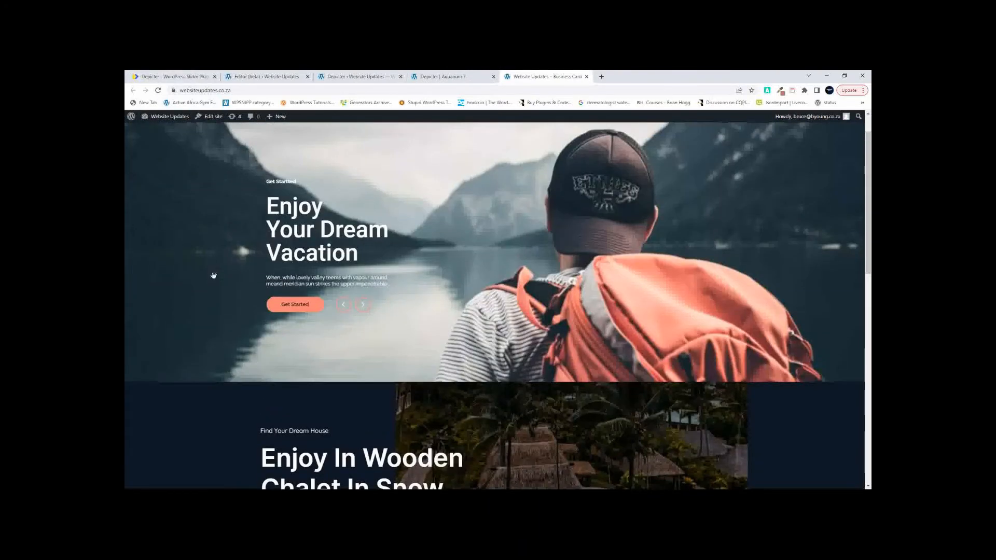
# - Review the live home page from top to bottom, refresh it, and check how the three sliders load in sequence
pyautogui.scroll(-6, 213, 275)
pyautogui.scroll(-5, 214, 275)
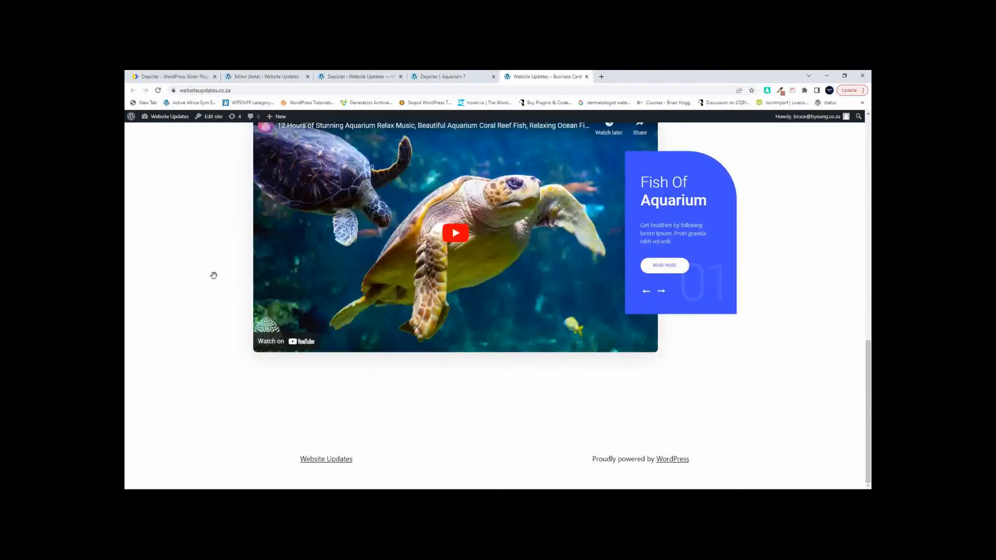
pyautogui.scroll(15, 213, 275)
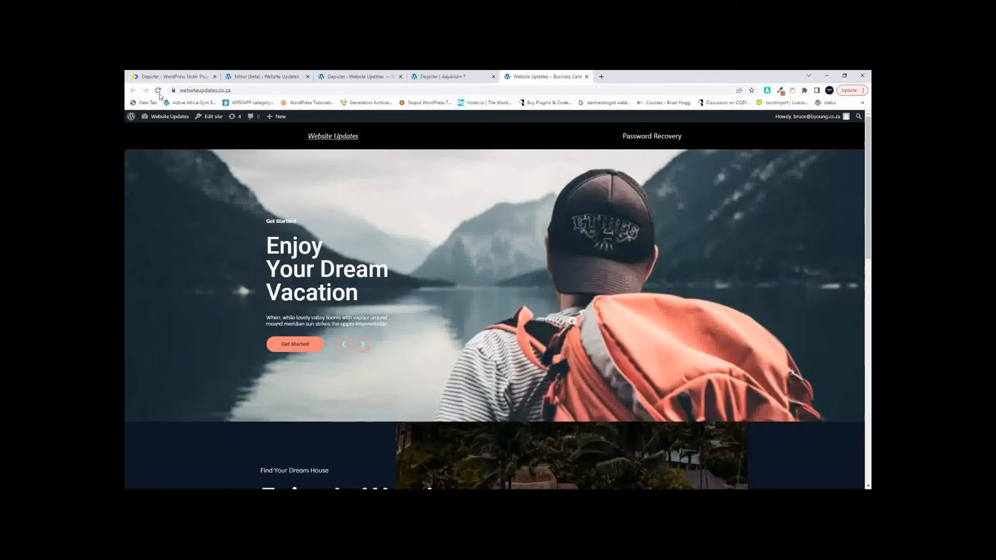
pyautogui.press('F5')
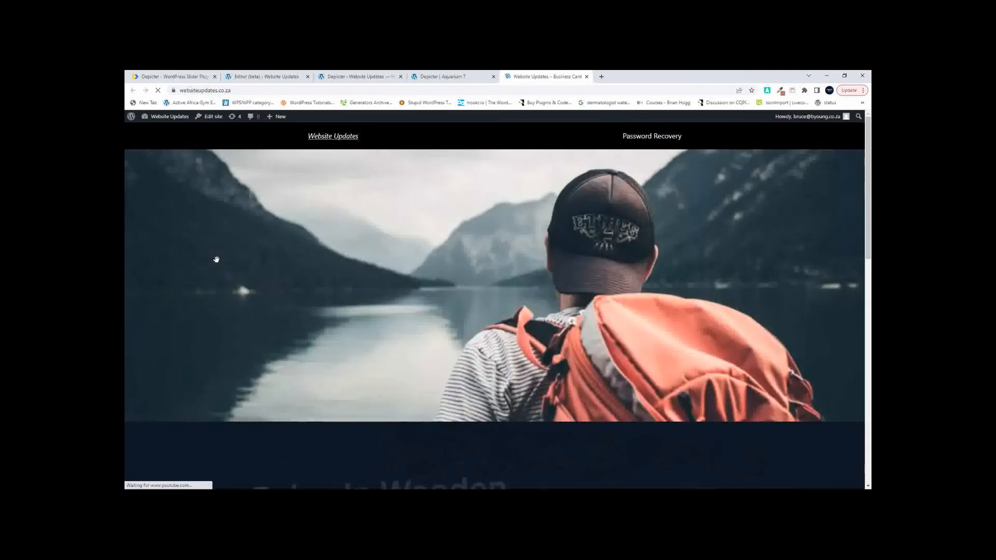
pyautogui.scroll(-5, 223, 265)
pyautogui.scroll(-6, 229, 272)
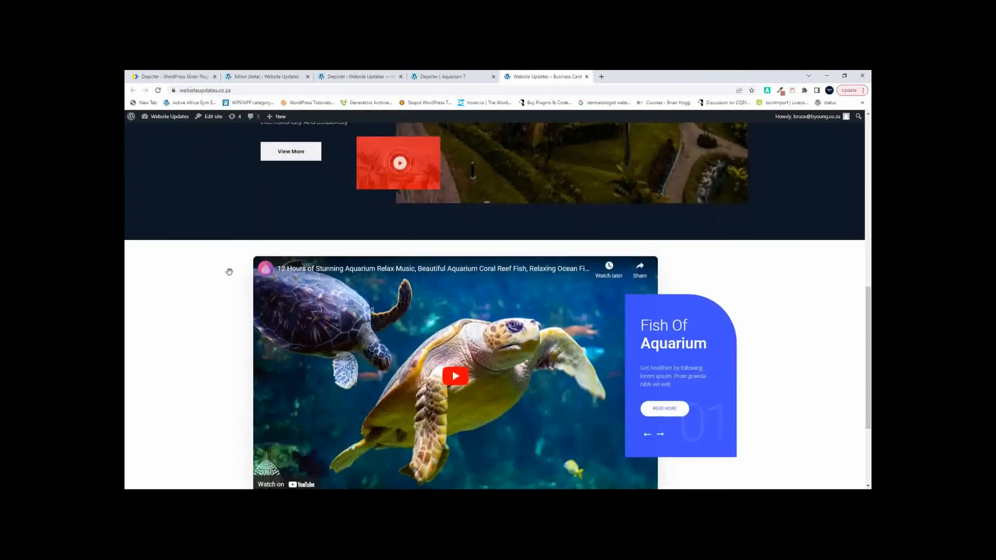
pyautogui.scroll(3, 230, 272)
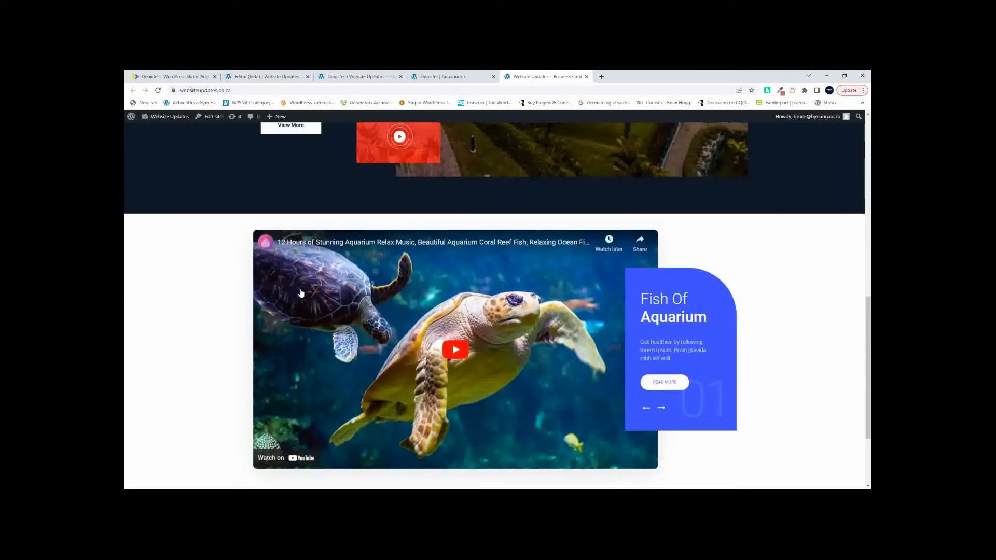
pyautogui.scroll(10, 414, 303)
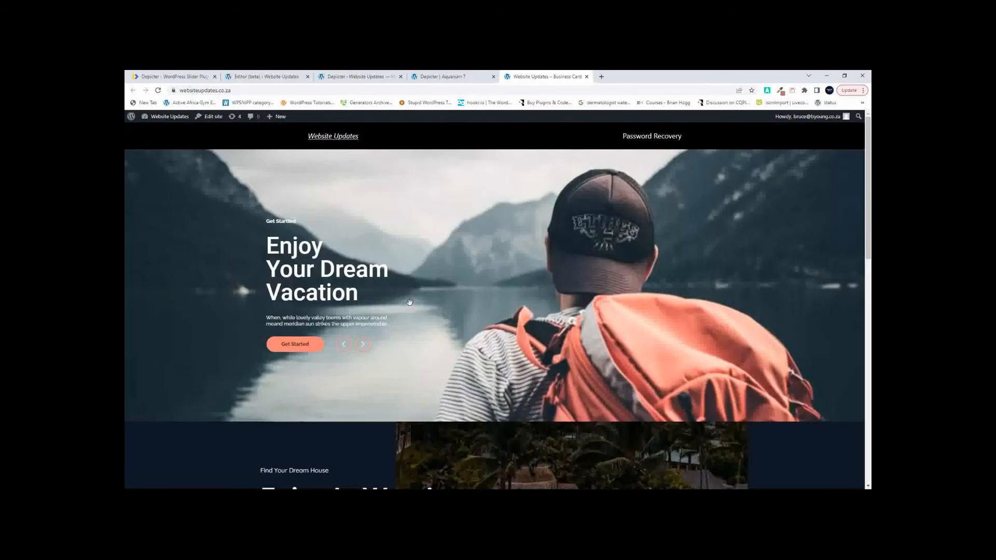
# - Leave the Aquarium 7 editor for the Depicter dashboard and open the Travelers 3 slider for editing
pyautogui.click(444, 78)
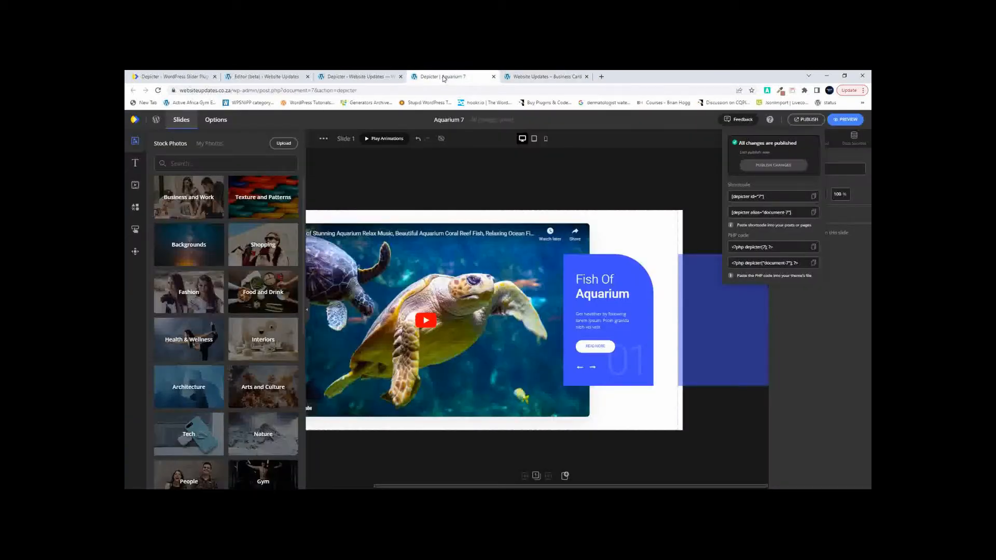
pyautogui.click(156, 121)
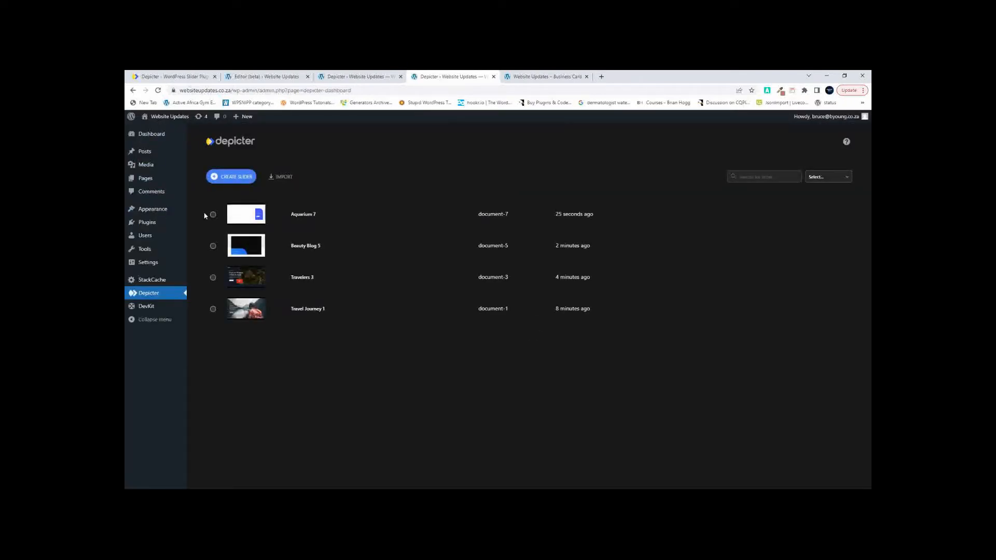
pyautogui.moveTo(270, 282)
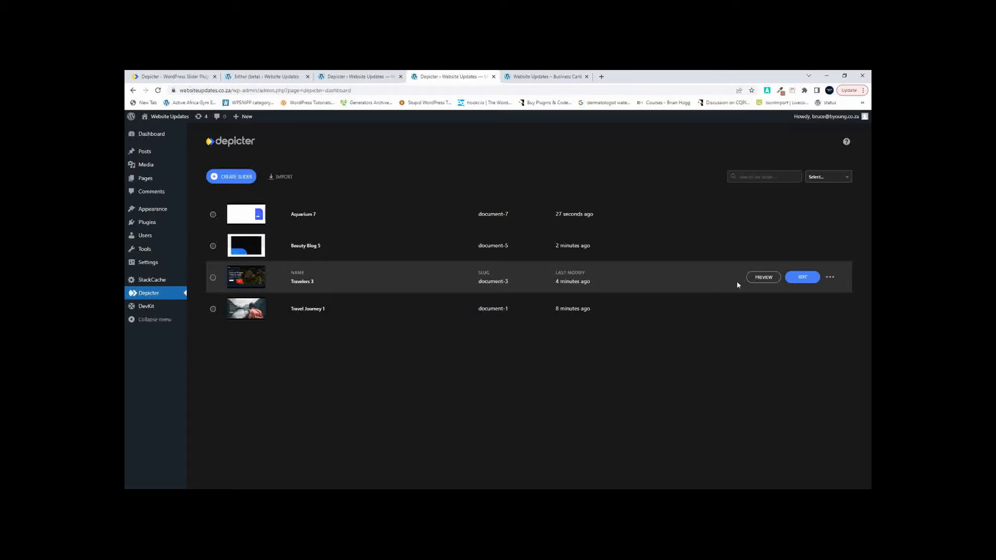
pyautogui.click(803, 277)
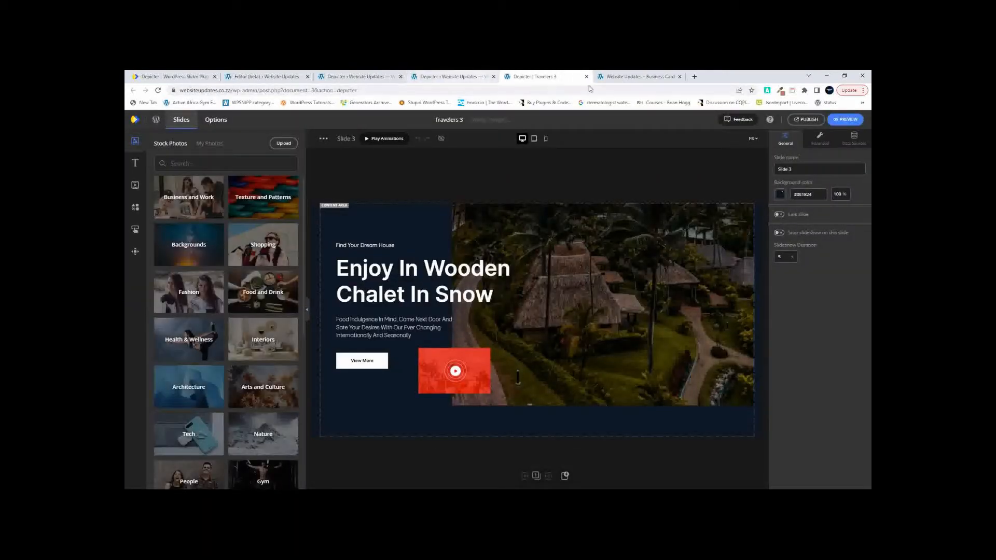
# - Replace the slide's "Enjoy In Wooden Chalet In Snow" heading with "Easy to edit text in the header"
pyautogui.click(371, 271)
pyautogui.tripleClick(382, 290)
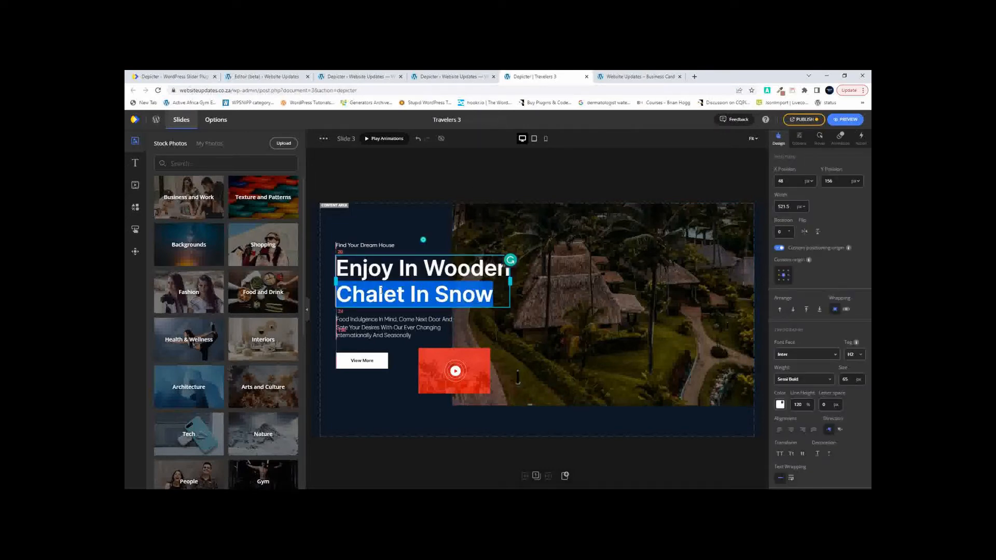
pyautogui.hotkey('ctrl', 'a')
pyautogui.write('Ea')
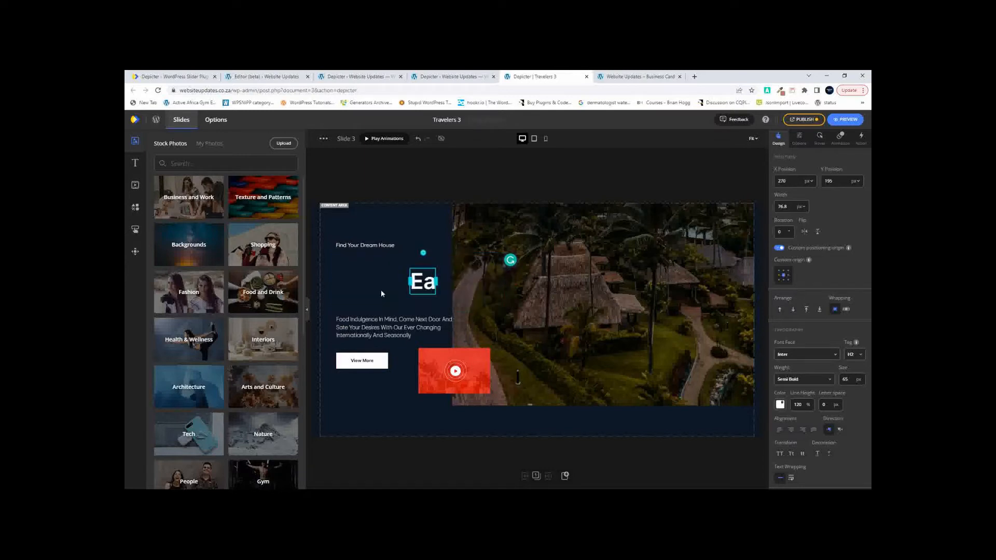
pyautogui.write('sy to edit')
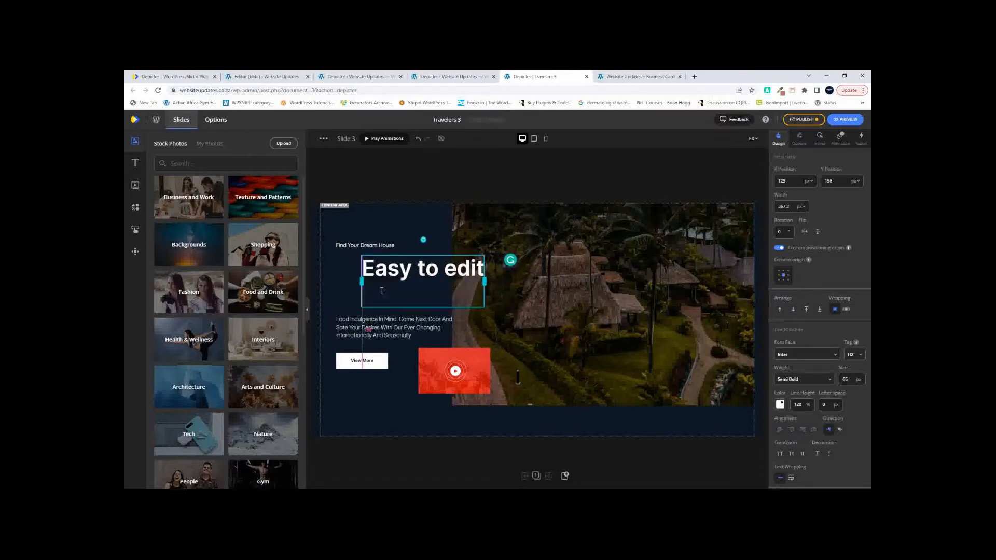
pyautogui.write(' text in the')
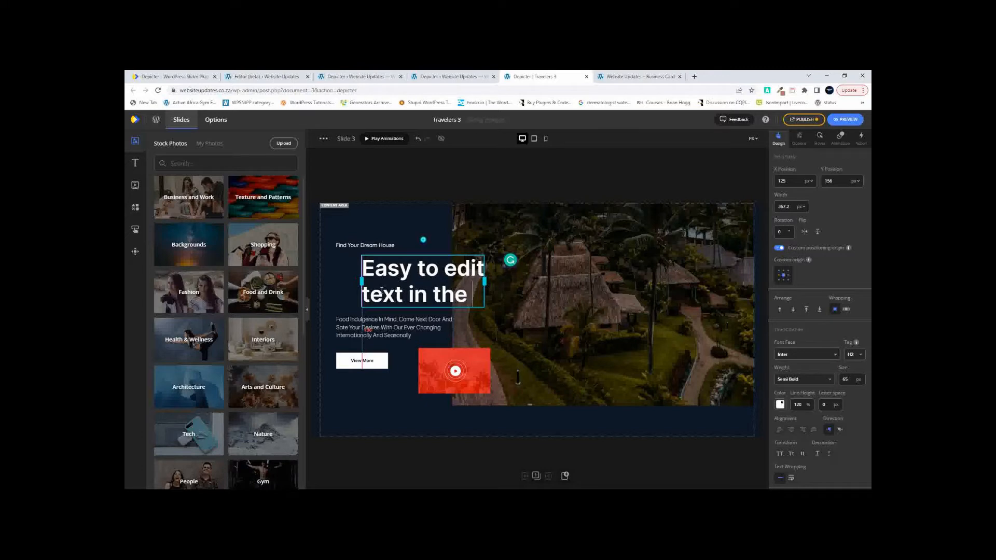
pyautogui.write(' header')
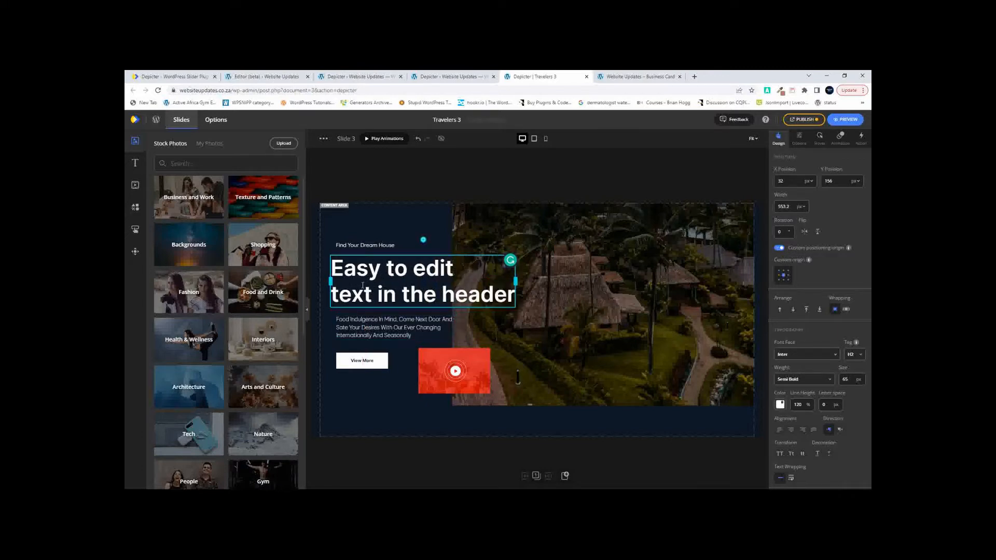
# - Set the font weight of the slide's main heading to Medium
pyautogui.click(371, 321)
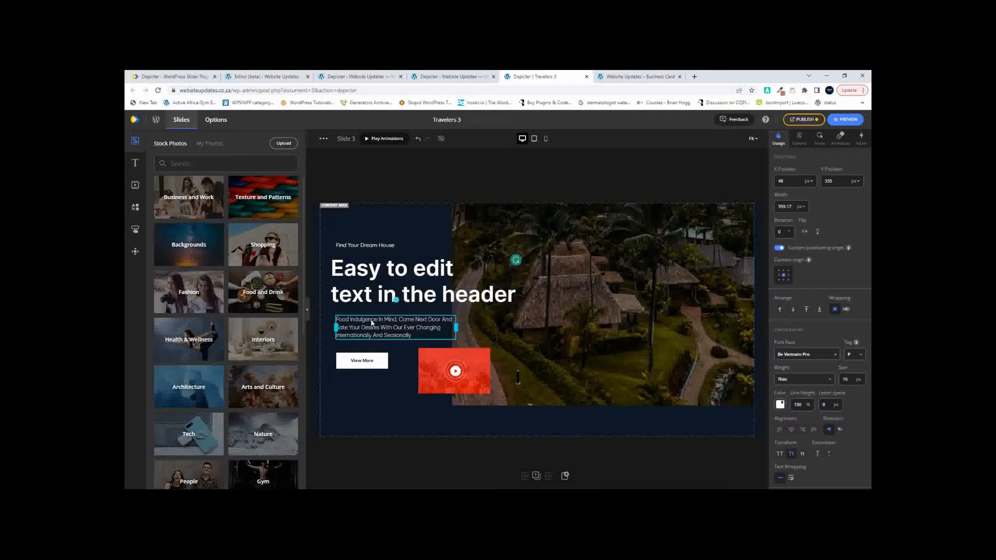
pyautogui.click(393, 297)
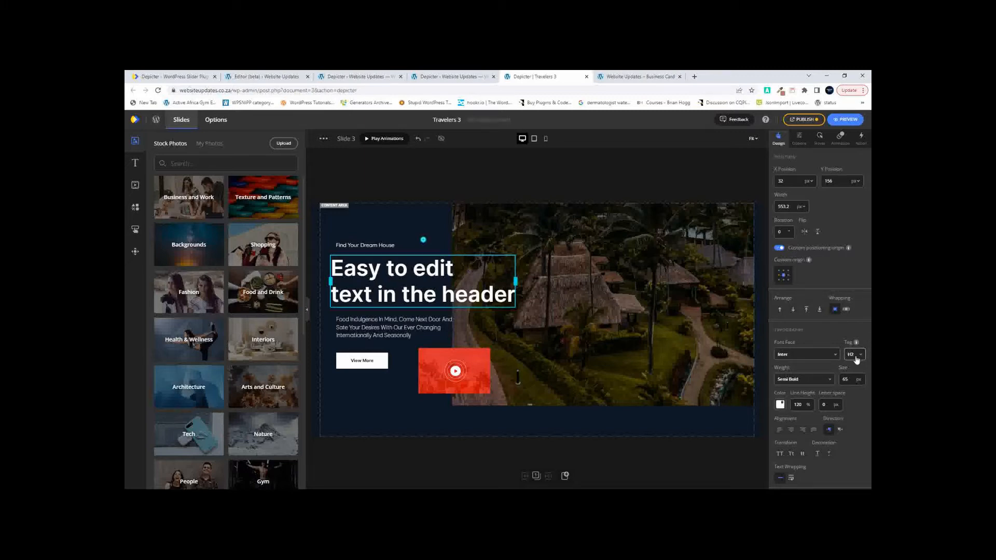
pyautogui.click(825, 380)
pyautogui.click(800, 407)
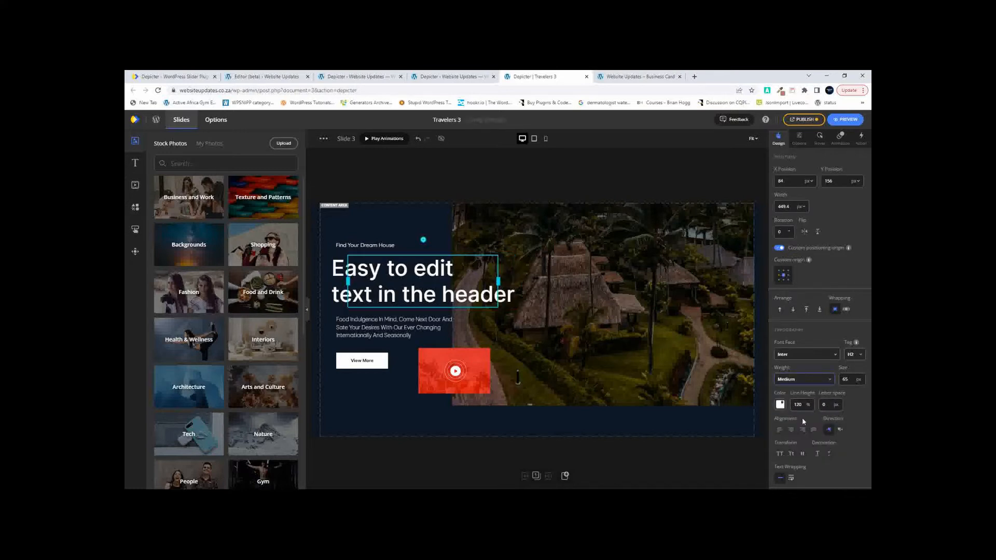
# - Check the heading's font face choices and try the alternative text wrapping mode, returning the wrapping to Normal
pyautogui.click(808, 355)
pyautogui.click(808, 355)
pyautogui.click(792, 479)
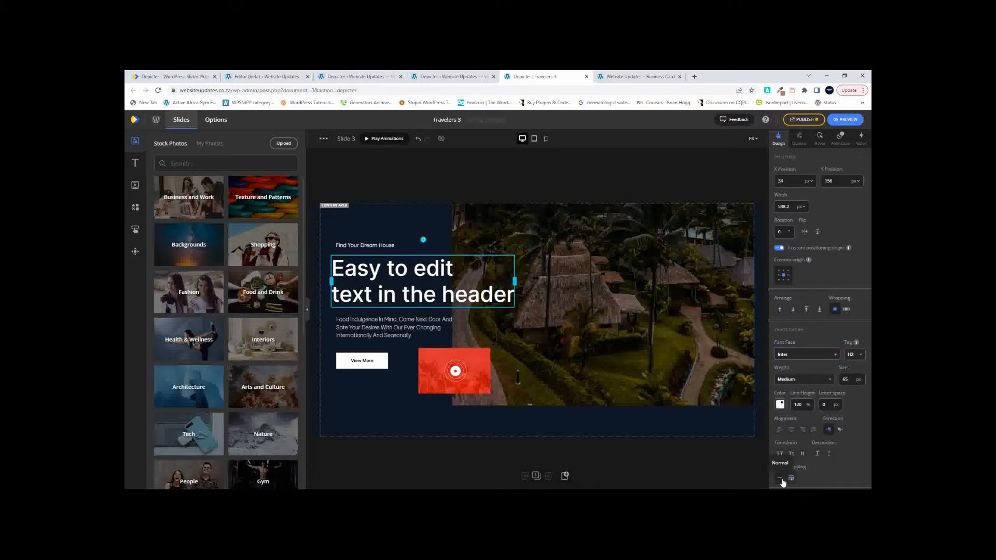
pyautogui.click(782, 479)
# - Examine the heading's element options, including its link and custom style fields, and its hover settings
pyautogui.click(799, 138)
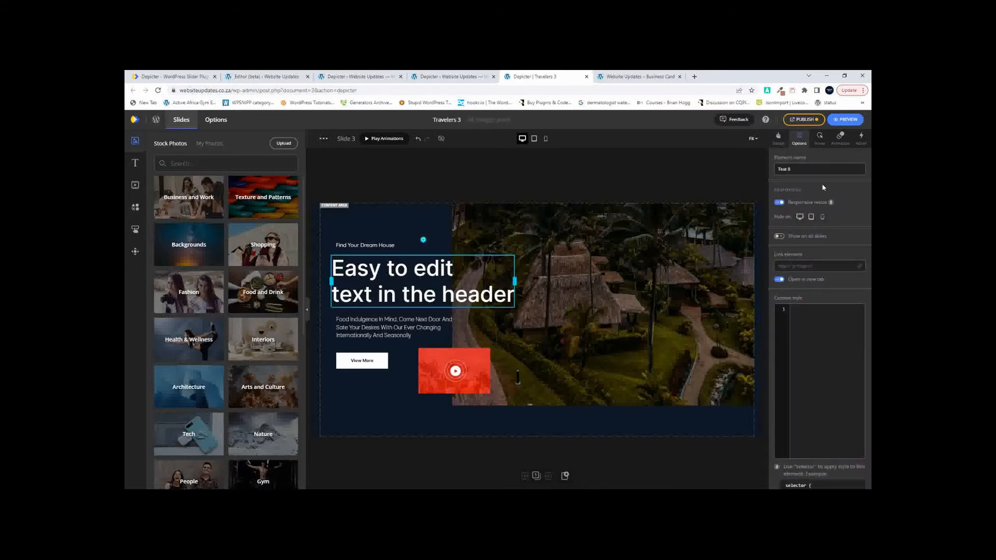
pyautogui.click(785, 266)
pyautogui.click(810, 344)
pyautogui.scroll(-1, 813, 355)
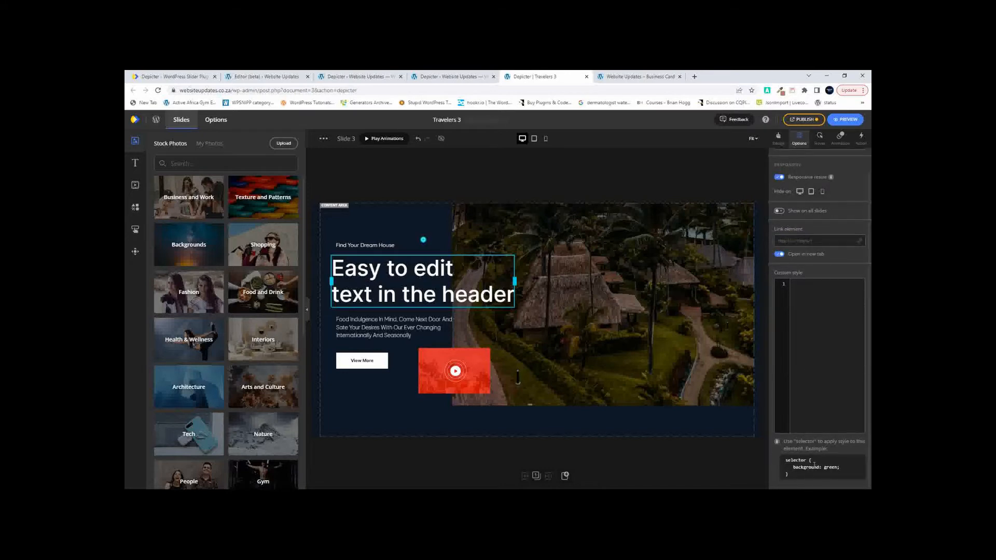
pyautogui.scroll(1, 817, 465)
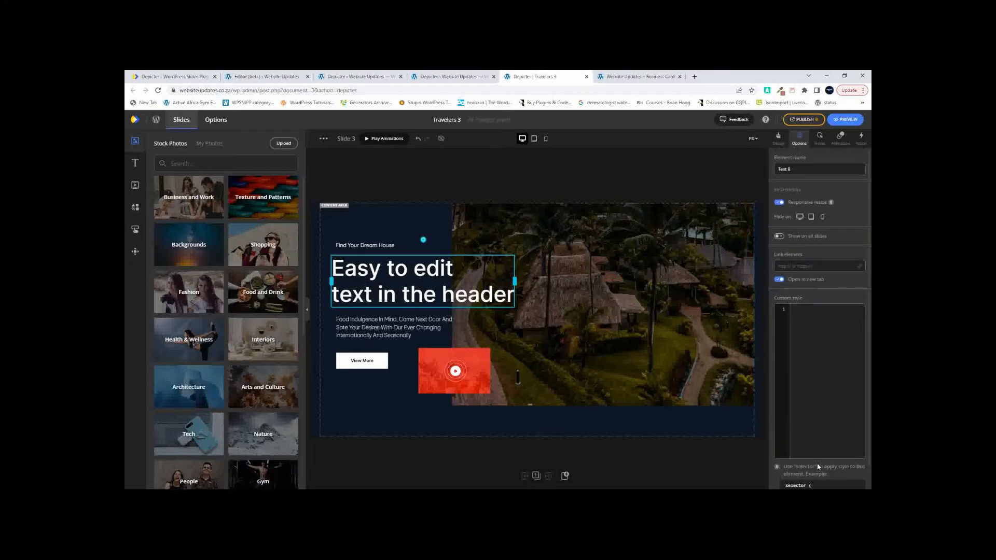
pyautogui.click(820, 139)
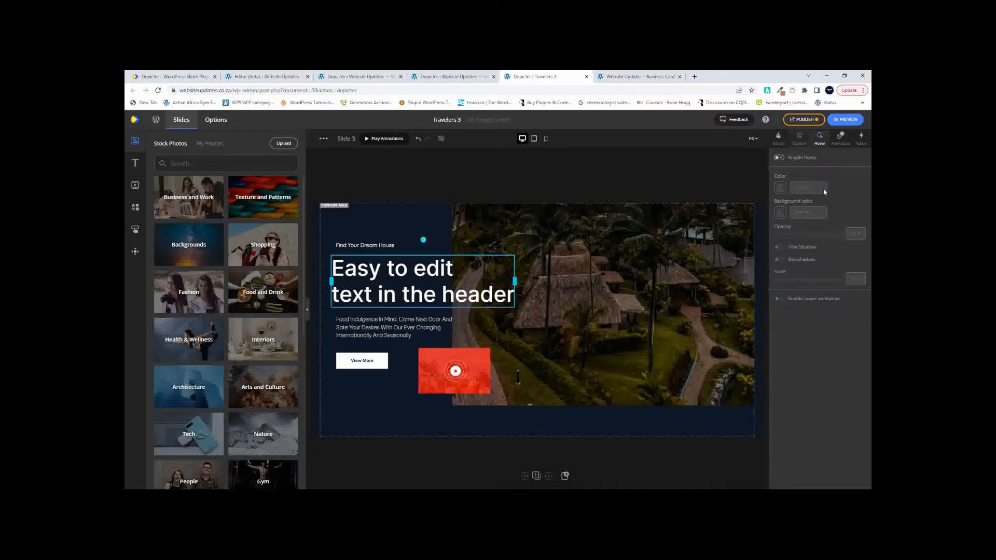
# - Enable the hover effect on the thatched-village image with about 53% opacity, and look at the slide's advanced settings
pyautogui.click(578, 247)
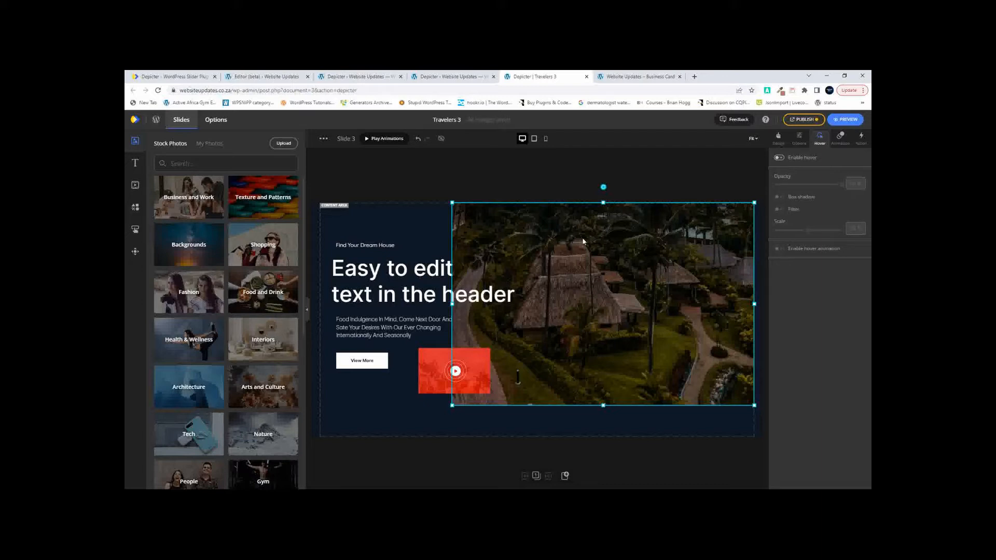
pyautogui.click(779, 157)
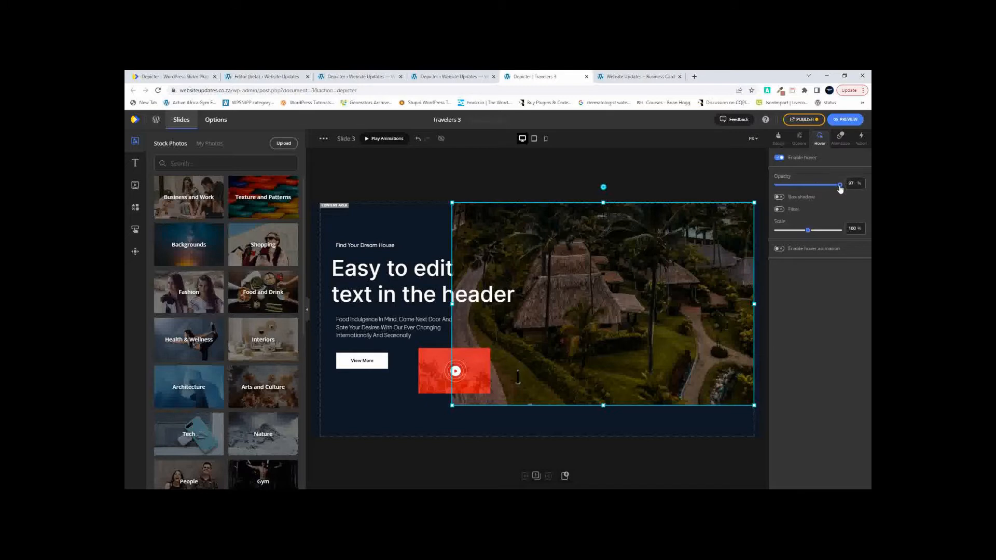
pyautogui.moveTo(842, 184); pyautogui.dragTo(811, 185)
pyautogui.click(417, 220)
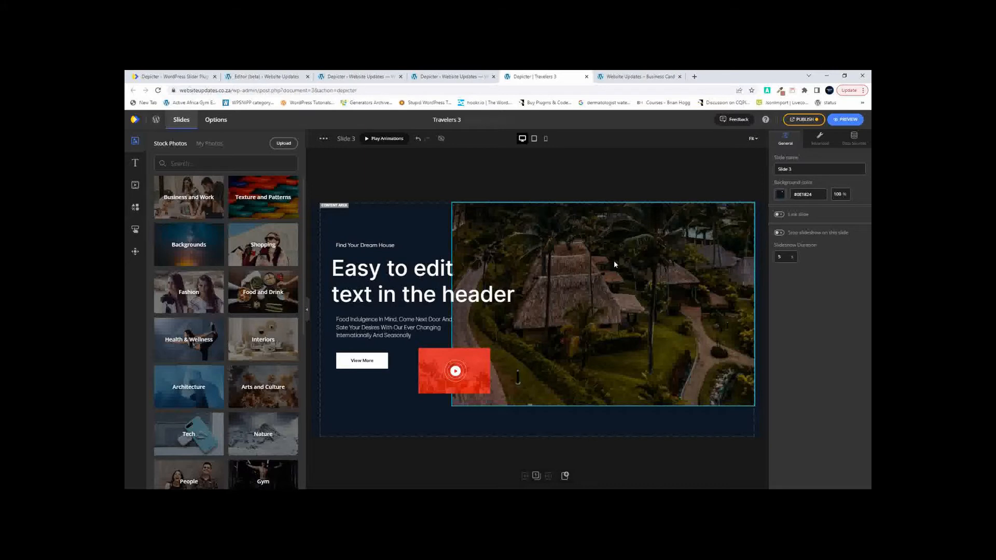
pyautogui.click(821, 141)
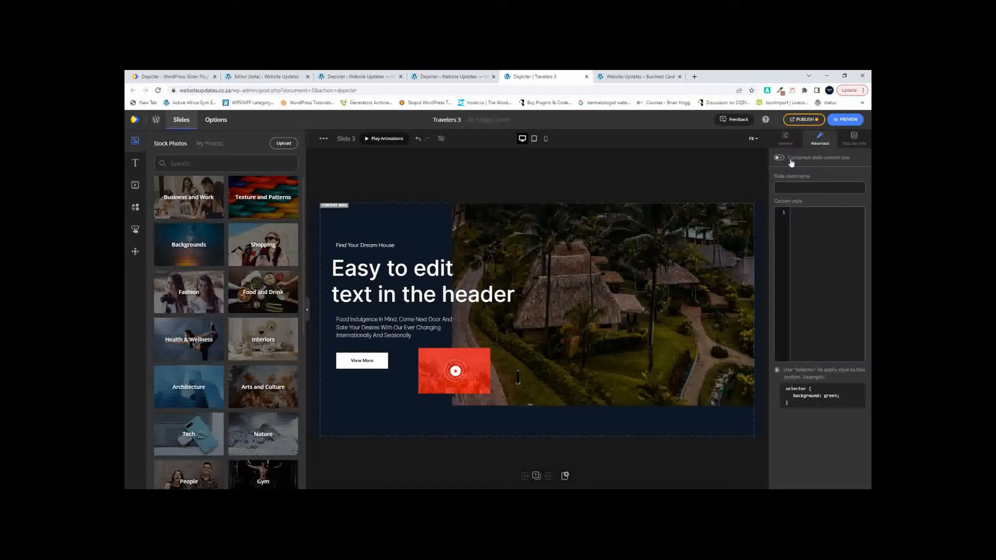
# - Set the village image's hover scale to 112% and its hover opacity to 100%
pyautogui.click(672, 268)
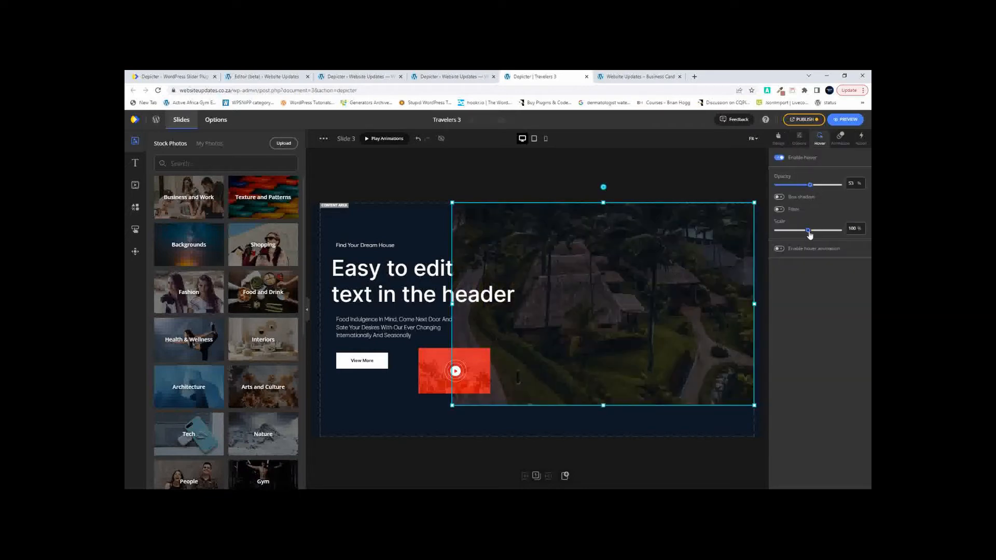
pyautogui.moveTo(809, 234); pyautogui.dragTo(813, 235)
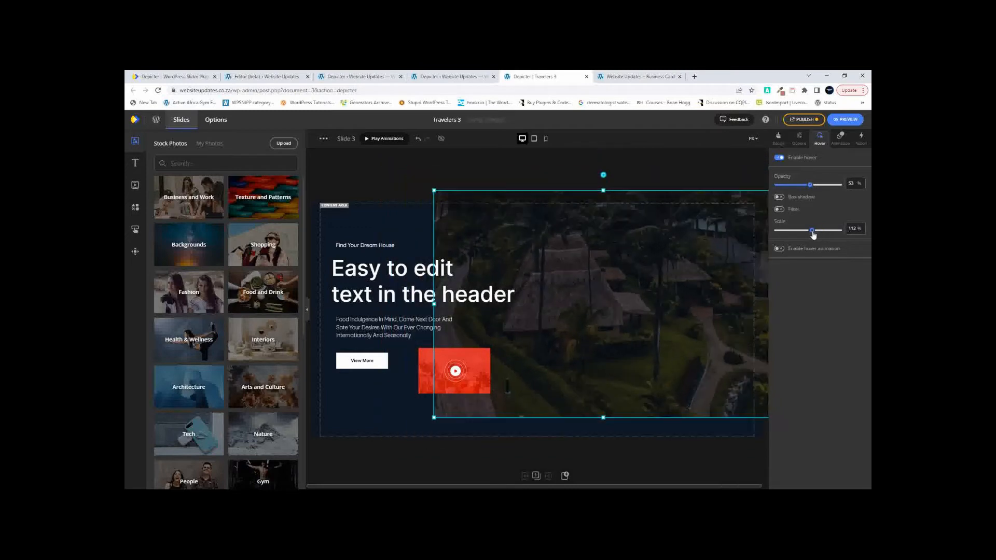
pyautogui.moveTo(810, 185); pyautogui.dragTo(850, 180)
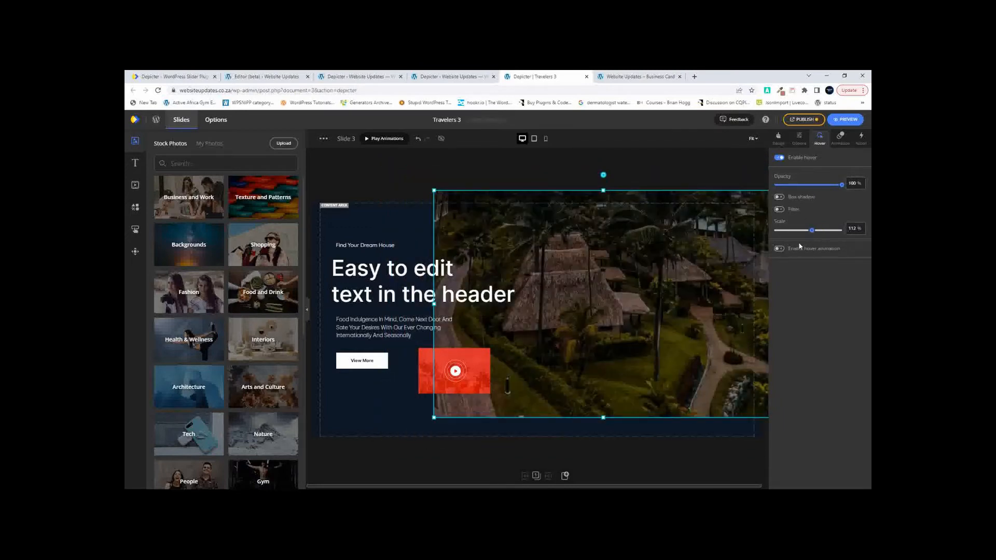
# - Examine the village image's entrance animation settings, including the movement directions, and preview the animation
pyautogui.click(844, 146)
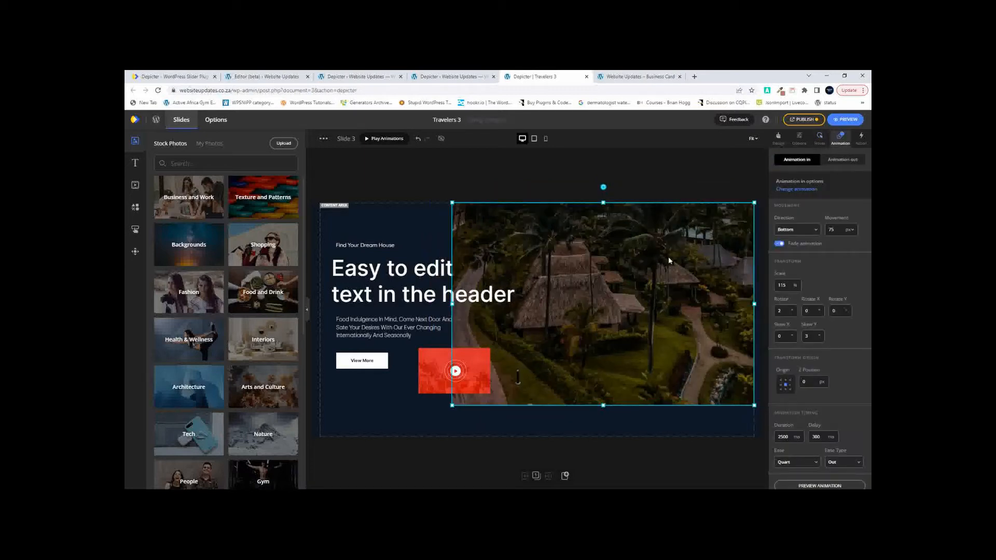
pyautogui.click(799, 231)
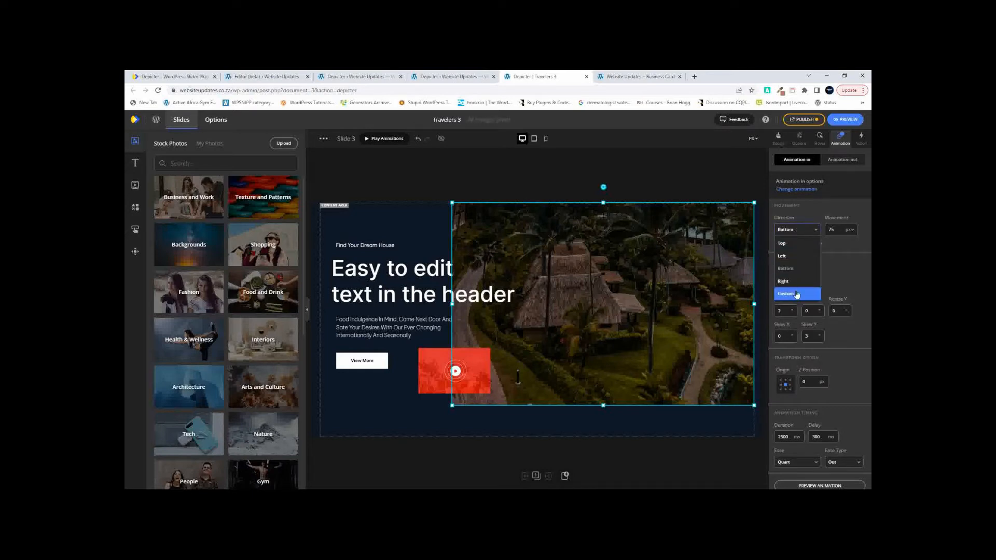
pyautogui.click(841, 253)
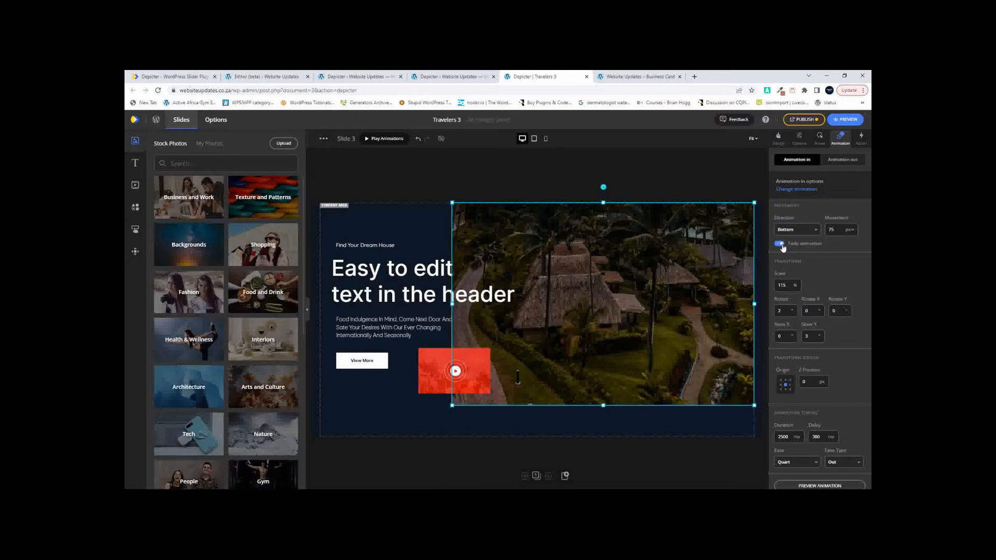
pyautogui.scroll(-2, 802, 276)
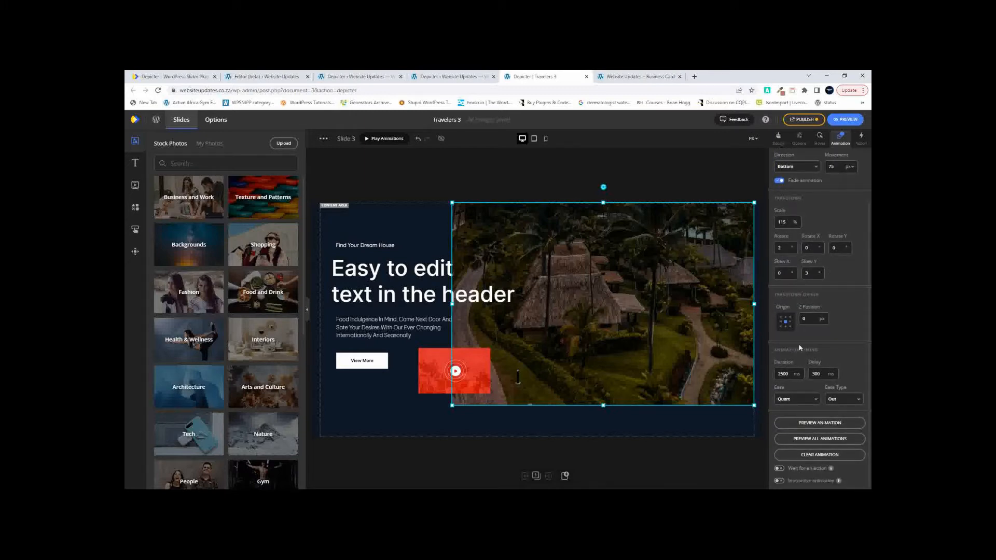
pyautogui.click(805, 423)
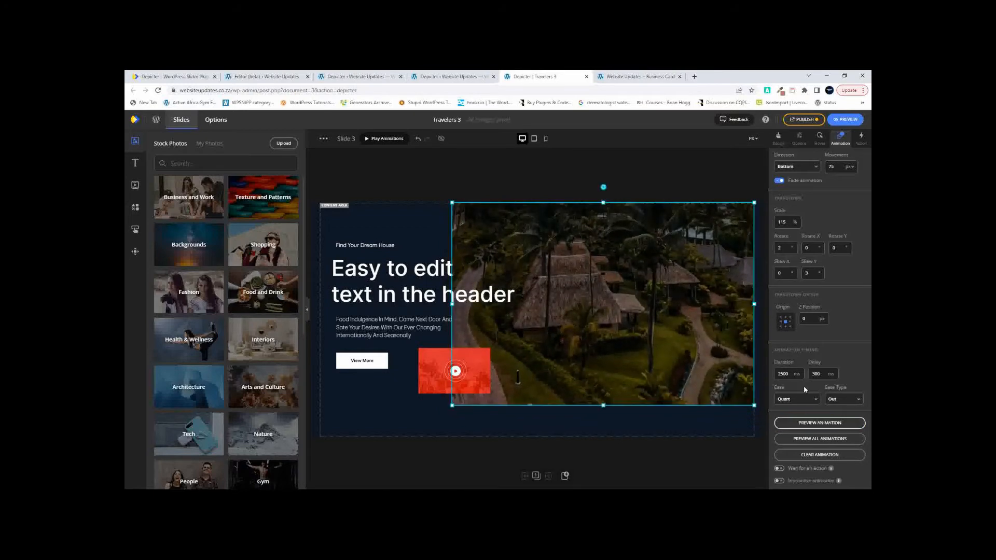
# - Preview the village image's entrance animation and examine its action type and trigger options
pyautogui.click(803, 422)
pyautogui.click(861, 139)
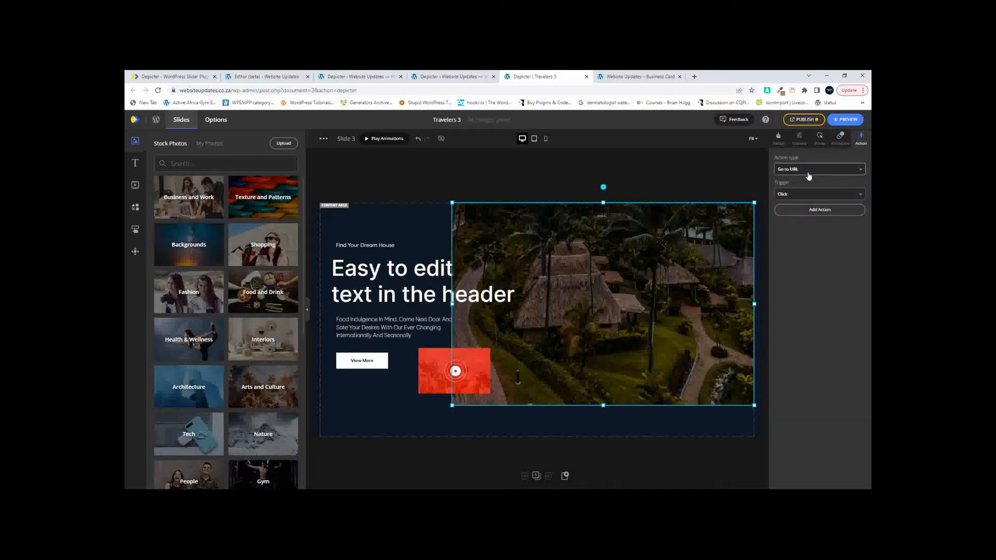
pyautogui.click(808, 196)
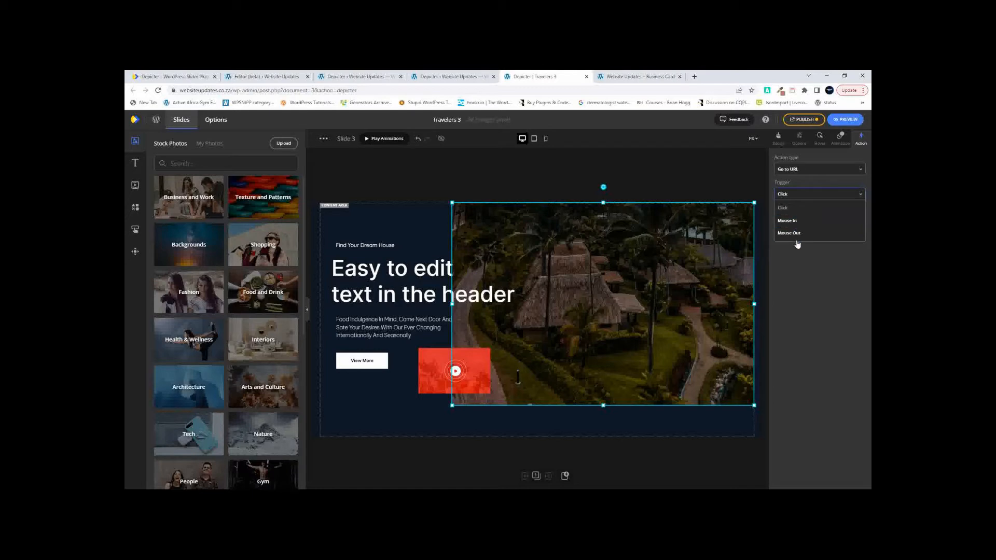
pyautogui.click(807, 264)
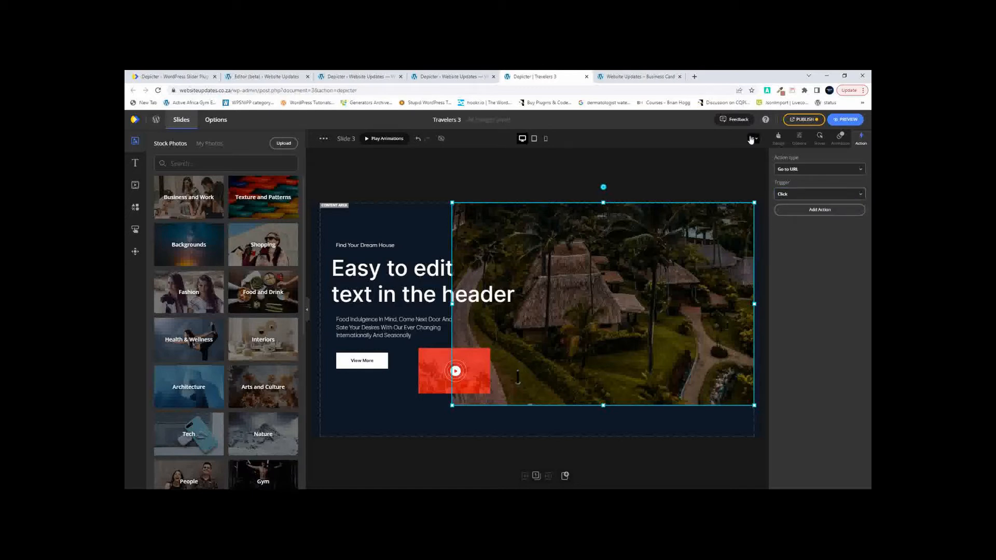
pyautogui.click(778, 139)
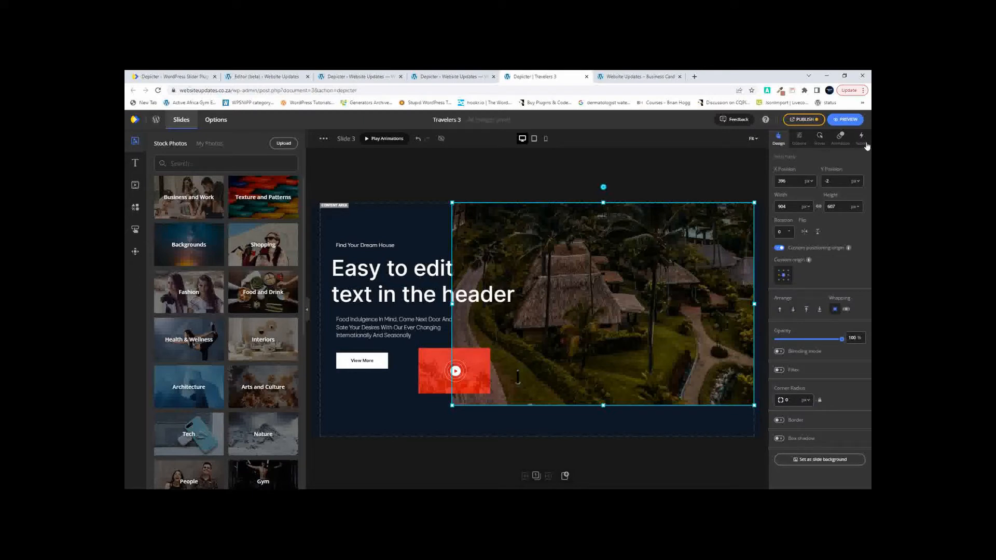
# - Publish the Travelers slider changes and preview the slider in the desktop, tablet and mobile layouts
pyautogui.click(805, 120)
pyautogui.click(781, 166)
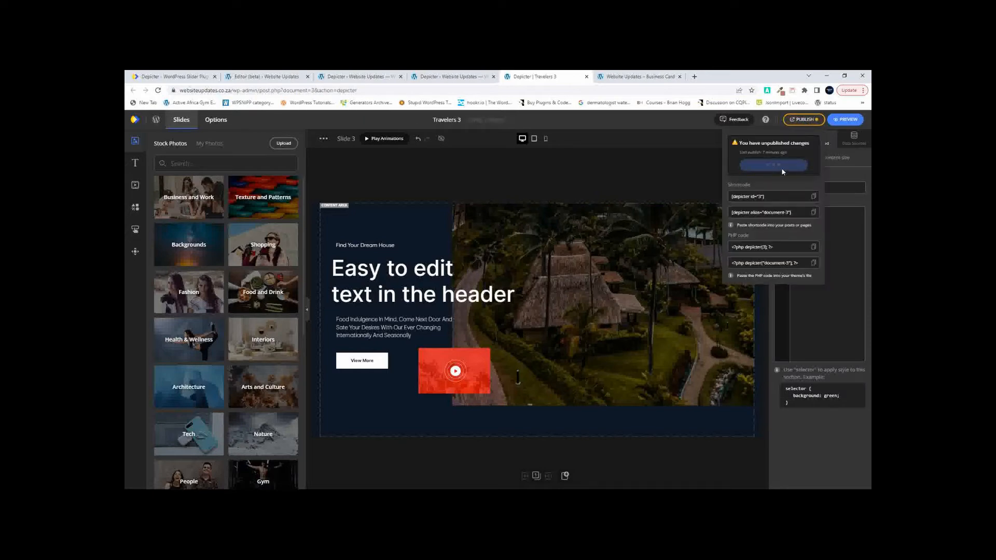
pyautogui.click(848, 120)
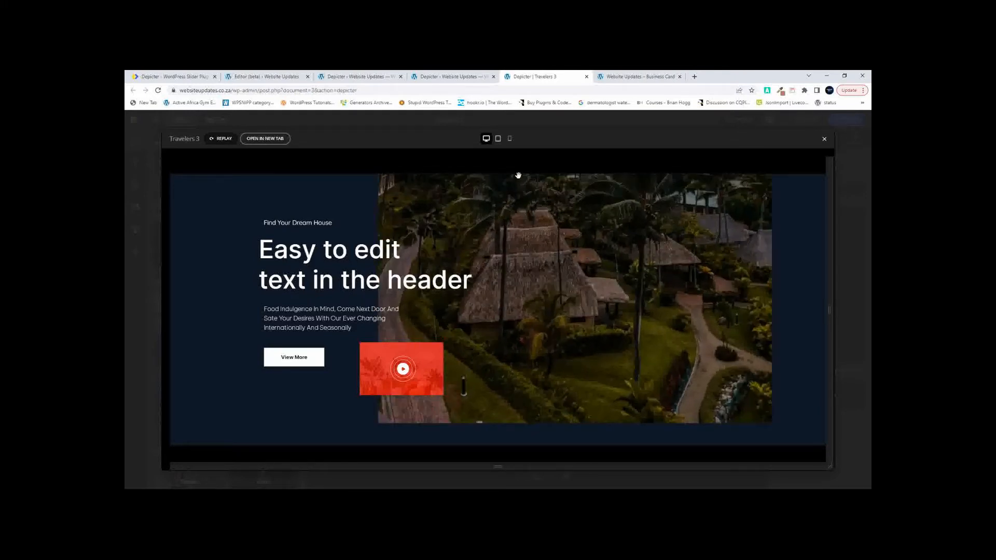
pyautogui.click(499, 139)
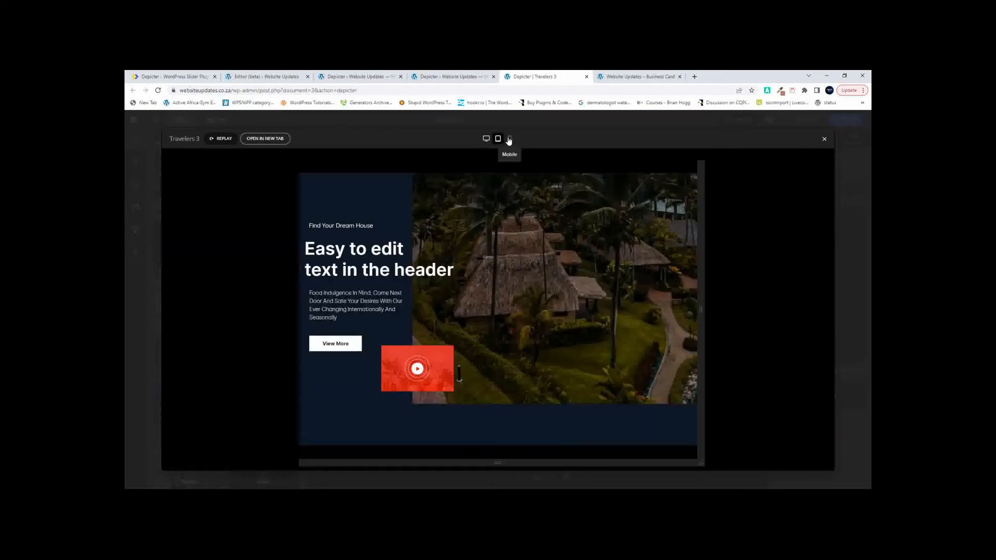
pyautogui.click(509, 140)
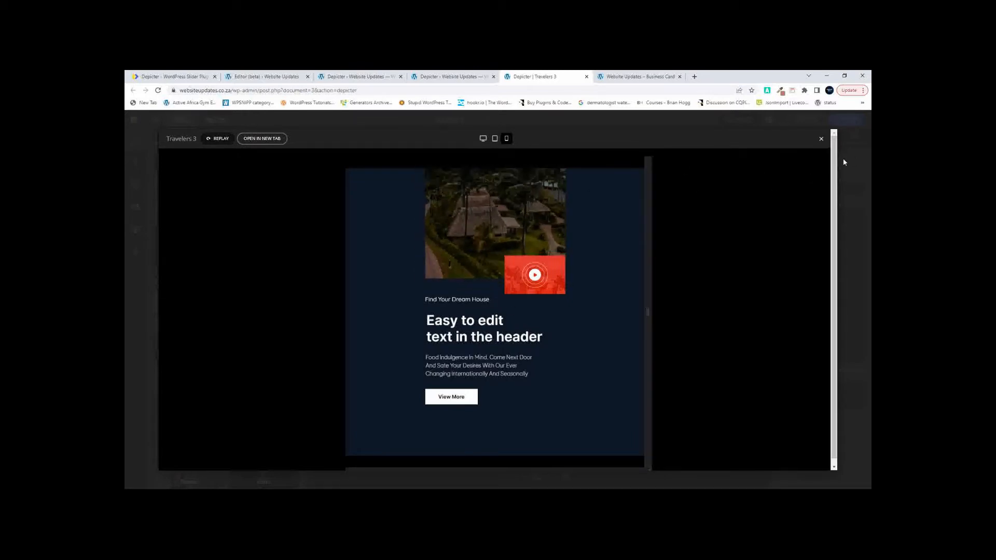
pyautogui.click(821, 140)
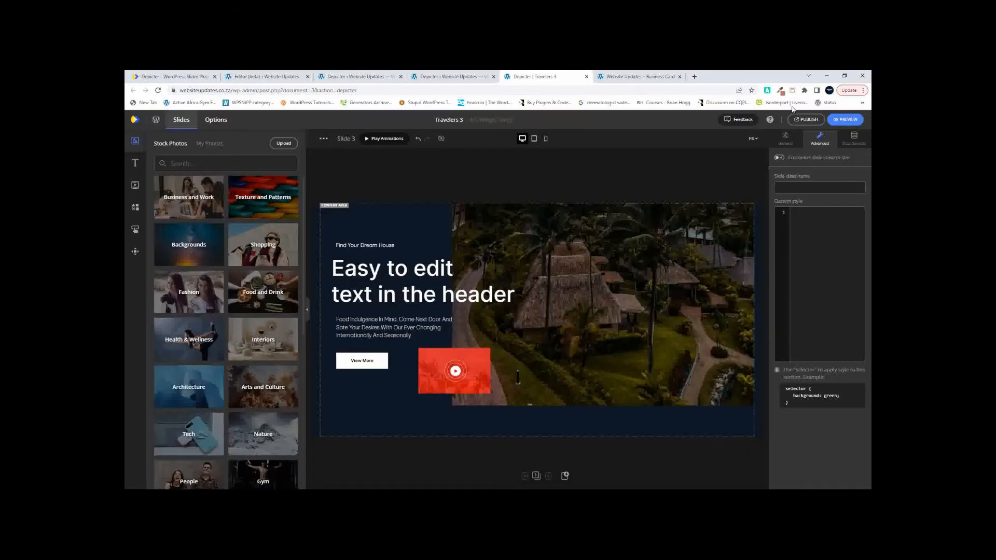
# - Enable the hover animation on the thatched-village image, keeping the default ease and 0.5 s duration
pyautogui.click(790, 139)
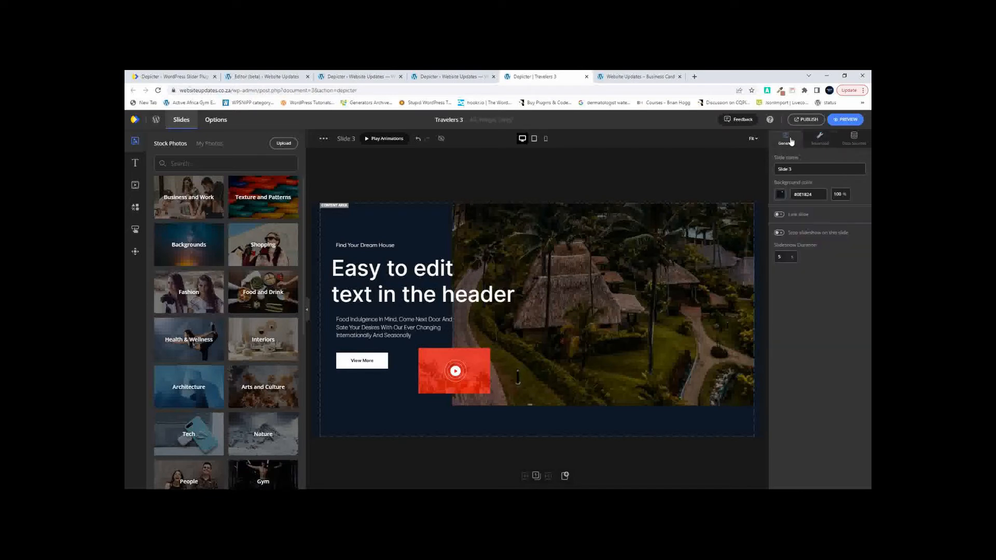
pyautogui.click(606, 254)
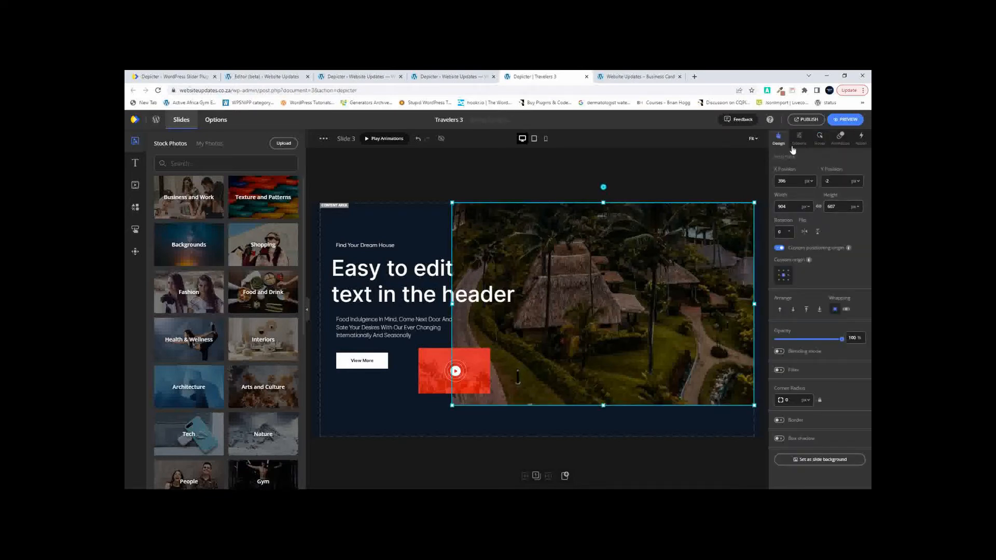
pyautogui.click(820, 138)
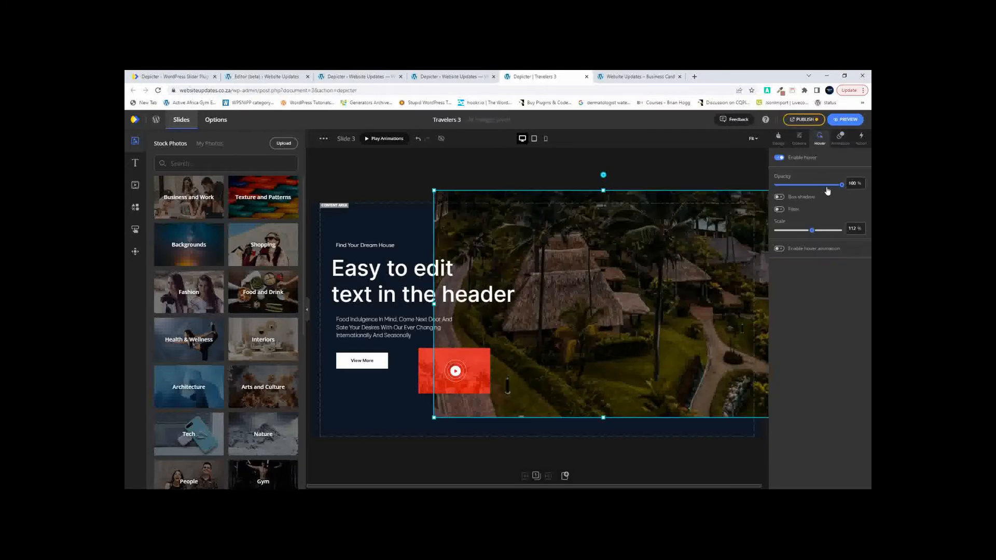
pyautogui.click(779, 209)
pyautogui.click(780, 211)
pyautogui.click(780, 248)
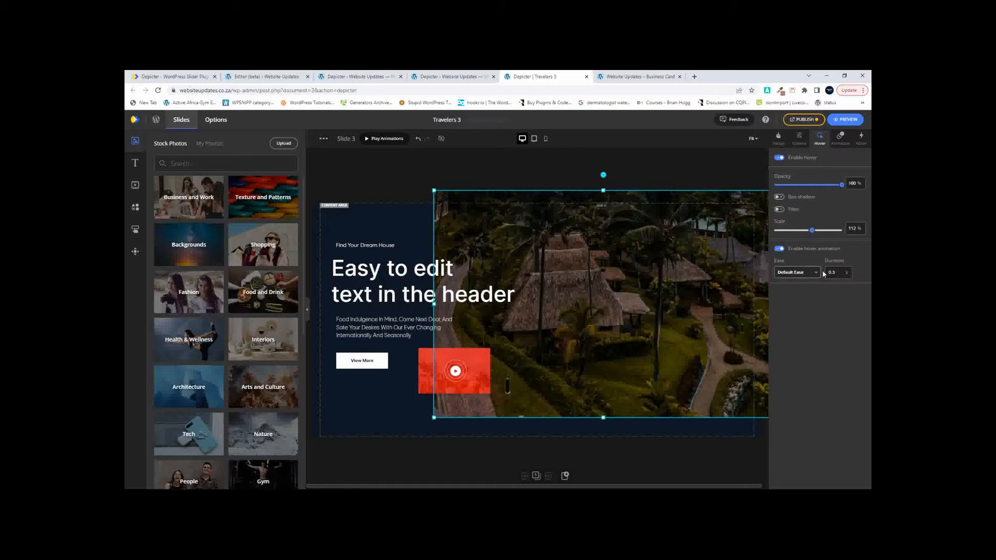
pyautogui.click(662, 286)
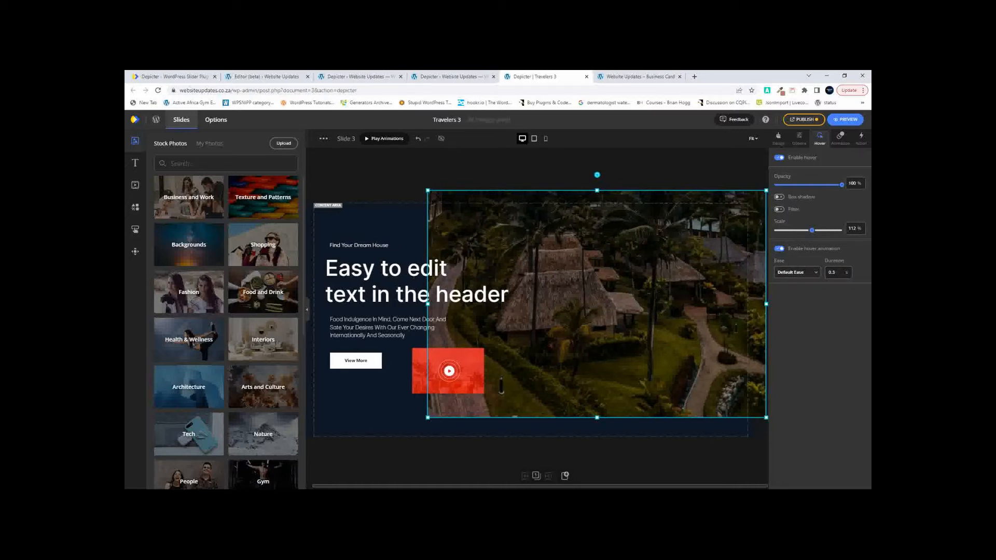
# - Publish the slider with its new hover animation and preview the village image's hover effect
pyautogui.click(804, 120)
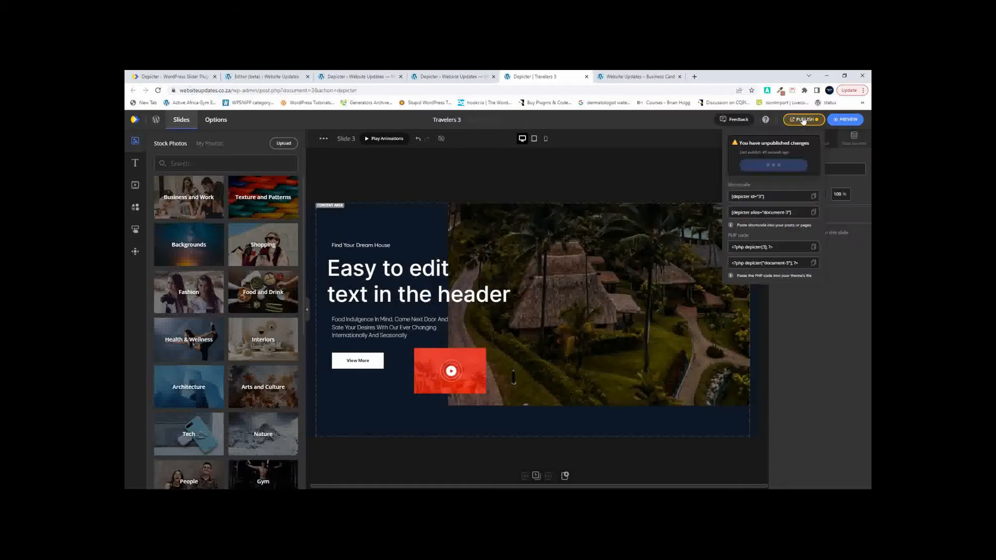
pyautogui.click(773, 168)
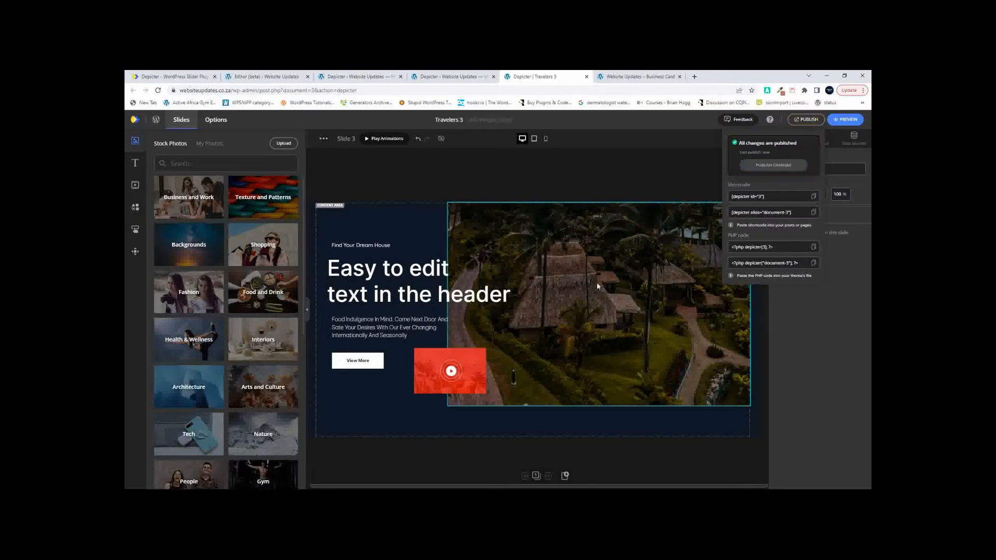
pyautogui.click(848, 120)
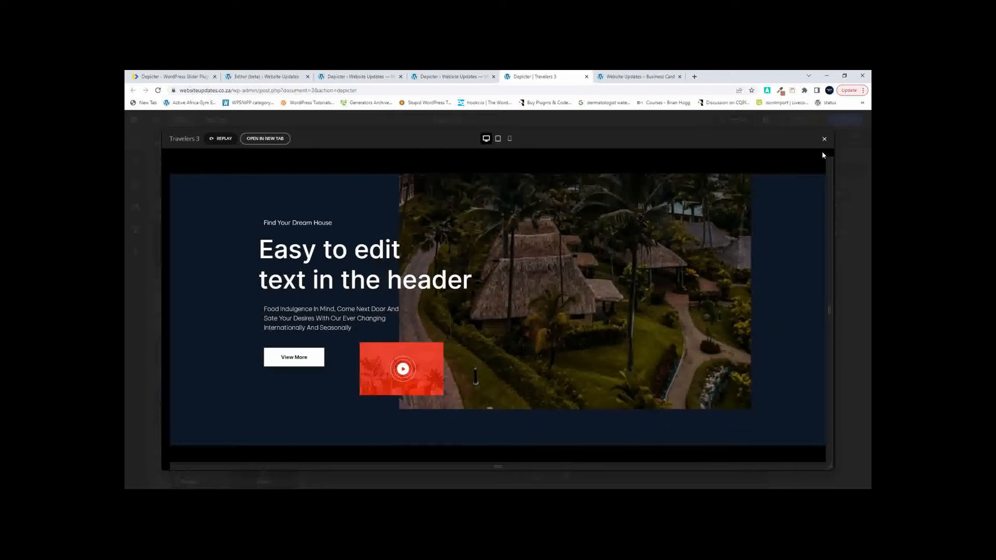
pyautogui.click(825, 139)
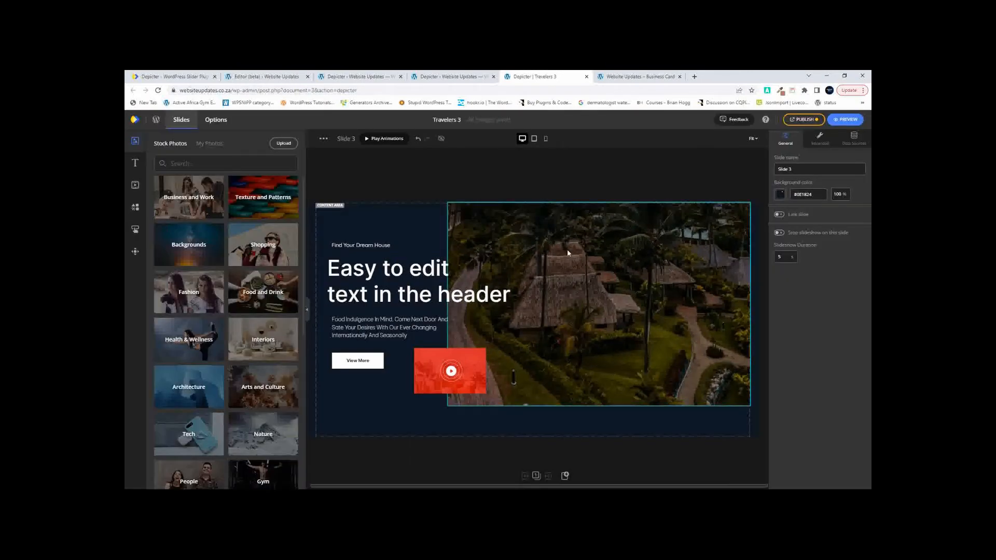
# - Set the View More button's hover scale to 174% and move the button onto the lower middle of the village image
pyautogui.click(360, 326)
pyautogui.click(357, 358)
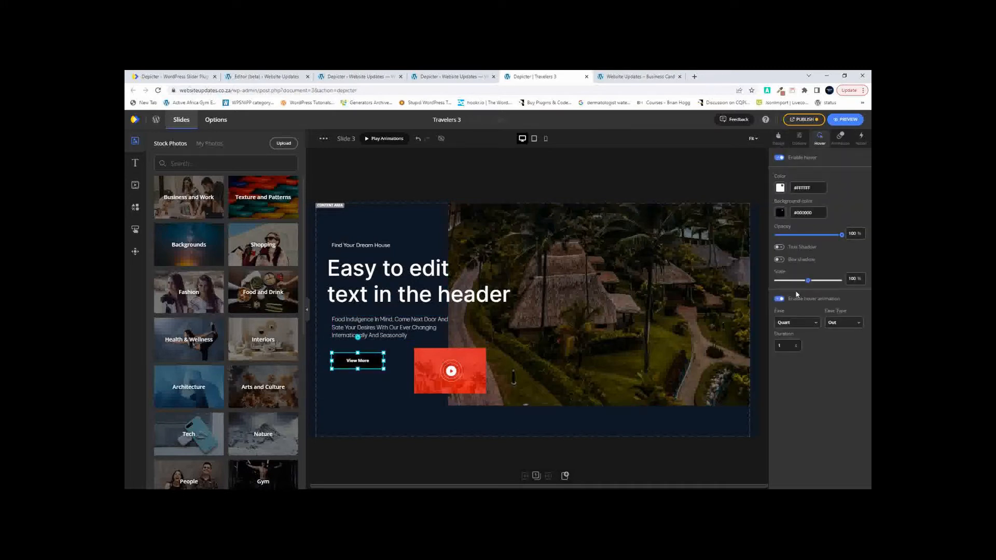
pyautogui.moveTo(808, 281); pyautogui.dragTo(825, 284)
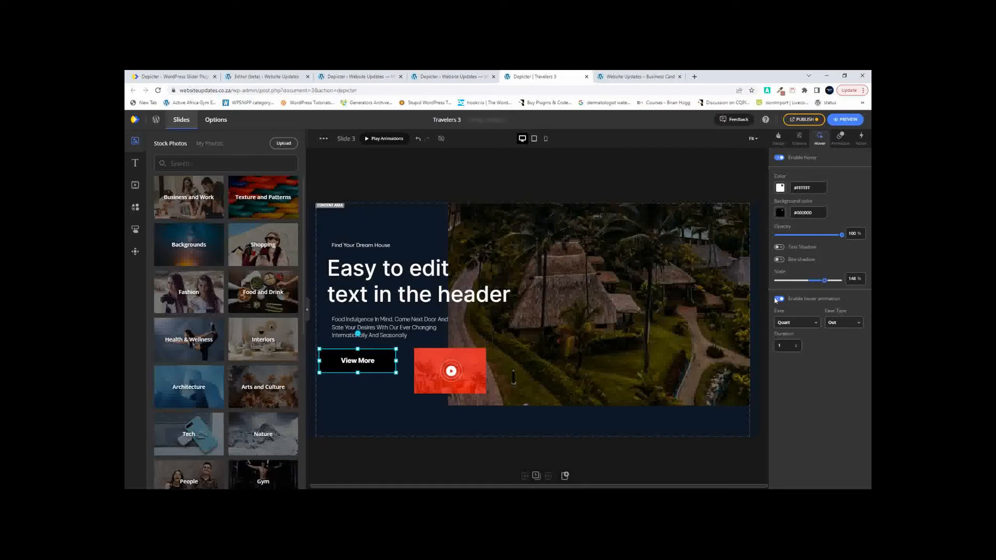
pyautogui.moveTo(355, 363); pyautogui.dragTo(553, 369)
pyautogui.moveTo(825, 283); pyautogui.dragTo(833, 281)
pyautogui.moveTo(546, 366); pyautogui.dragTo(622, 372)
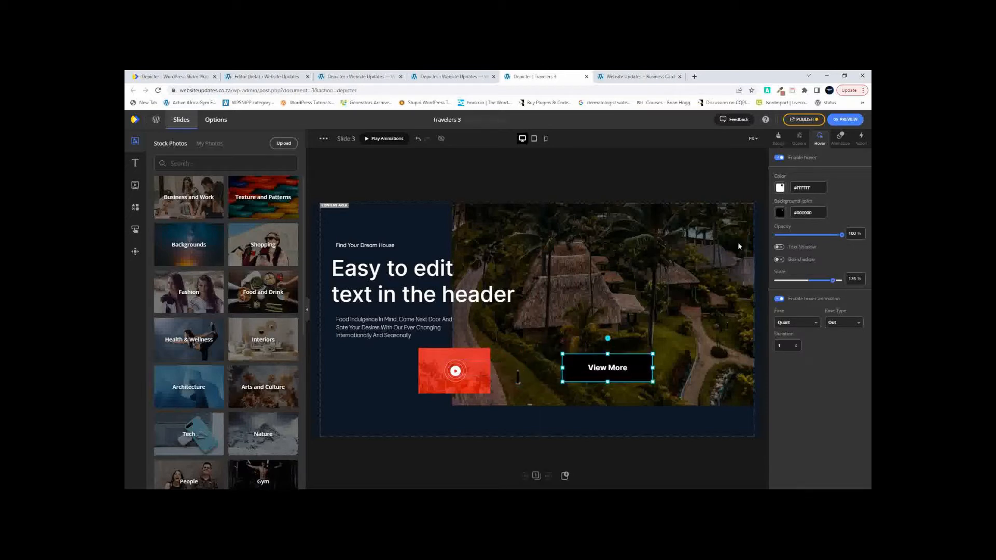
# - Set the View More button's entrance animation direction to Bottom and publish the slider changes
pyautogui.click(841, 138)
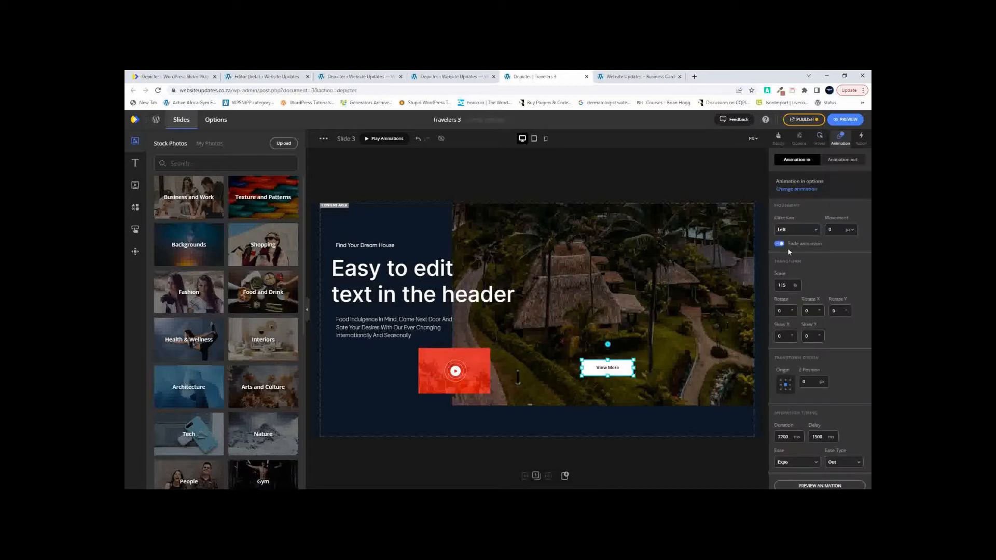
pyautogui.click(815, 229)
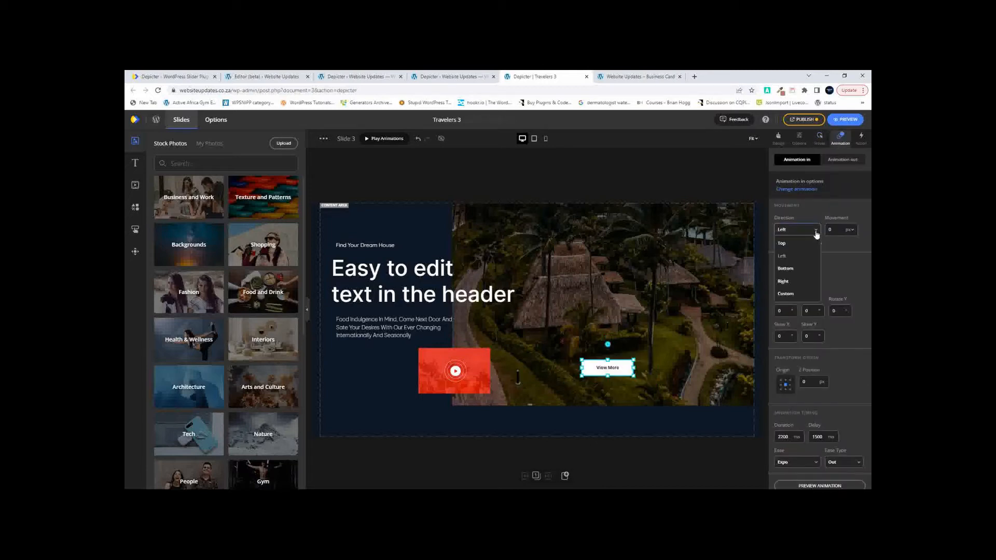
pyautogui.click(787, 271)
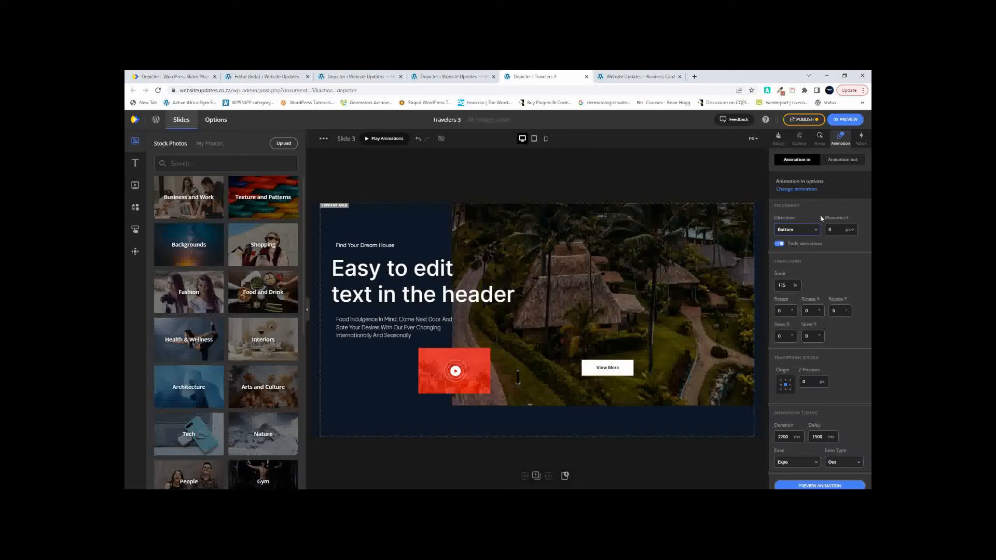
pyautogui.click(804, 119)
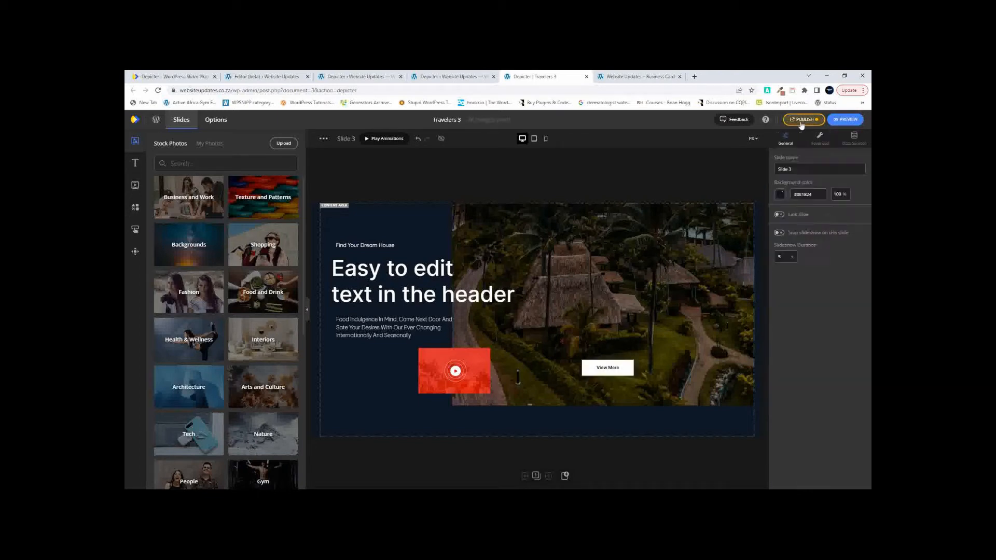
pyautogui.click(773, 166)
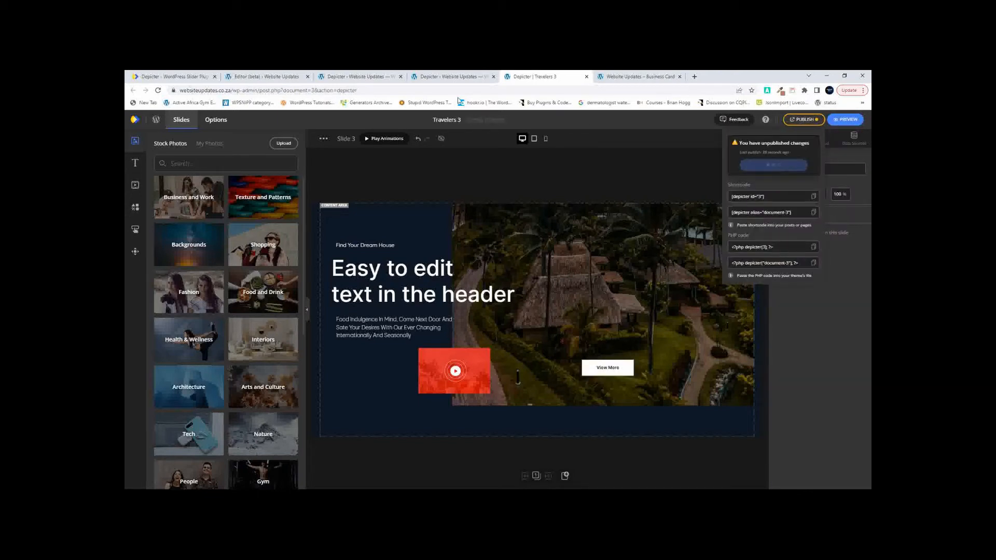
# - Reload the live home page and check the village image and View More button's hover effects in the second slider
pyautogui.click(614, 79)
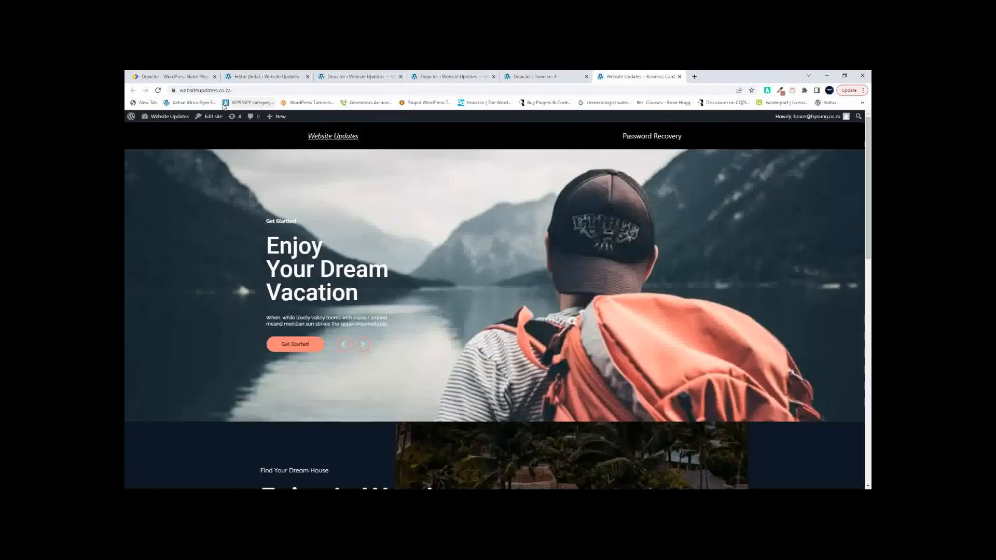
pyautogui.click(158, 90)
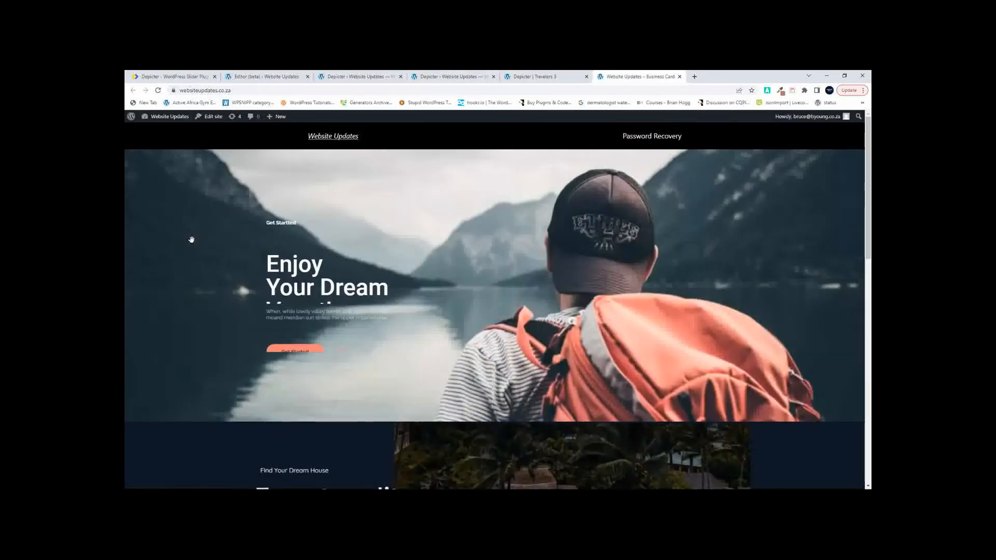
pyautogui.scroll(-3, 193, 246)
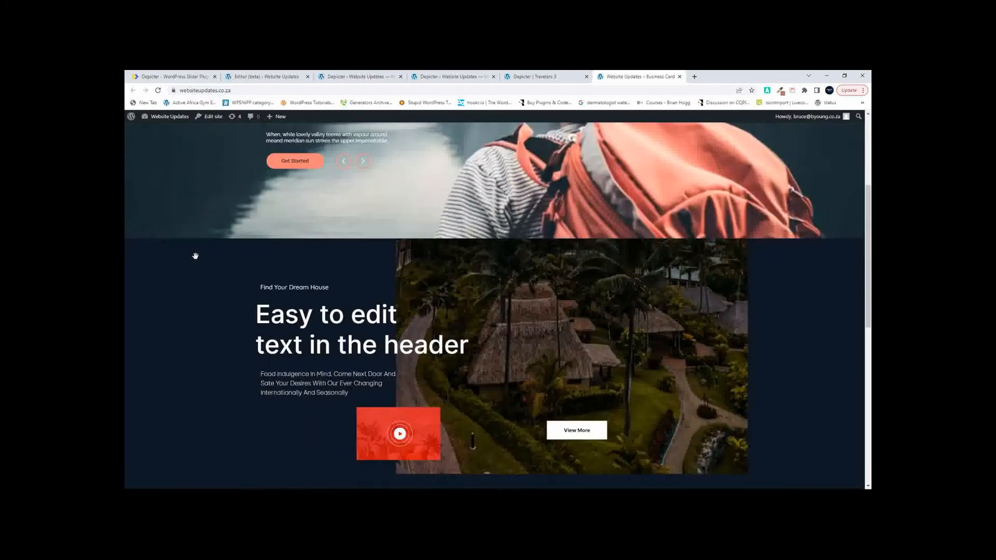
pyautogui.scroll(-2, 195, 256)
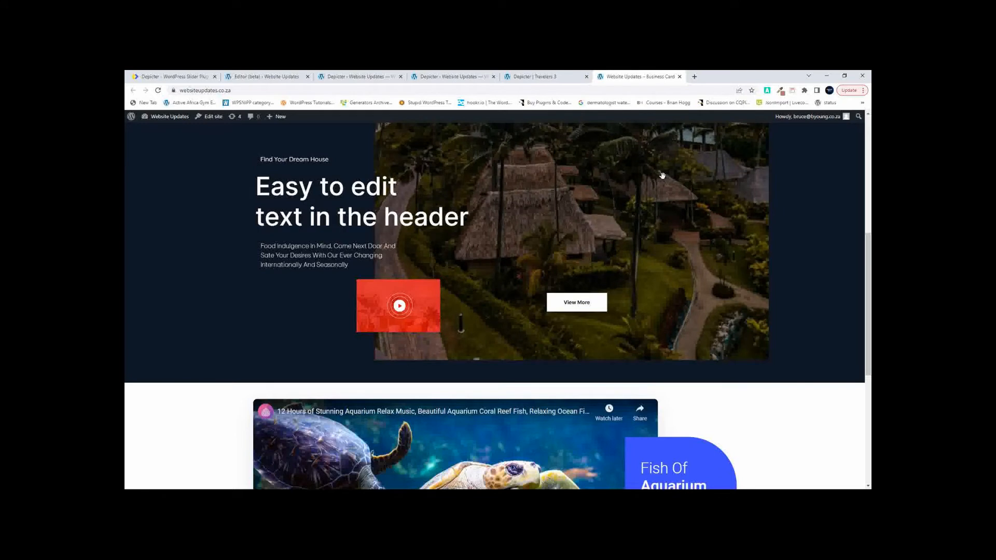
pyautogui.scroll(1, 626, 280)
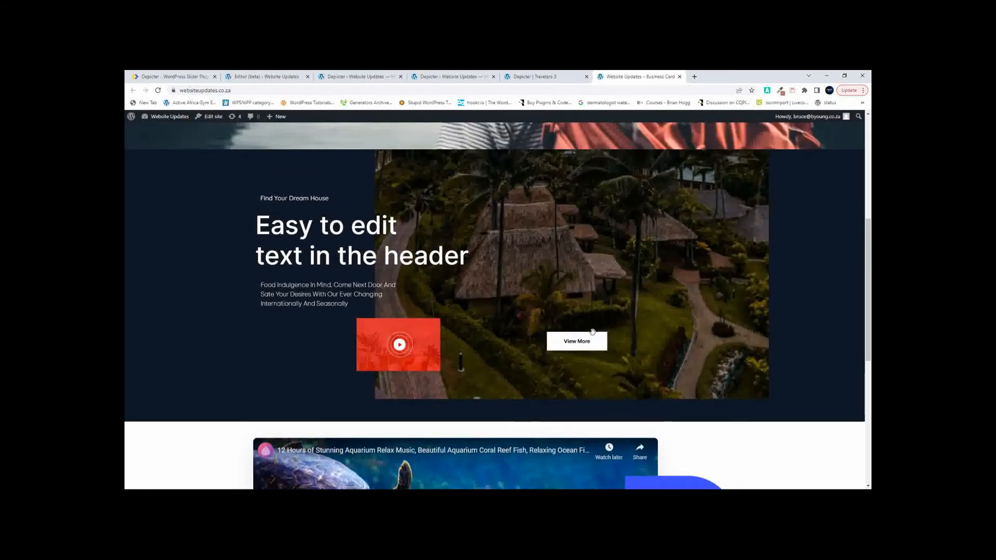
pyautogui.scroll(1, 571, 358)
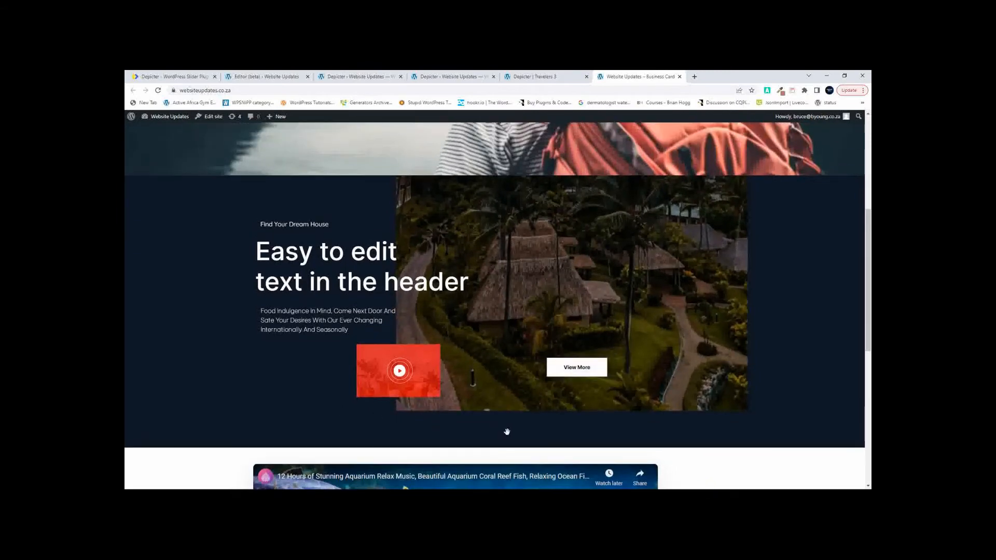
pyautogui.scroll(-1, 556, 373)
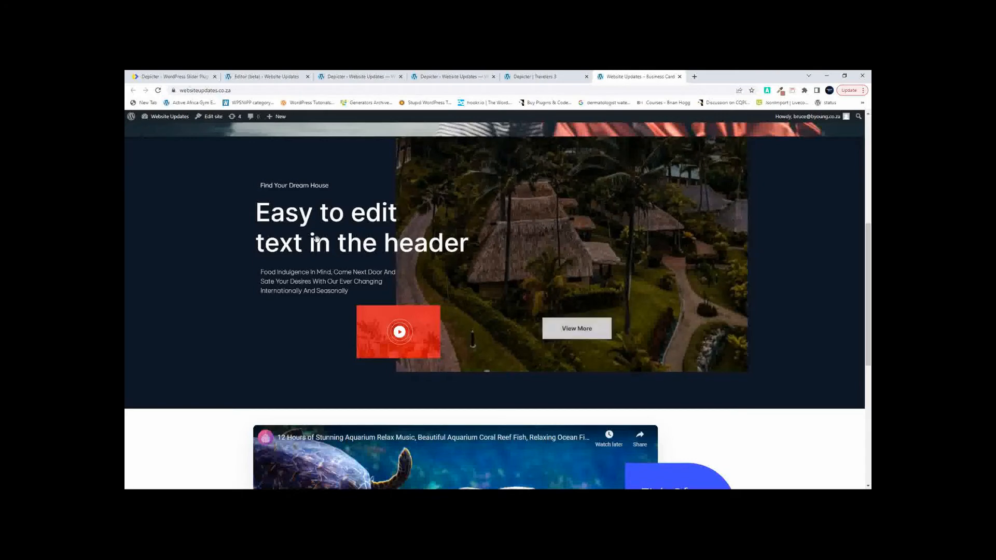
# - Inspect the published page with the browser's device emulation set to iPhone 12 Pro
pyautogui.scroll(5, 385, 293)
pyautogui.scroll(-3, 384, 291)
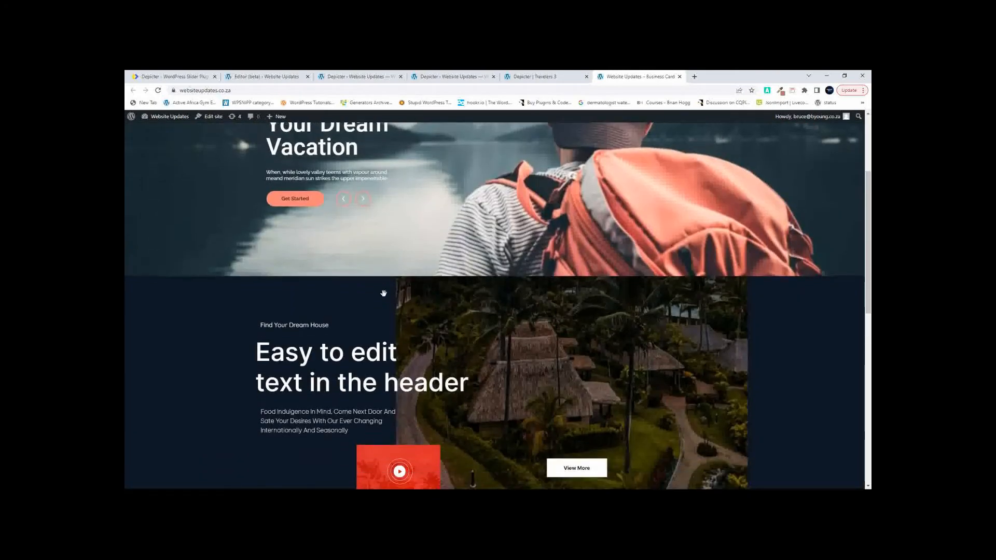
pyautogui.rightClick(802, 279)
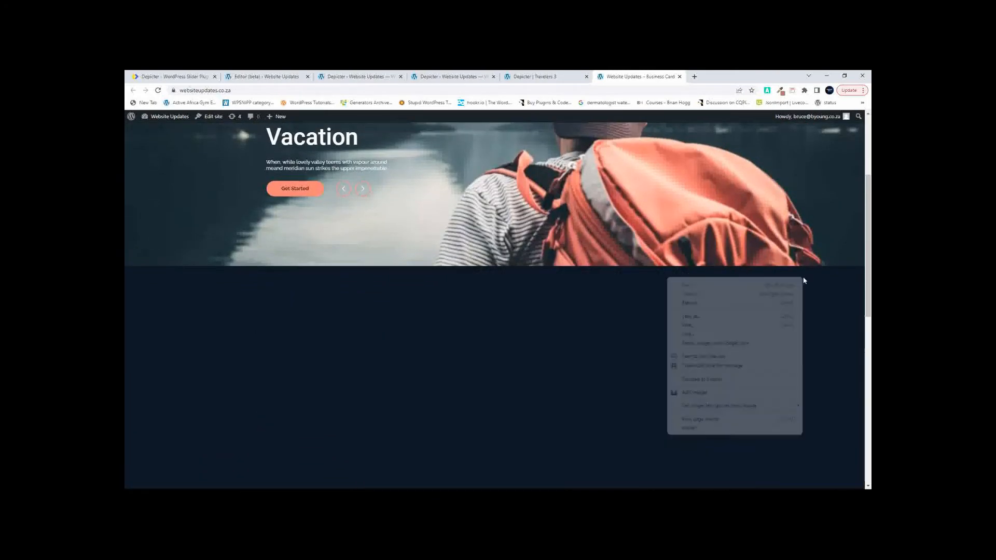
pyautogui.click(696, 428)
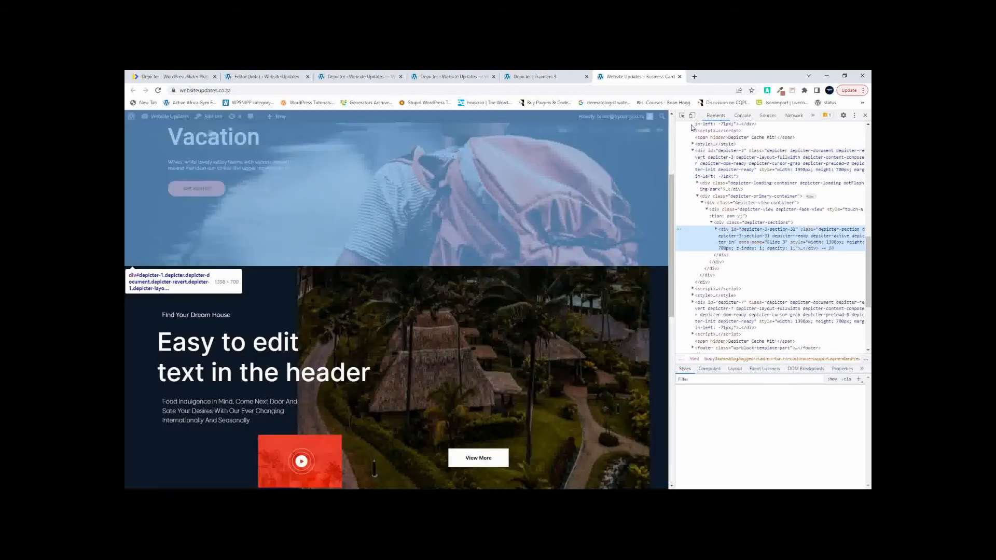
pyautogui.click(694, 116)
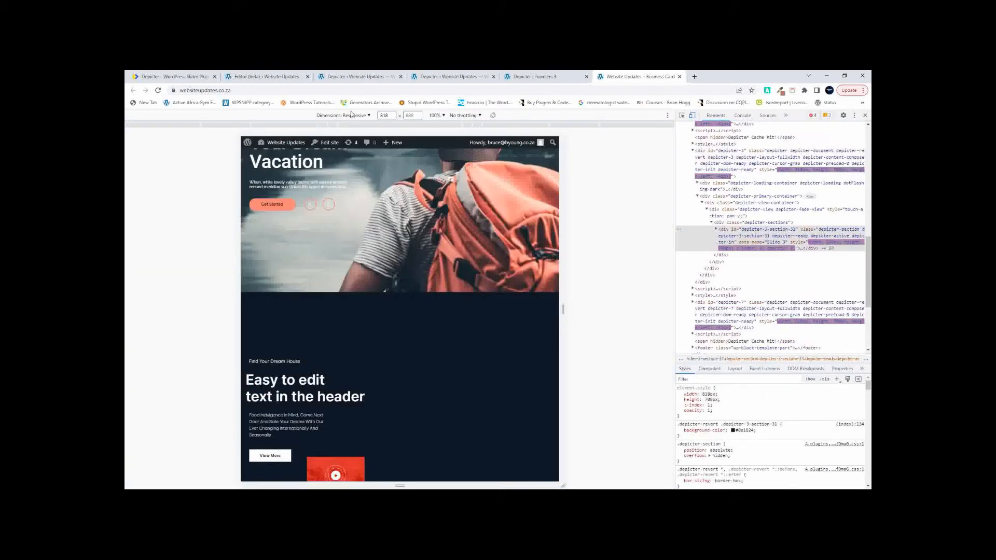
pyautogui.click(350, 115)
pyautogui.click(342, 161)
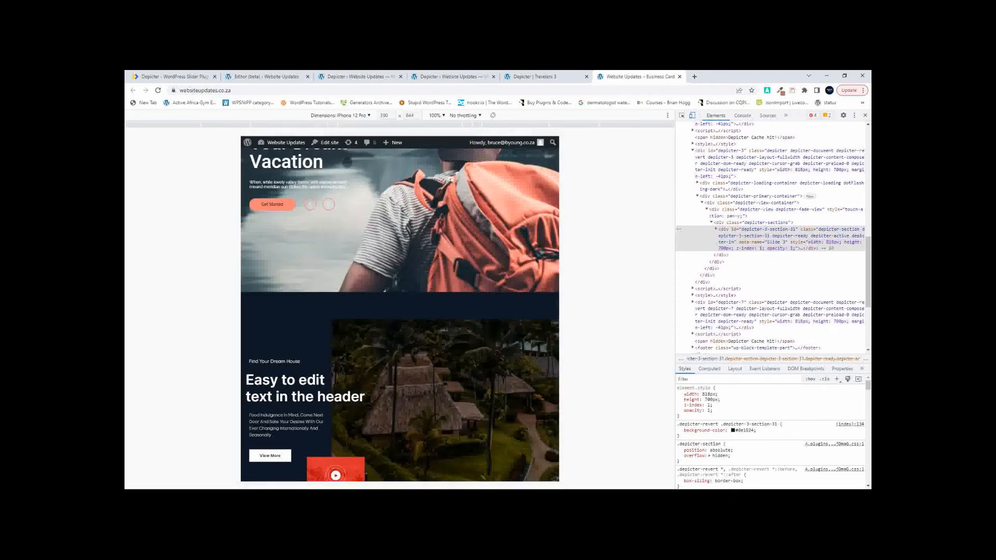
# - Examine how the page's sliders display at phone width and close the device emulation
pyautogui.scroll(-6, 403, 291)
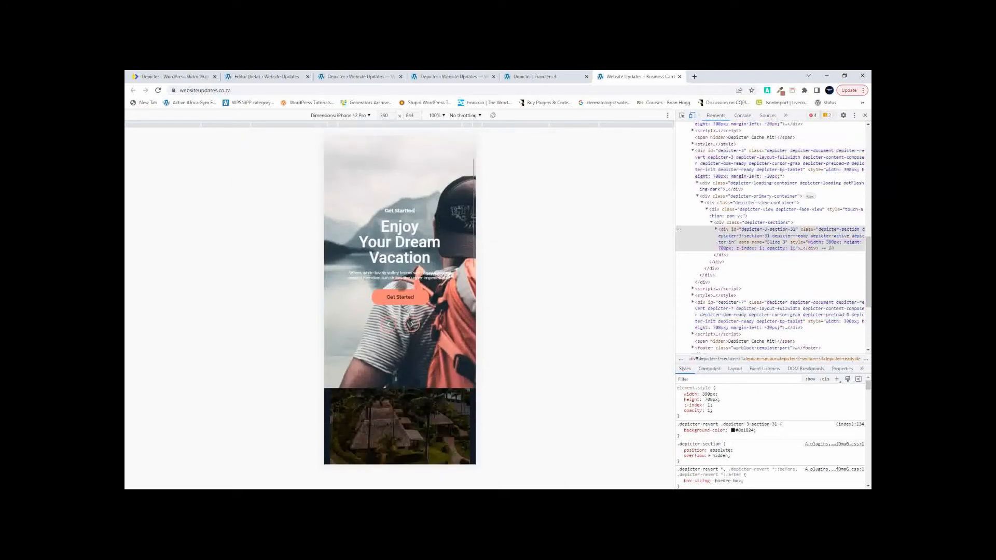
pyautogui.scroll(-5, 369, 349)
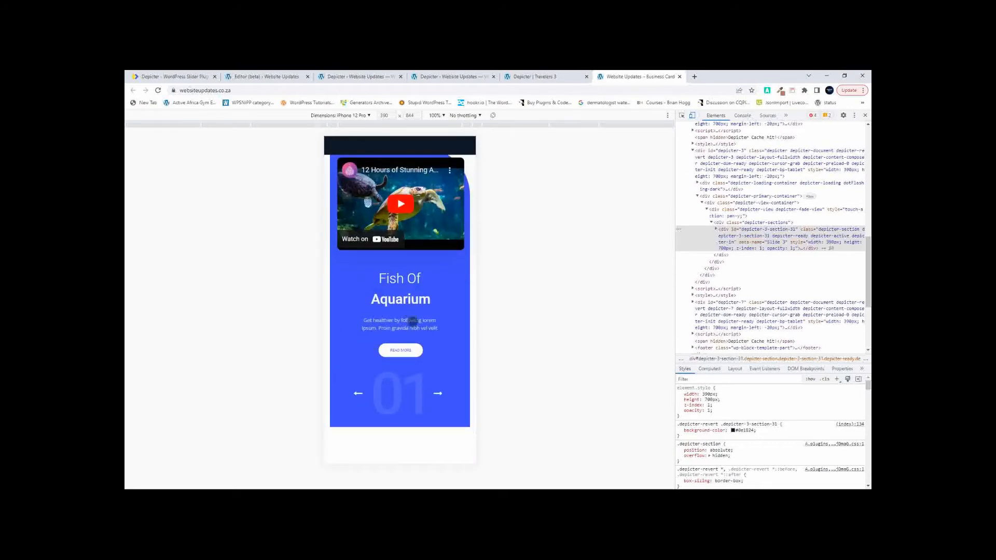
pyautogui.scroll(5, 412, 321)
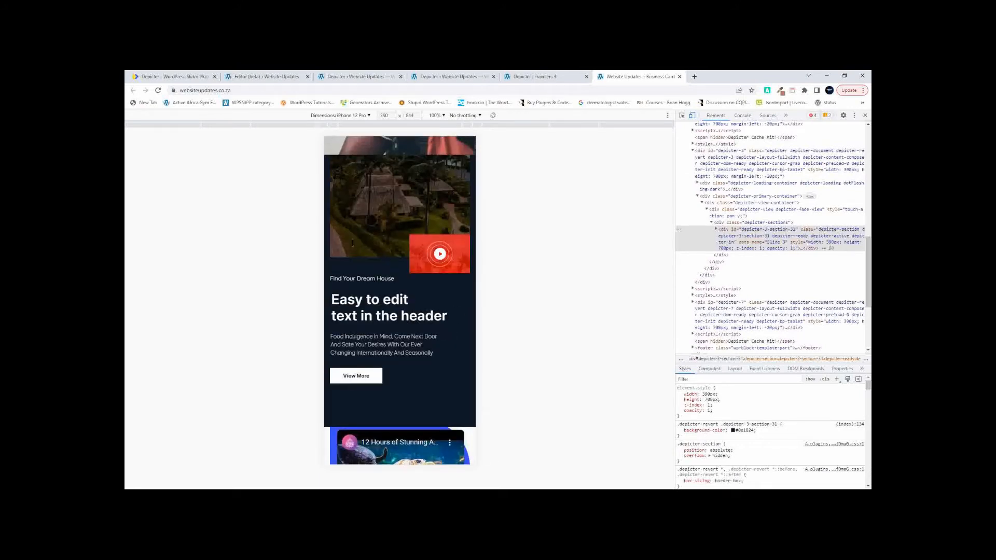
pyautogui.scroll(1, 358, 378)
pyautogui.click(865, 116)
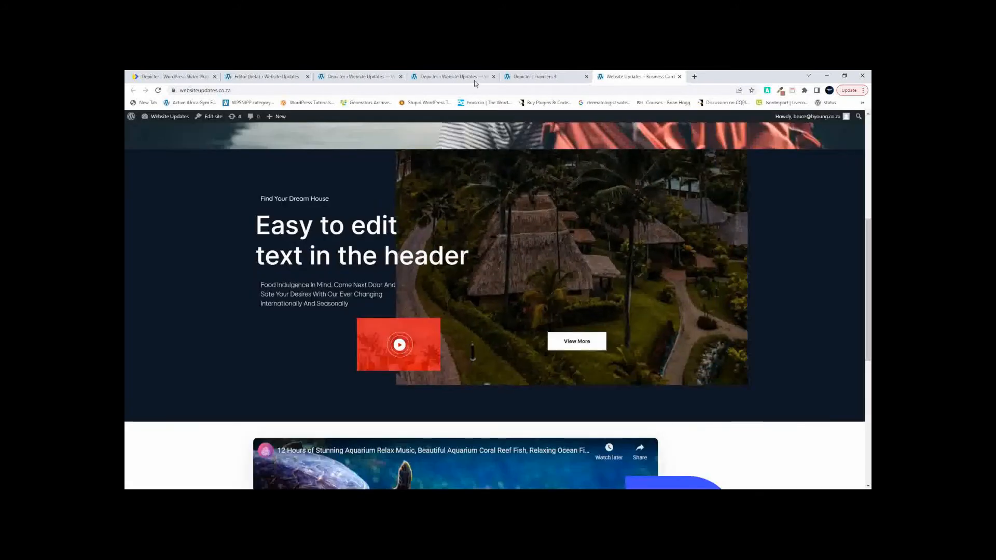
# - In the Travelers 3 slider's mobile layout, move the View More button lower and centre it beneath the paragraph
pyautogui.click(535, 77)
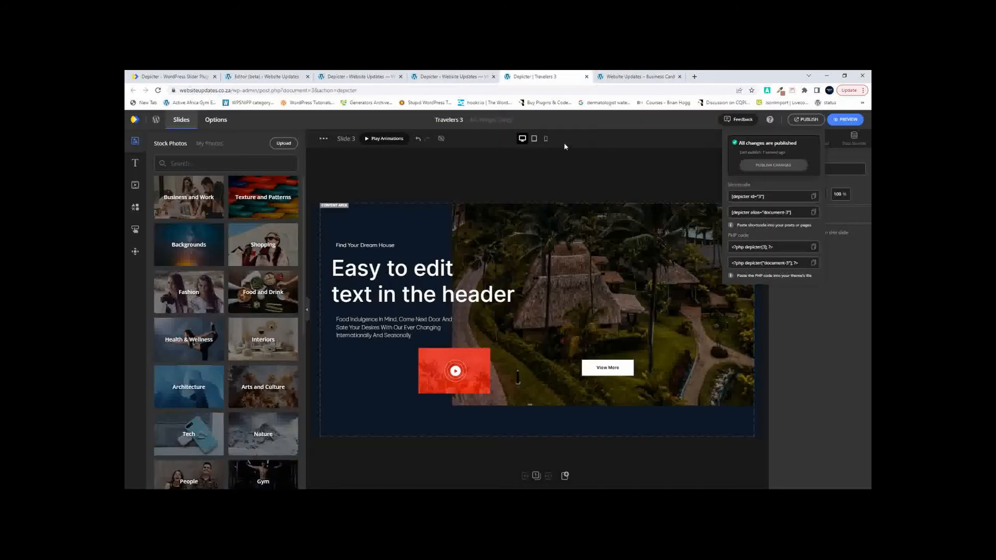
pyautogui.click(545, 139)
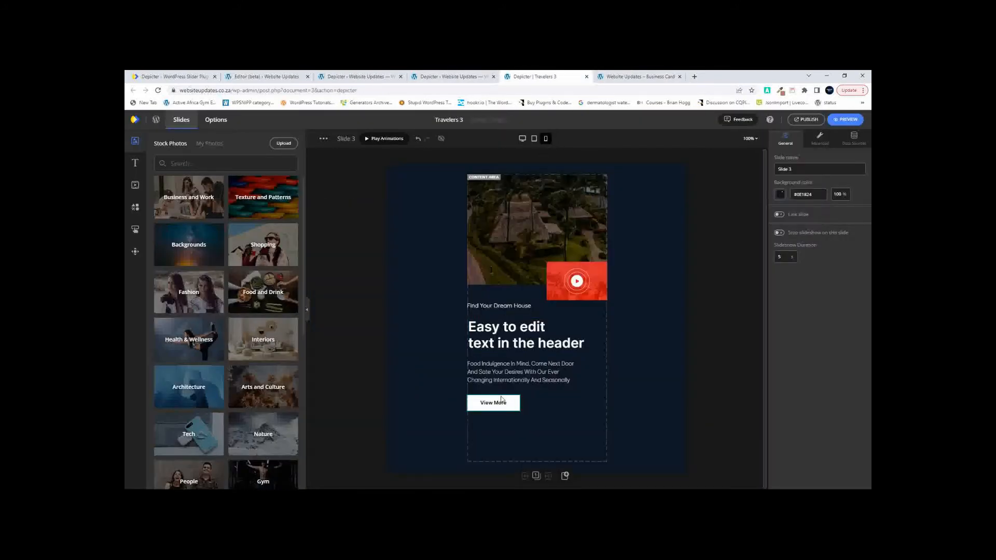
pyautogui.moveTo(499, 404); pyautogui.dragTo(542, 427)
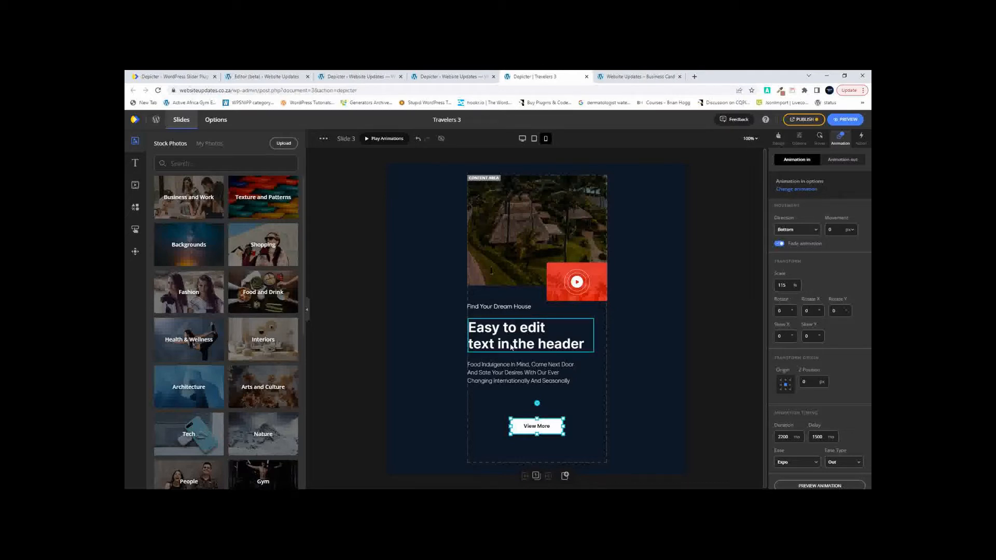
# - Shift the "Find Your Dream House" line, the header and the paragraph slightly inward from the content area's left edge
pyautogui.click(513, 308)
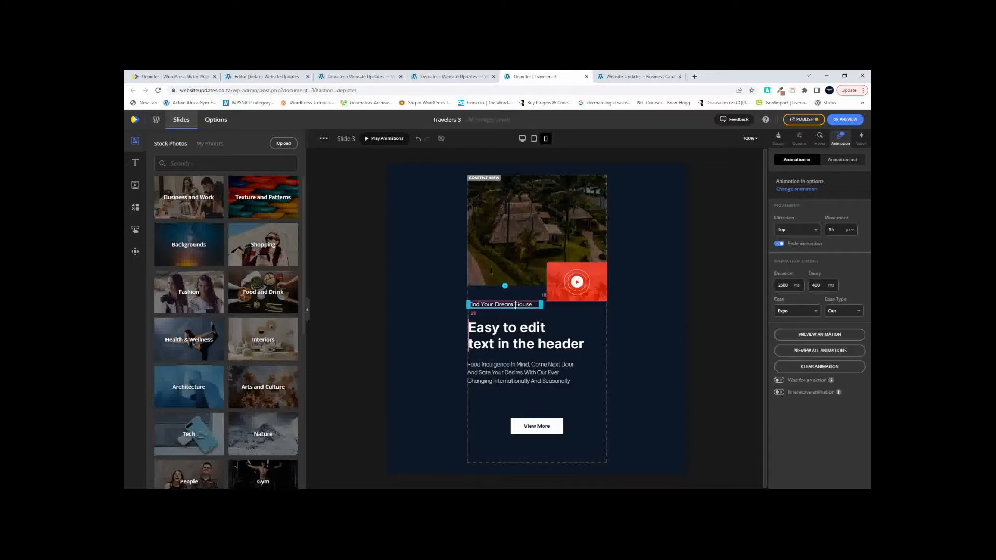
pyautogui.click(532, 343)
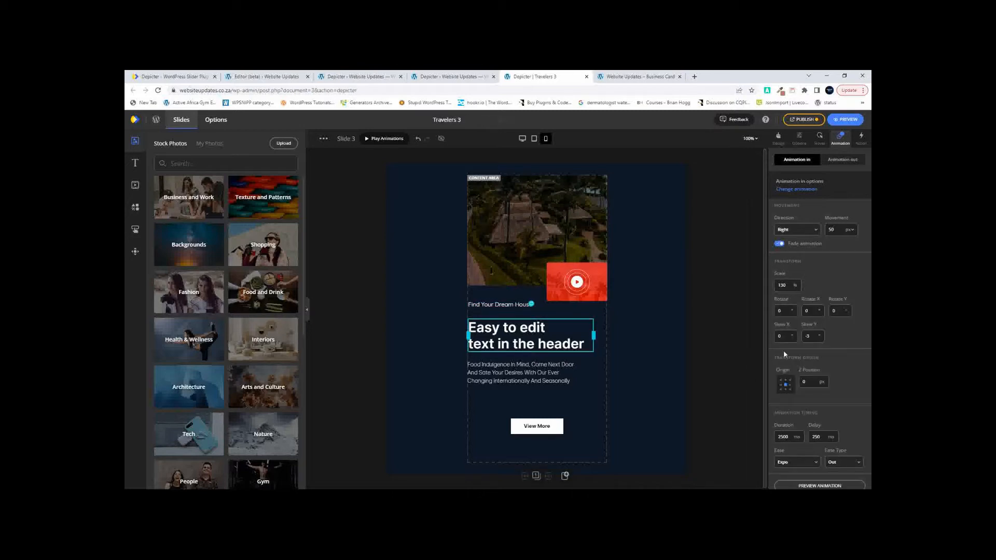
pyautogui.moveTo(544, 348); pyautogui.dragTo(529, 371)
pyautogui.moveTo(502, 305); pyautogui.dragTo(508, 309)
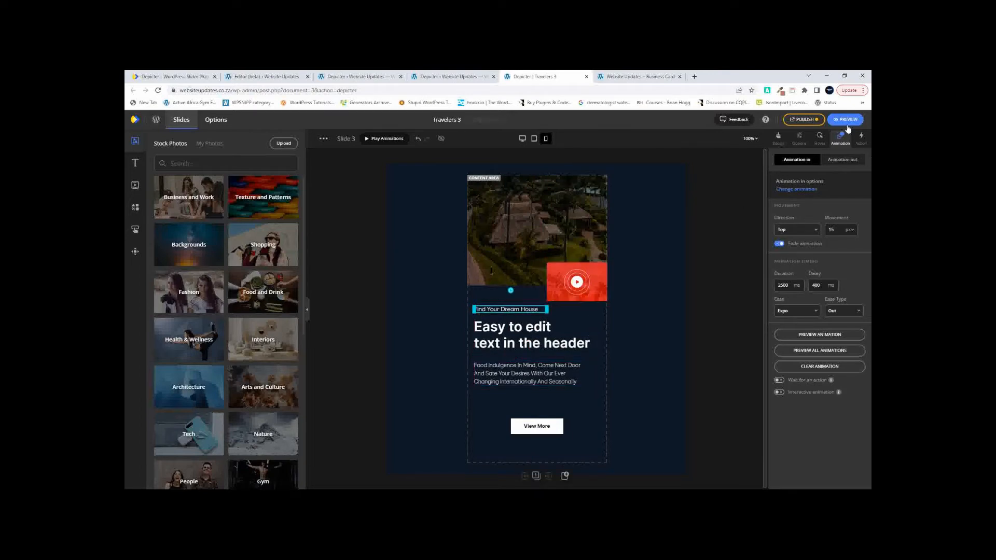
# - Publish the changes to the Travelers 3 slider and return the canvas to the desktop layout
pyautogui.click(804, 120)
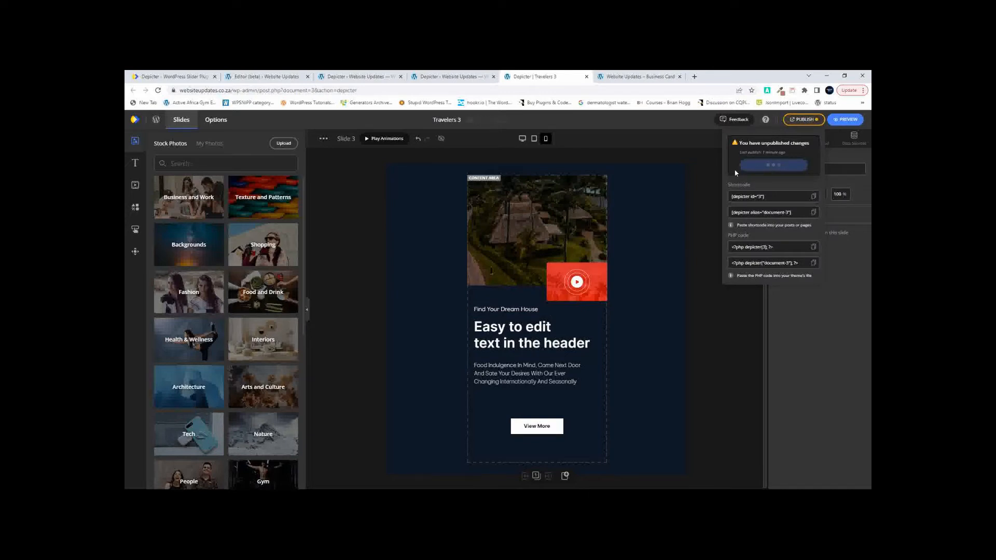
pyautogui.click(773, 166)
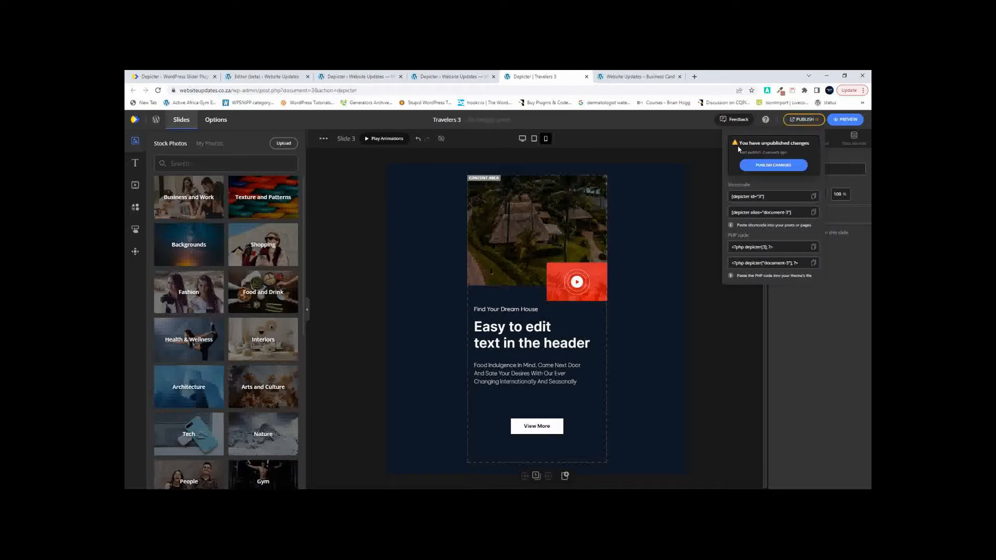
pyautogui.click(523, 138)
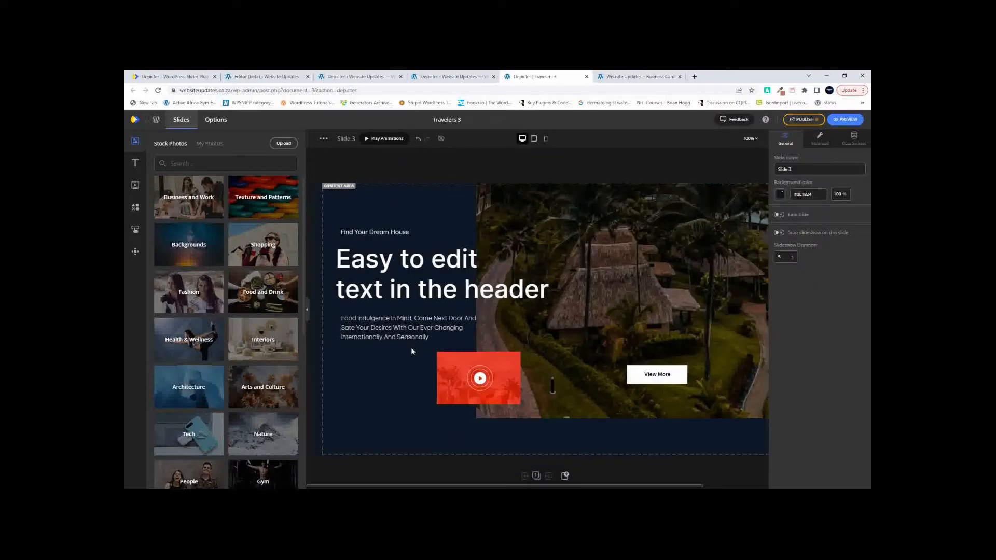
pyautogui.hscroll(2, 403, 313)
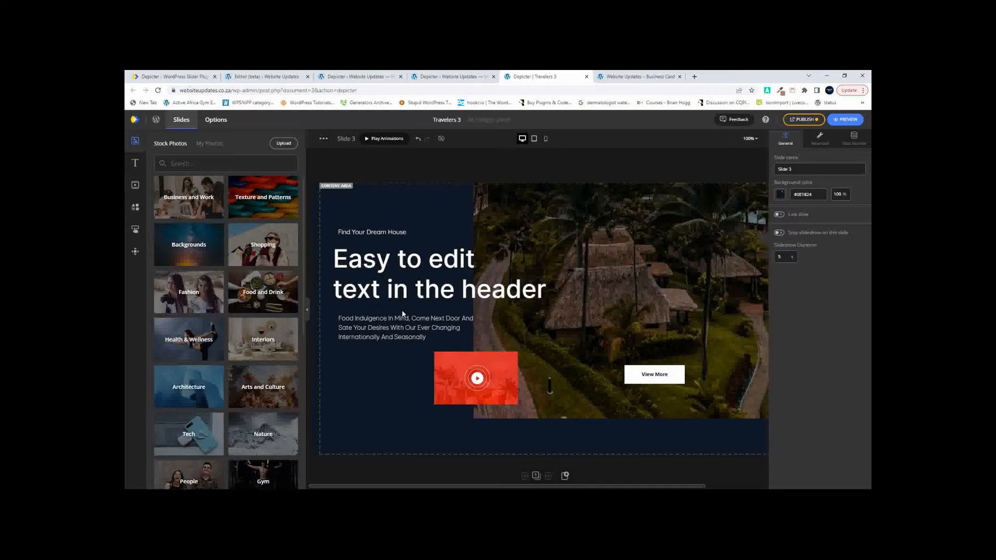
pyautogui.hscroll(-2, 431, 314)
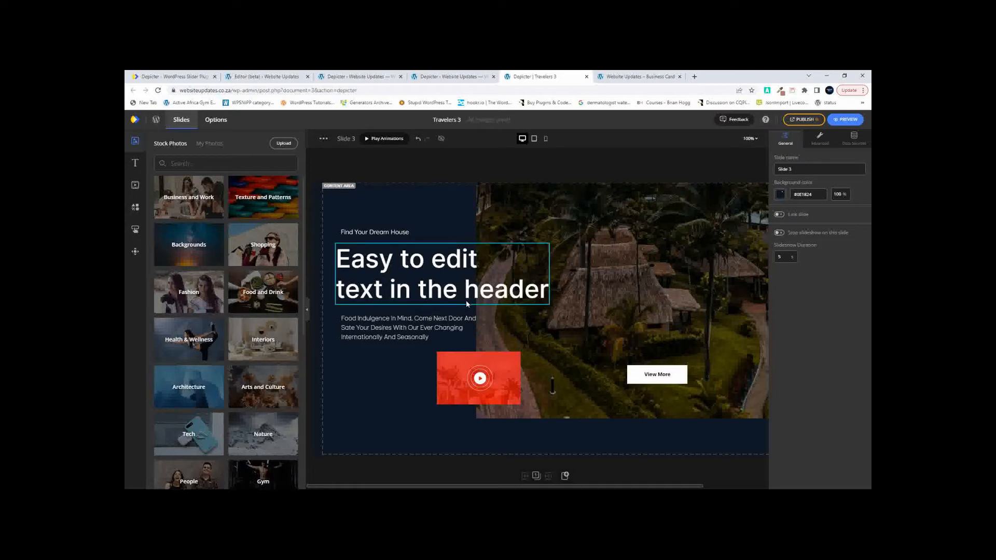
pyautogui.hscroll(1, 398, 237)
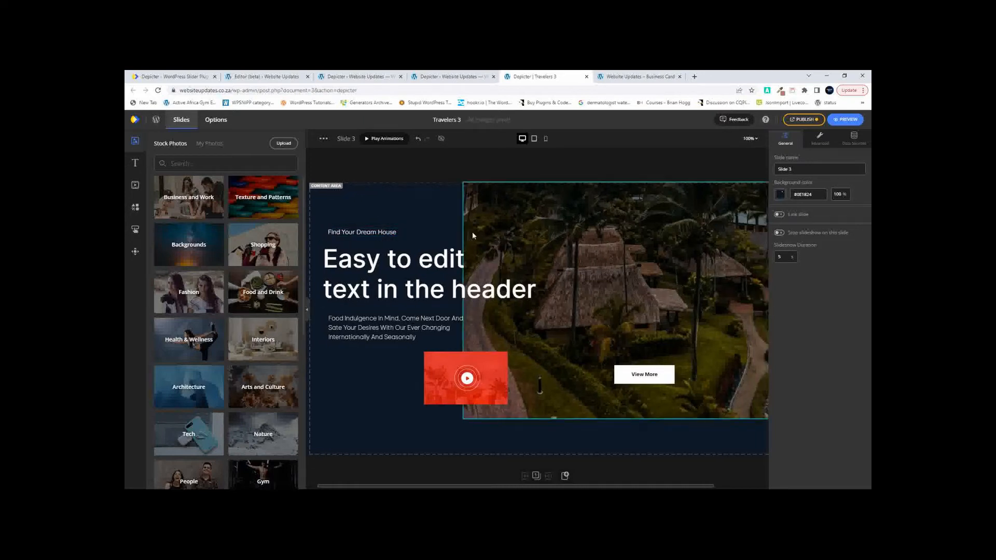
pyautogui.hscroll(-1, 469, 232)
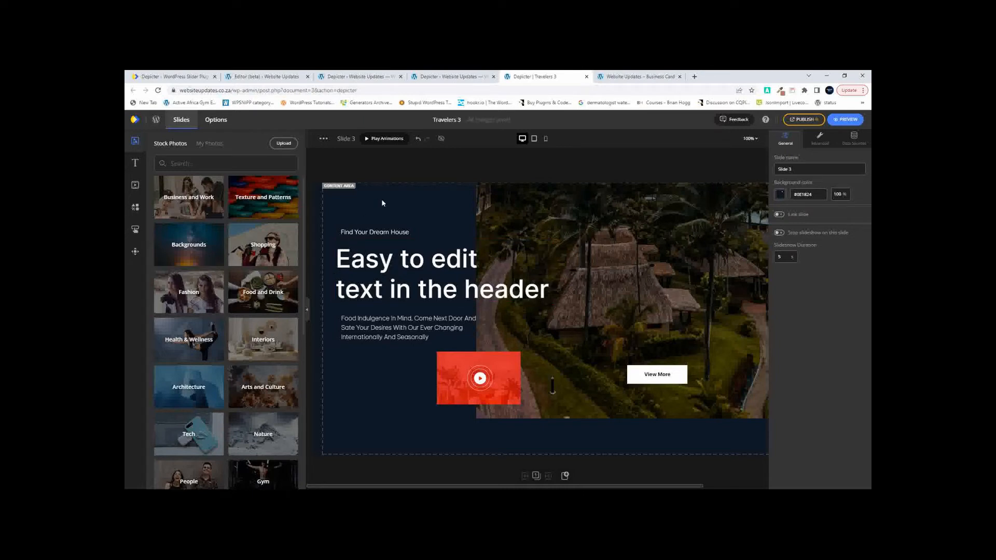
# - Return to the Depicter dashboard, close the duplicate dashboard tab and open the Travel Journey 1 slider for editing
pyautogui.click(156, 120)
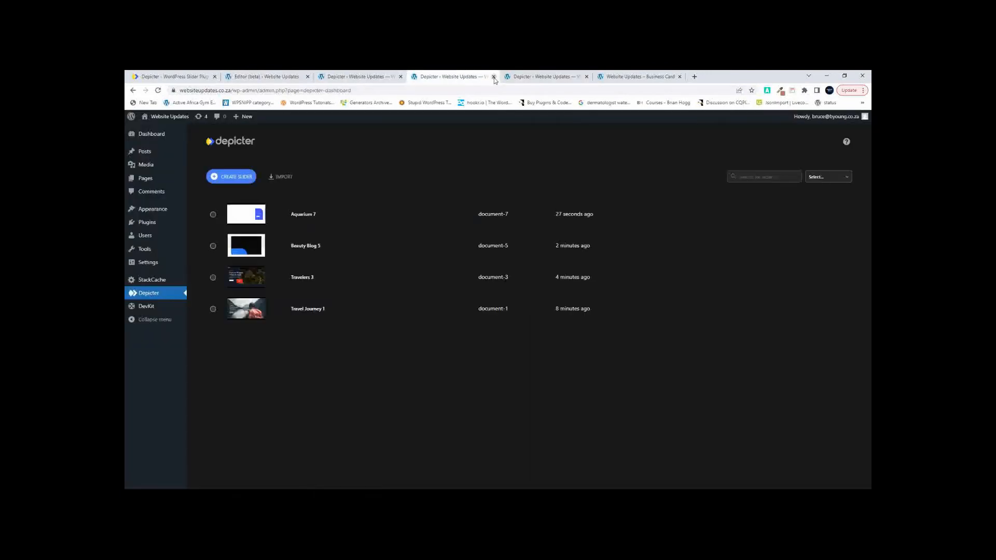
pyautogui.click(493, 77)
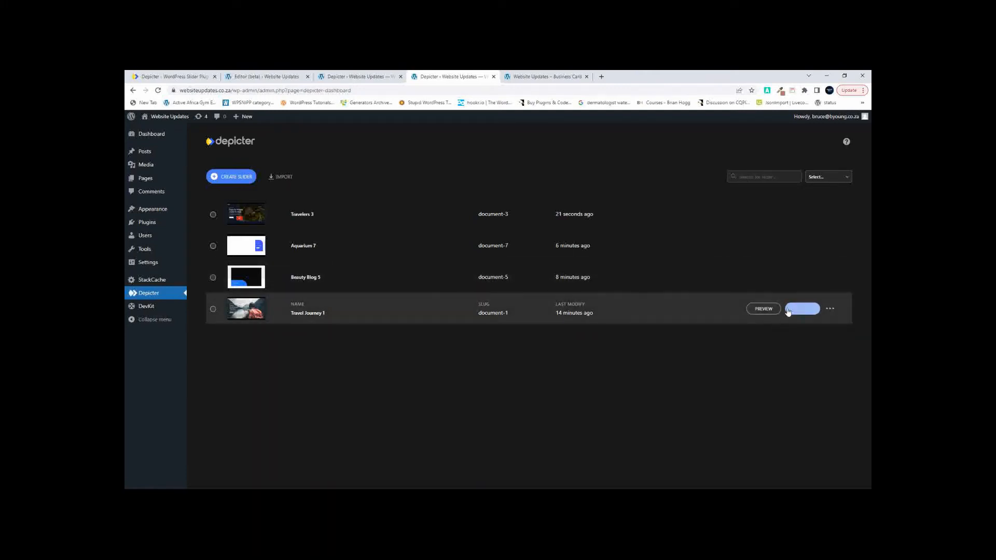
pyautogui.click(802, 309)
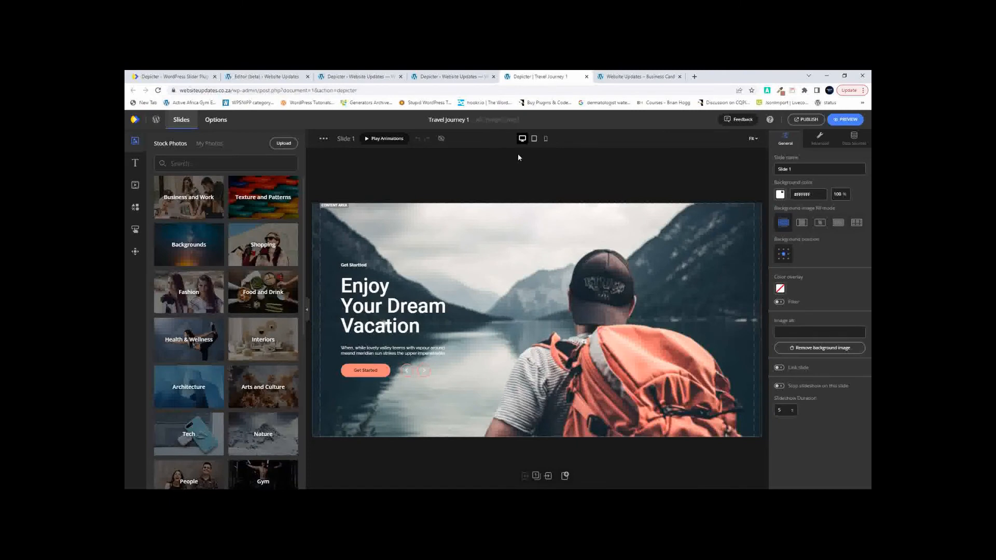
# - Set the Travel Journey 1 slider's layout to Fullscreen in its general options
pyautogui.click(217, 119)
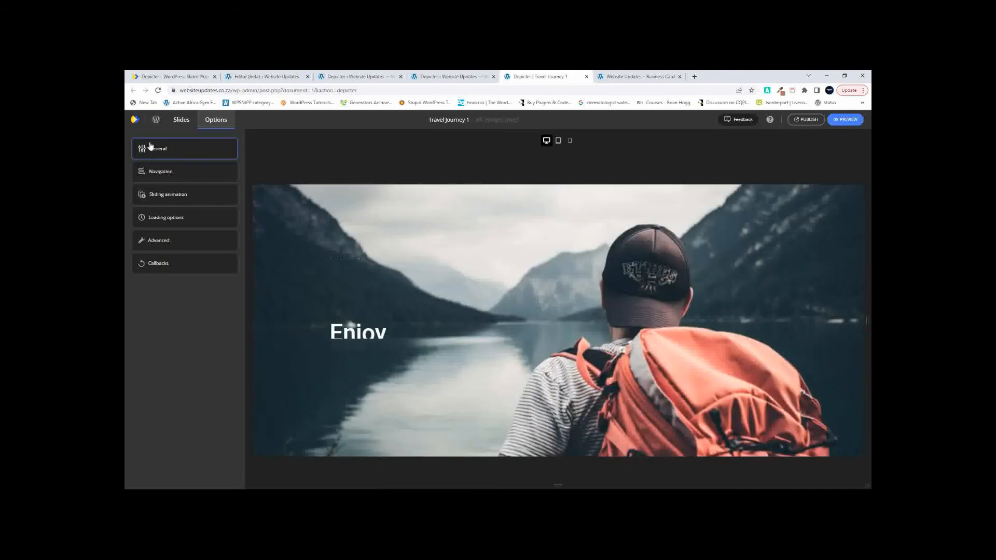
pyautogui.click(151, 148)
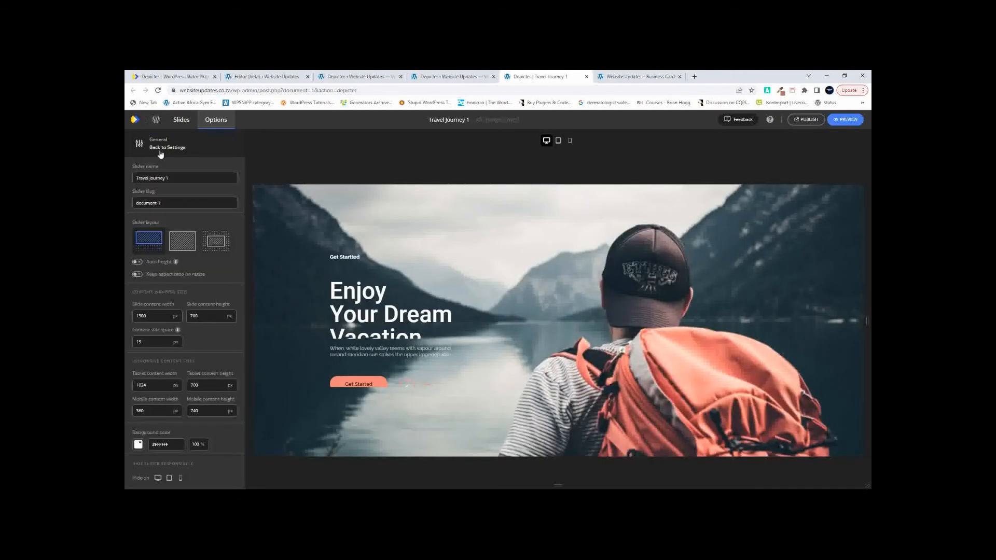
pyautogui.click(183, 241)
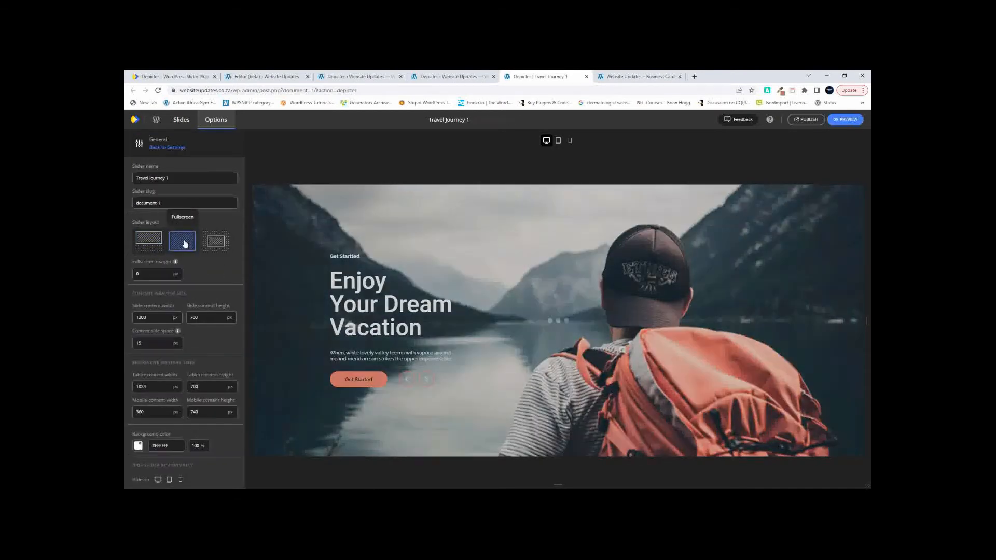
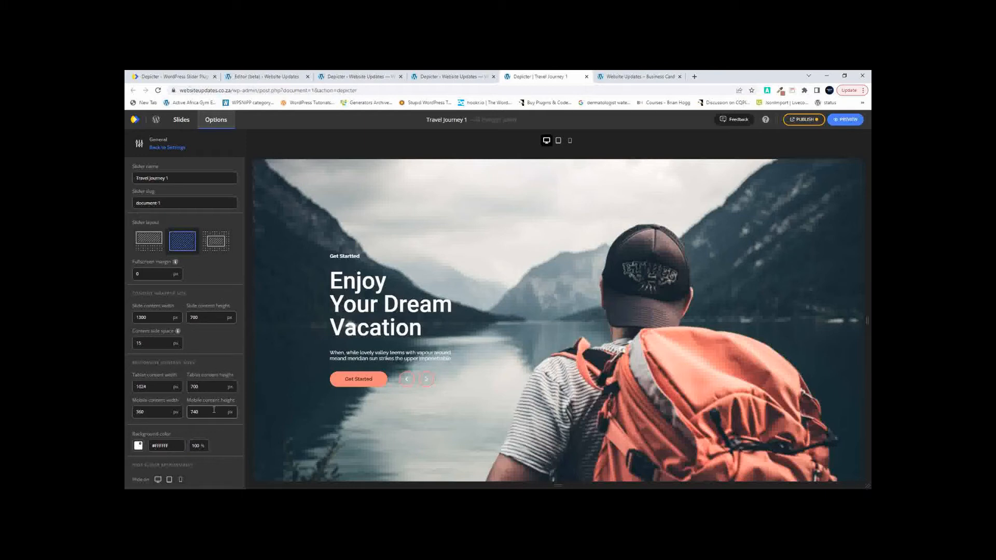
# - Try hiding the slider on tablet, mobile and desktop, and restore its visibility on all devices
pyautogui.scroll(-1, 217, 430)
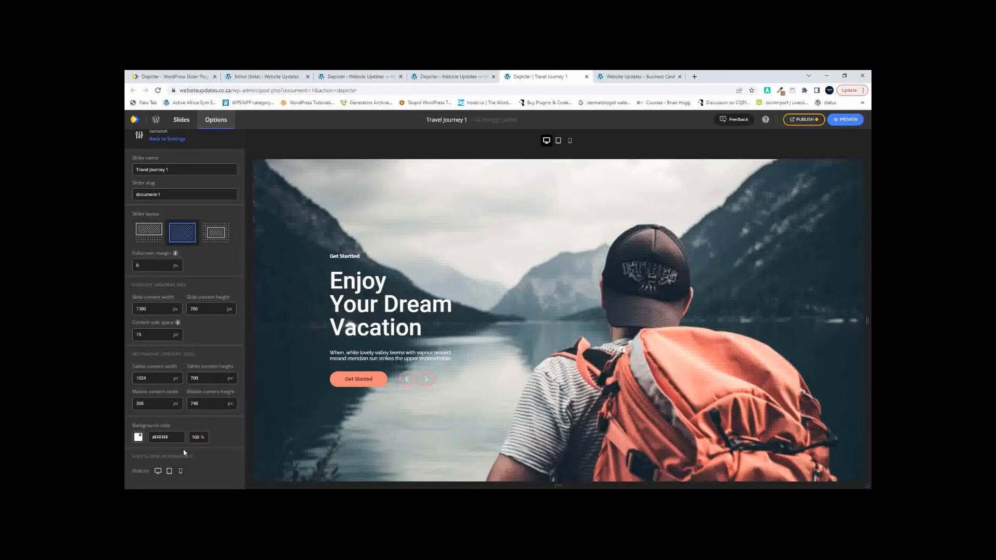
pyautogui.click(170, 471)
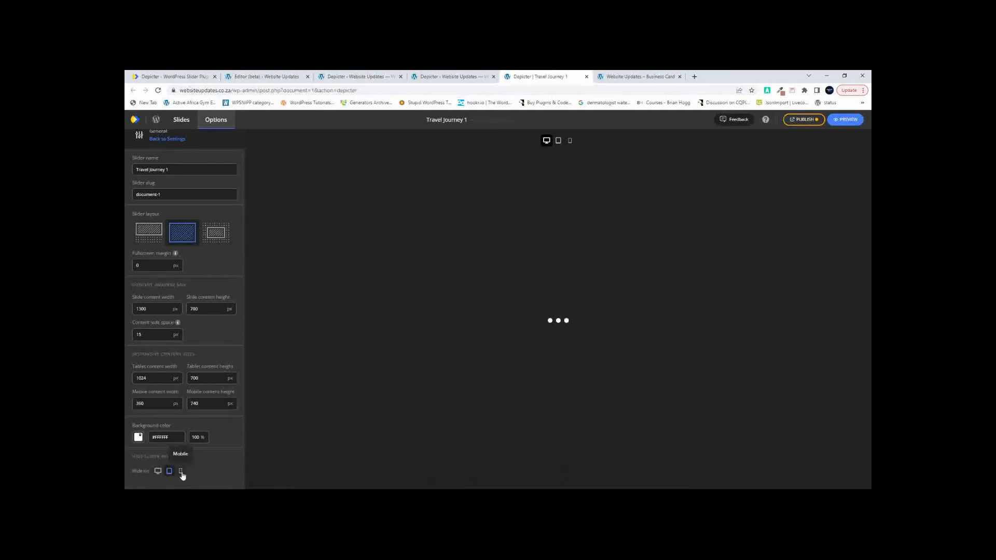
pyautogui.click(181, 473)
pyautogui.click(158, 472)
pyautogui.click(179, 473)
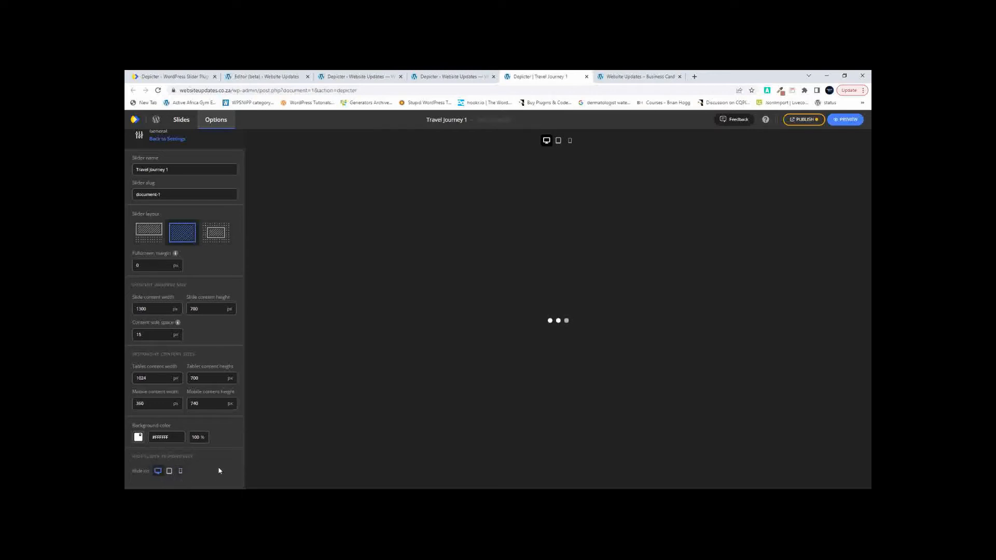
pyautogui.click(158, 472)
# - Check the fullscreen slider in the mobile and tablet previews and return to the desktop preview
pyautogui.click(570, 141)
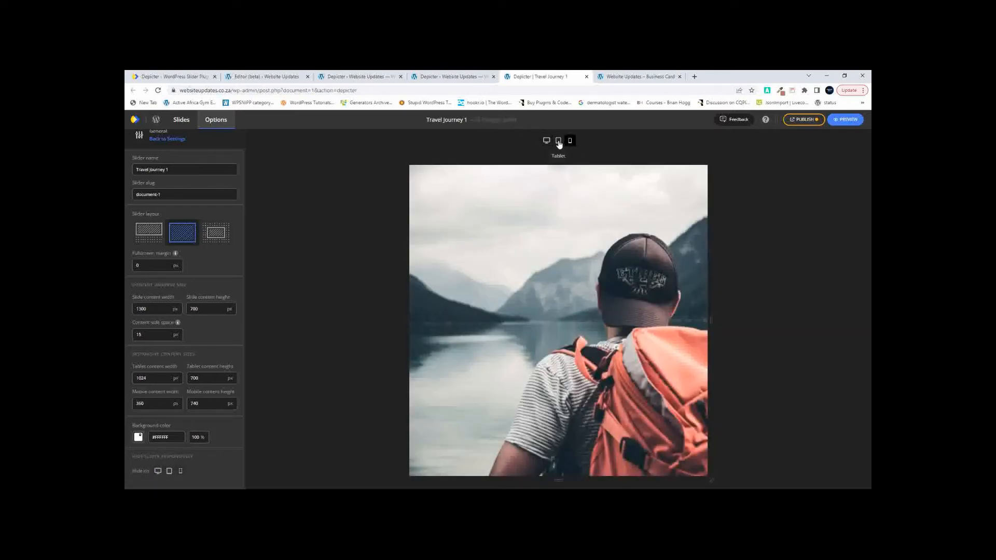
pyautogui.click(558, 141)
pyautogui.click(570, 142)
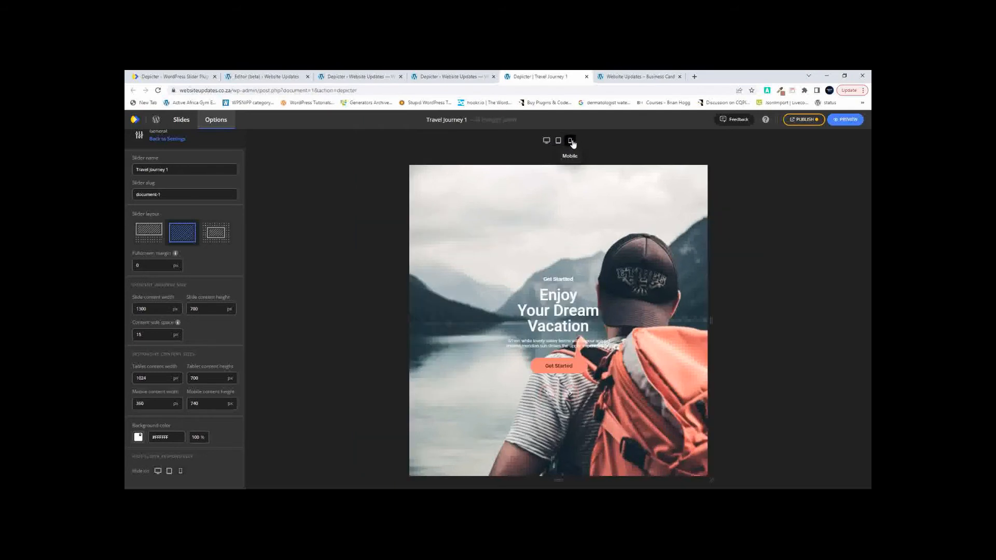
pyautogui.click(547, 142)
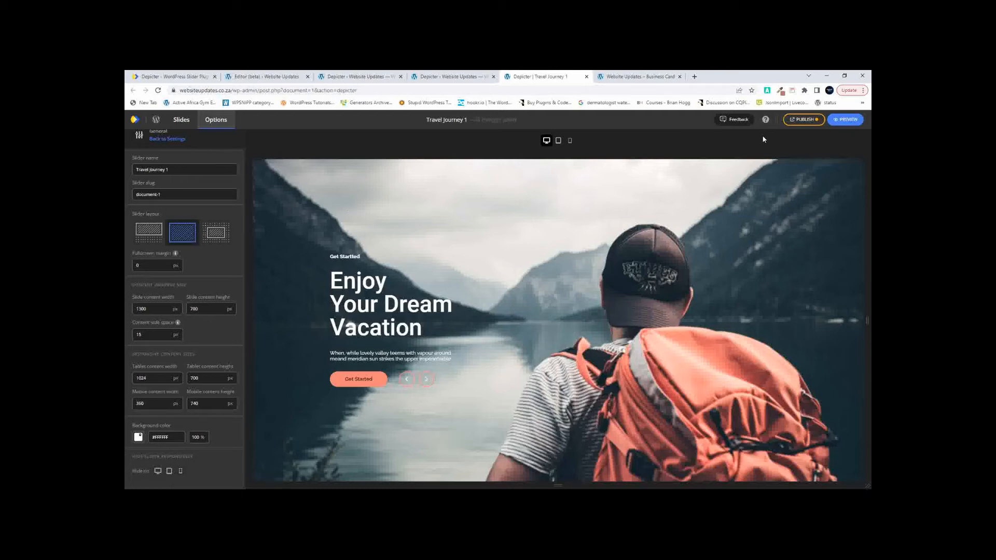
# - Publish the fullscreen layout change and check the Travel Journey 1 slider on the website's front page
pyautogui.click(804, 120)
pyautogui.click(775, 165)
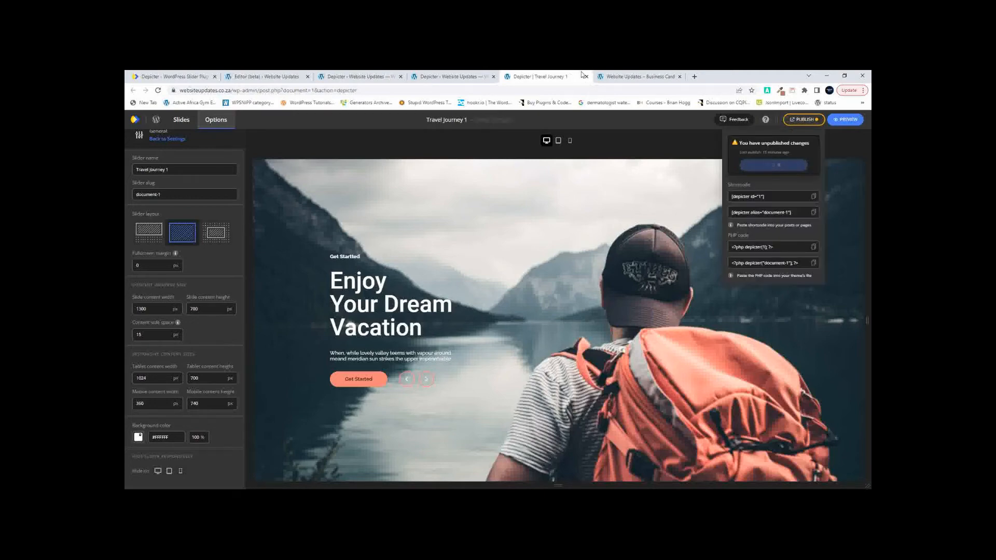
pyautogui.click(630, 77)
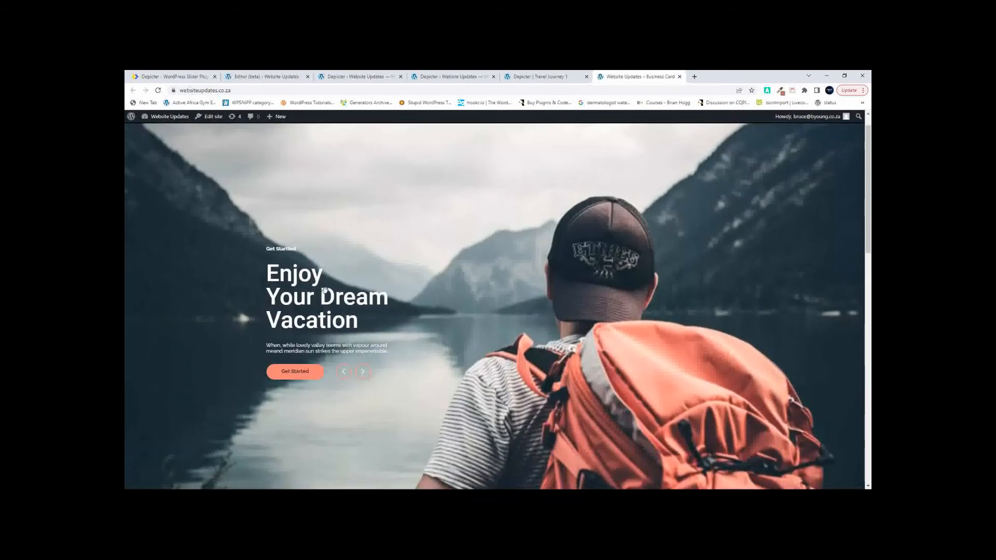
pyautogui.scroll(-5, 410, 315)
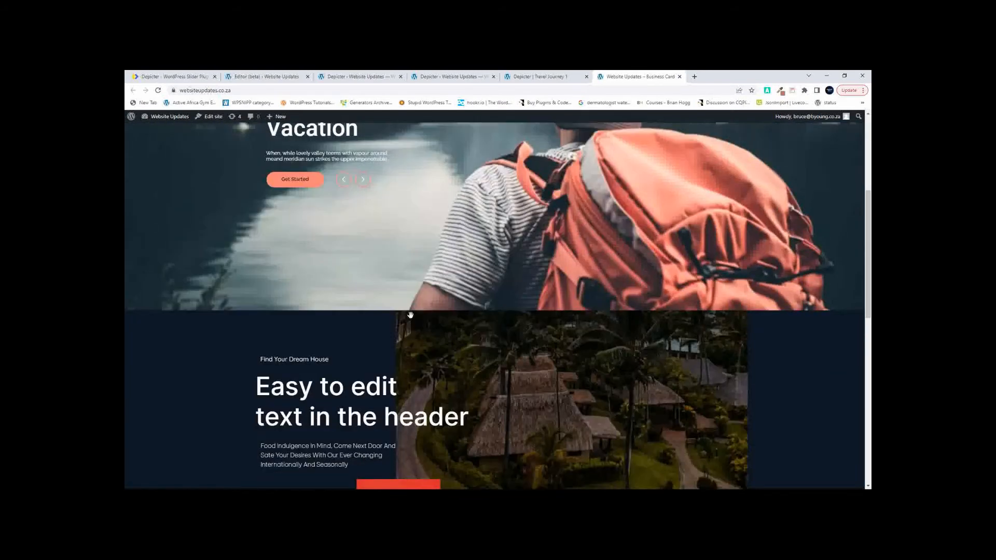
pyautogui.scroll(6, 410, 315)
pyautogui.scroll(-4, 411, 315)
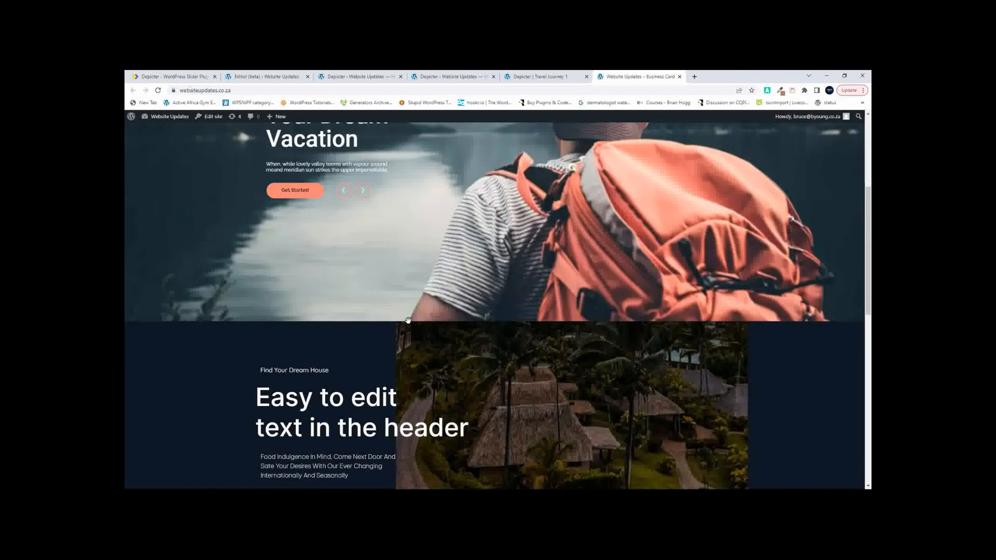
# - Back in the slider editor, switch to the full-width layout, set the slide content height to 500 px and publish the changes
pyautogui.click(558, 77)
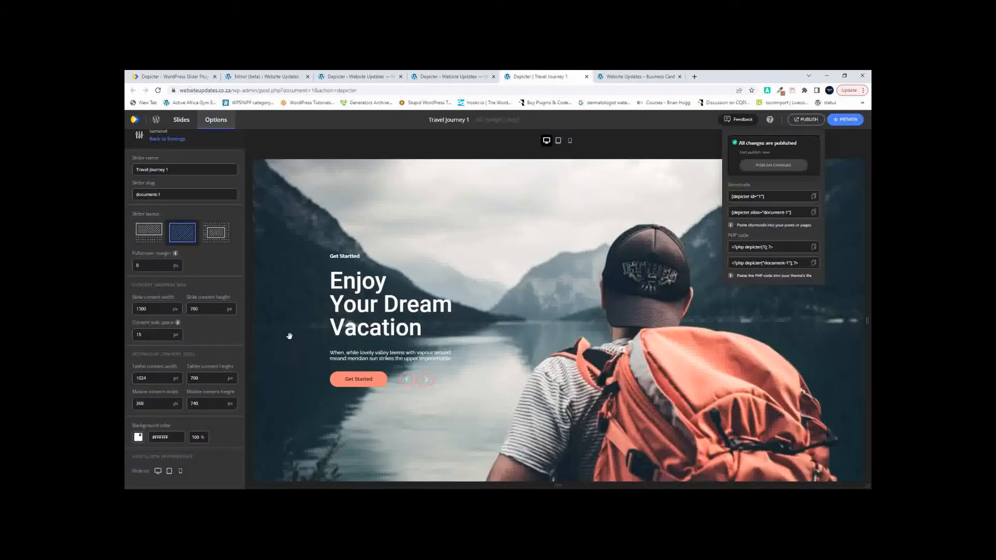
pyautogui.click(149, 234)
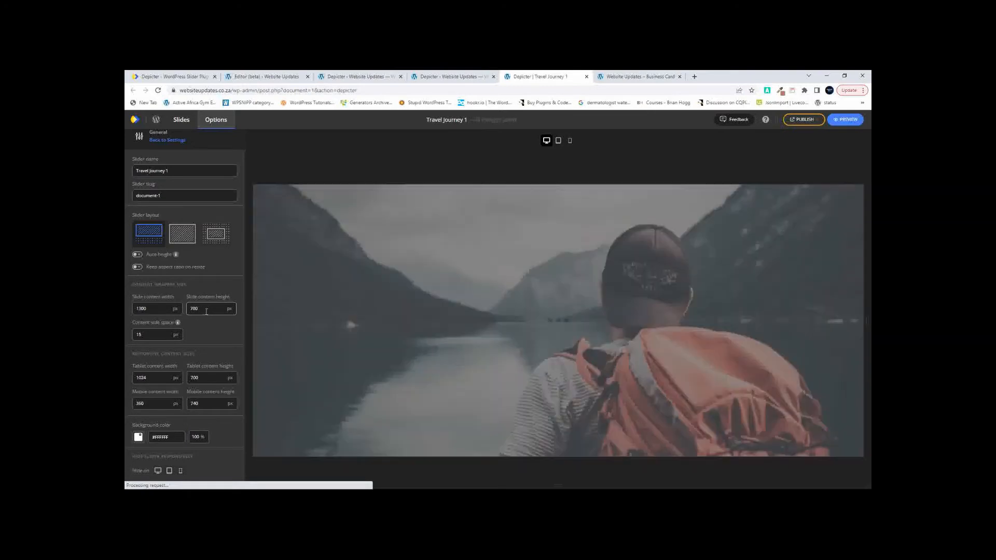
pyautogui.moveTo(208, 310); pyautogui.dragTo(186, 310)
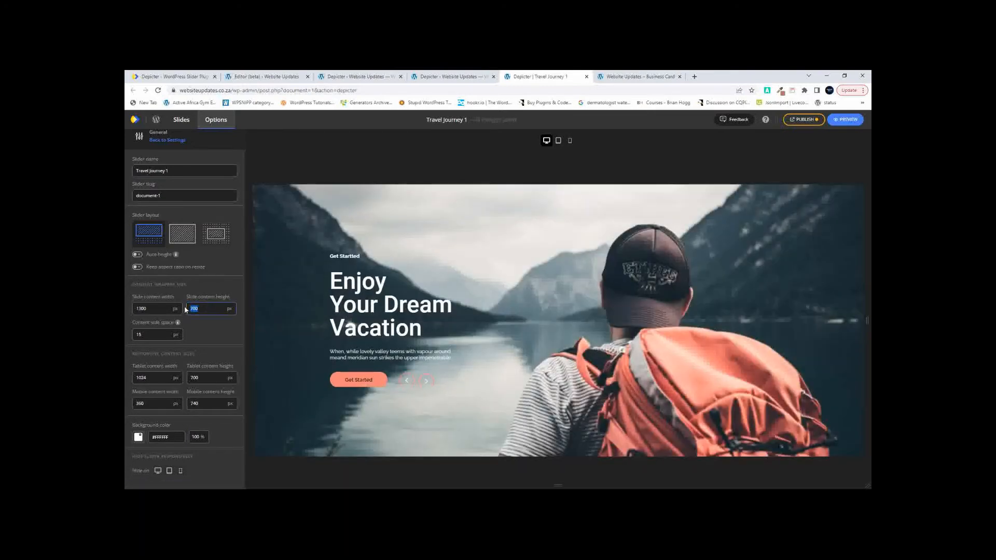
pyautogui.write('500')
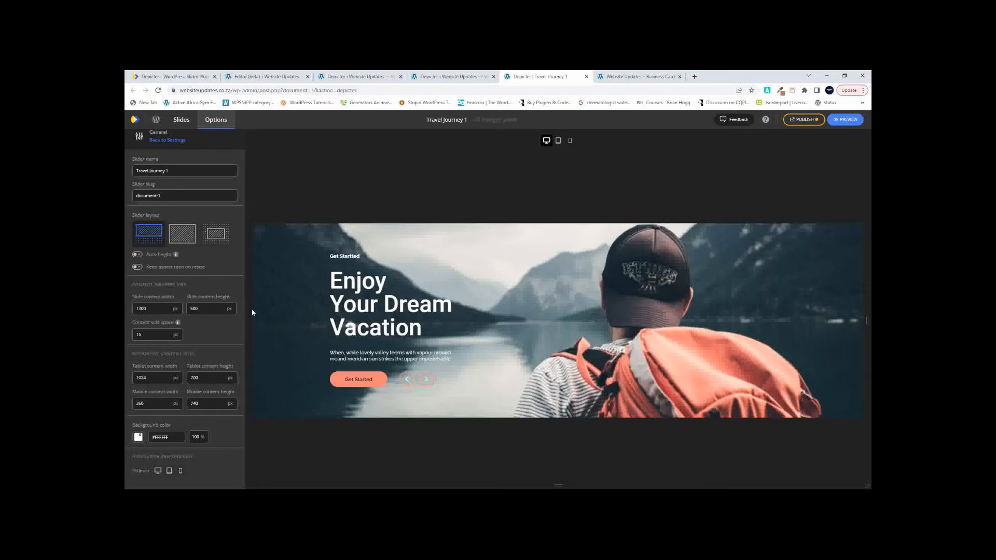
pyautogui.click(805, 119)
pyautogui.click(769, 166)
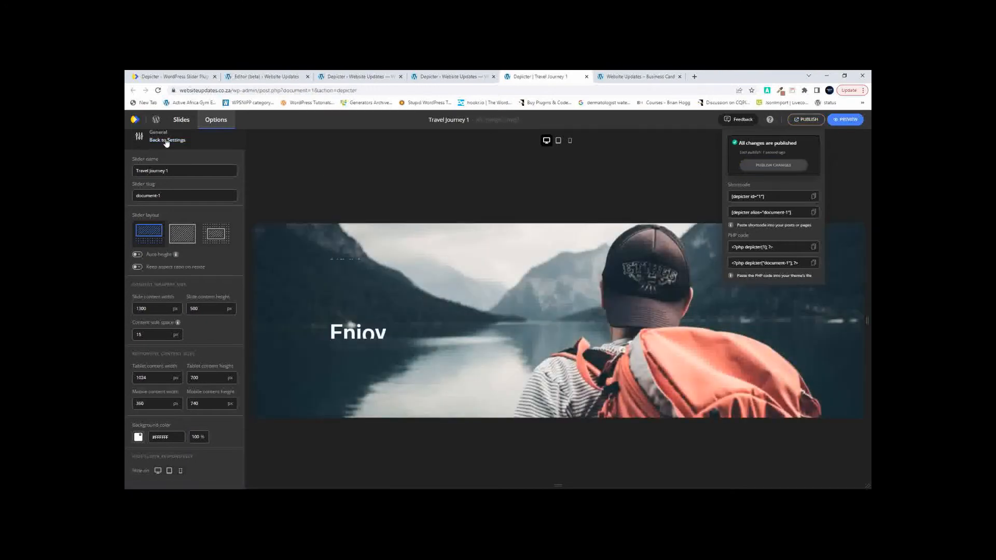
# - Enable Auto slideshow in the slider's navigation options
pyautogui.click(166, 142)
pyautogui.click(157, 172)
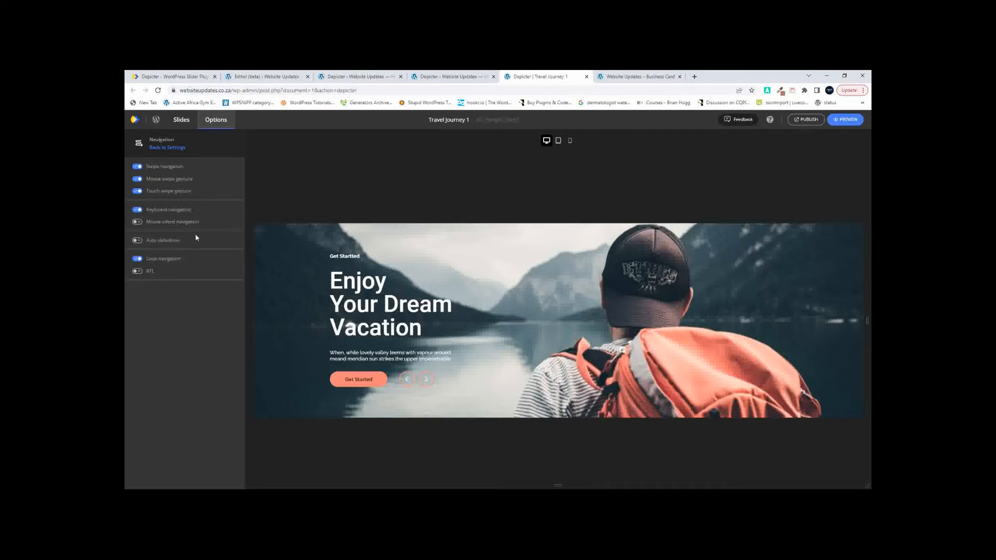
pyautogui.click(137, 241)
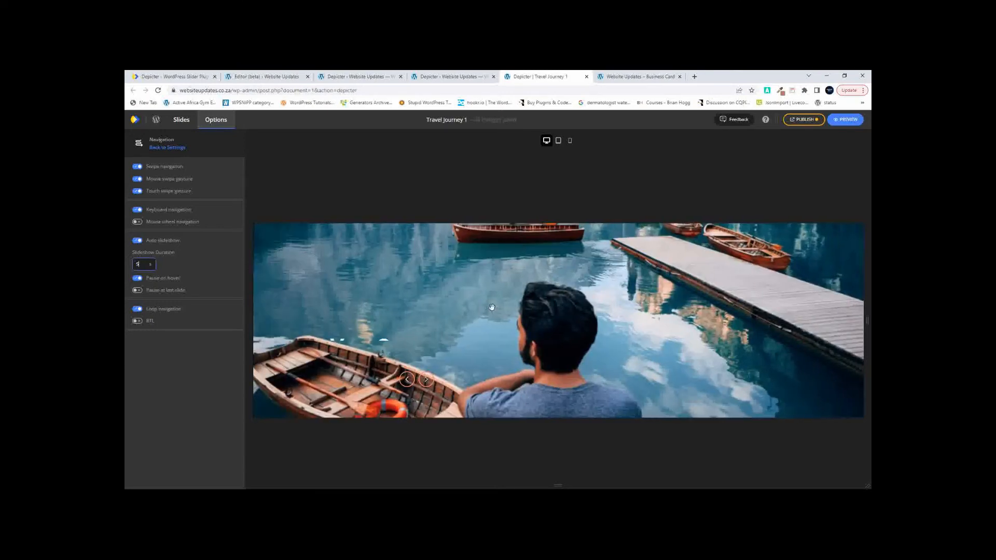
# - Test the slider's previous and next arrows in the preview and publish the navigation changes
pyautogui.click(429, 381)
pyautogui.click(407, 381)
pyautogui.click(407, 381)
pyautogui.click(428, 379)
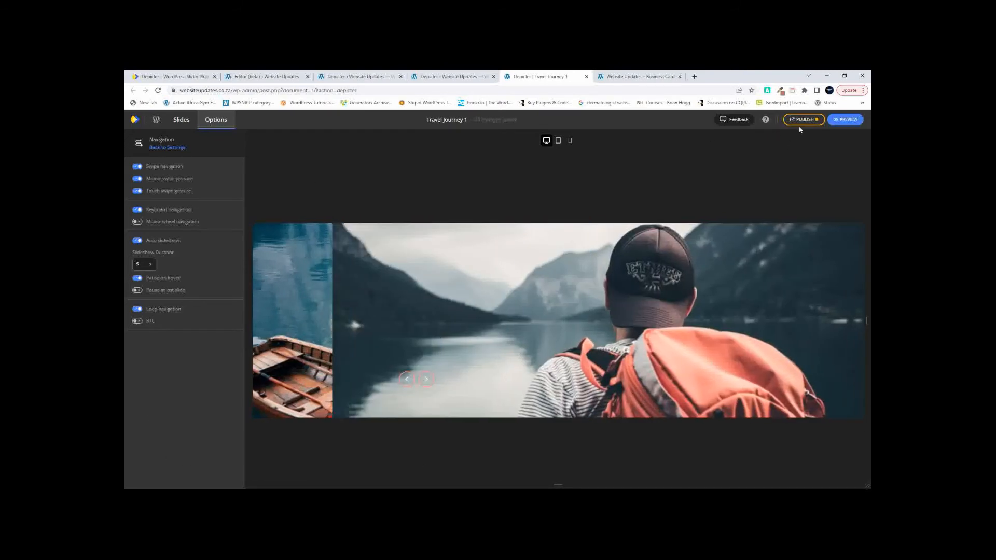
pyautogui.click(807, 126)
pyautogui.click(777, 166)
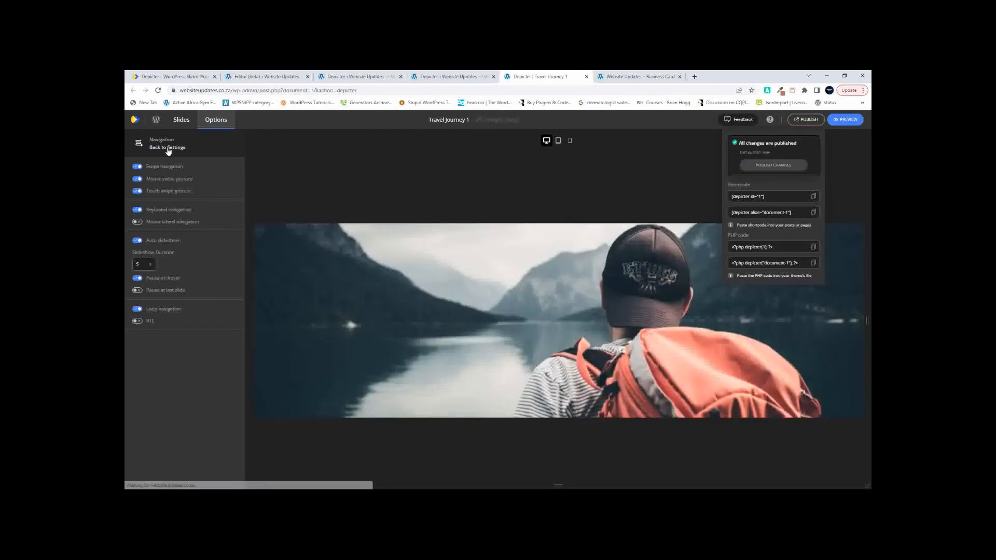
# - Set the sliding transition type to Fade in the sliding animation options
pyautogui.click(168, 148)
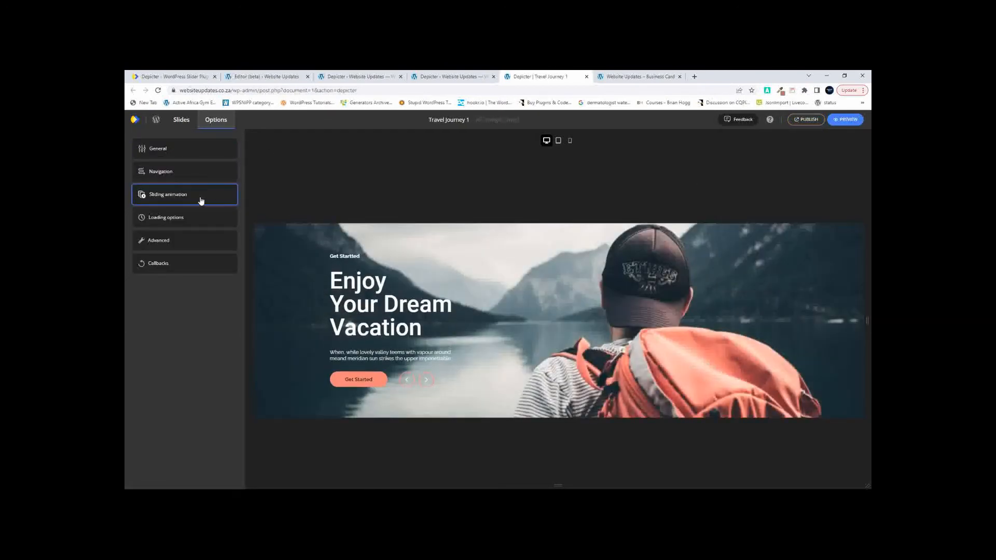
pyautogui.click(183, 199)
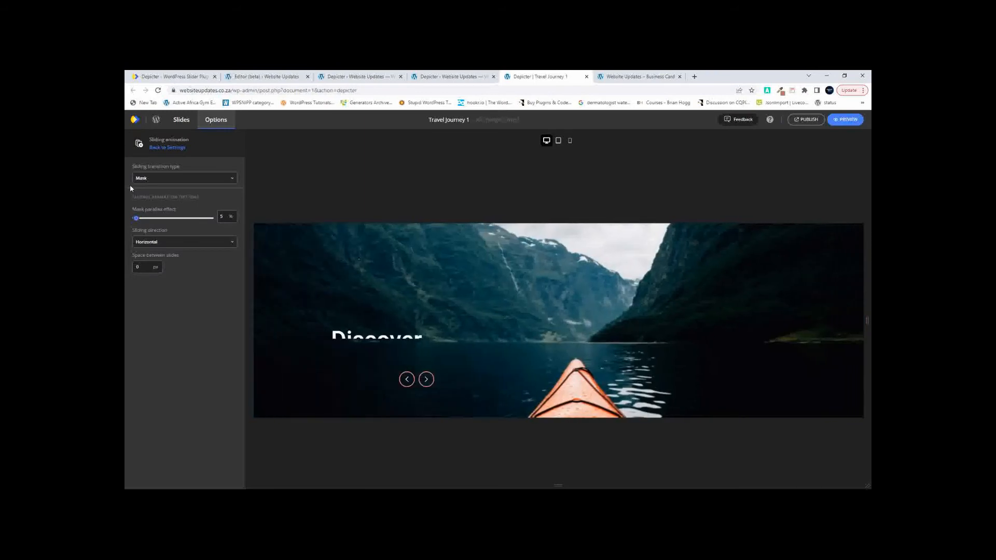
pyautogui.click(168, 181)
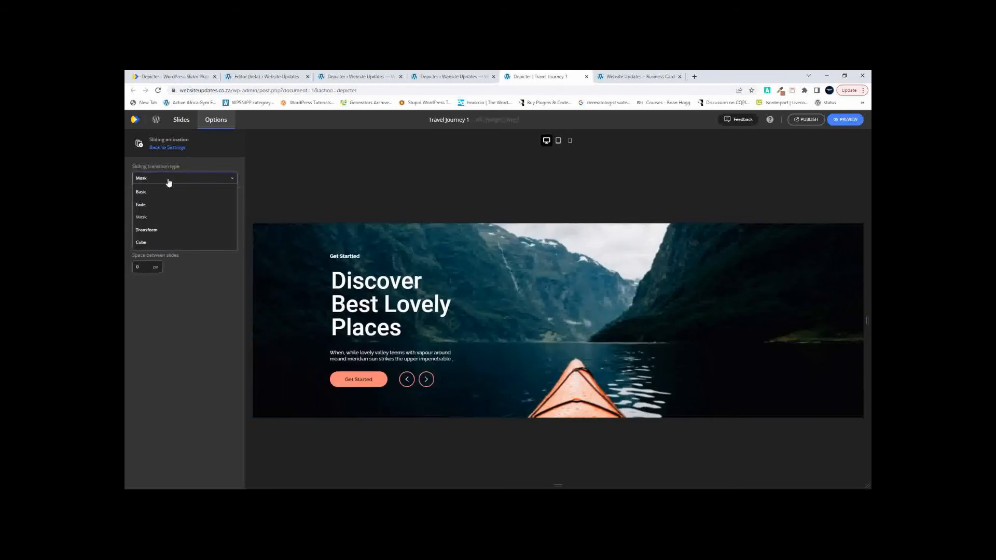
pyautogui.click(158, 204)
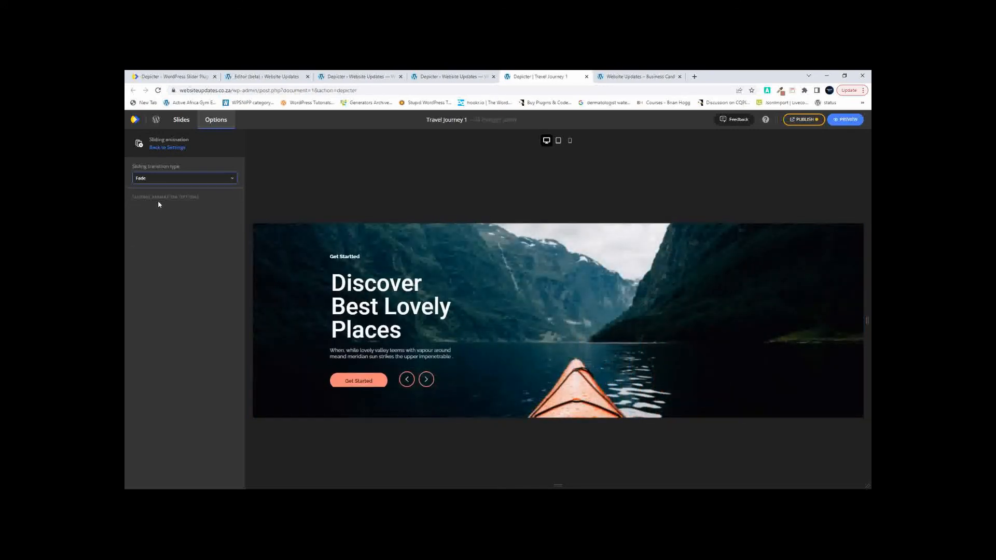
# - Choose the dot-cluster loading symbol in the loading options and look at the advanced class name and custom style settings
pyautogui.click(167, 148)
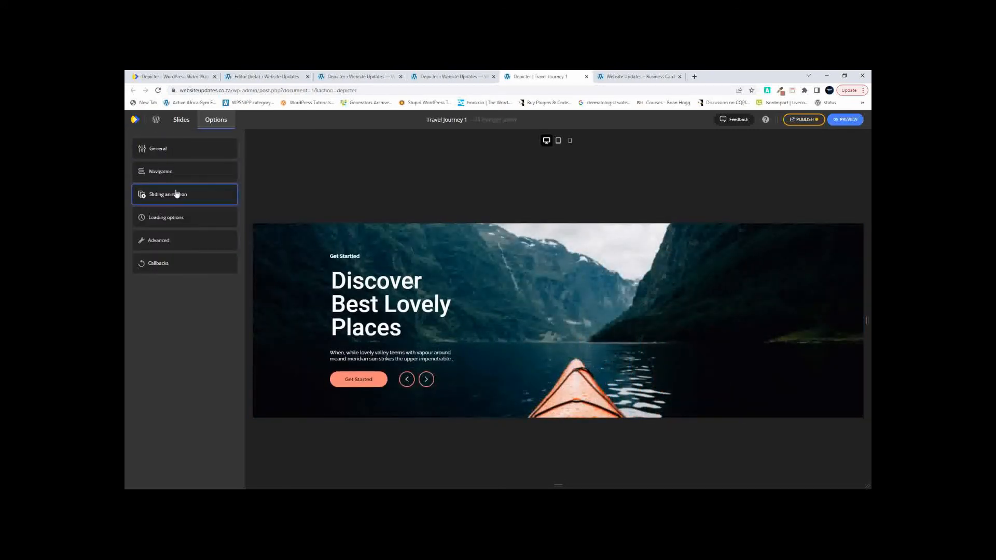
pyautogui.click(170, 224)
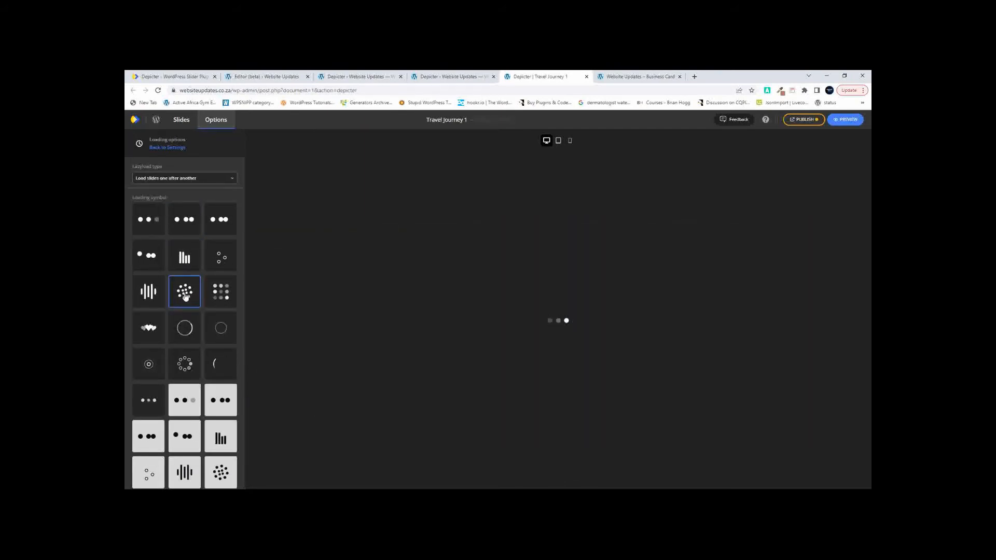
pyautogui.click(160, 148)
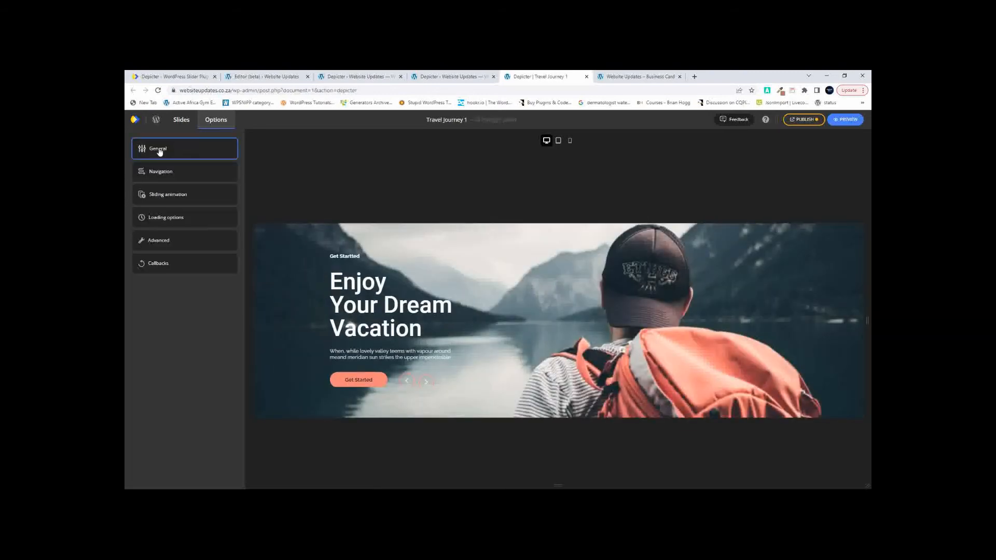
pyautogui.click(173, 240)
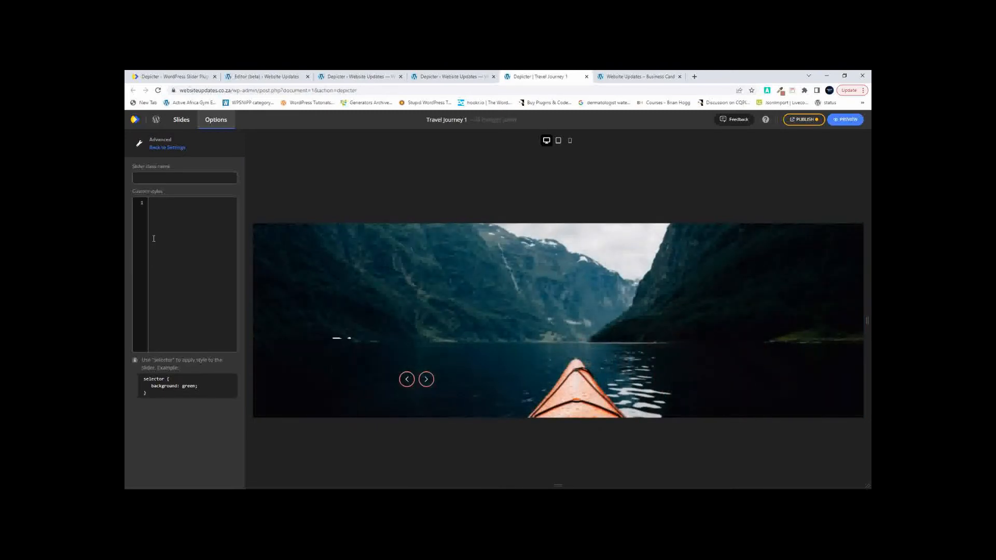
pyautogui.click(161, 148)
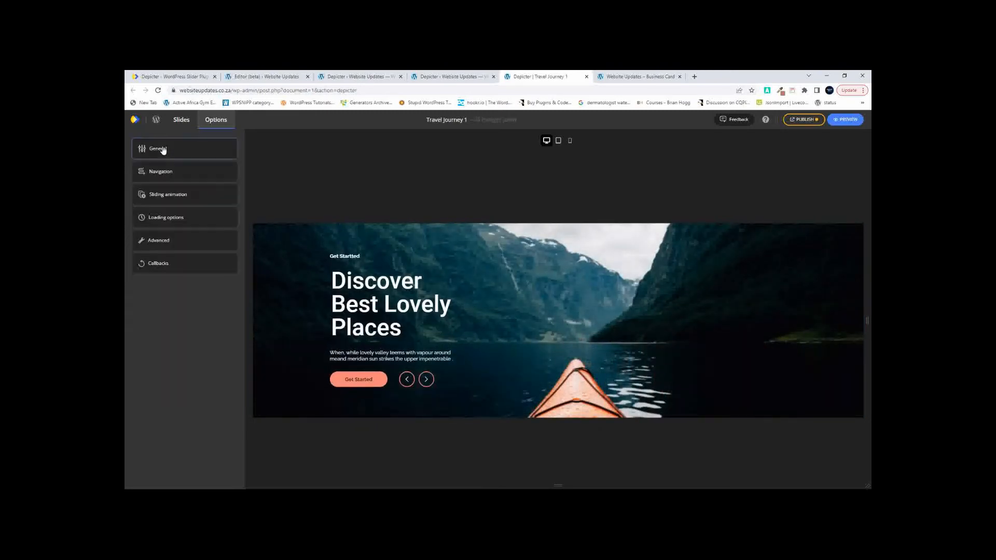
# - Look through the events available for the slider's callbacks
pyautogui.click(157, 263)
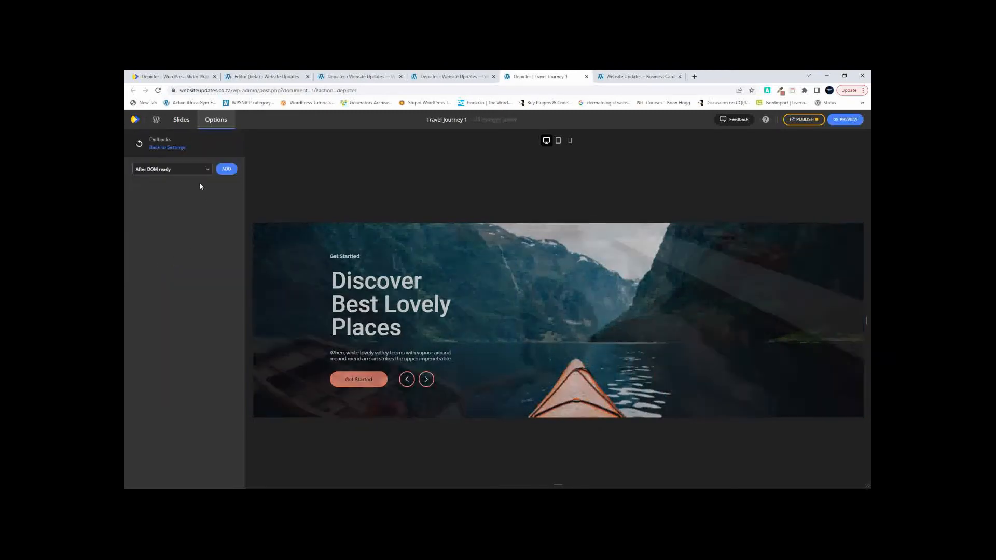
pyautogui.click(182, 170)
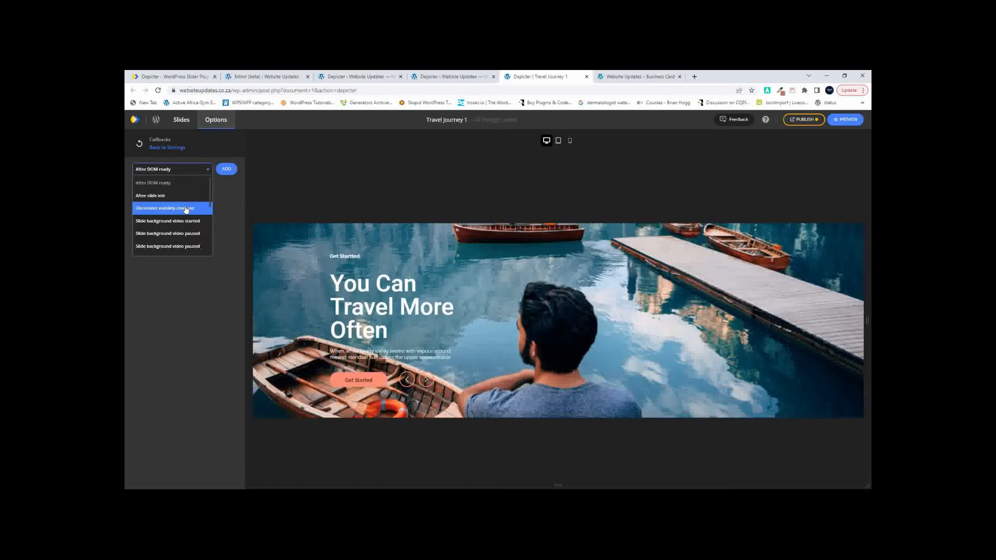
pyautogui.scroll(-3, 185, 210)
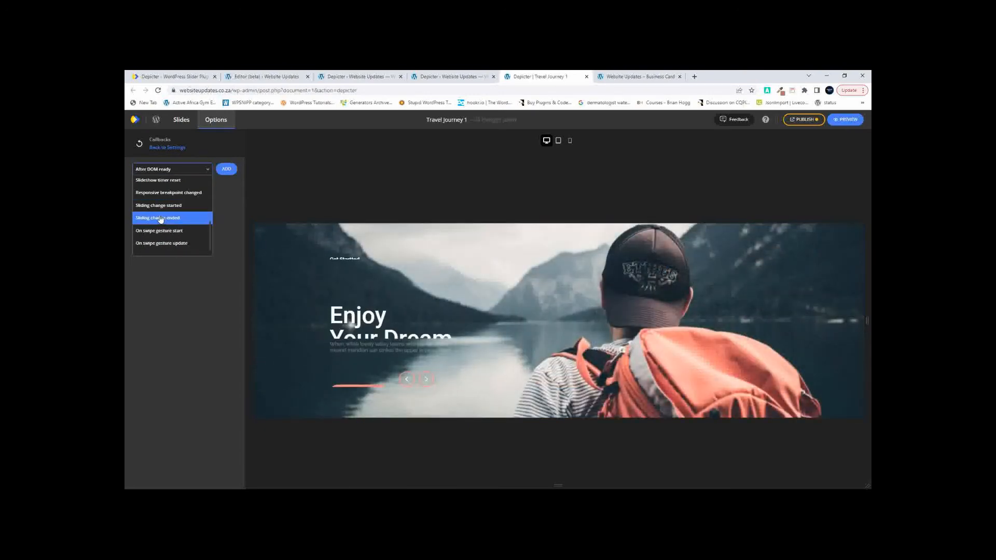
pyautogui.scroll(2, 158, 223)
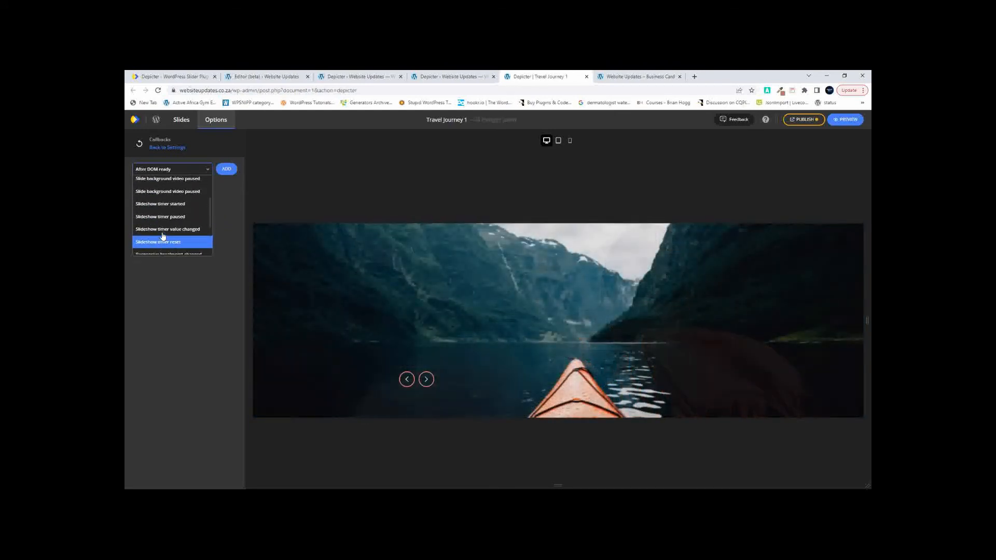
pyautogui.scroll(2, 163, 231)
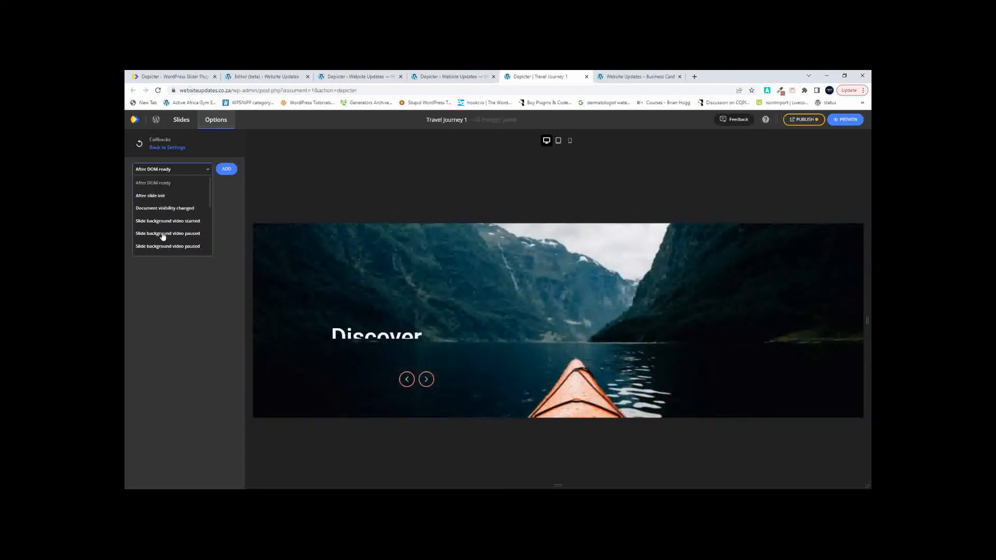
# - Try adding a callback for the Slideshow timer started event and remove it from the slider
pyautogui.click(165, 199)
pyautogui.click(171, 171)
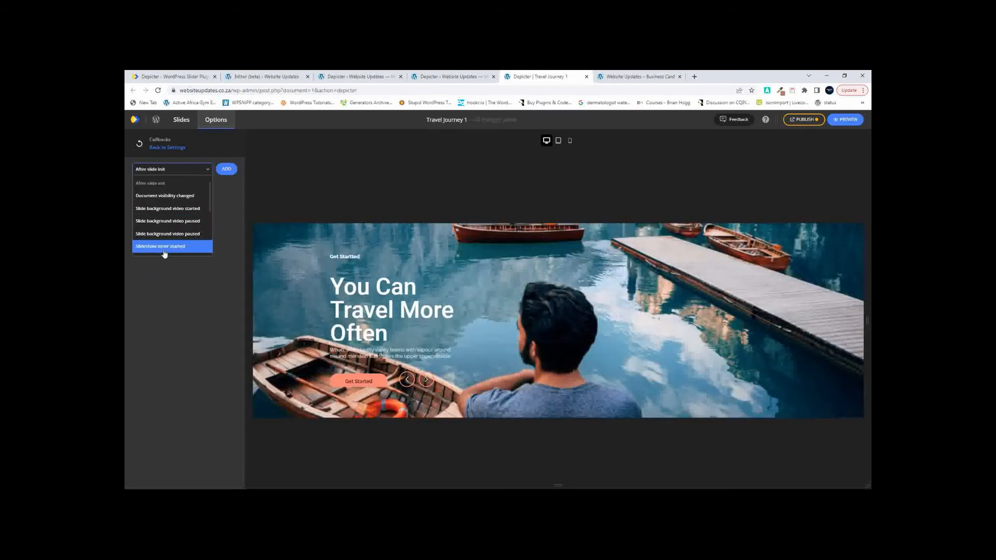
pyautogui.click(161, 247)
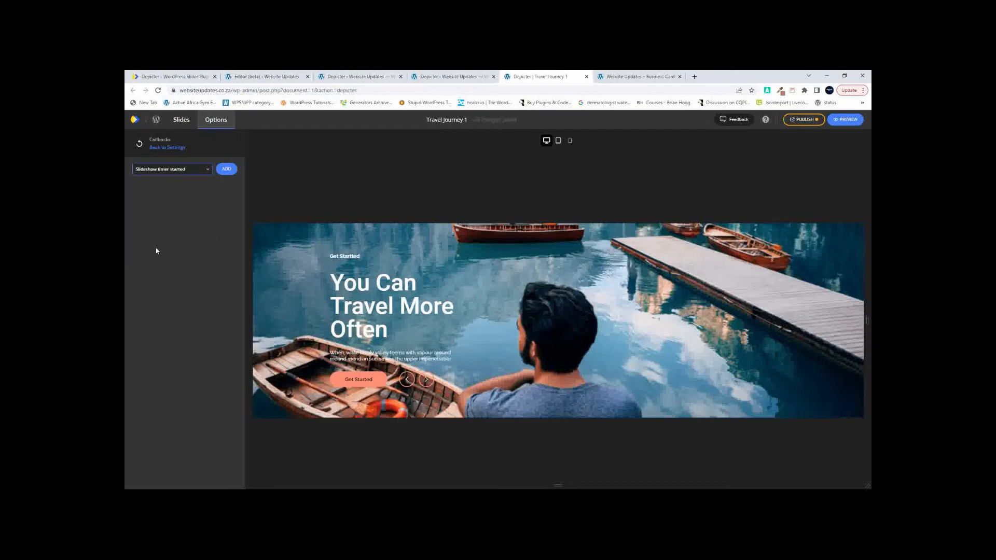
pyautogui.click(224, 172)
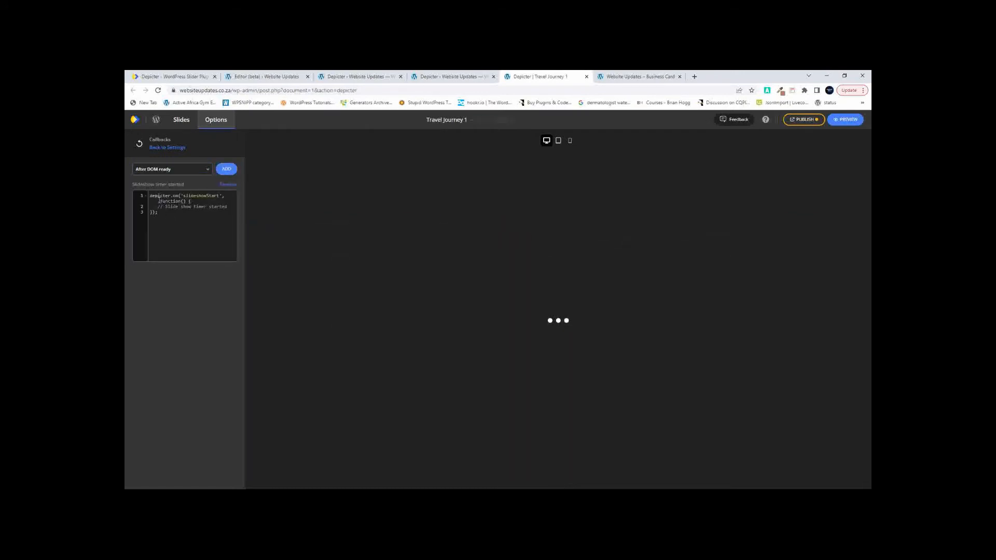
pyautogui.click(184, 233)
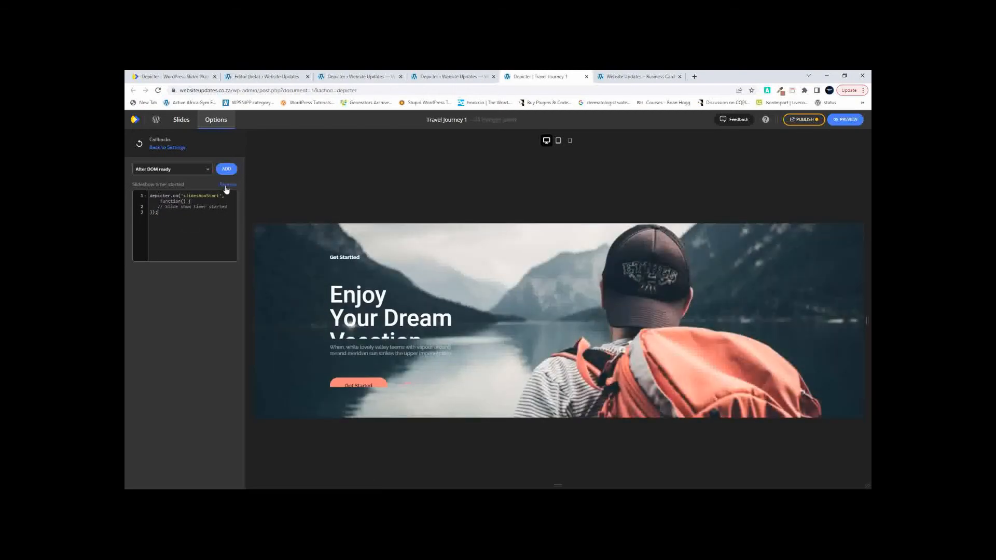
pyautogui.click(226, 185)
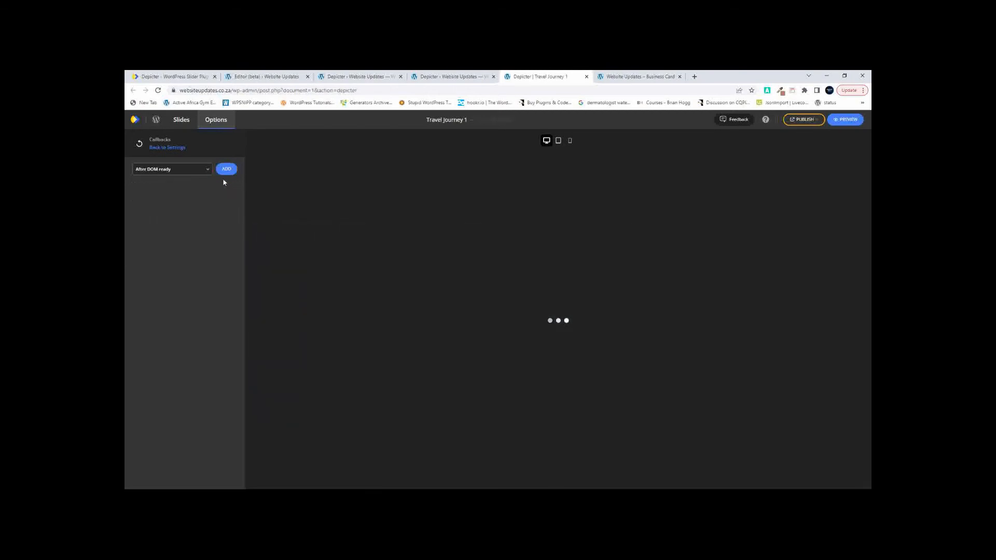
# - Leave the callback options, open the slides editor and browse the stock photo categories
pyautogui.click(169, 147)
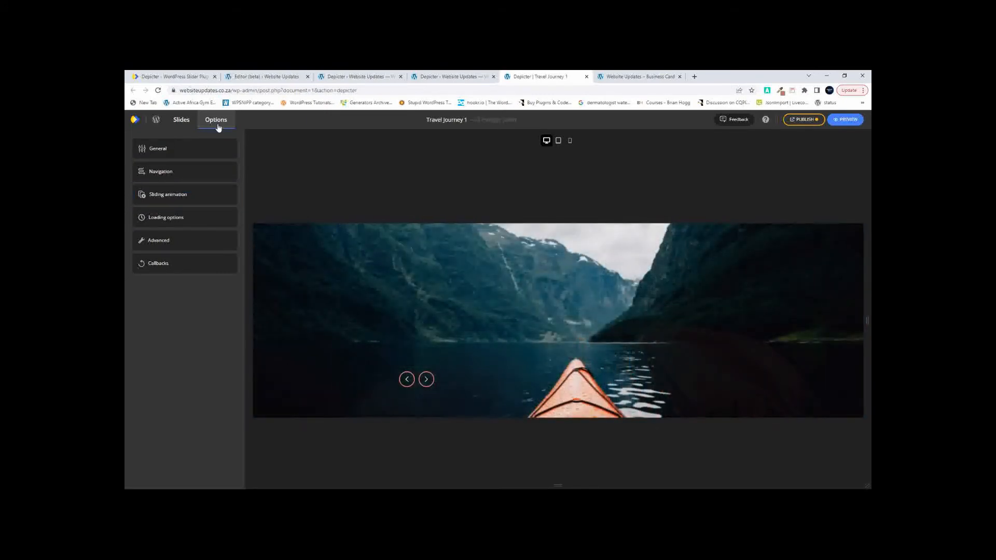
pyautogui.click(188, 124)
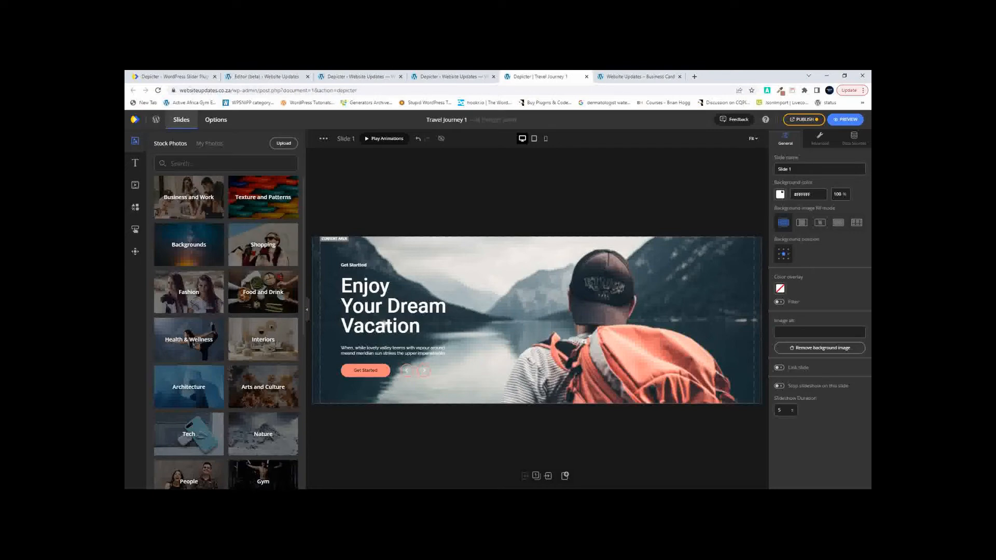
pyautogui.scroll(-4, 223, 317)
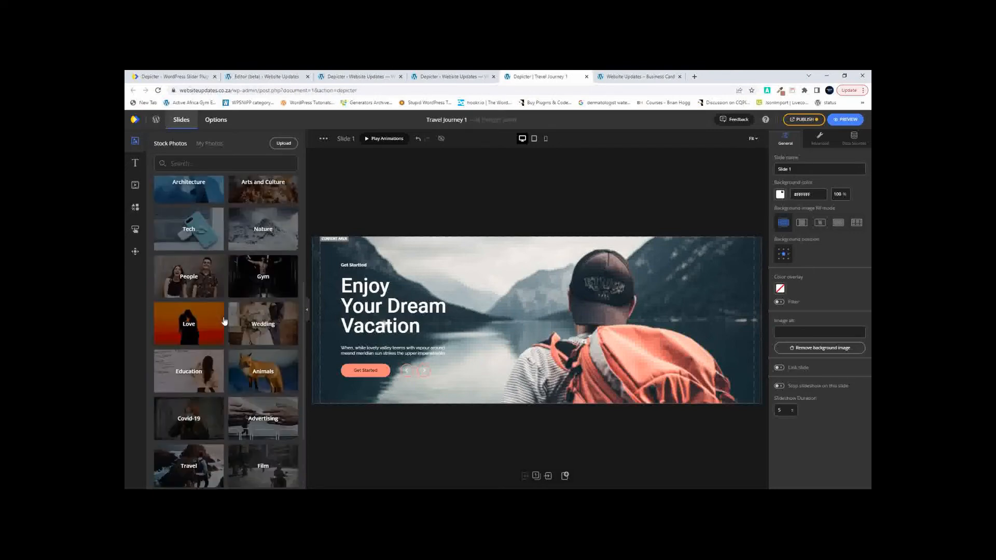
# - Look through the stock photo categories, own photos, video sources and basic shapes available for the slide
pyautogui.scroll(4, 224, 321)
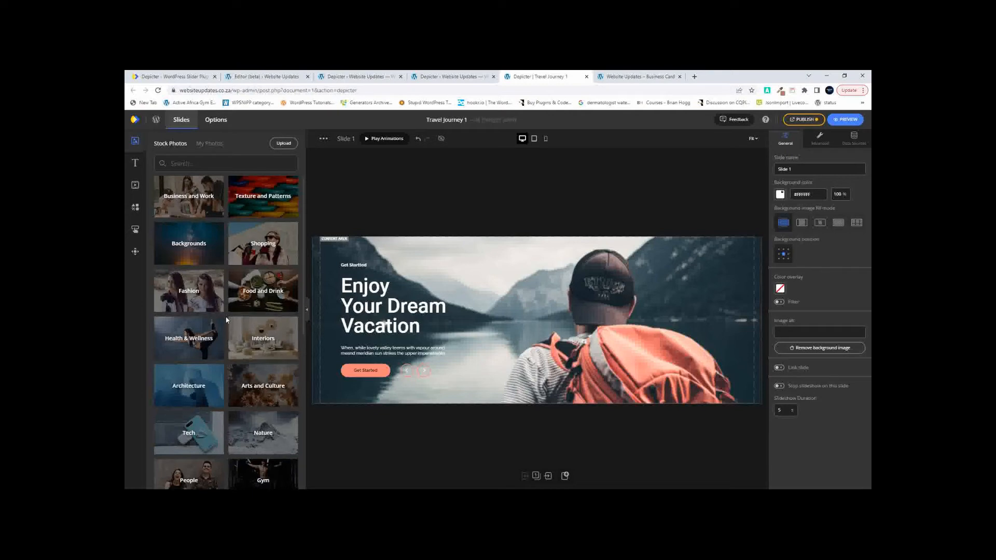
pyautogui.click(208, 145)
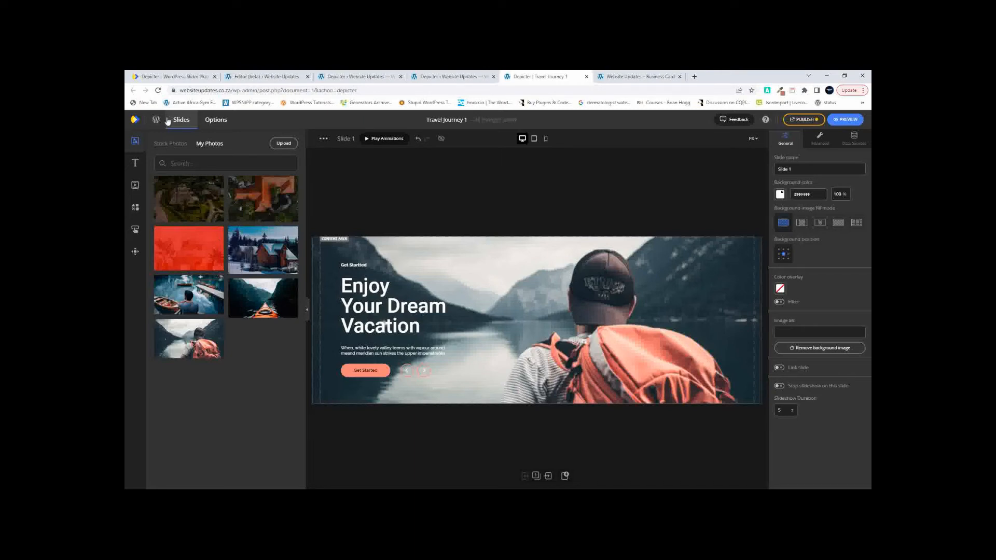
pyautogui.click(168, 144)
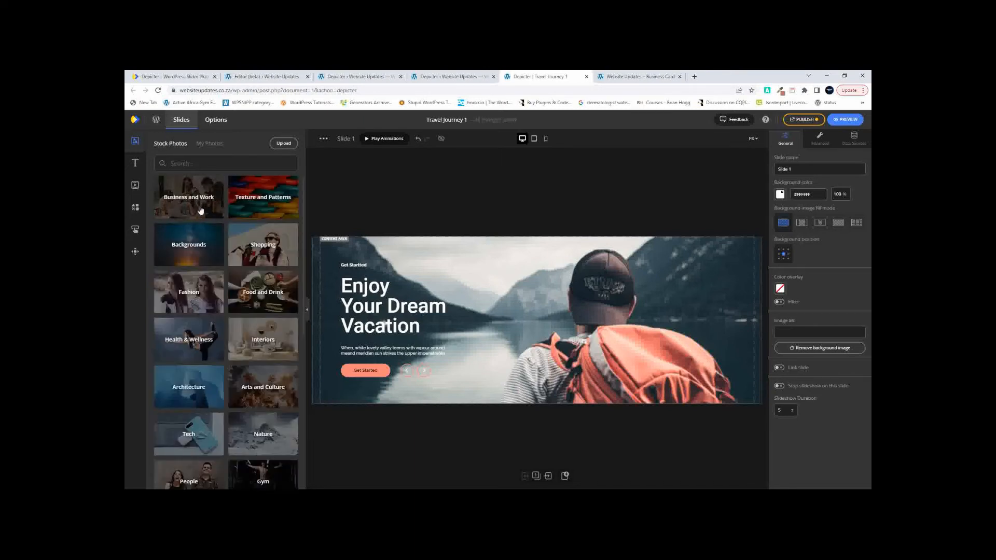
pyautogui.click(134, 190)
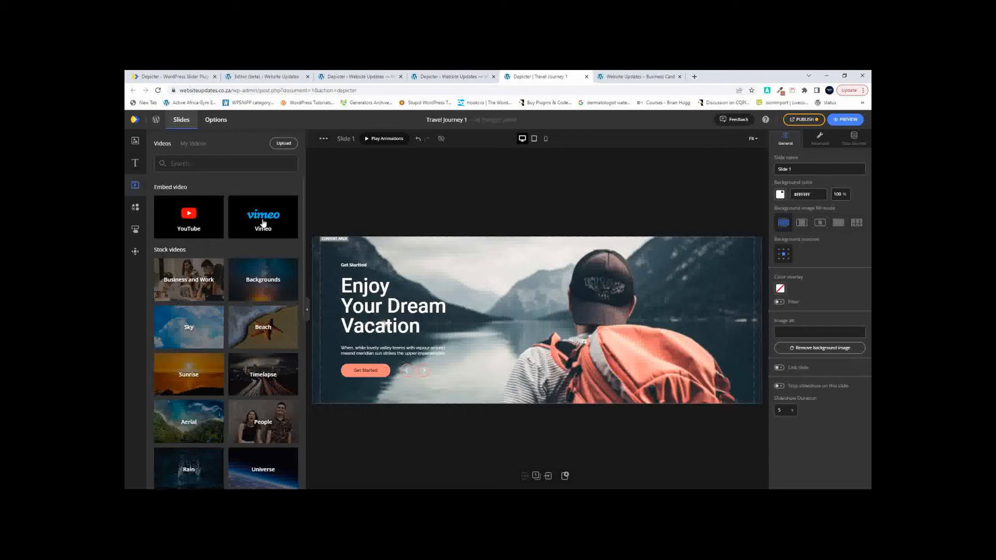
pyautogui.click(138, 209)
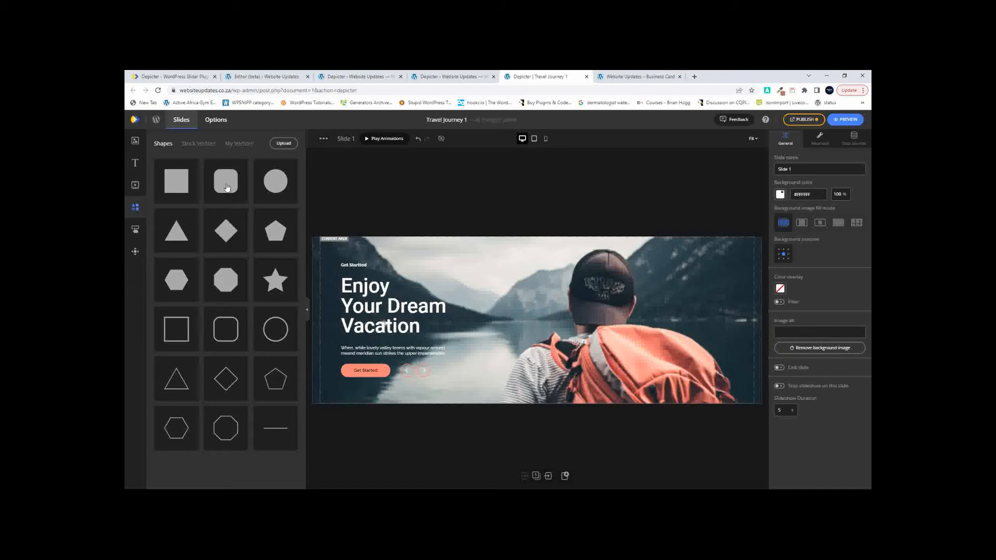
# - Try placing a rounded square between the heading and the hiker, deleting it after each attempt
pyautogui.moveTo(227, 187); pyautogui.dragTo(488, 293)
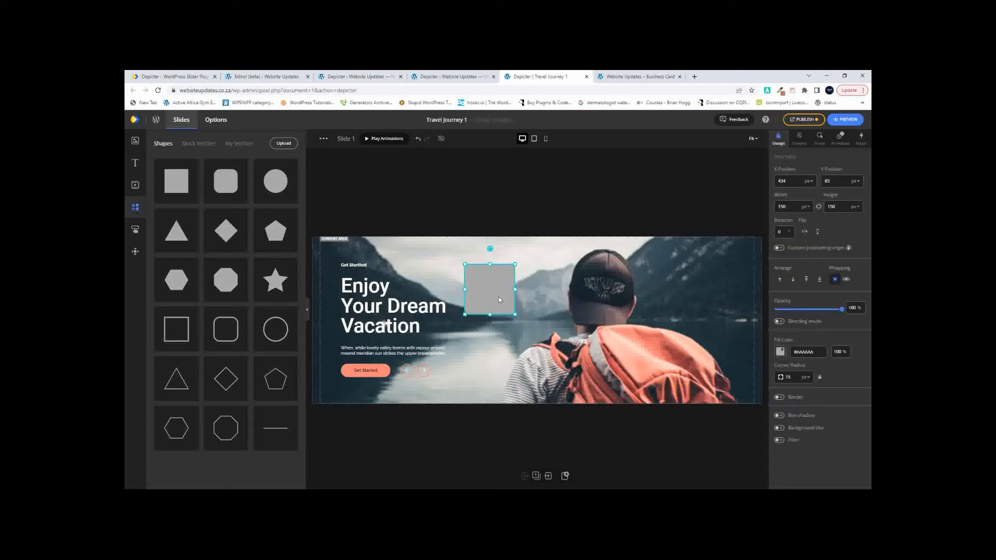
pyautogui.press('Delete')
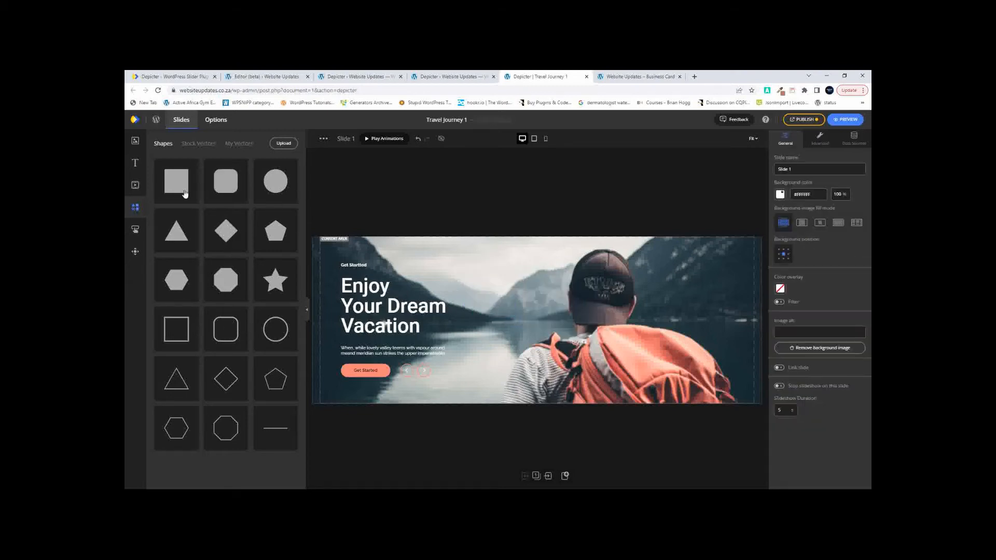
pyautogui.click(218, 188)
pyautogui.moveTo(334, 256); pyautogui.dragTo(489, 280)
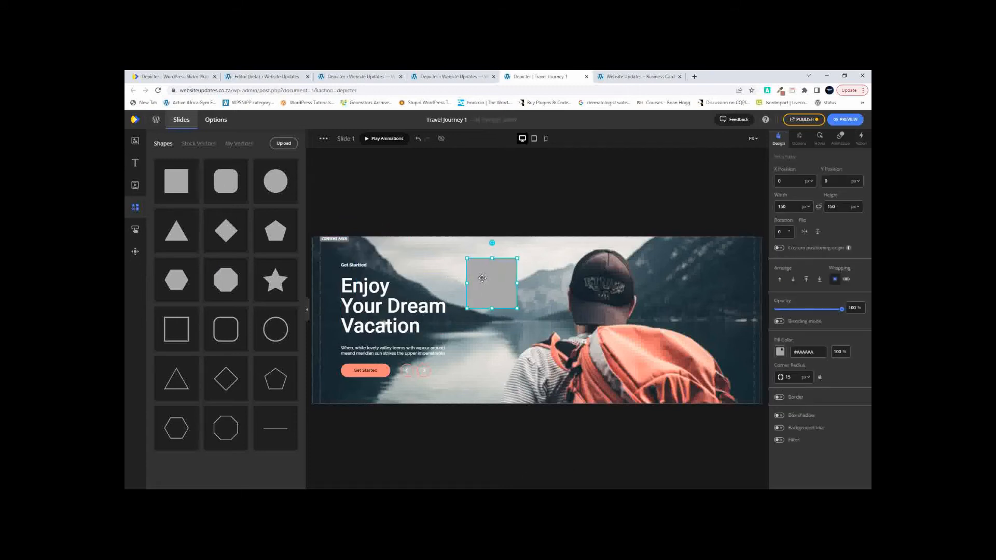
pyautogui.press('Delete')
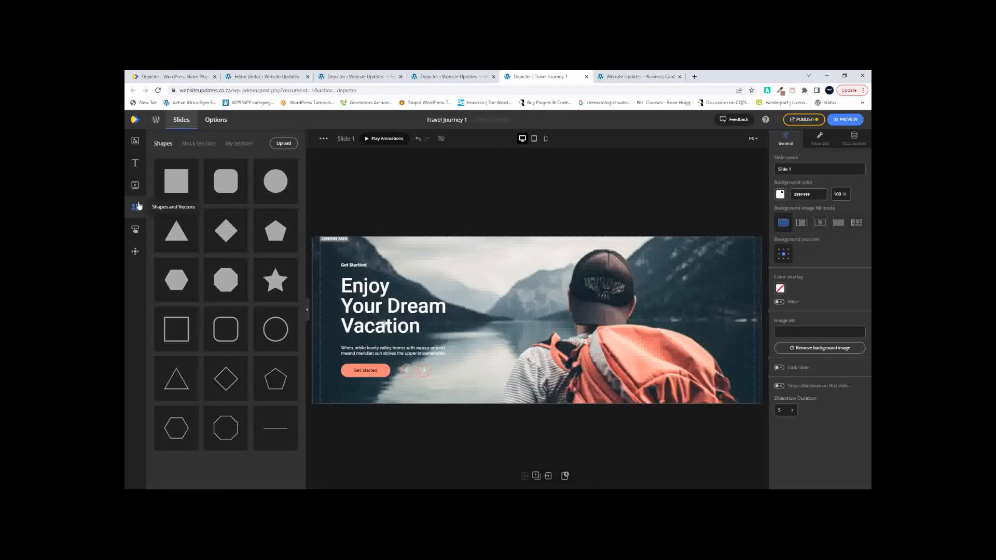
# - Open the Backgrounds category of stock photos and add the flying bird and the skyscraper photos to Slide 1
pyautogui.click(135, 140)
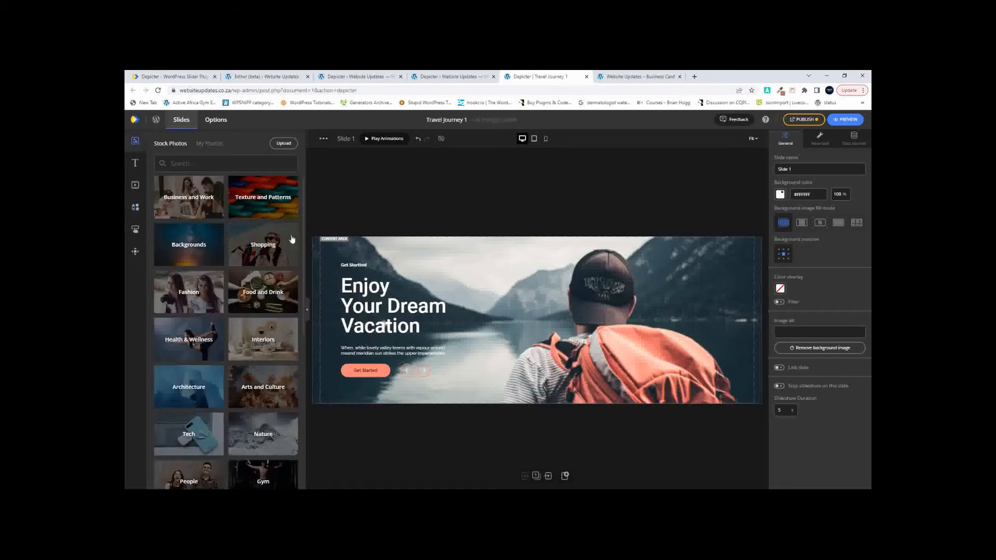
pyautogui.click(199, 238)
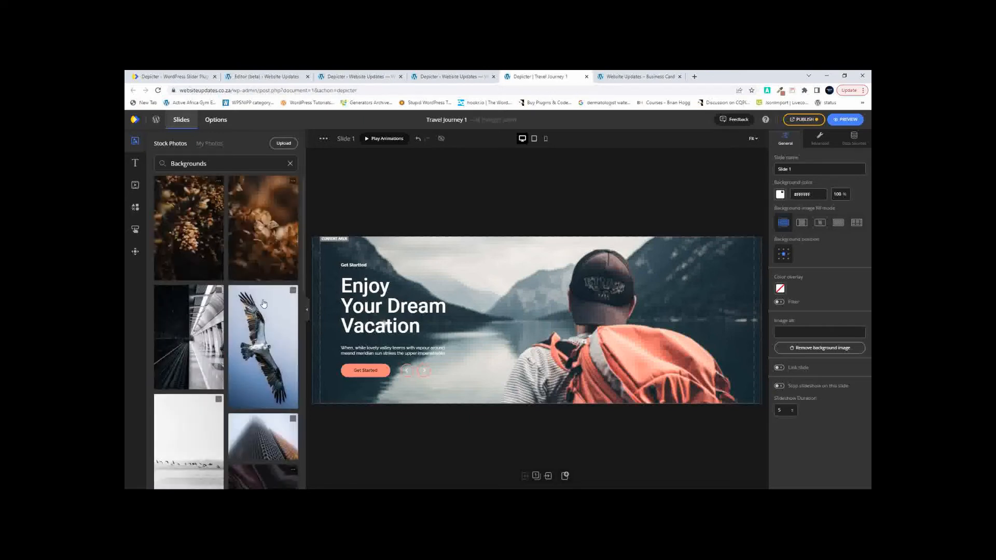
pyautogui.click(261, 332)
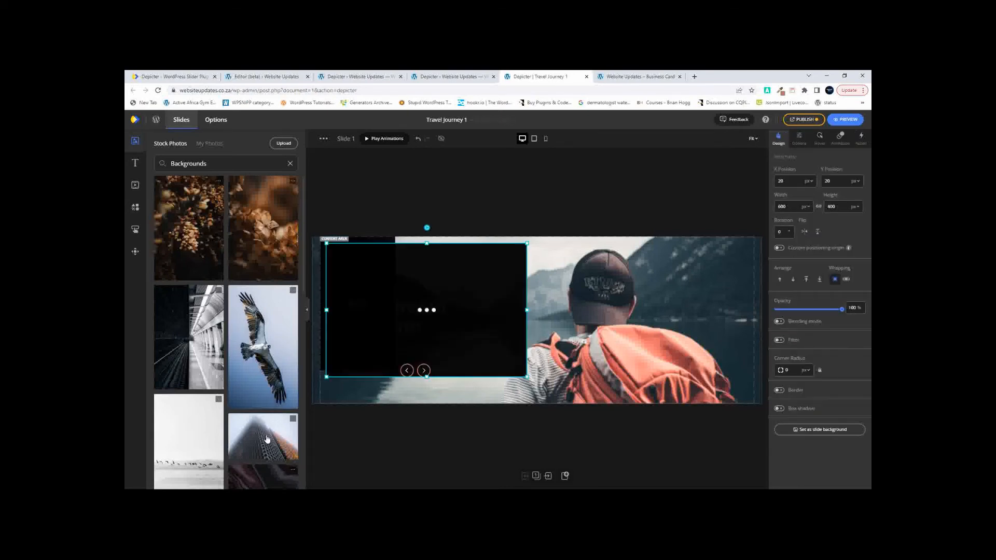
pyautogui.click(267, 440)
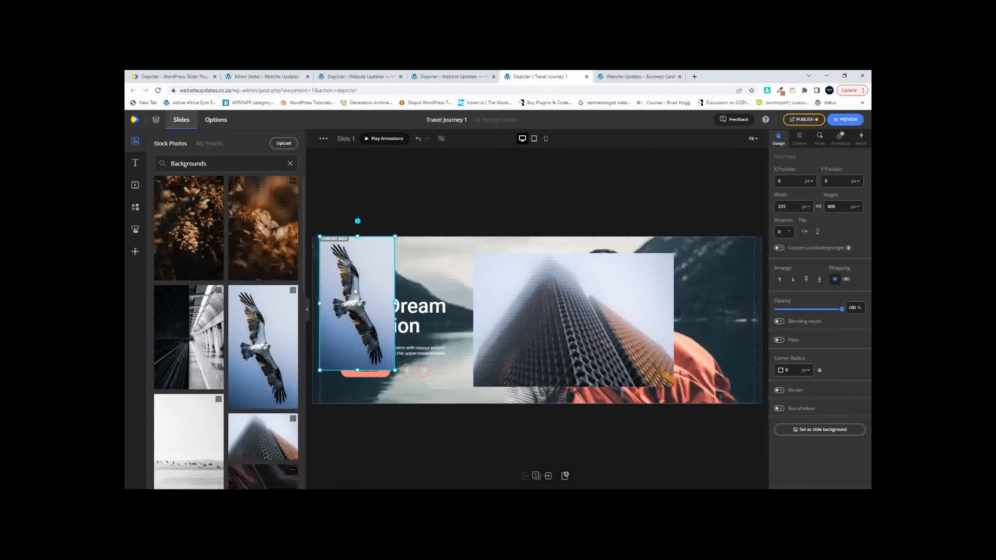
# - Delete the bird photo from Slide 1 and set the skyscraper photo as the slide background
pyautogui.press('Delete')
pyautogui.click(623, 290)
pyautogui.moveTo(622, 289); pyautogui.dragTo(523, 287)
pyautogui.rightClick(523, 287)
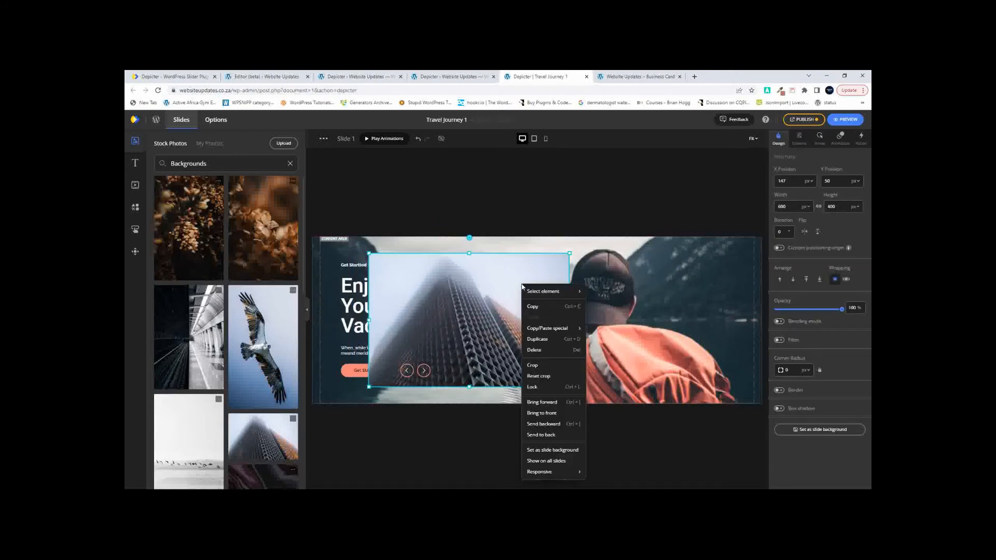
pyautogui.click(465, 301)
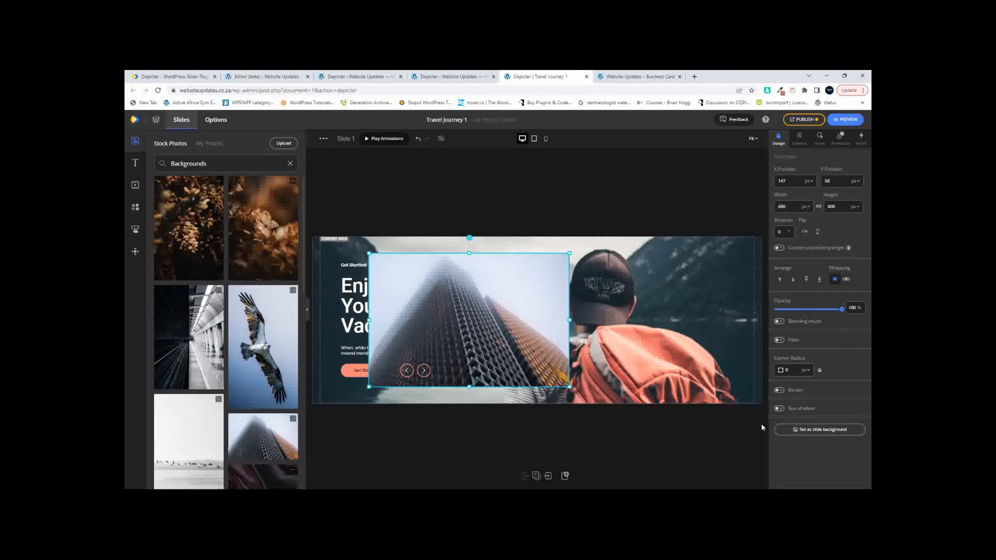
pyautogui.click(827, 430)
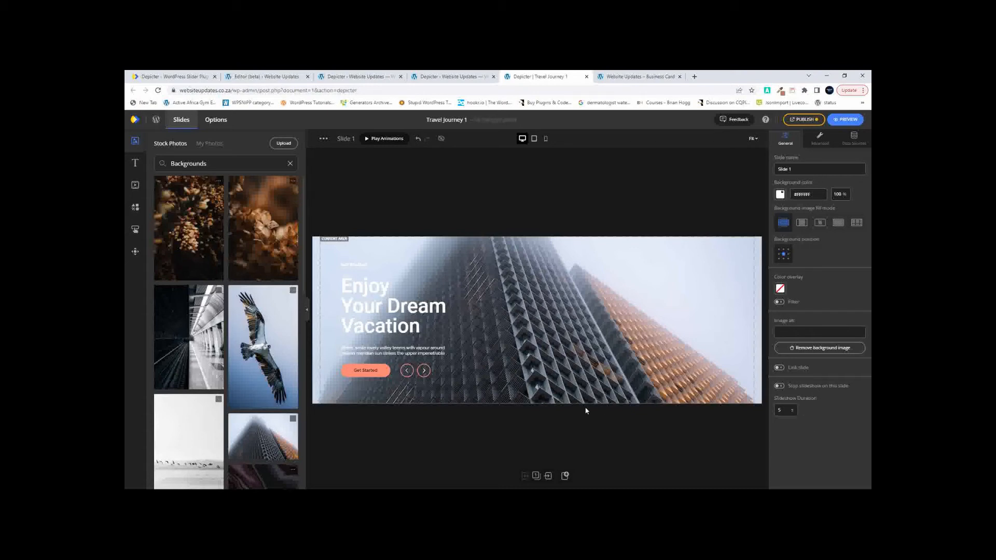
# - Show the slide thumbnails, try removing Slide 1's background image and undo the removal
pyautogui.click(536, 476)
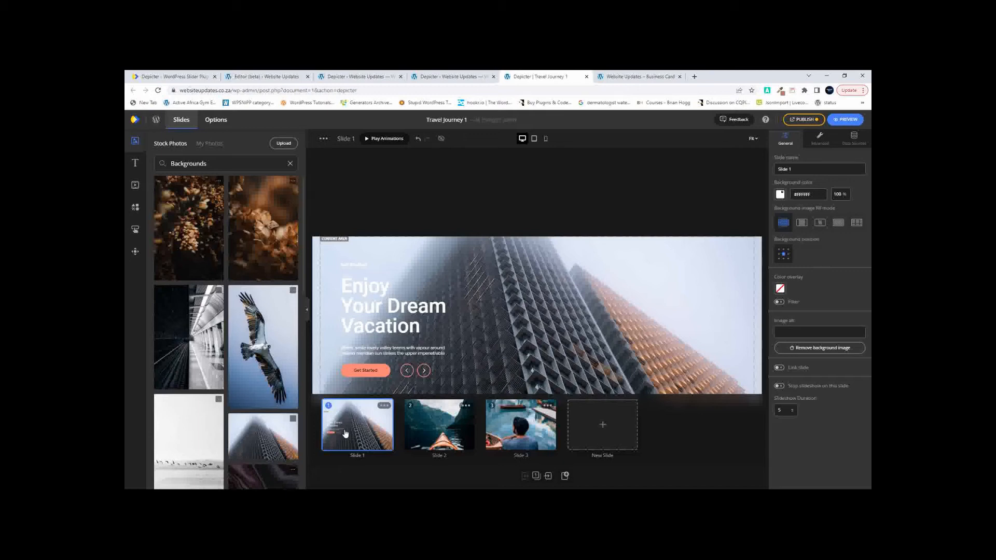
pyautogui.click(821, 348)
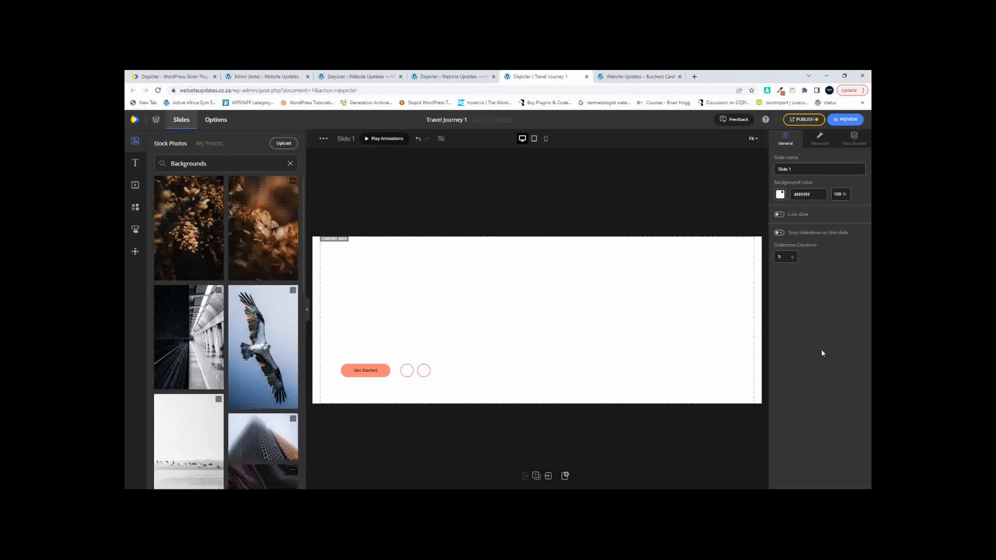
pyautogui.click(418, 140)
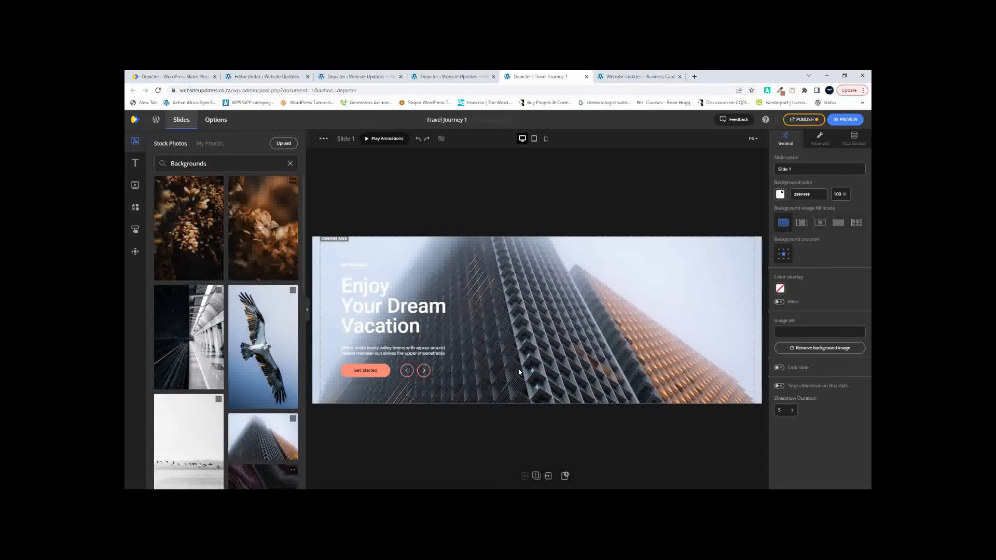
# - Examine the commands offered for the slide and its heading text, including the copy/paste special and responsive reset options
pyautogui.rightClick(531, 307)
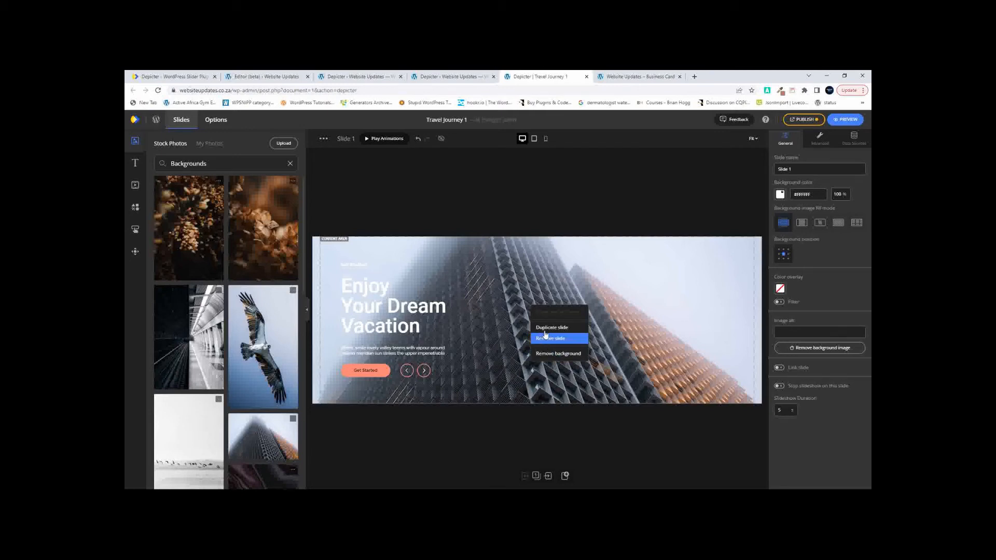
pyautogui.rightClick(425, 311)
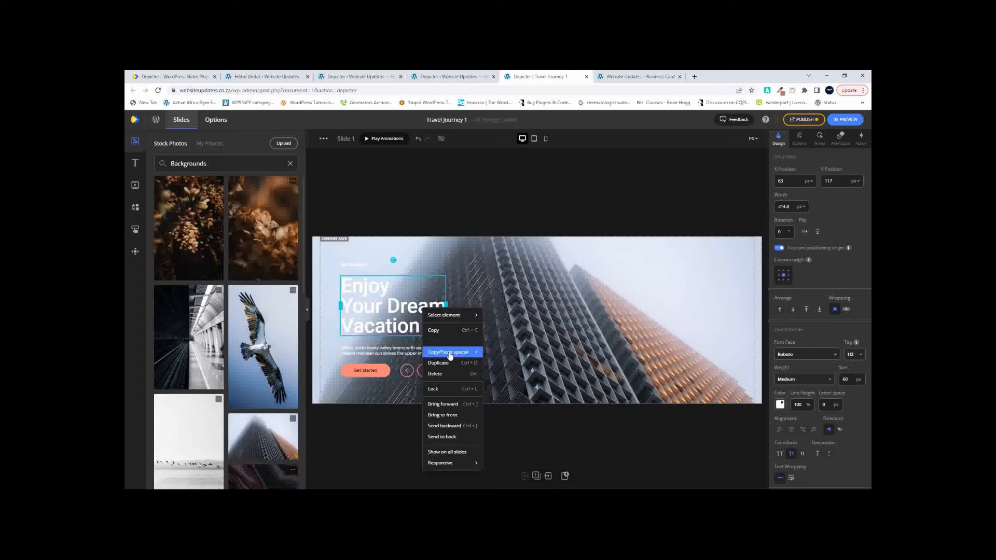
pyautogui.moveTo(451, 357)
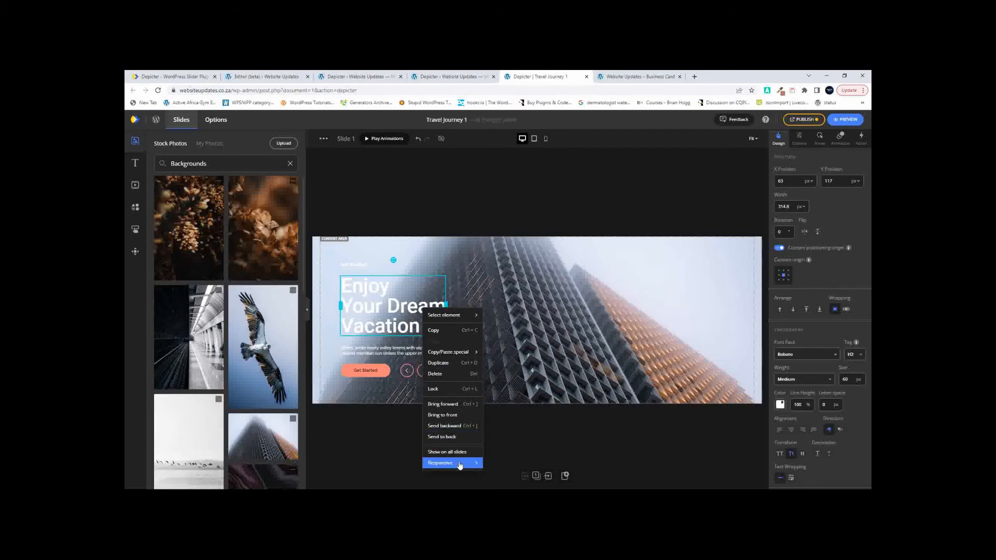
pyautogui.moveTo(456, 465)
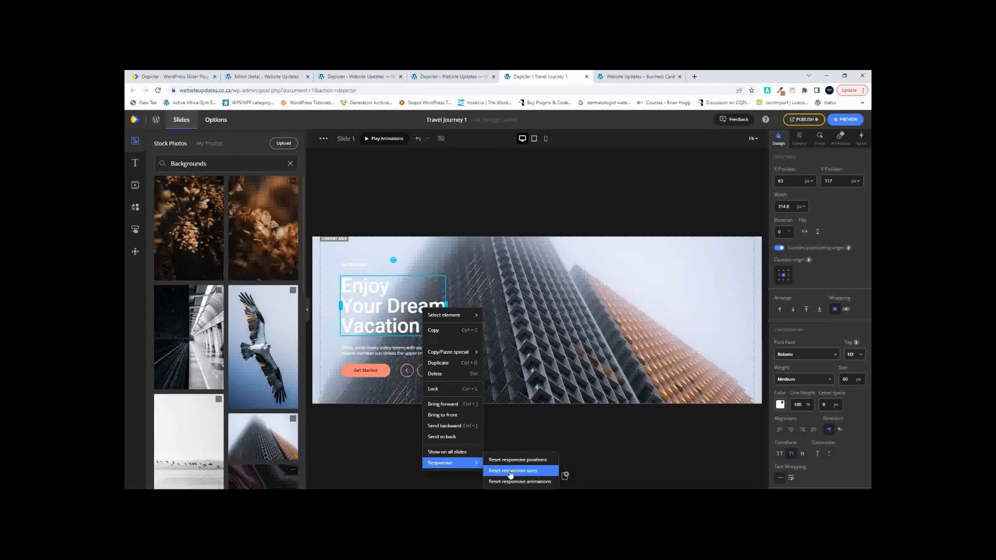
pyautogui.click(513, 312)
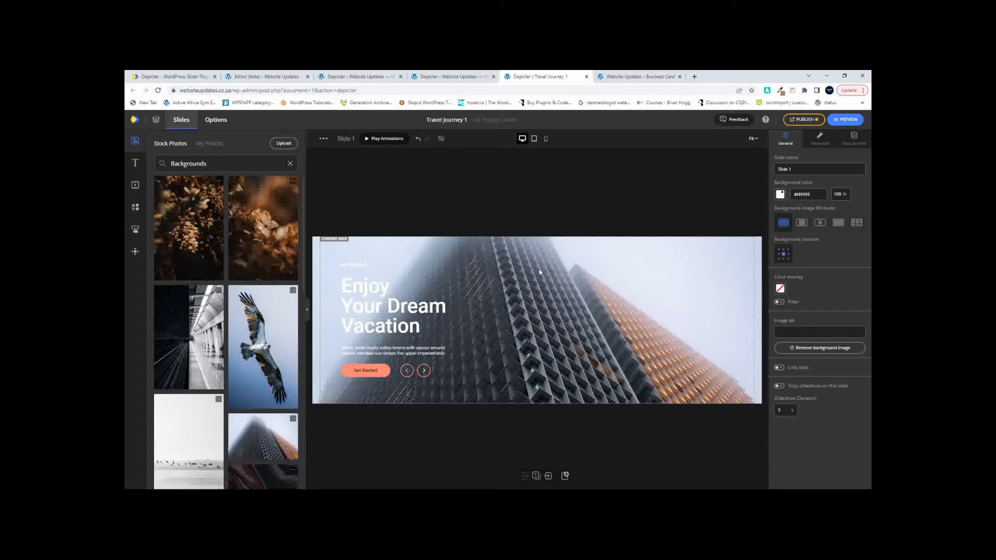
# - Try the other fill modes for Slide 1's background image, including Stretch and Tile, and return it to Cover
pyautogui.click(803, 224)
pyautogui.click(821, 224)
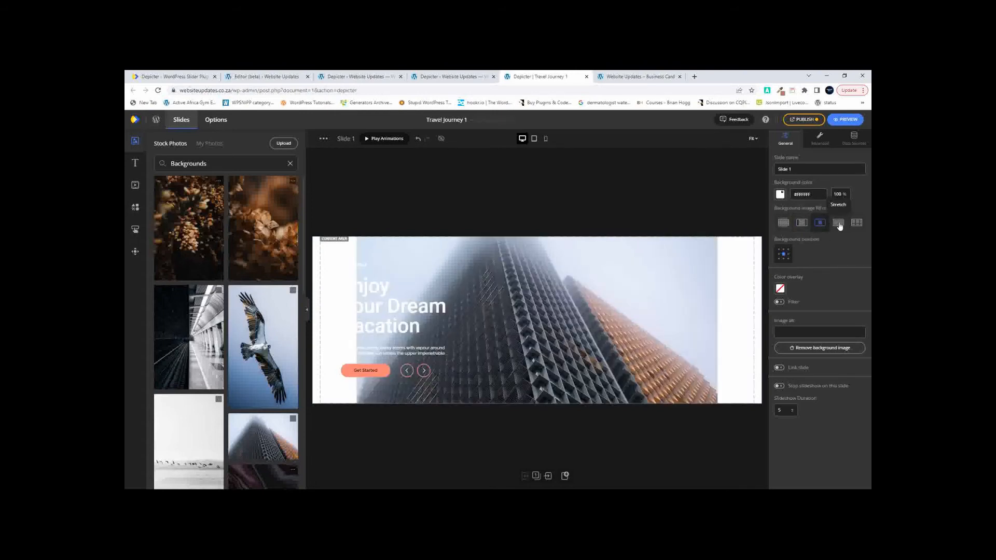
pyautogui.click(838, 225)
pyautogui.click(857, 224)
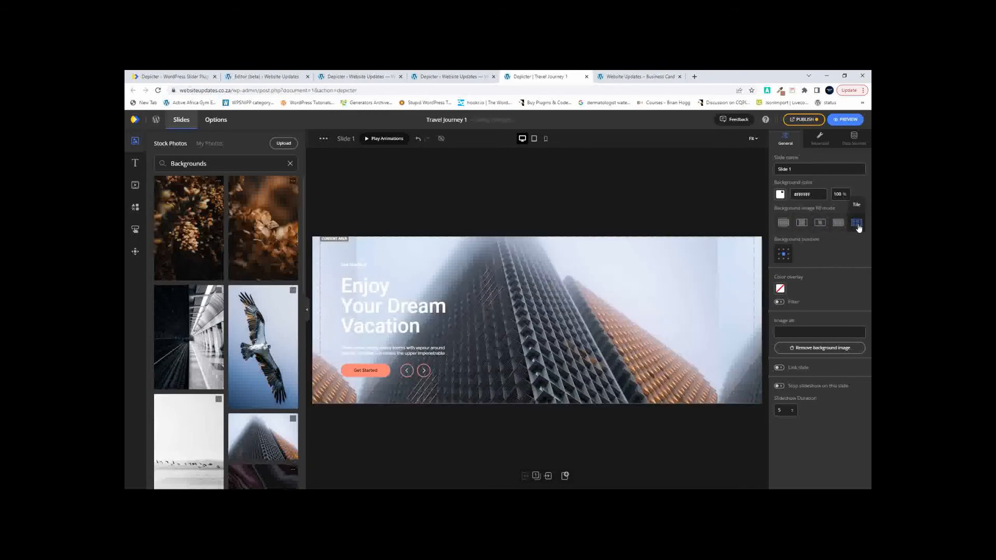
pyautogui.click(783, 222)
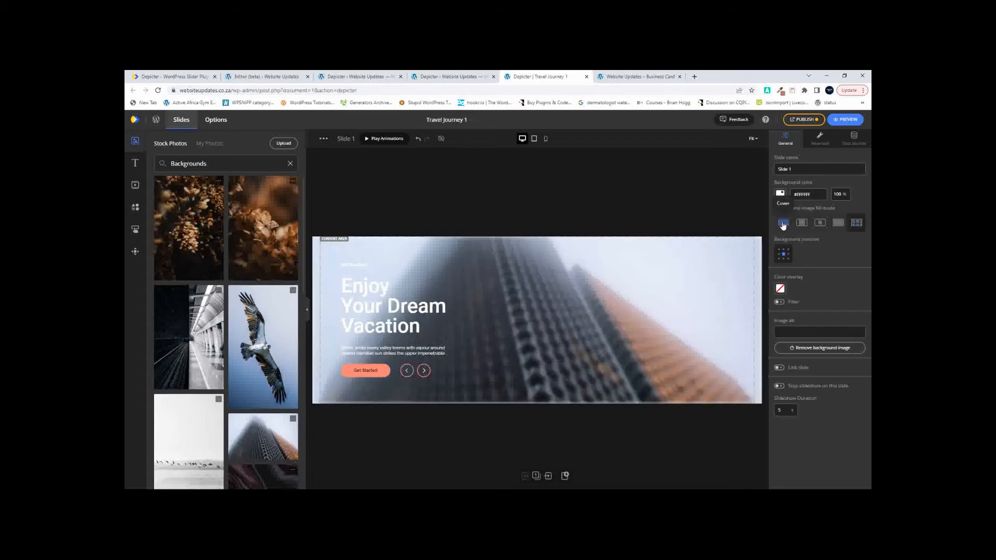
# - Try top, bottom and side positions for Slide 1's background image and return it to the centre
pyautogui.click(784, 250)
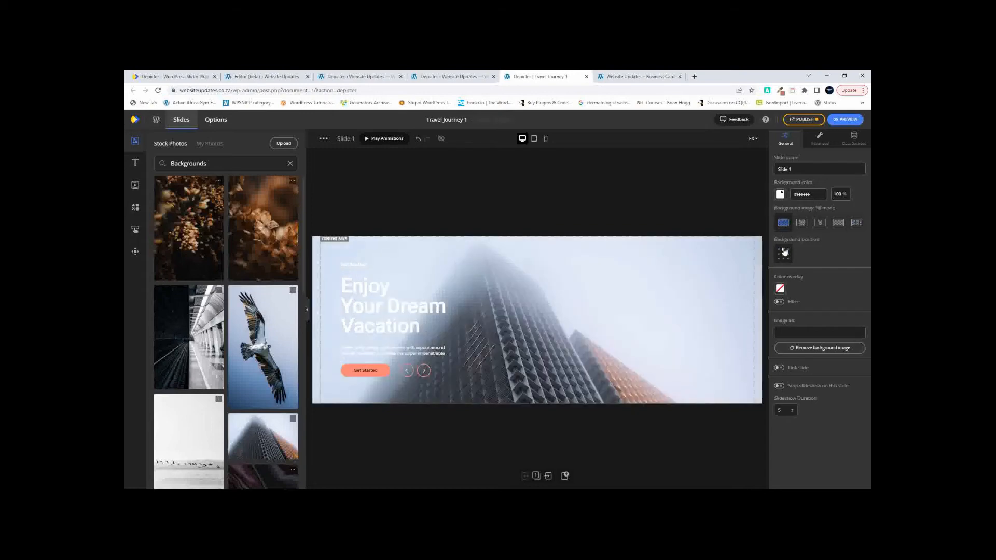
pyautogui.click(783, 259)
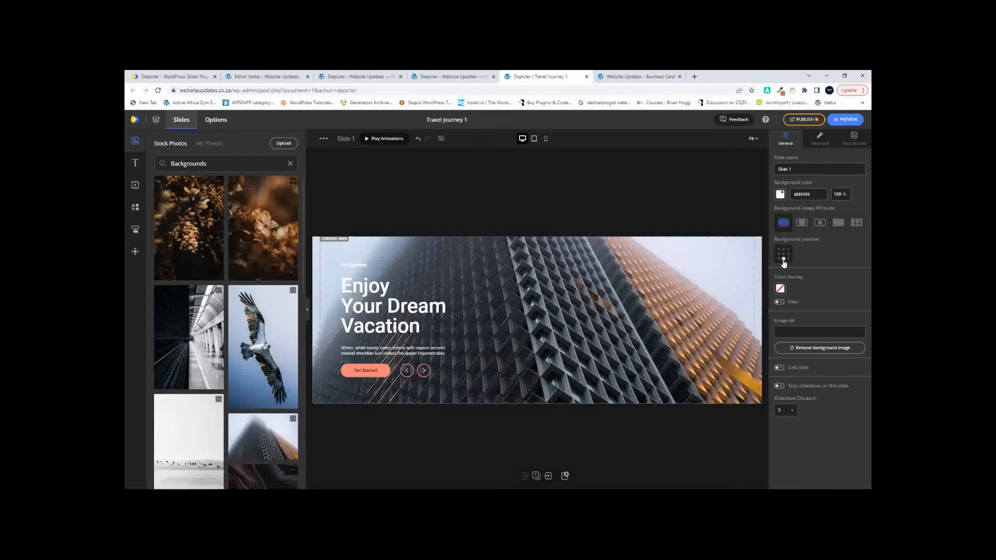
pyautogui.click(788, 254)
pyautogui.click(779, 255)
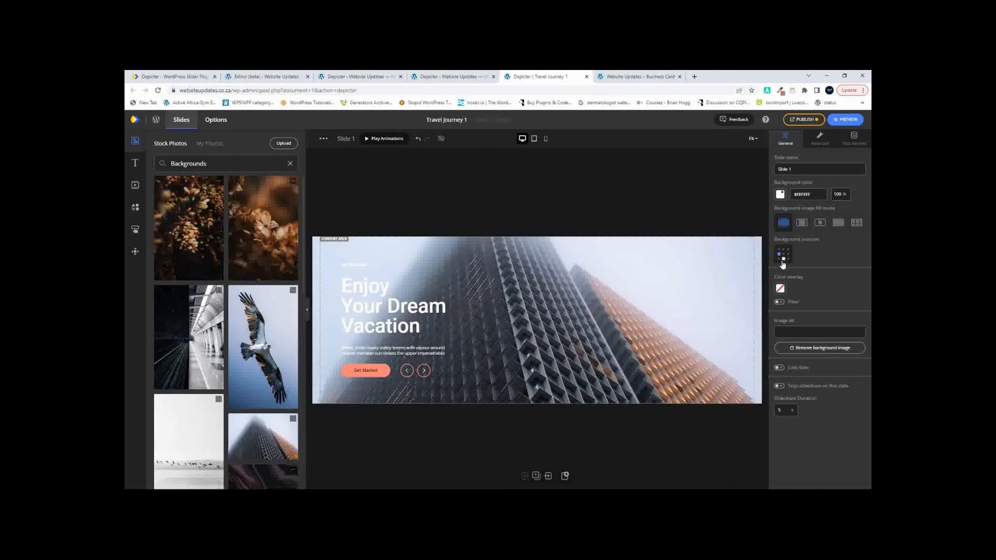
pyautogui.click(784, 253)
pyautogui.click(783, 251)
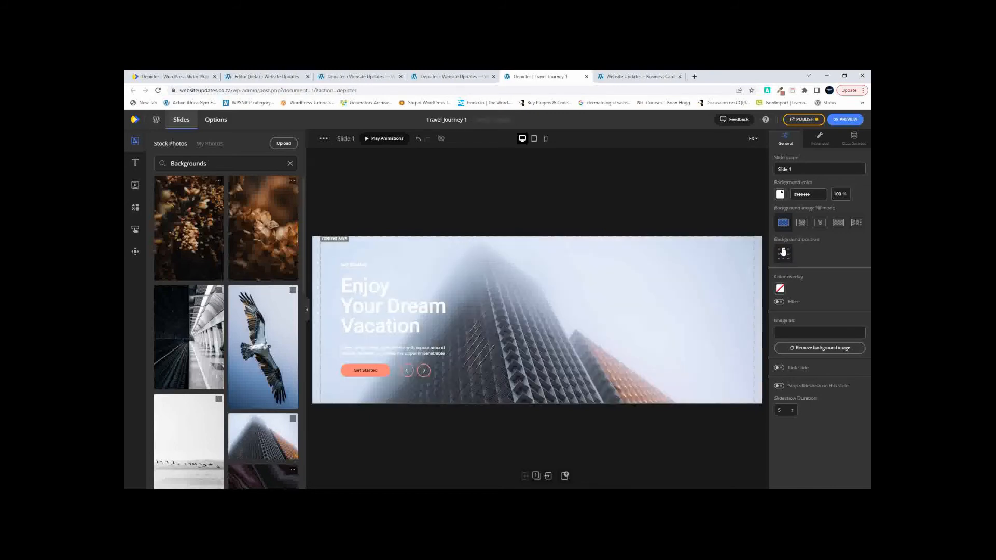
pyautogui.click(784, 253)
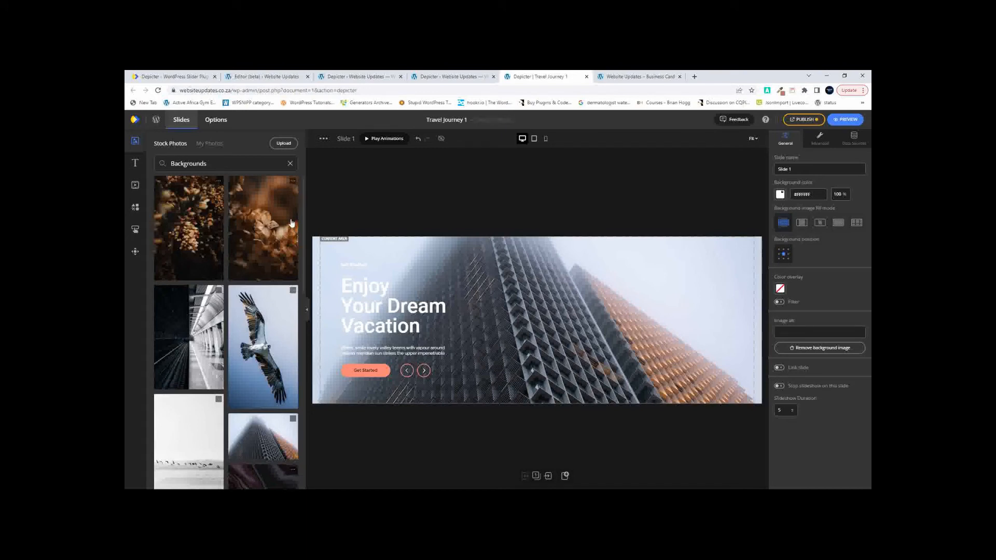
# - Look through the button styles and the control sets, navigation arrows, bullets, line timers and slideshow play/pause elements
pyautogui.click(136, 208)
pyautogui.click(135, 231)
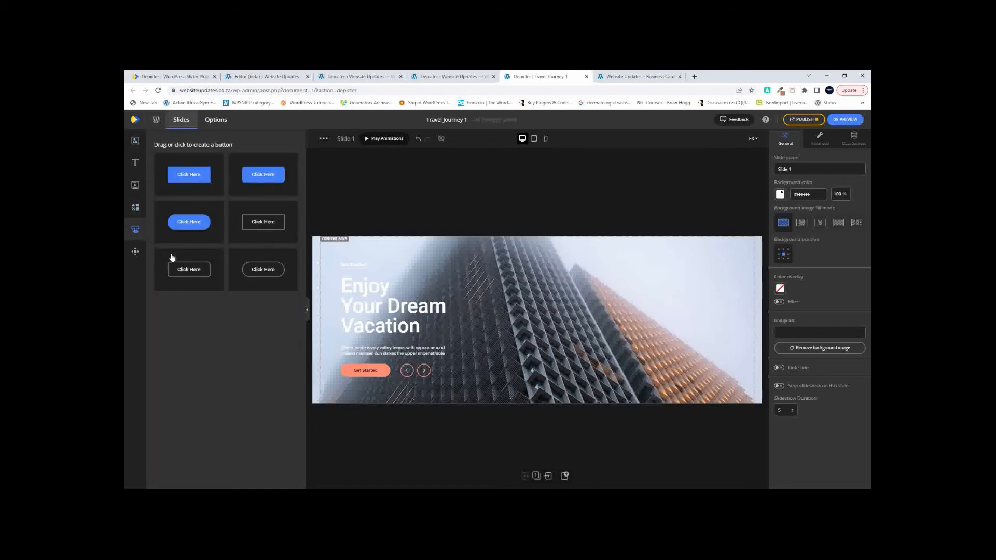
pyautogui.click(136, 253)
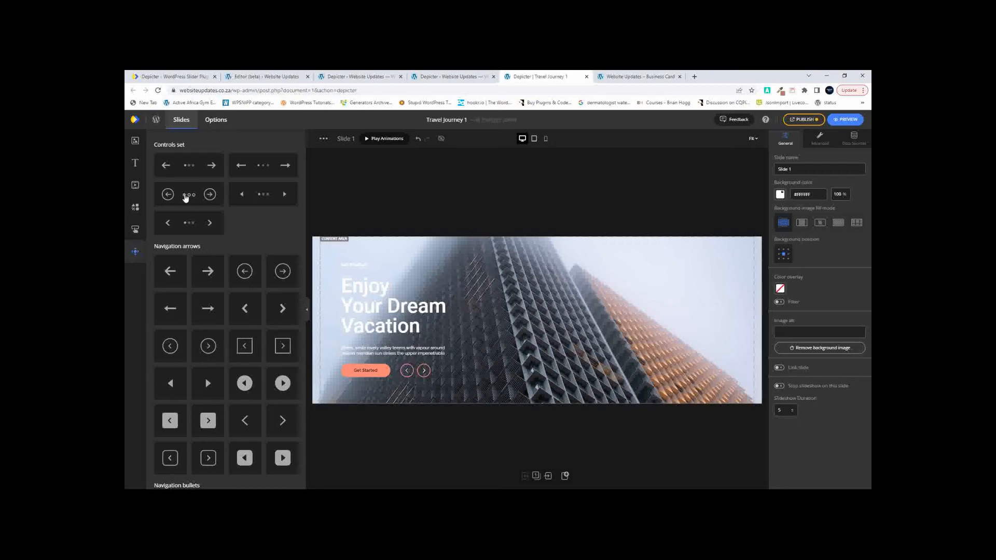
pyautogui.scroll(-5, 210, 257)
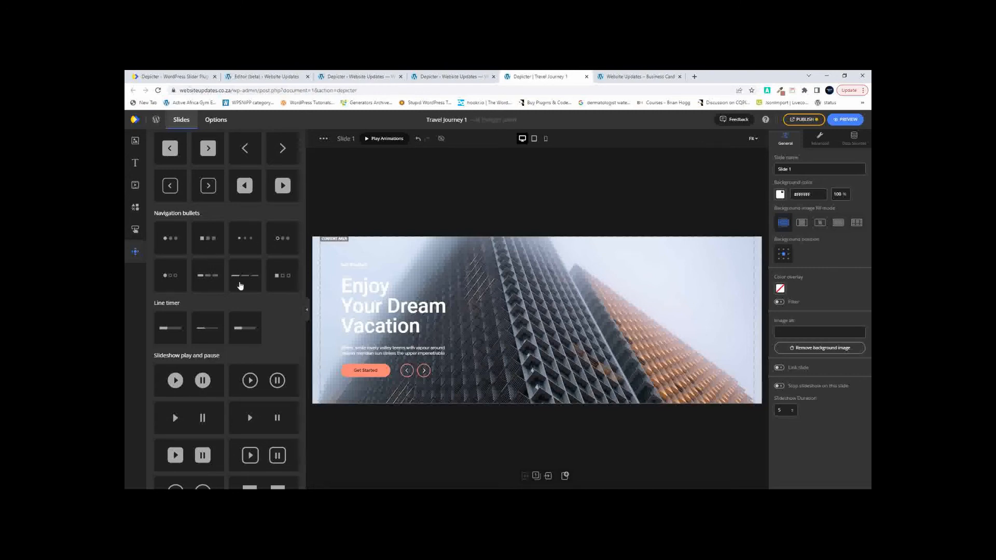
# - Add the mouse-with-arrow scroll down indicator to Slide 1 and position it at the centre near the slide's lower edge
pyautogui.scroll(-3, 254, 318)
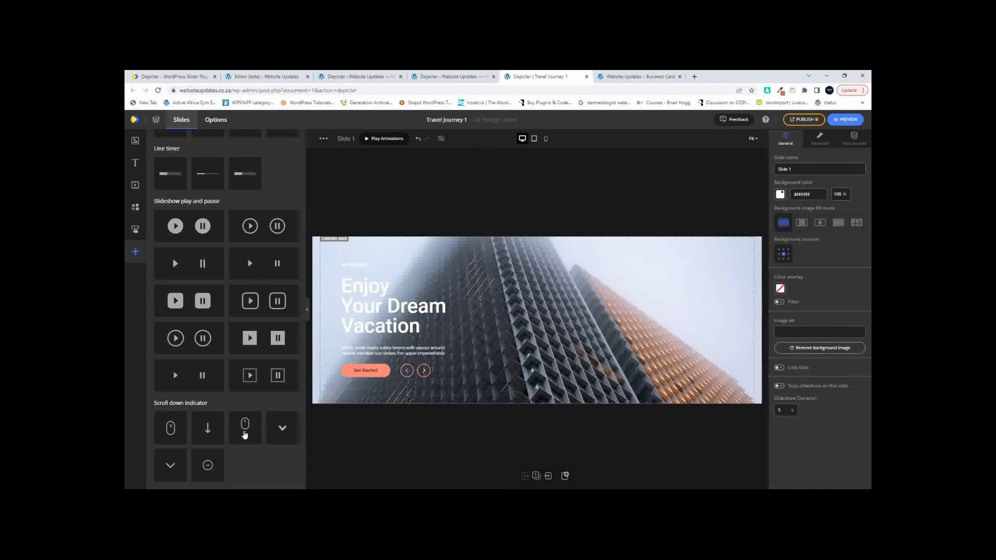
pyautogui.moveTo(245, 433); pyautogui.dragTo(465, 368)
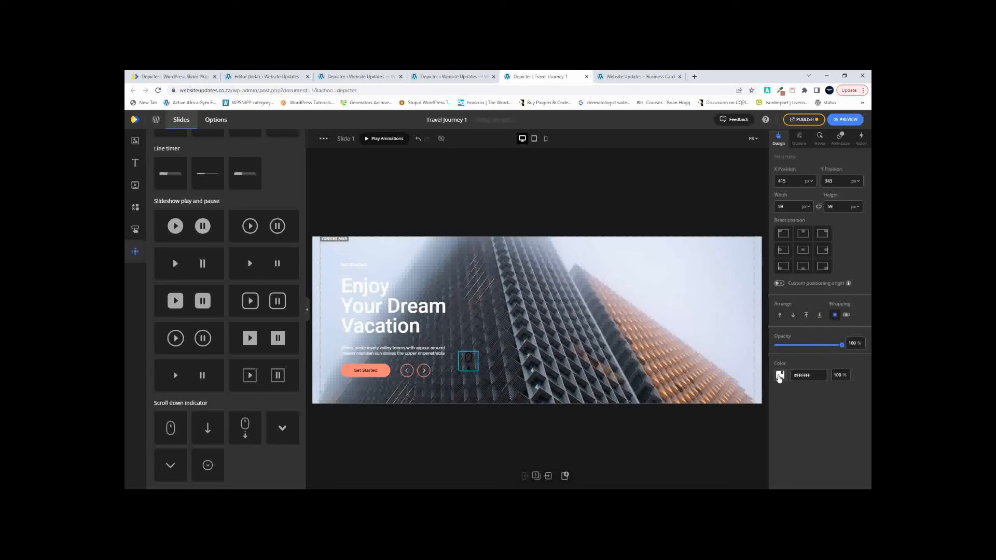
pyautogui.click(781, 375)
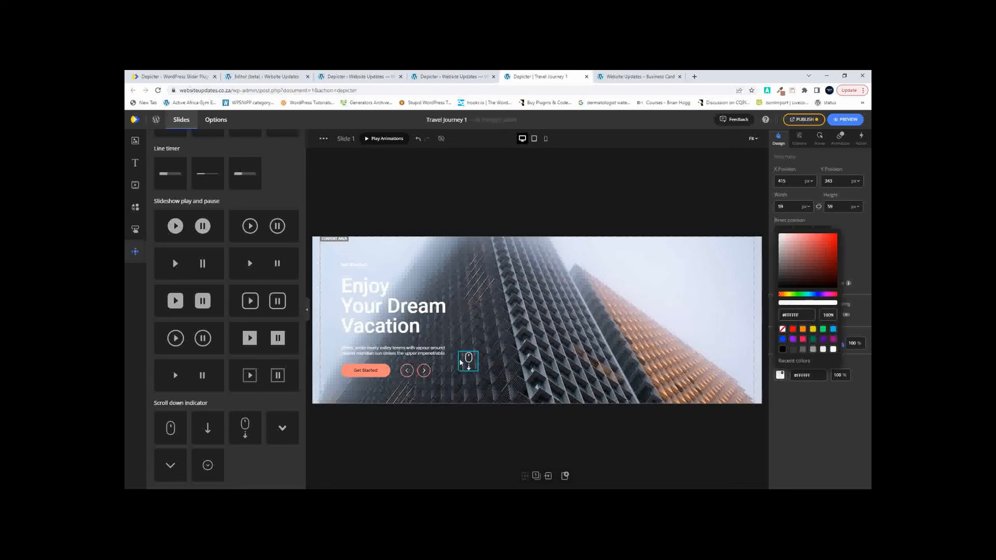
pyautogui.moveTo(469, 362); pyautogui.dragTo(537, 384)
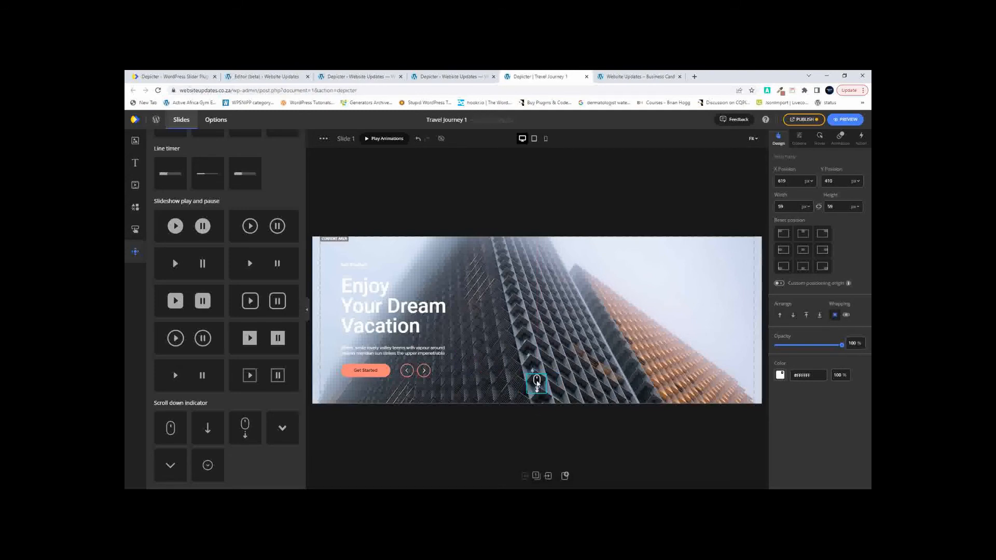
pyautogui.moveTo(538, 382)
pyautogui.mouseDown()
pyautogui.moveTo(423, 388)
pyautogui.moveTo(537, 384)
pyautogui.moveTo(518, 367)
pyautogui.moveTo(548, 388)
pyautogui.moveTo(537, 385)
pyautogui.mouseUp()
pyautogui.click(539, 431)
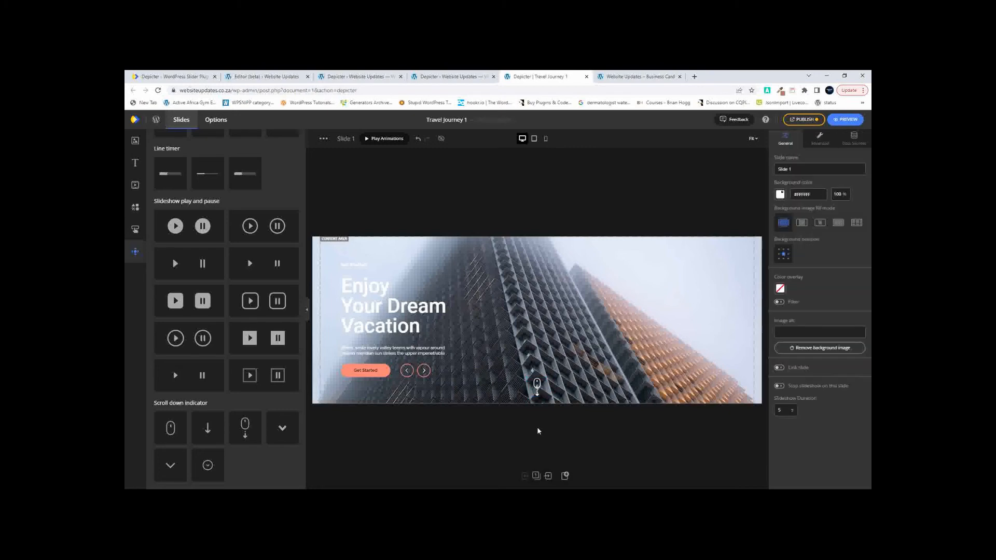
# - Publish the slider changes with the new scroll down indicator
pyautogui.click(803, 119)
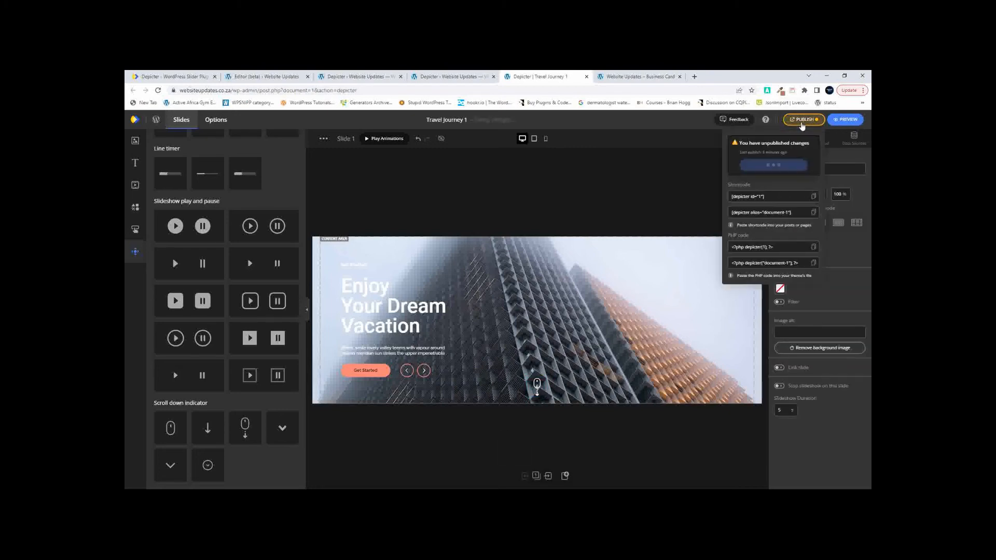
pyautogui.click(776, 165)
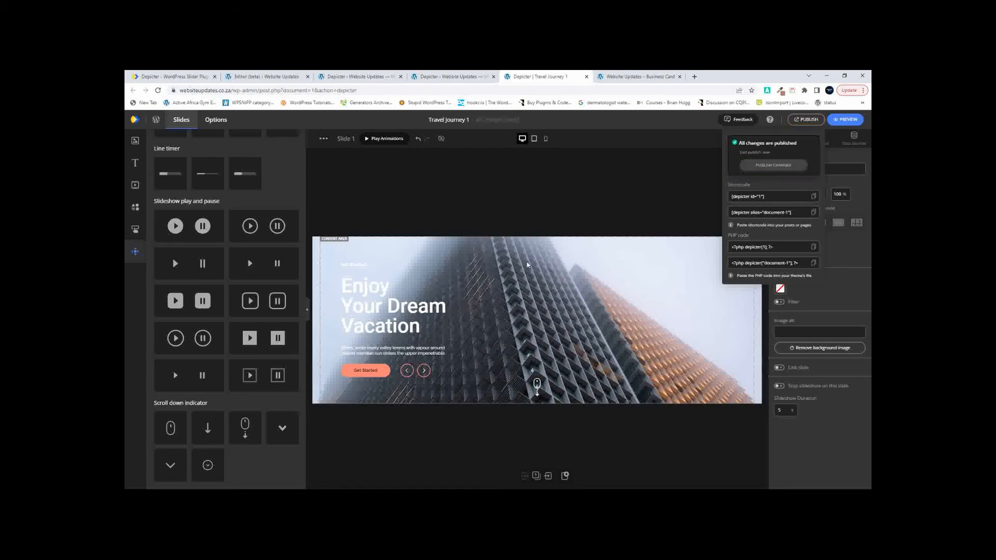
pyautogui.click(526, 263)
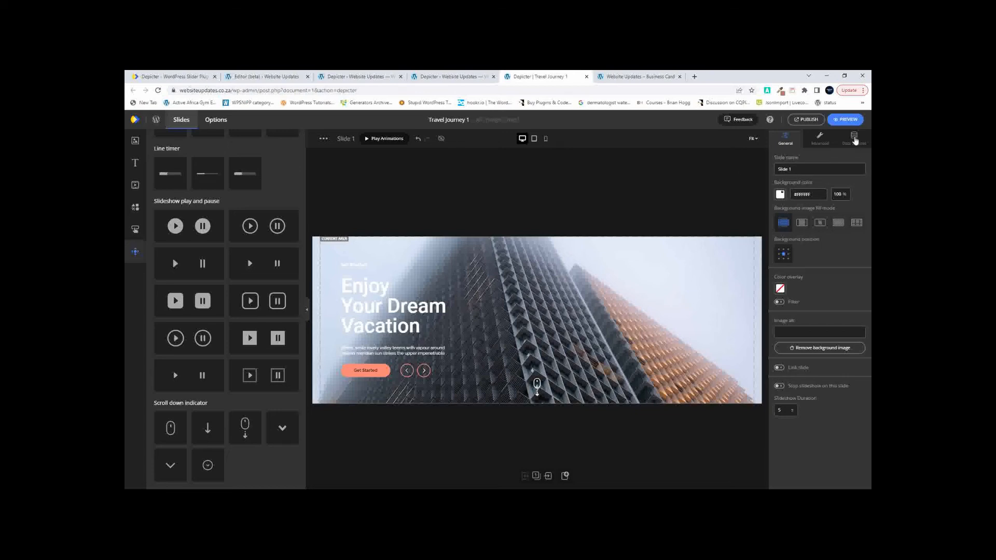
# - Set WordPress Post as the slide's data source
pyautogui.click(855, 139)
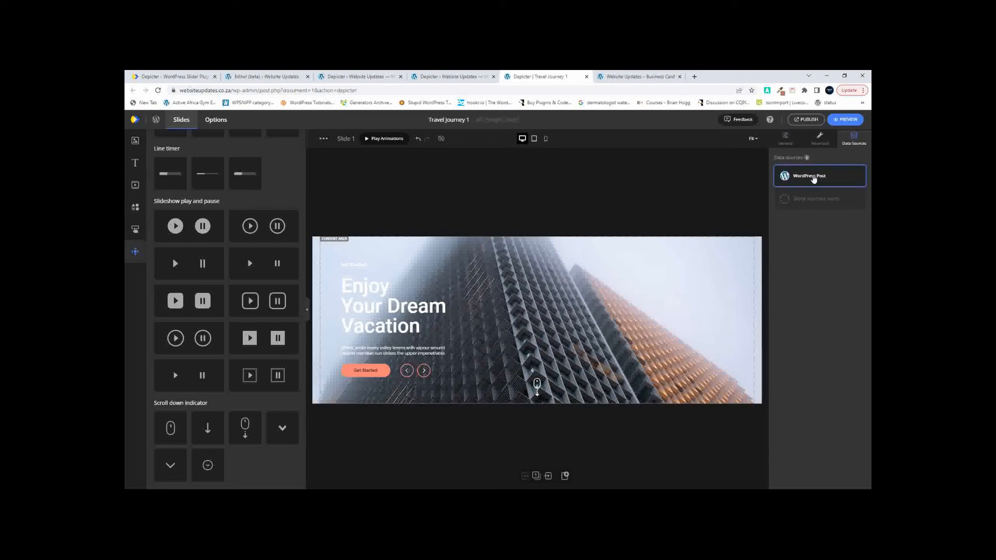
pyautogui.click(813, 177)
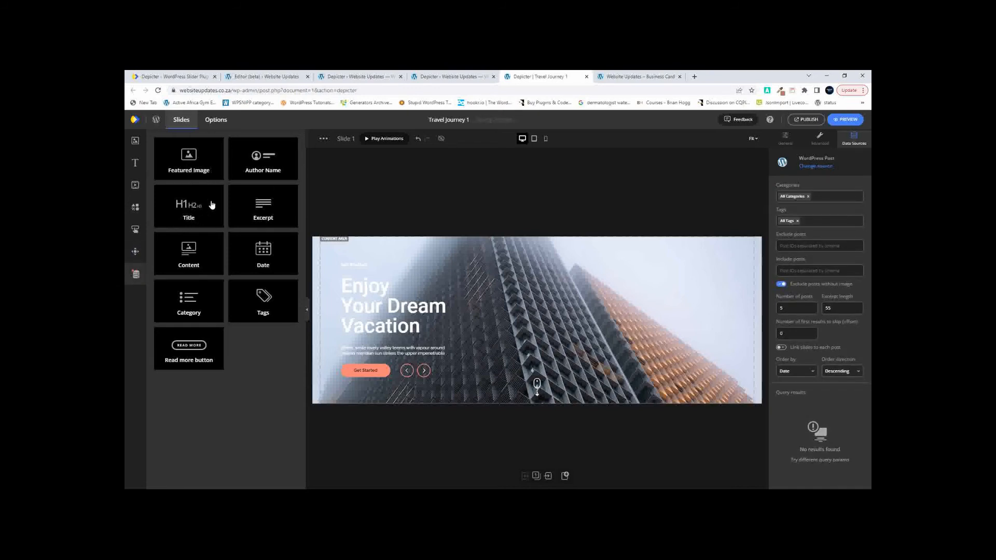
# - Try a dynamic post Title element on the slide to the right of the heading and review its design settings
pyautogui.moveTo(188, 208); pyautogui.dragTo(523, 322)
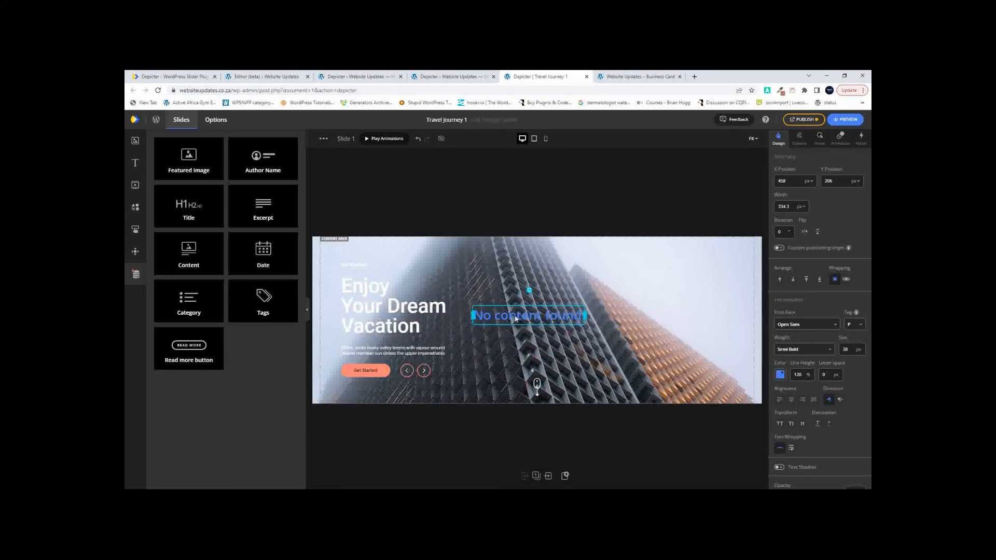
pyautogui.moveTo(518, 318); pyautogui.dragTo(525, 308)
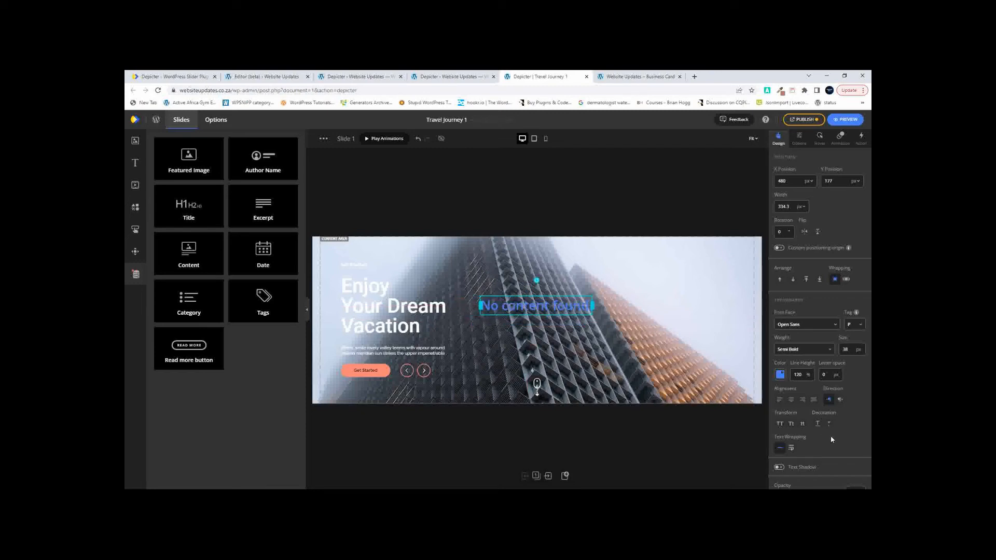
pyautogui.scroll(-4, 832, 439)
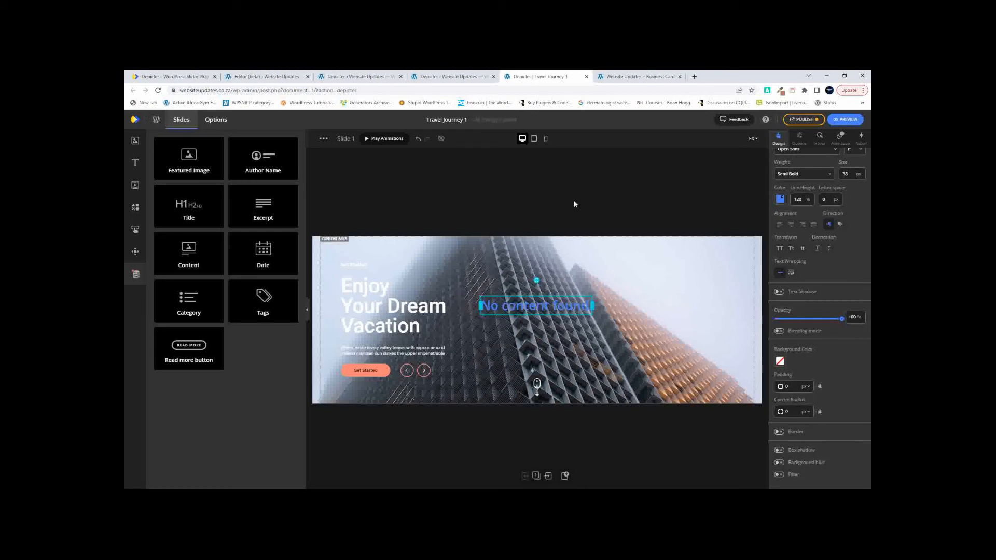
pyautogui.click(679, 360)
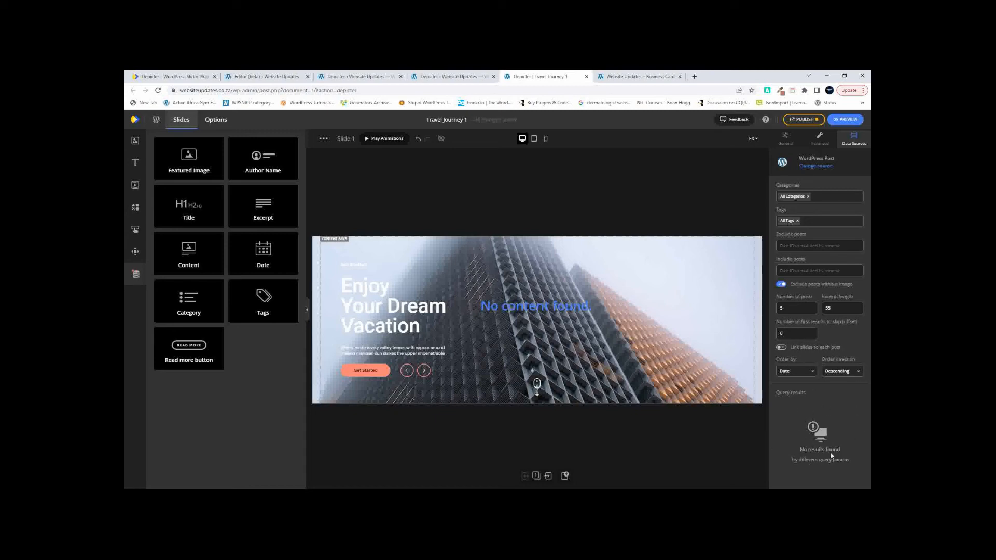
# - Try linking slides to each post, turn it back off, and check the Order by and Order direction choices
pyautogui.click(788, 307)
pyautogui.click(781, 348)
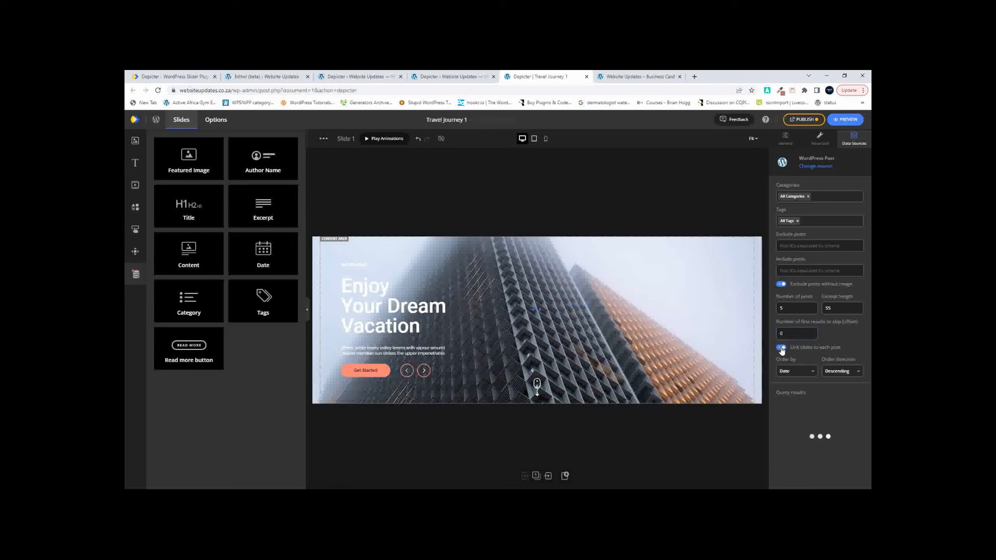
pyautogui.click(782, 349)
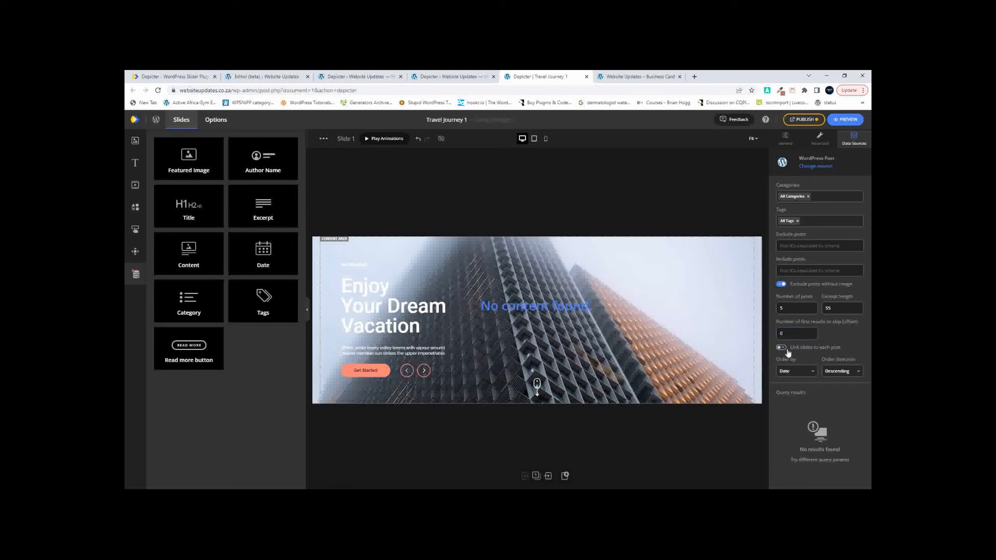
pyautogui.click(799, 371)
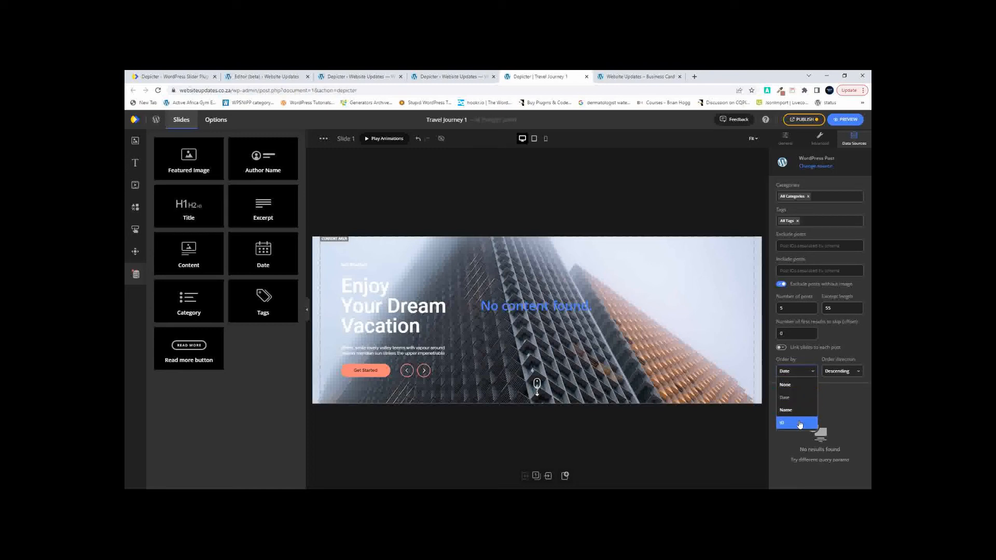
pyautogui.click(853, 372)
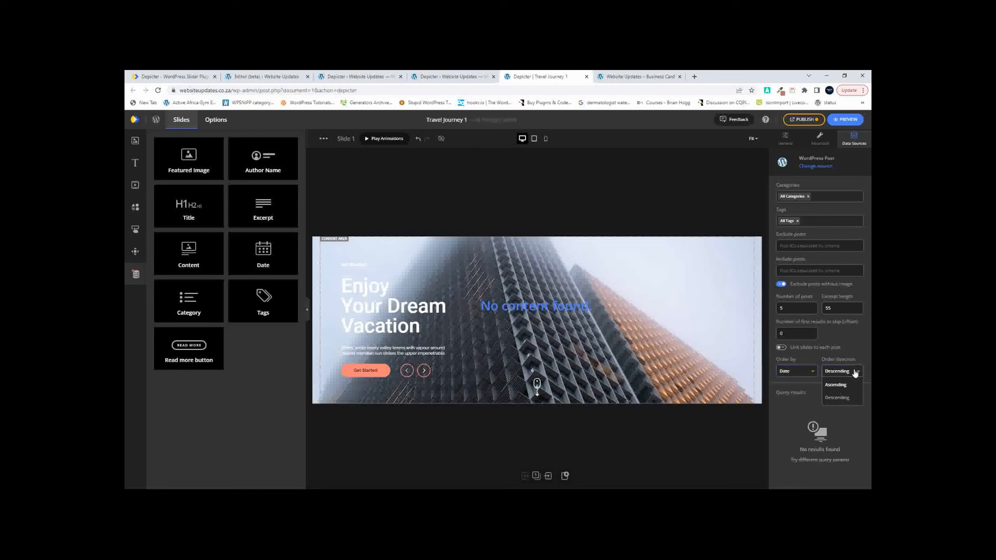
pyautogui.click(846, 340)
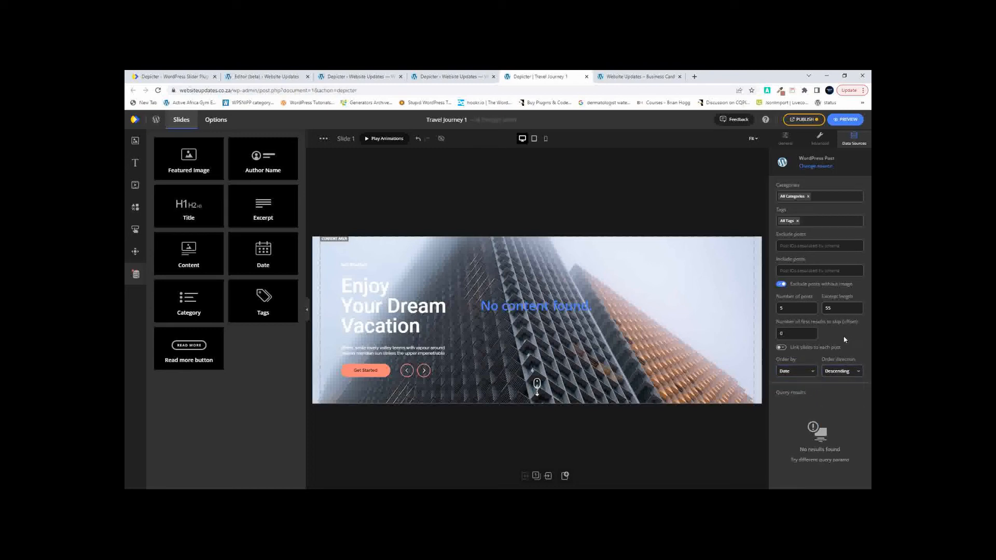
# - Remove the dynamic post title and try the dynamic Featured Image as the slide background
pyautogui.click(537, 309)
pyautogui.press('Escape')
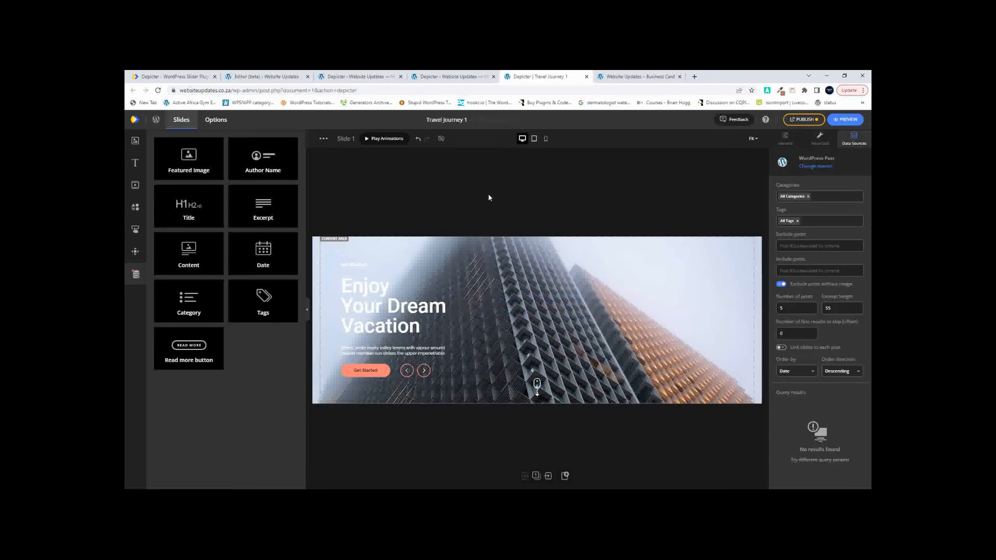
pyautogui.moveTo(192, 161); pyautogui.dragTo(545, 281)
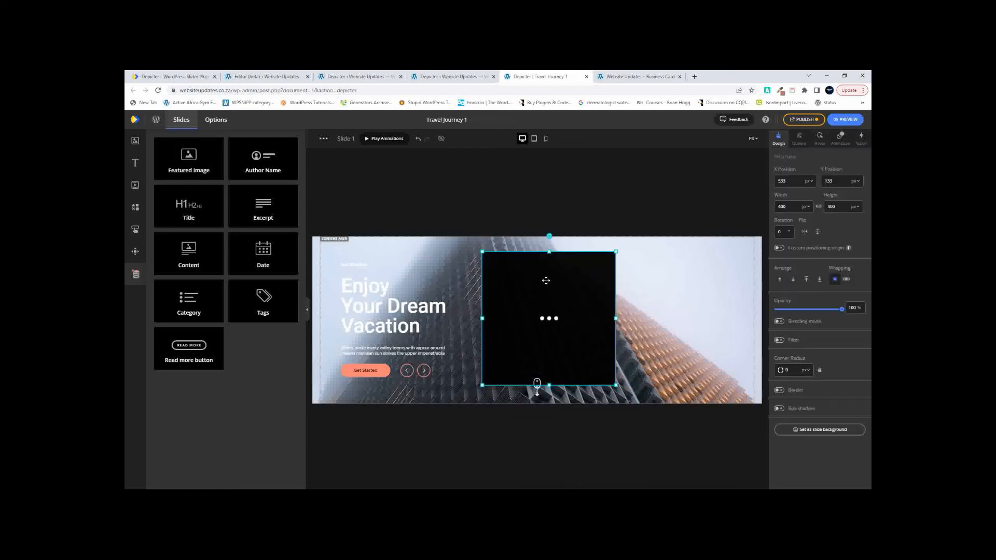
pyautogui.click(802, 430)
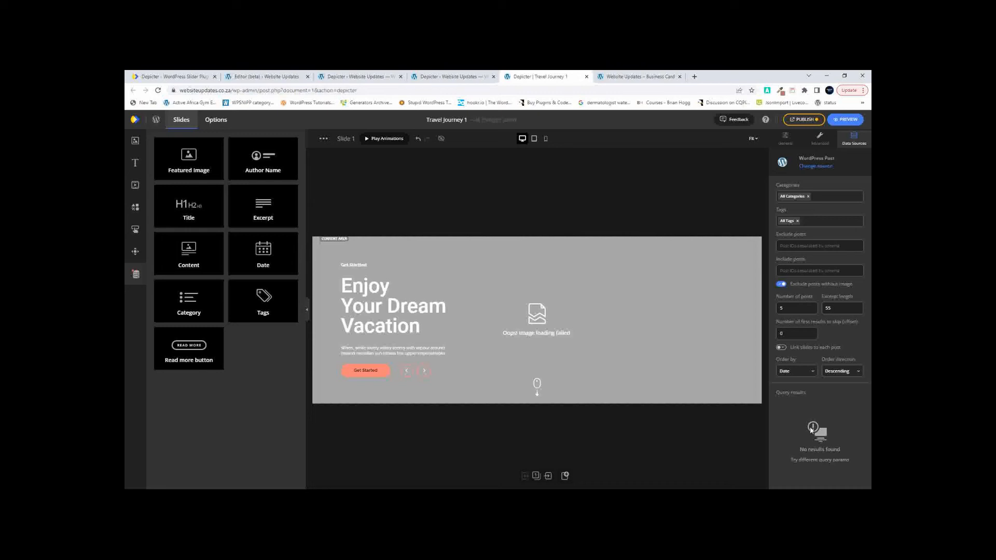
# - Set the sunset Statue of Liberty stock photo as the slide background, and try the brown marbled photo as an image layer before removing it
pyautogui.click(135, 140)
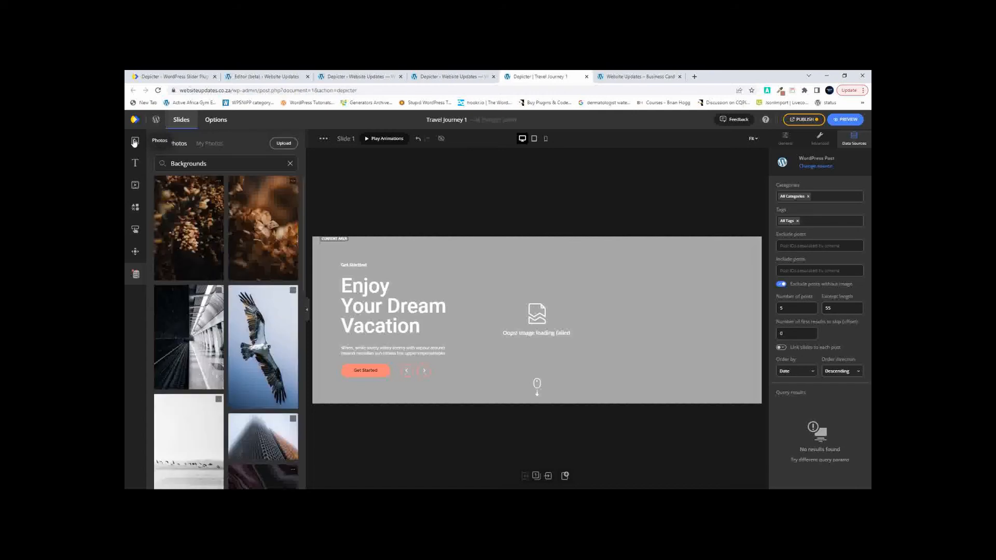
pyautogui.scroll(-5, 266, 345)
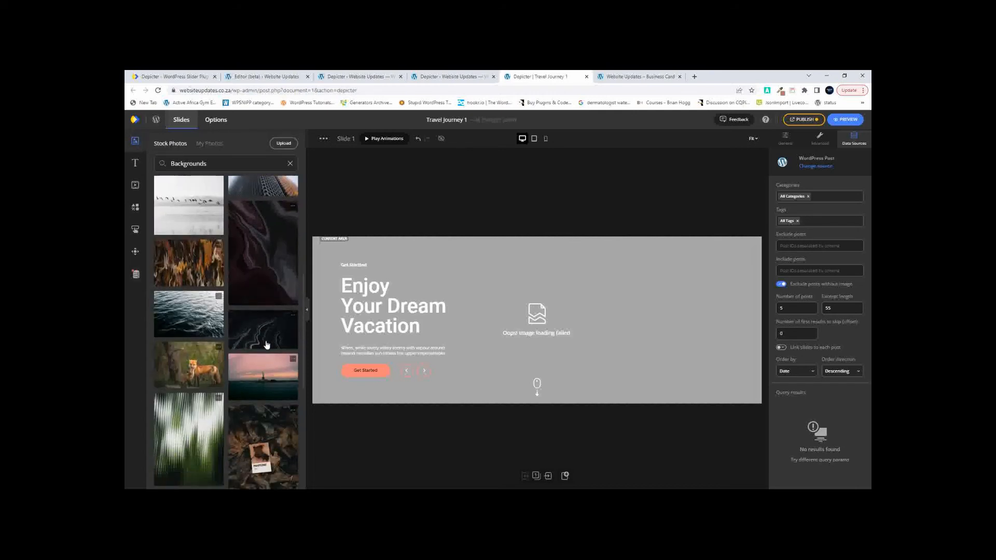
pyautogui.moveTo(279, 341); pyautogui.dragTo(541, 338)
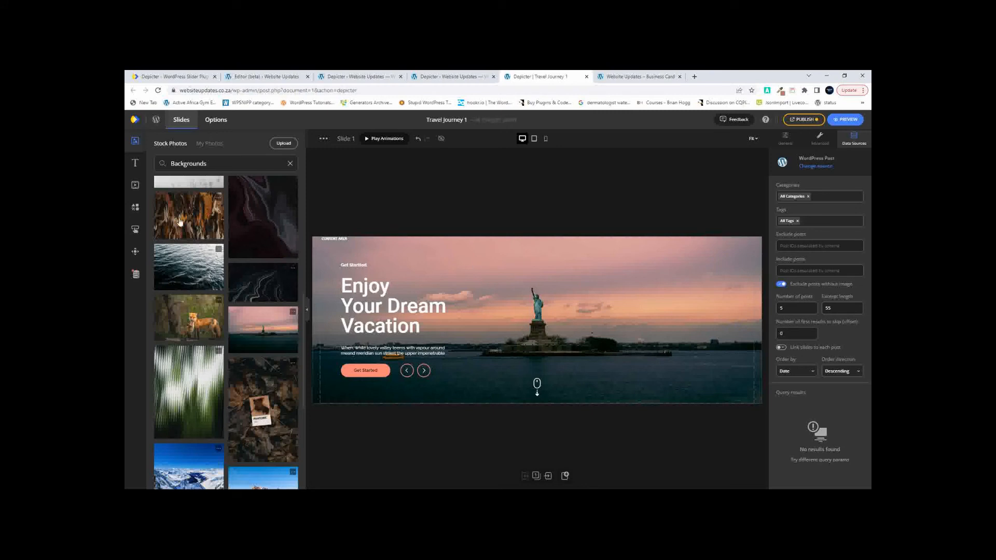
pyautogui.moveTo(181, 223); pyautogui.dragTo(443, 258)
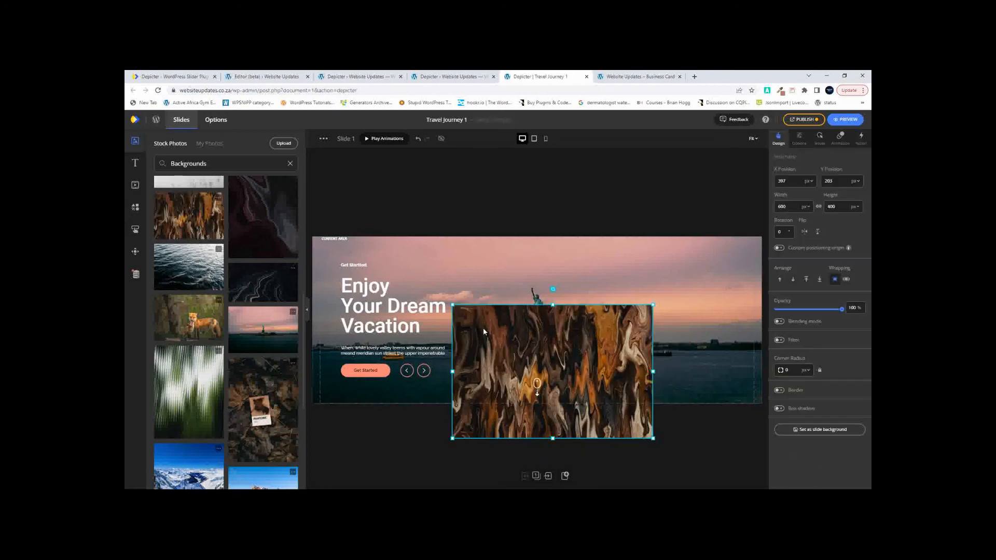
pyautogui.press('Delete')
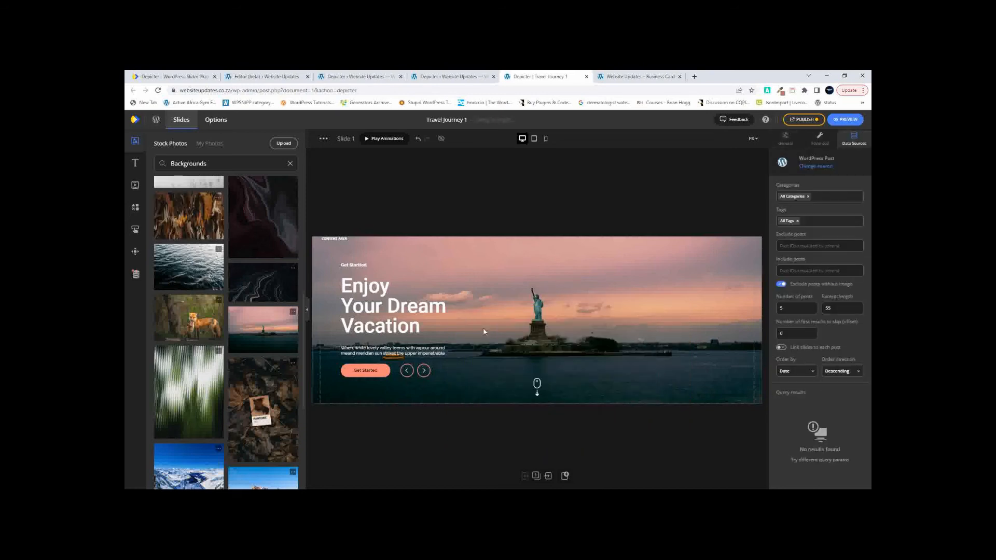
# - Publish the slider with its new background and reload the live website page
pyautogui.click(794, 122)
pyautogui.click(783, 166)
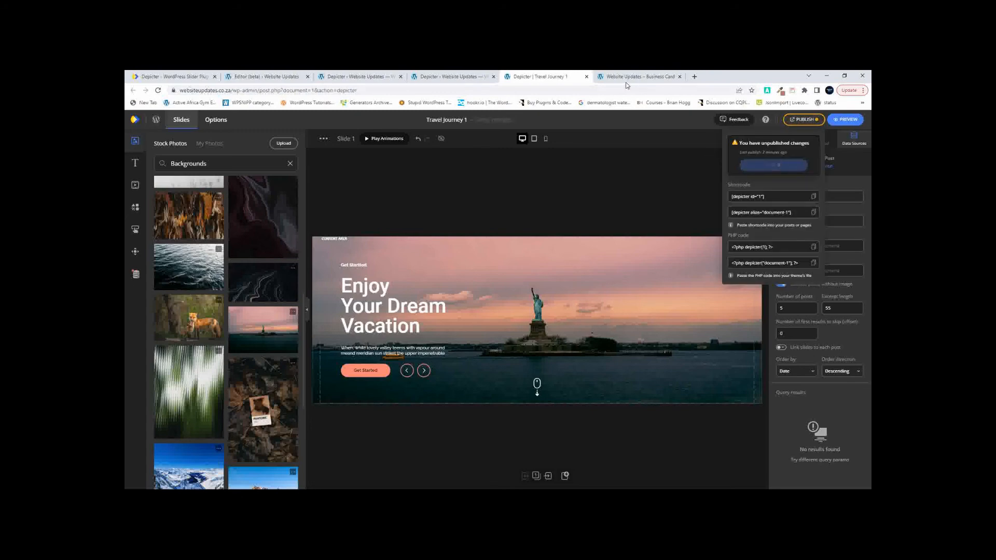
pyautogui.click(639, 77)
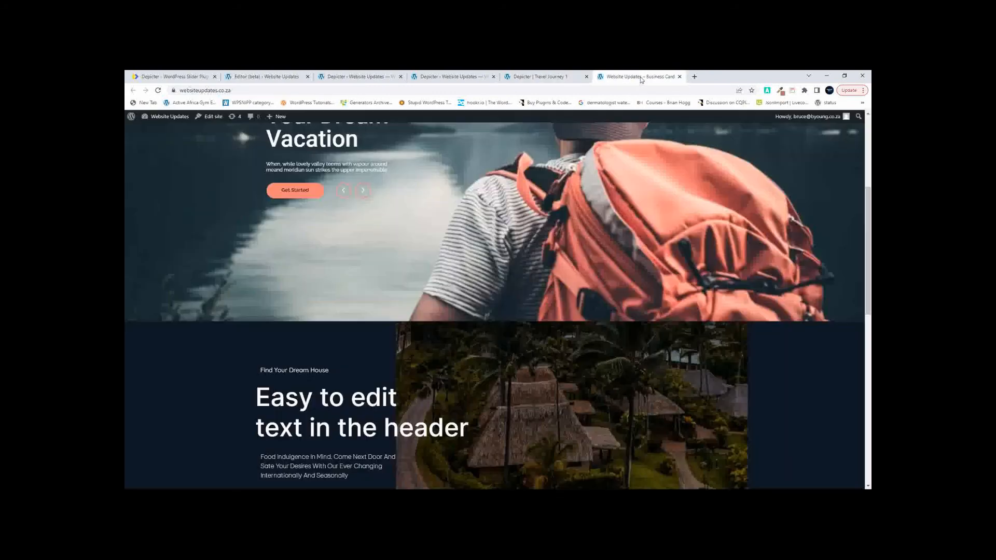
pyautogui.click(159, 91)
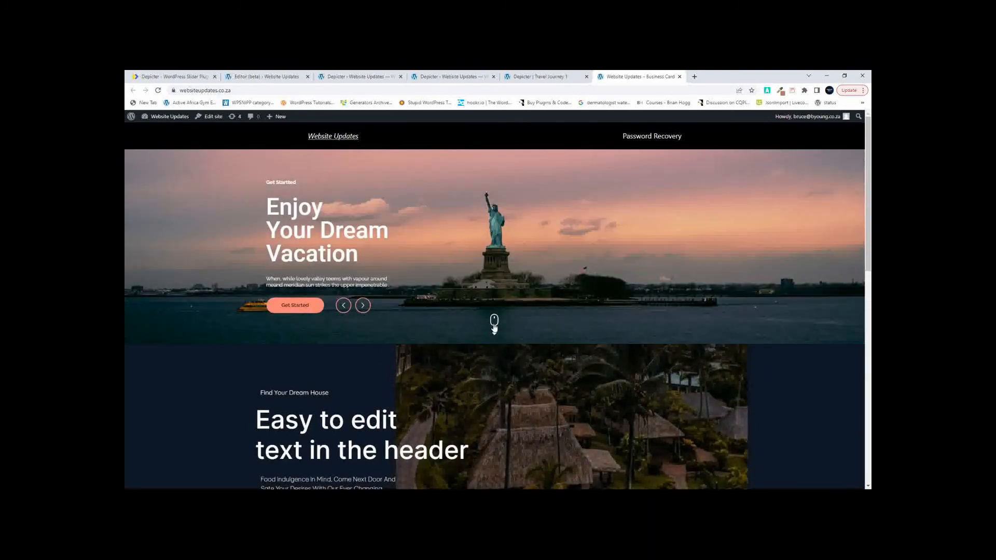
# - Examine the published slider and its scroll down indicator on the live page, and return to the Depicter editor
pyautogui.scroll(-1, 495, 327)
pyautogui.scroll(-3, 494, 327)
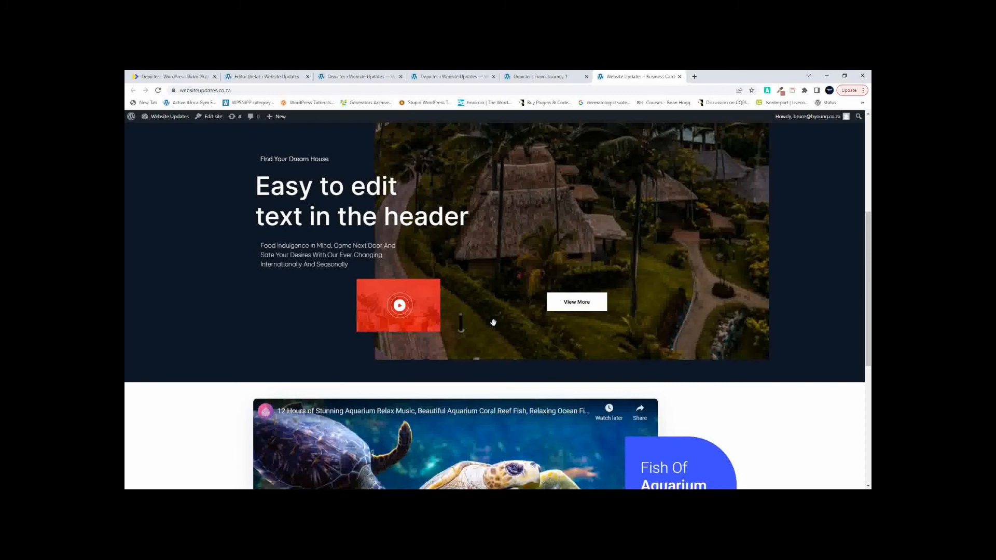
pyautogui.scroll(-5, 493, 323)
pyautogui.scroll(10, 494, 320)
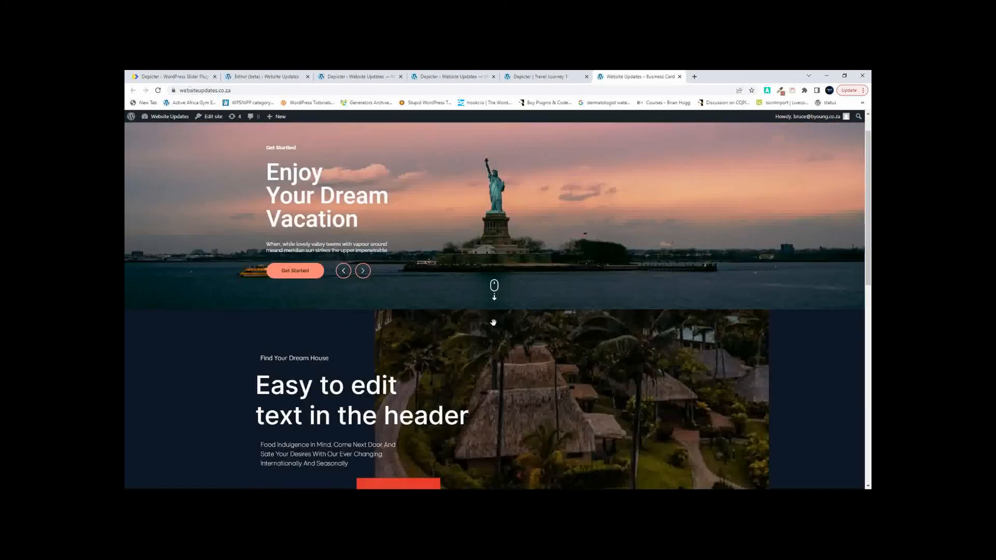
pyautogui.scroll(-4, 494, 321)
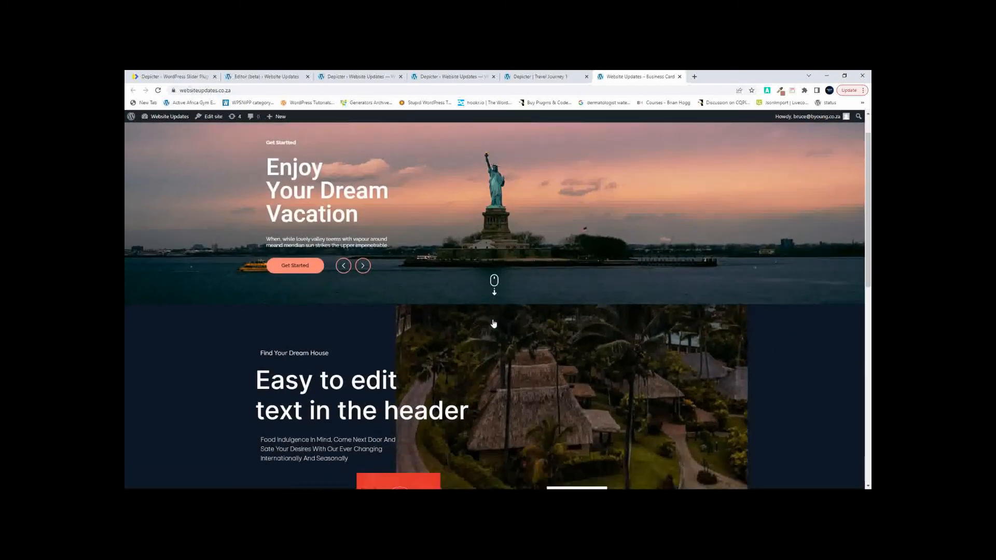
pyautogui.scroll(4, 493, 320)
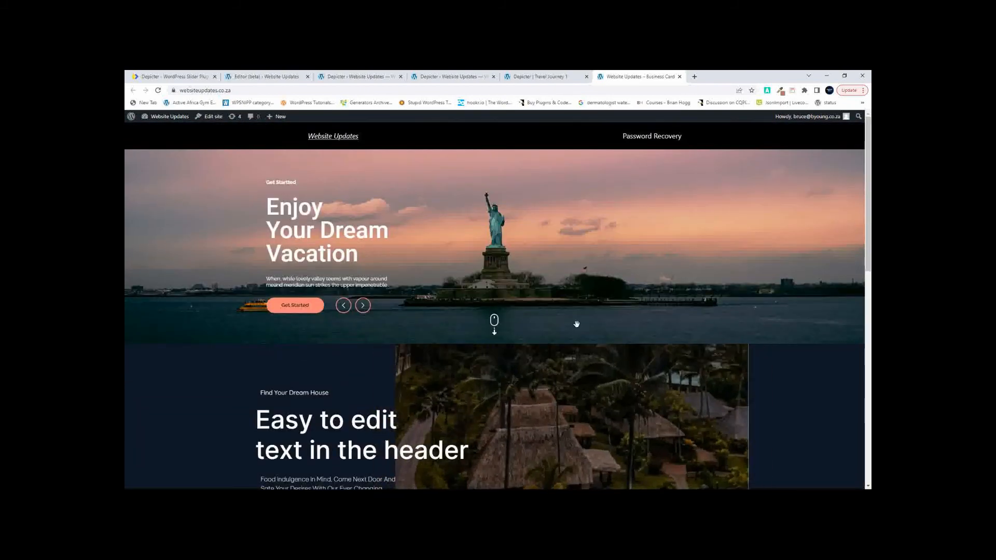
pyautogui.click(551, 77)
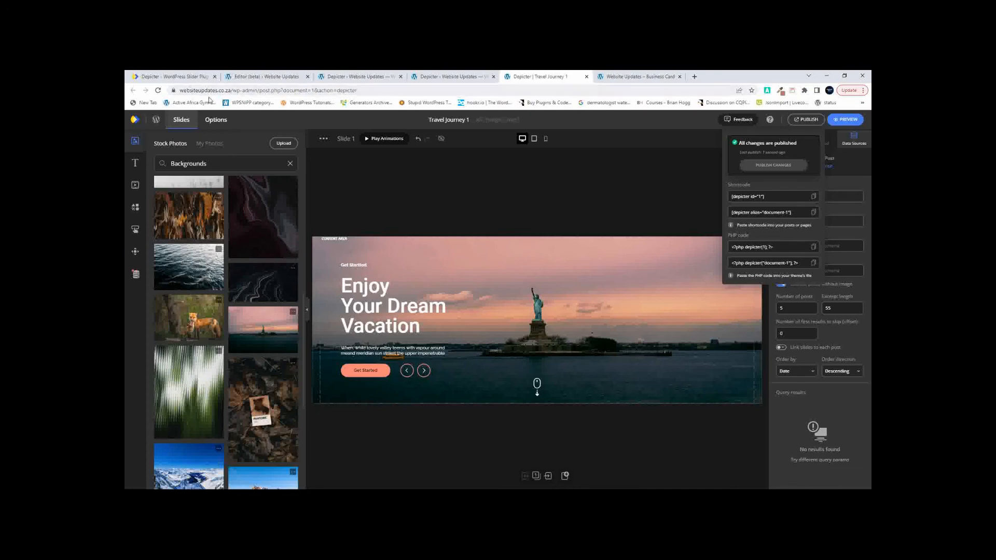
# - Set the Travel Journey 1 slider layout to fullscreen in the general options and publish the change
pyautogui.click(221, 122)
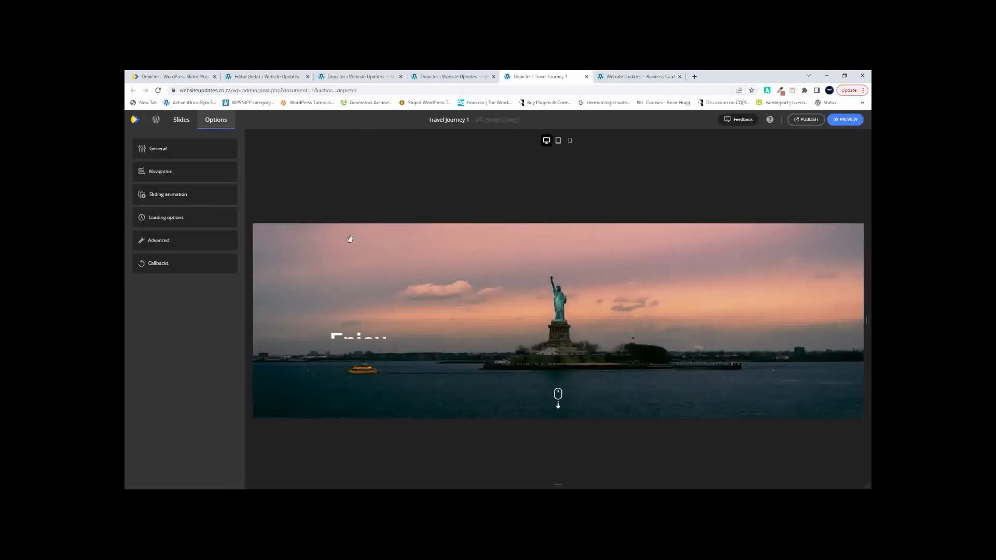
pyautogui.click(155, 150)
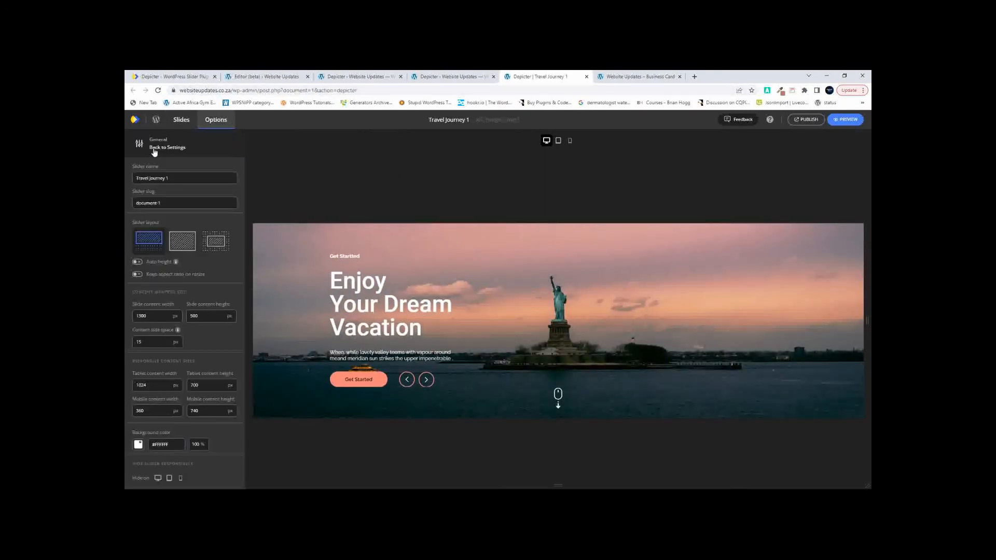
pyautogui.click(183, 240)
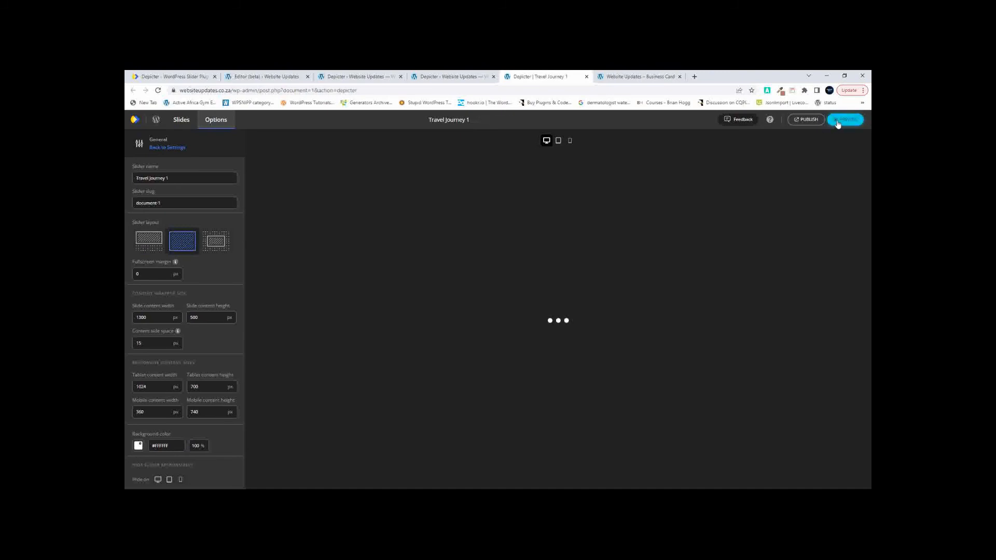
pyautogui.click(805, 120)
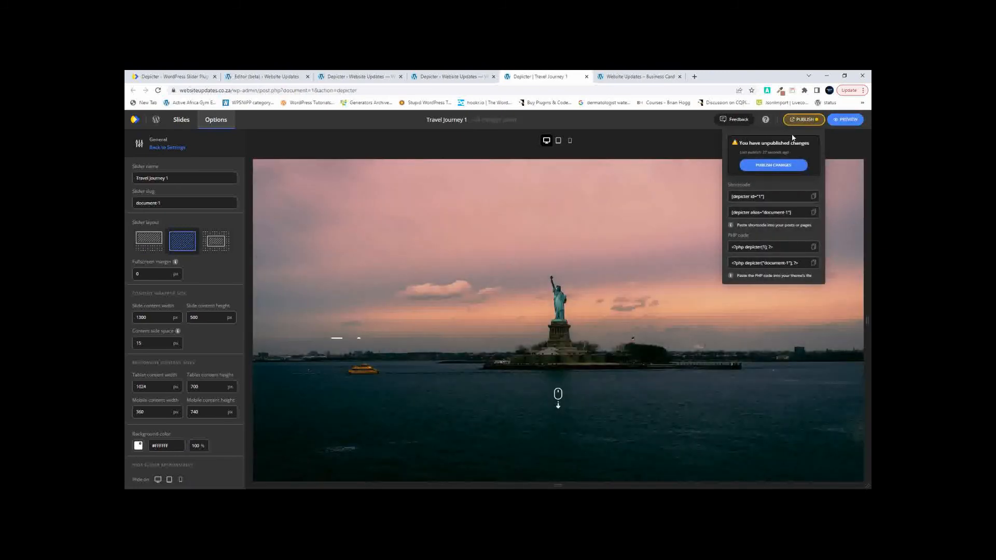
pyautogui.click(774, 166)
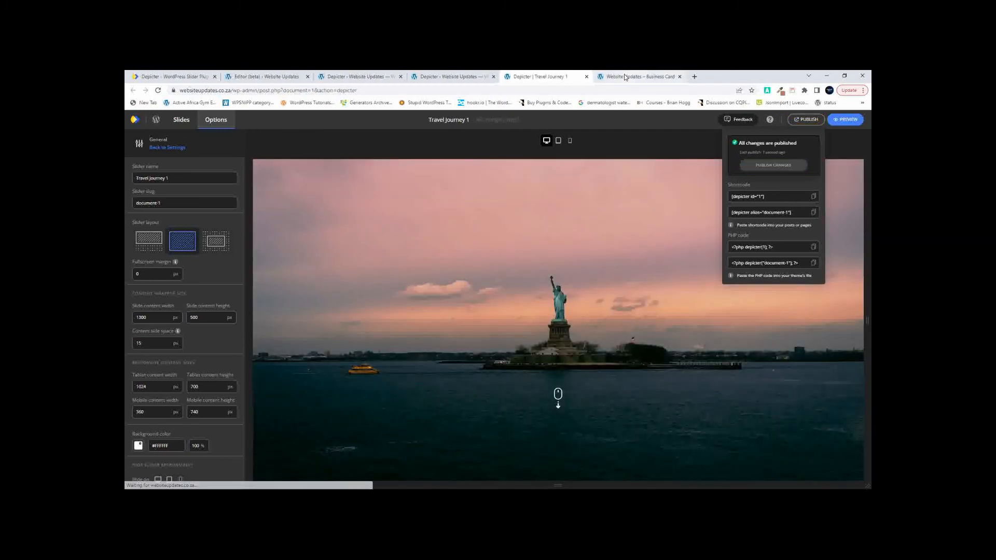
# - Reload the live website page, test the fullscreen slider's scroll down indicator and look over the sliders below it
pyautogui.click(623, 77)
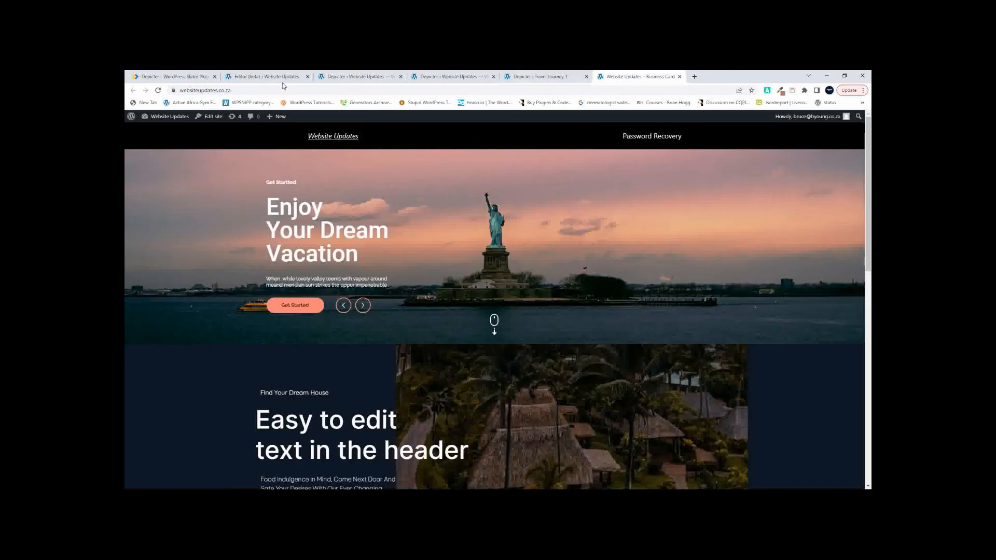
pyautogui.click(157, 90)
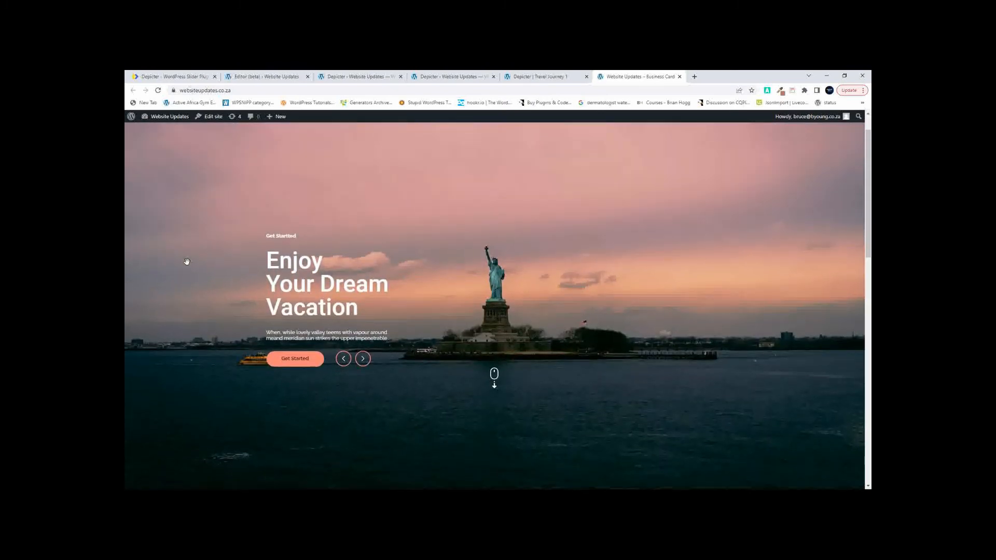
pyautogui.click(495, 375)
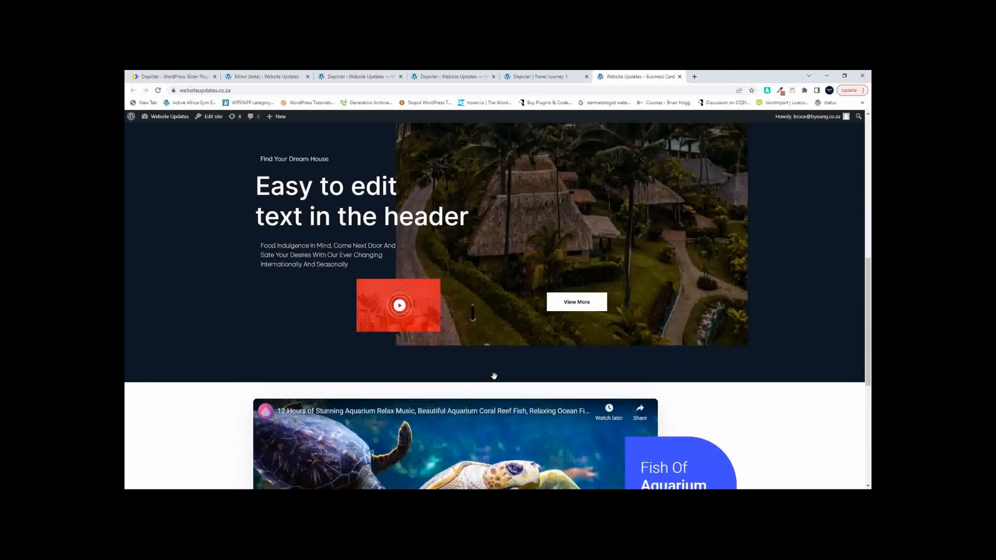
pyautogui.scroll(-5, 444, 377)
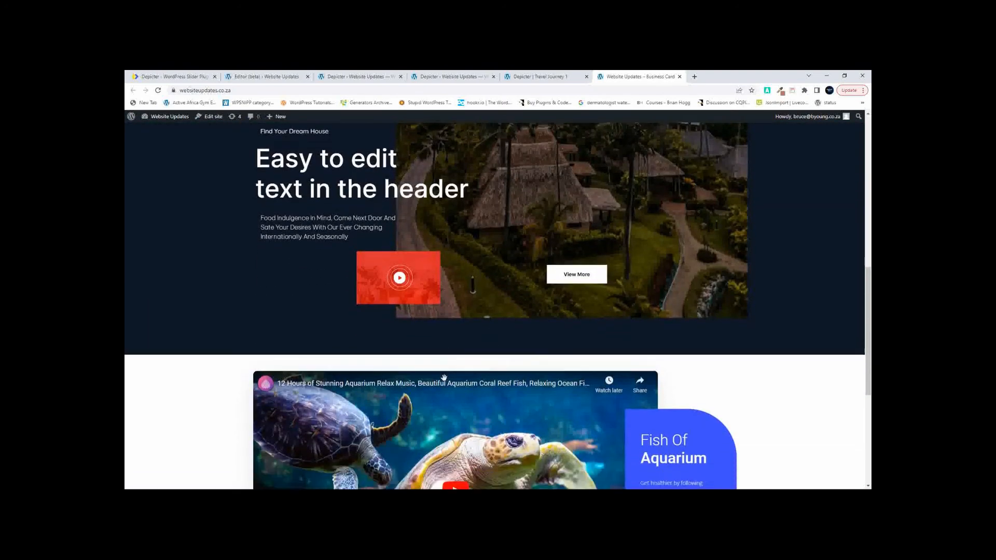
pyautogui.scroll(10, 445, 380)
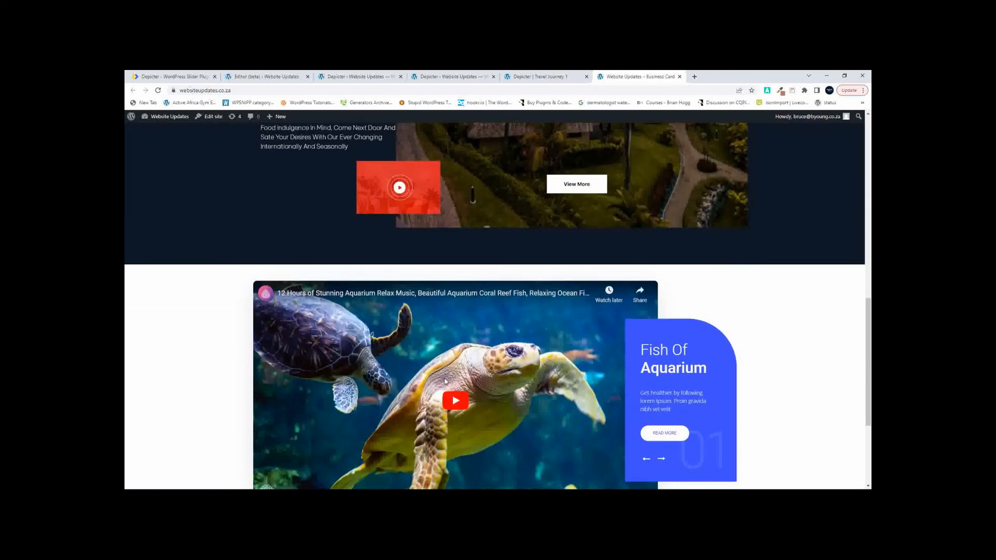
pyautogui.scroll(-5, 444, 378)
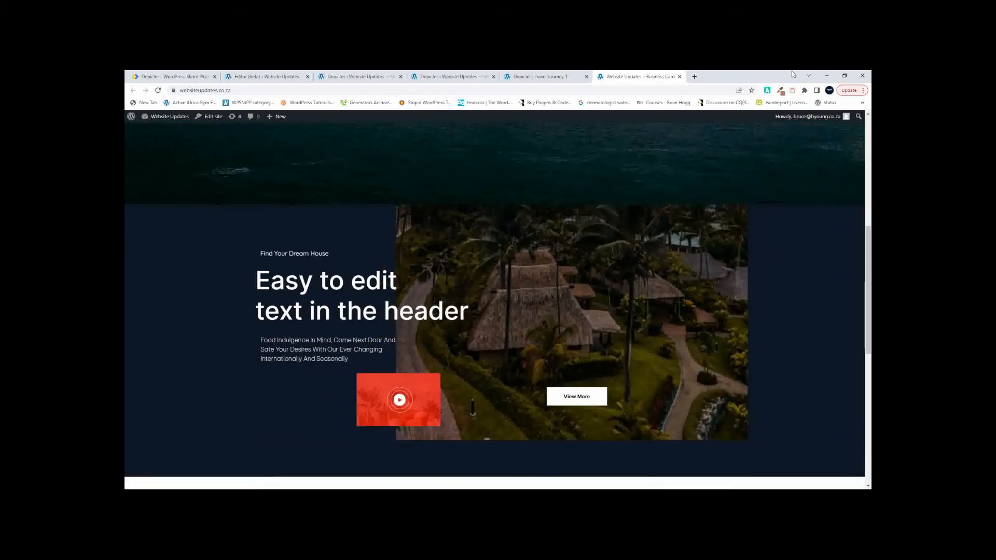
# - Check the slider list in the Depicter dashboard and review all the sliders on the live page again
pyautogui.click(349, 74)
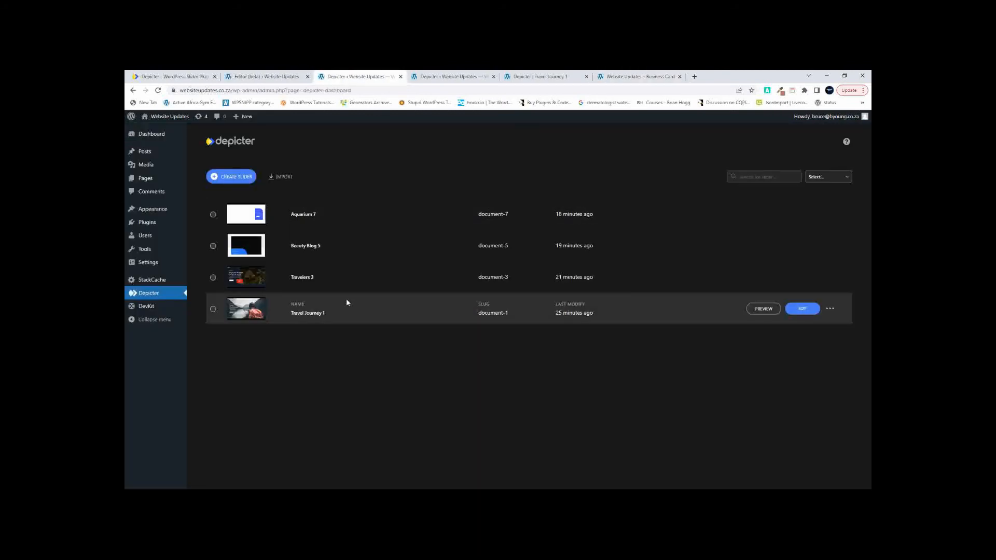
pyautogui.click(620, 77)
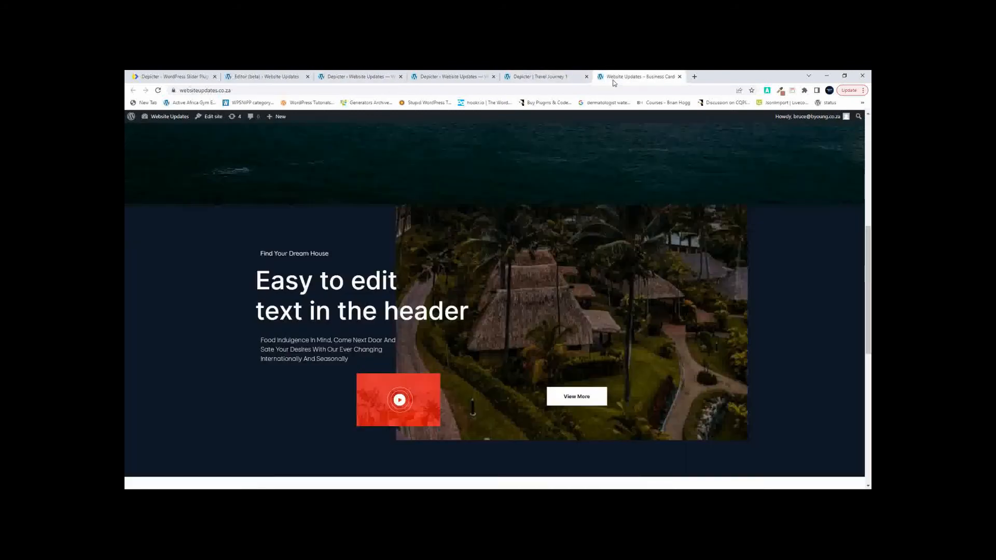
pyautogui.scroll(5, 326, 321)
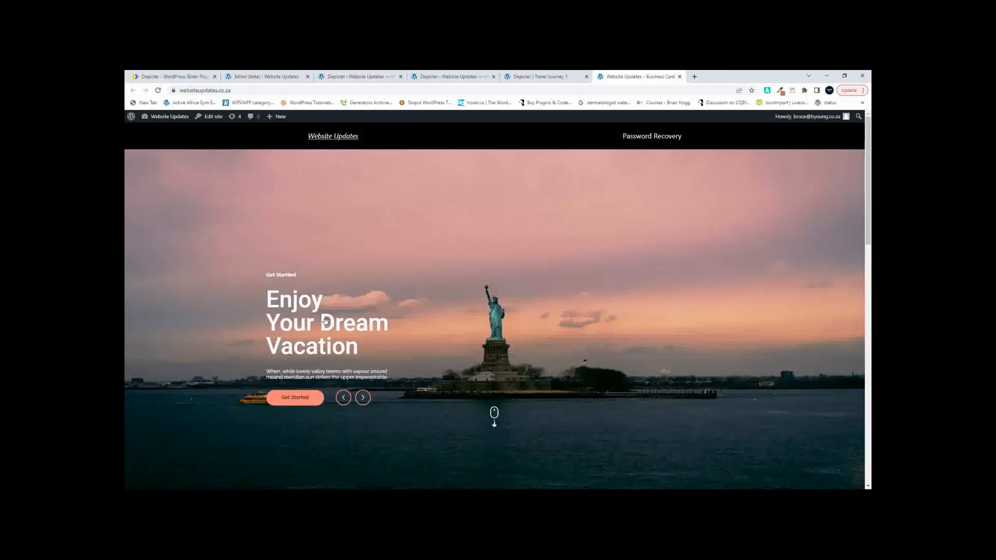
pyautogui.scroll(-10, 326, 321)
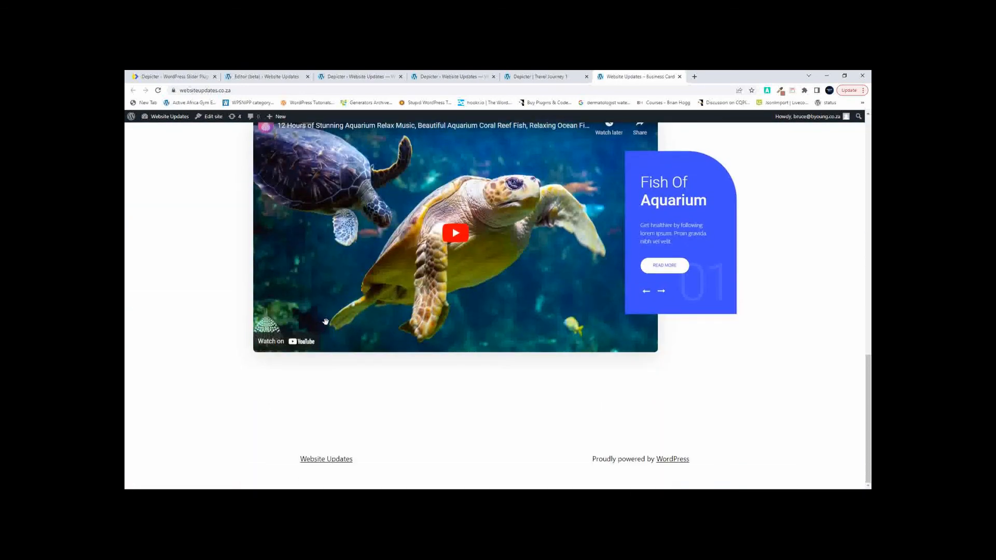
pyautogui.scroll(8, 326, 321)
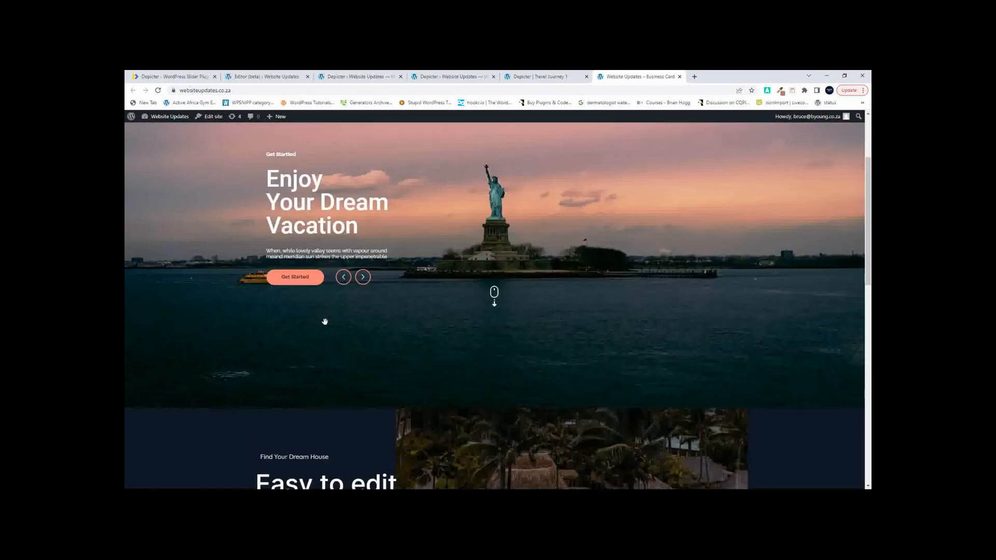
pyautogui.scroll(2, 324, 321)
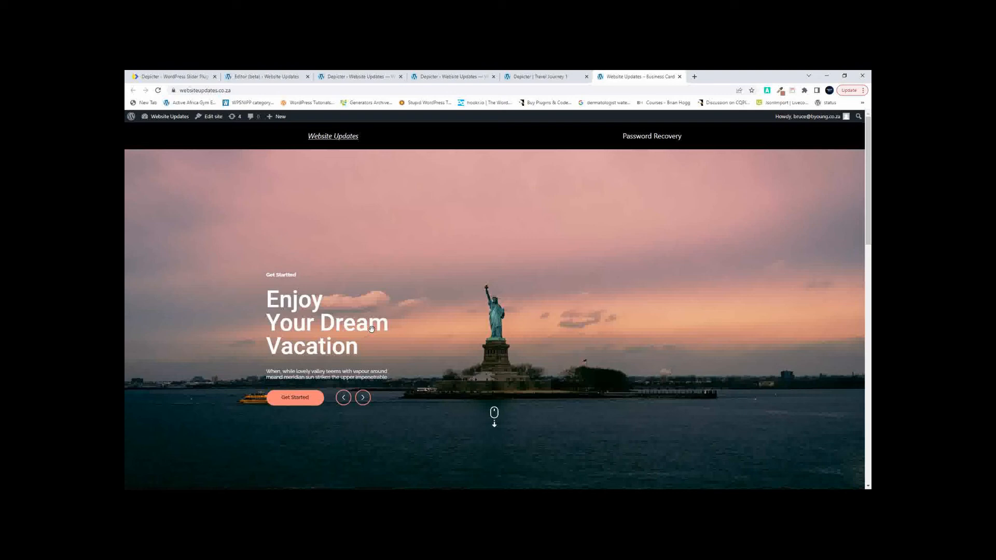
# - Log out of WordPress and view the whole Website Updates home page as a visitor
pyautogui.moveTo(825, 118)
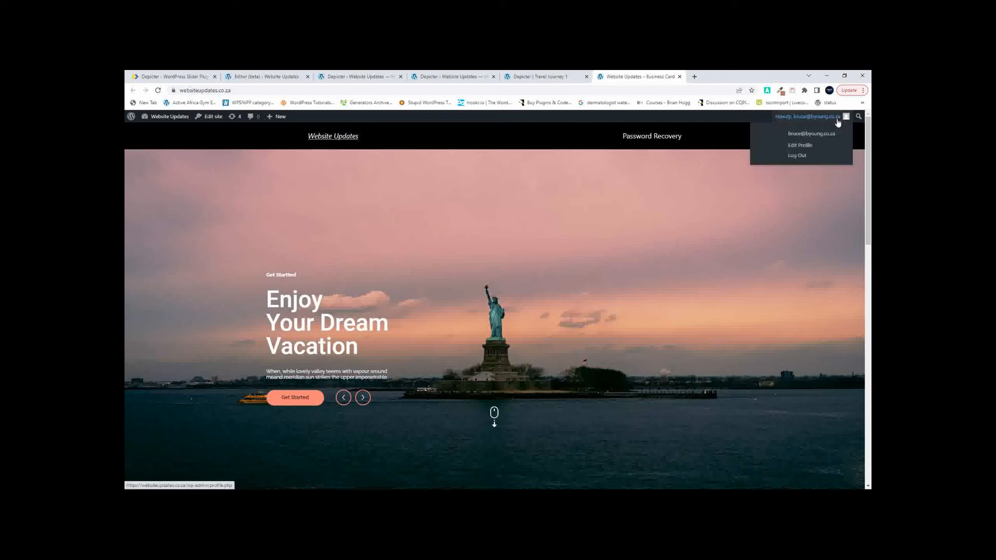
pyautogui.click(801, 155)
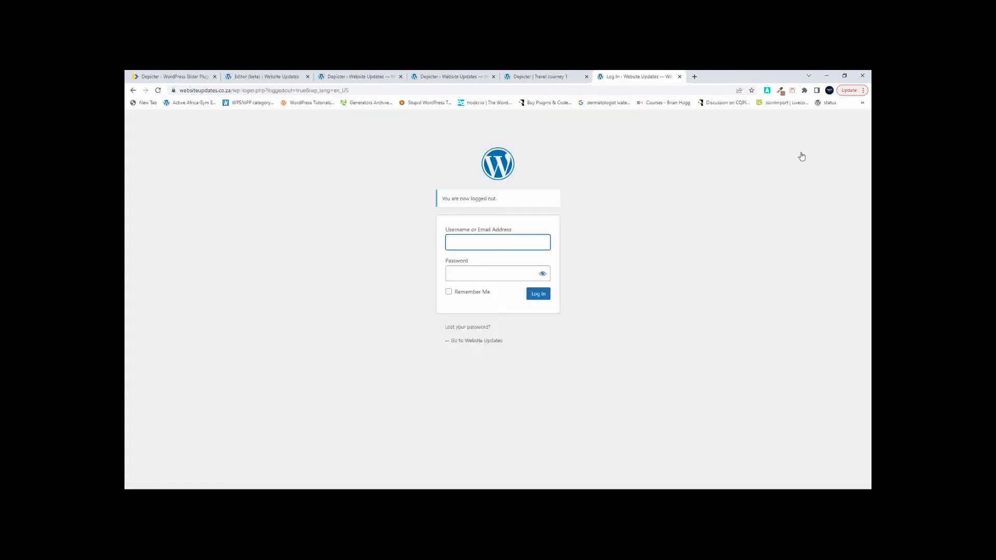
pyautogui.click(476, 342)
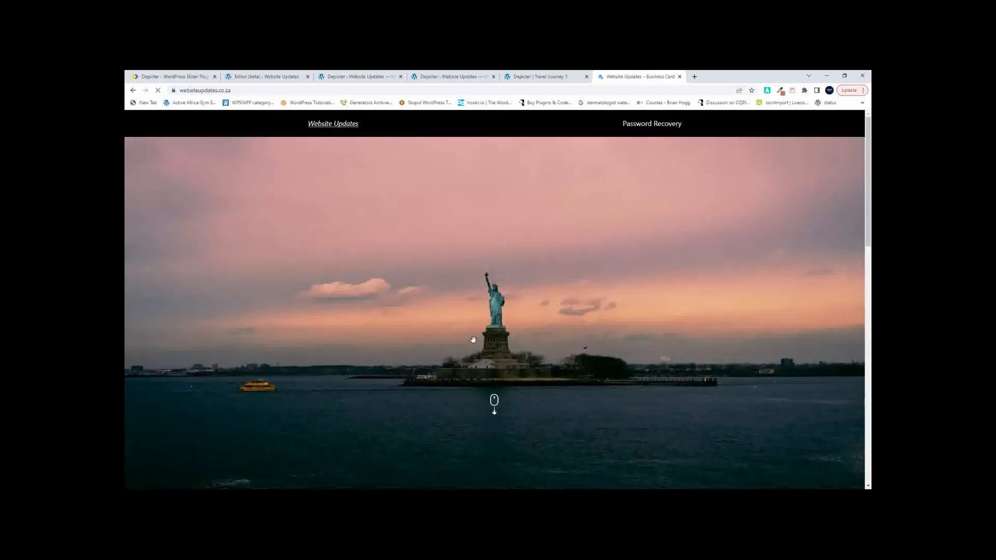
pyautogui.scroll(-15, 667, 342)
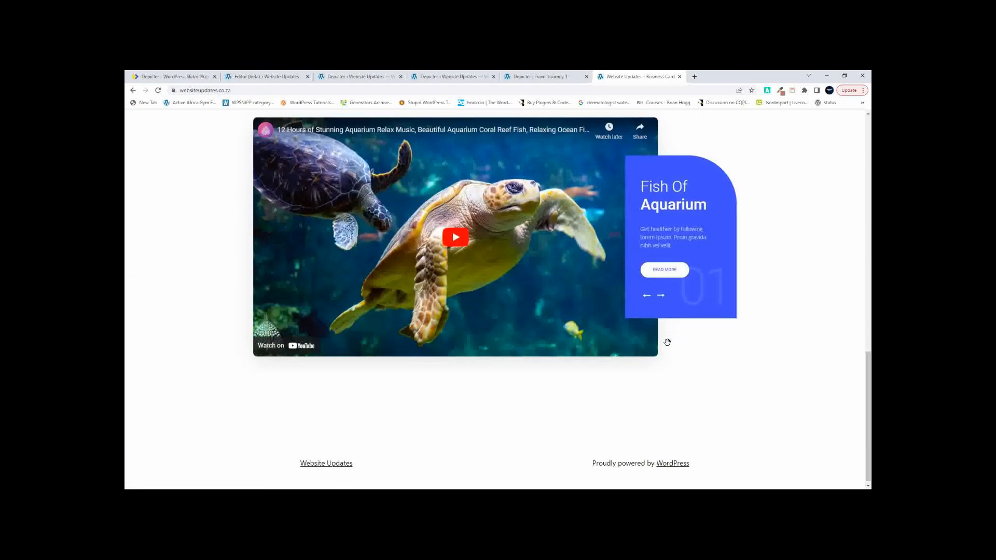
pyautogui.scroll(15, 667, 342)
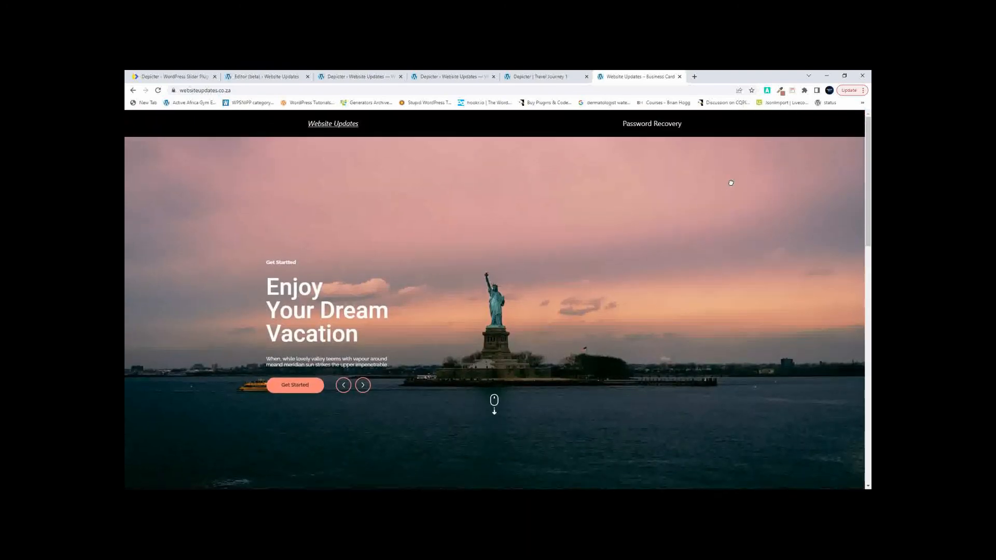
# - Inspect the home page in developer tools and run a mobile Lighthouse analysis for Performance, Accessibility, Best practices and SEO
pyautogui.rightClick(731, 183)
pyautogui.click(635, 333)
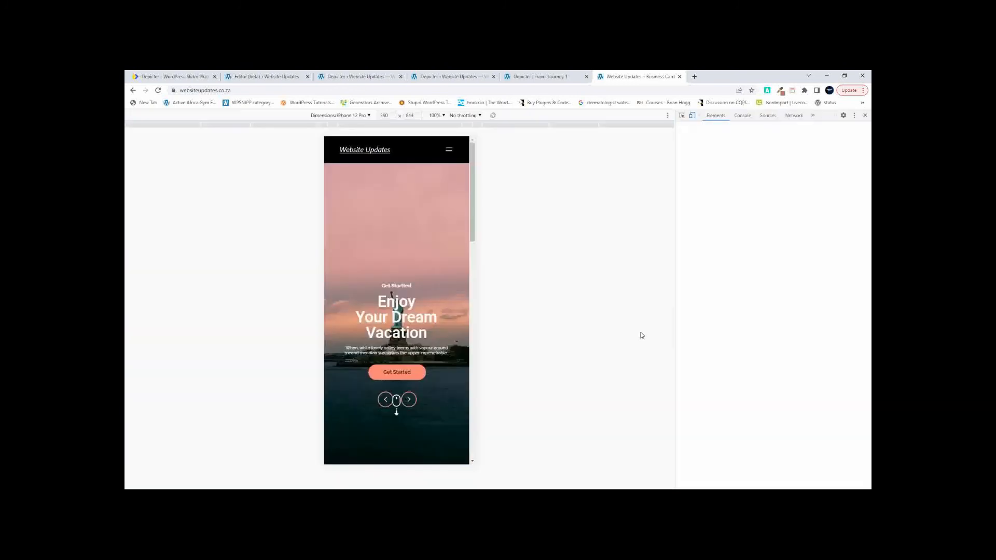
pyautogui.click(813, 116)
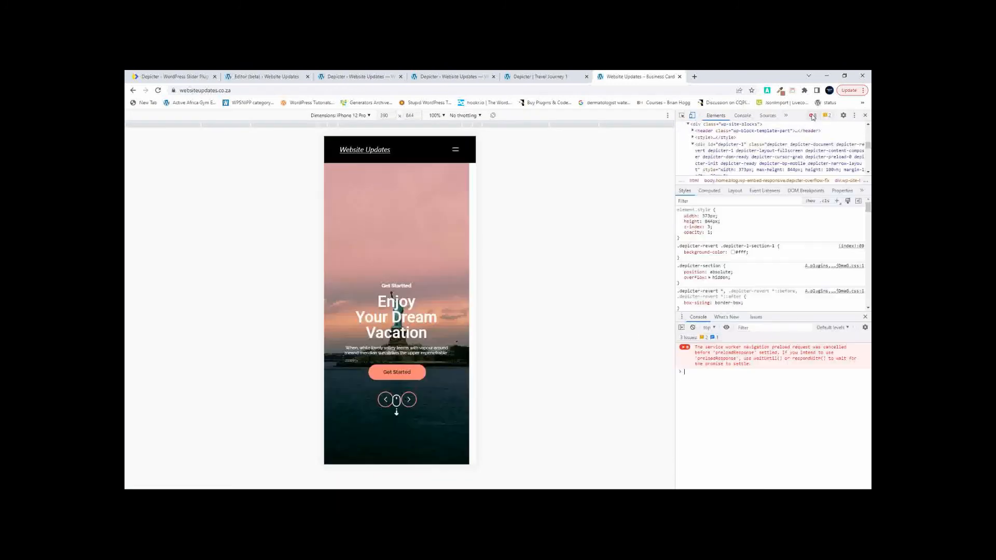
pyautogui.click(786, 115)
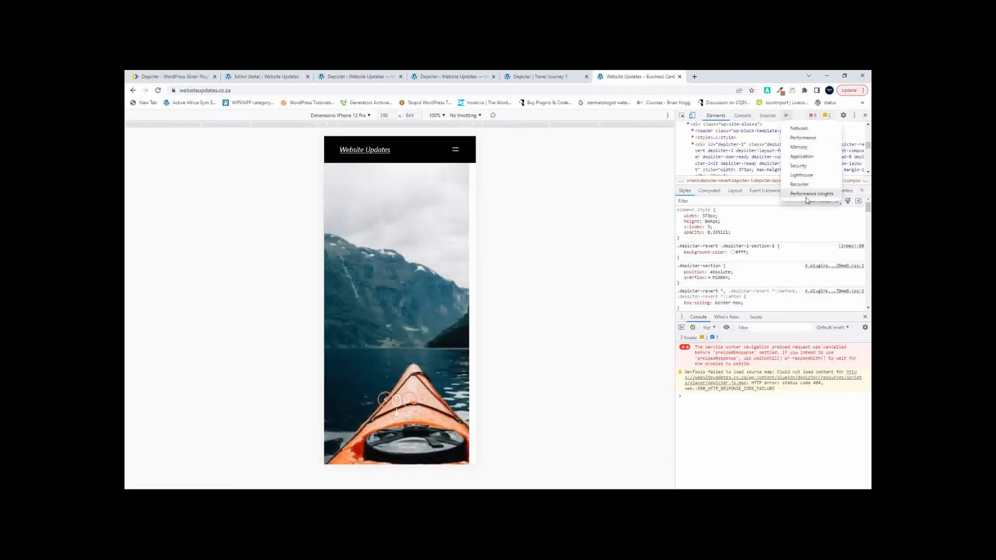
pyautogui.click(802, 175)
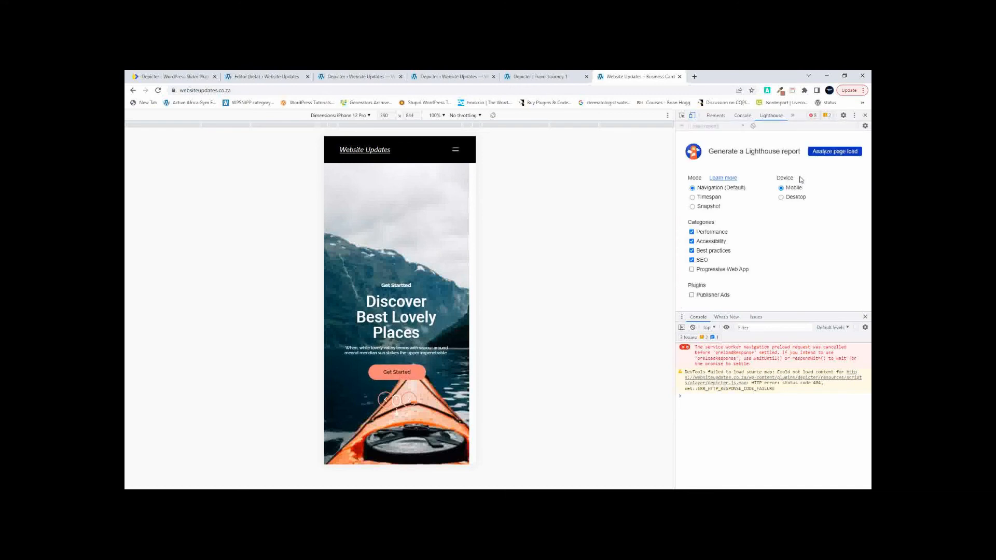
pyautogui.click(833, 152)
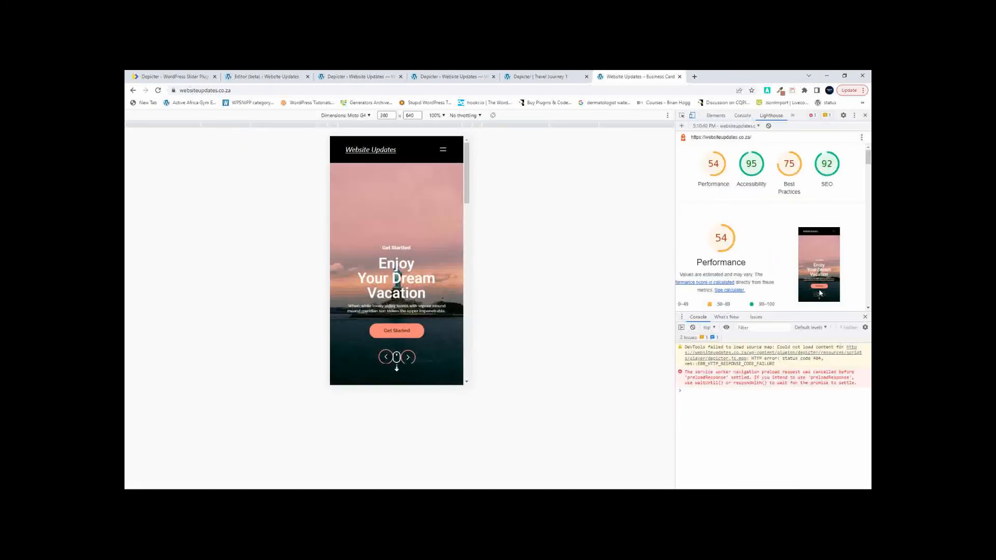
# - Close the console drawer and examine the Lighthouse scores, performance metrics and list of diagnostics
pyautogui.click(865, 317)
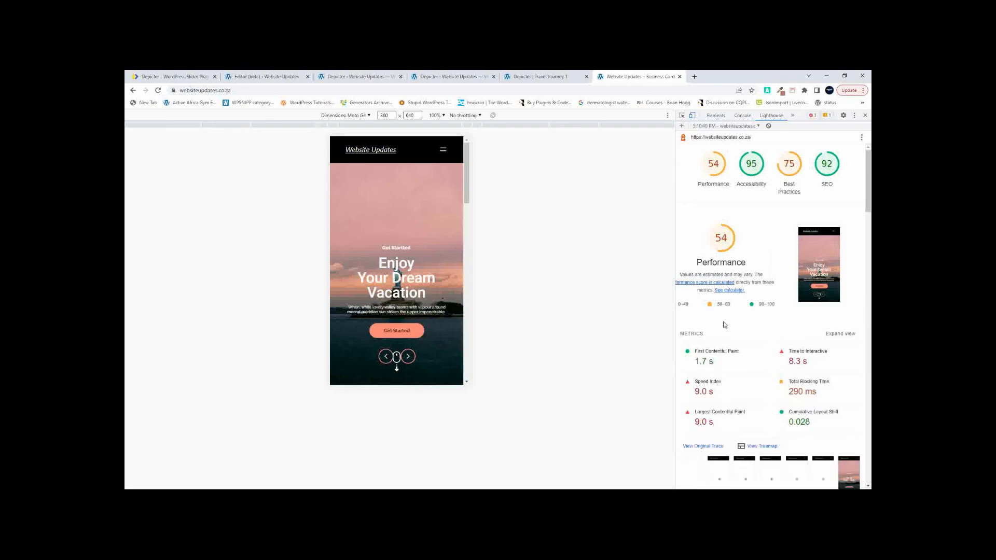
pyautogui.scroll(-5, 726, 322)
pyautogui.scroll(5, 726, 323)
pyautogui.scroll(-1, 720, 165)
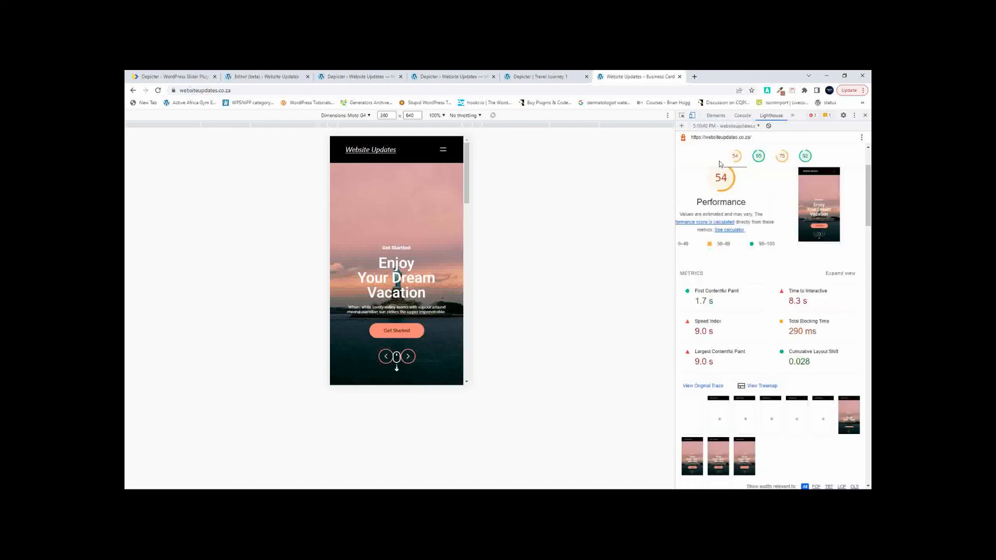
pyautogui.scroll(-3, 775, 332)
pyautogui.scroll(2, 776, 332)
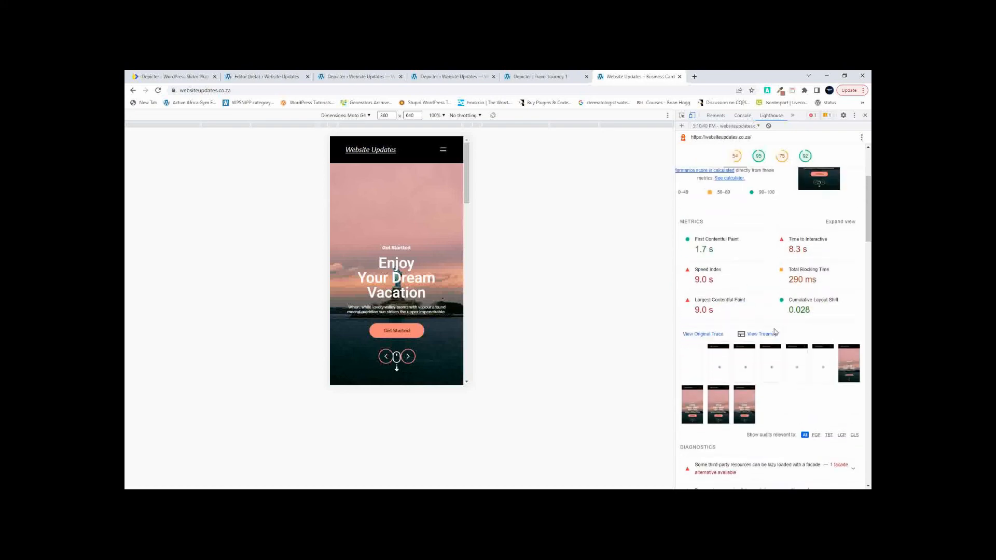
pyautogui.scroll(-3, 724, 320)
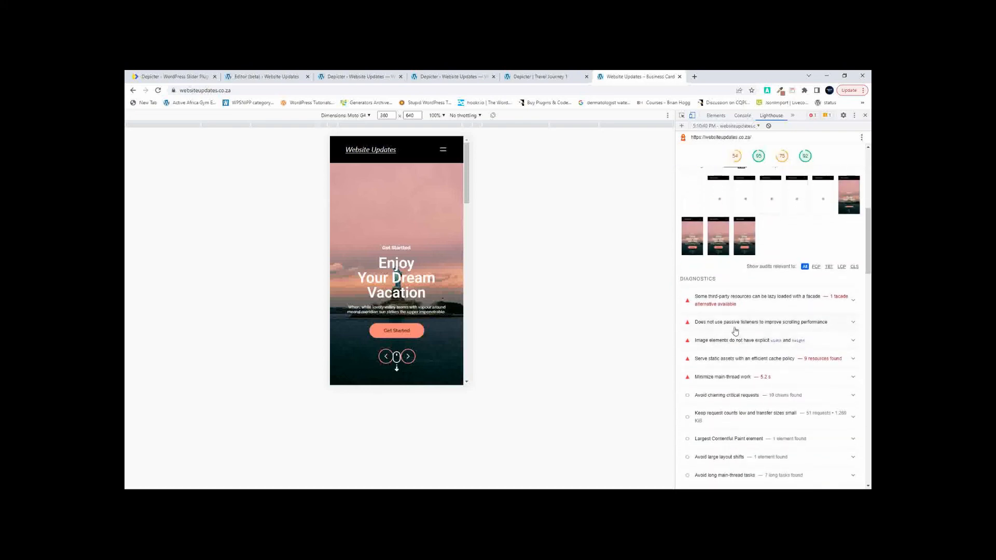
# - Expand and read the Lighthouse diagnostics on lazy-loading third-party resources, passive listeners, and explicit image width and height
pyautogui.click(786, 305)
pyautogui.scroll(-2, 789, 344)
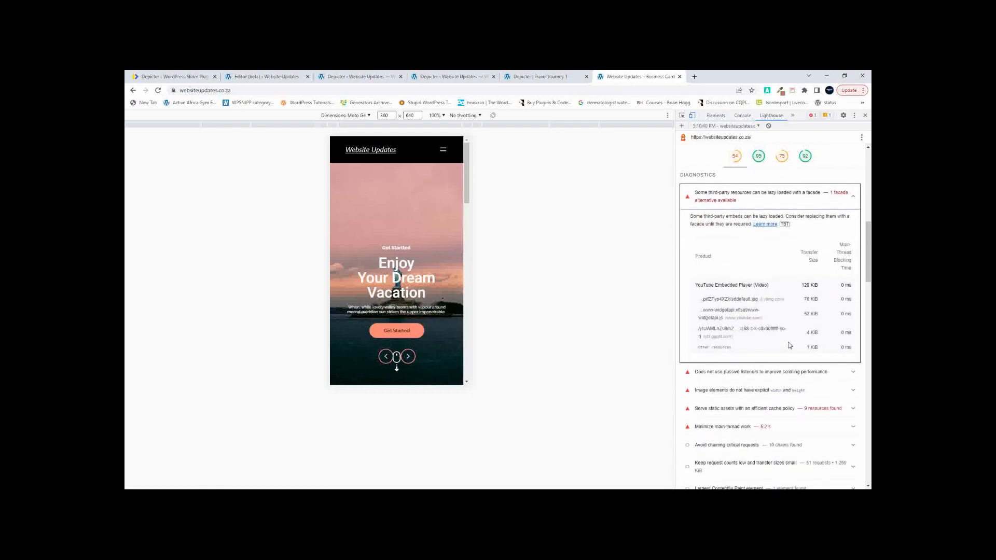
pyautogui.click(772, 372)
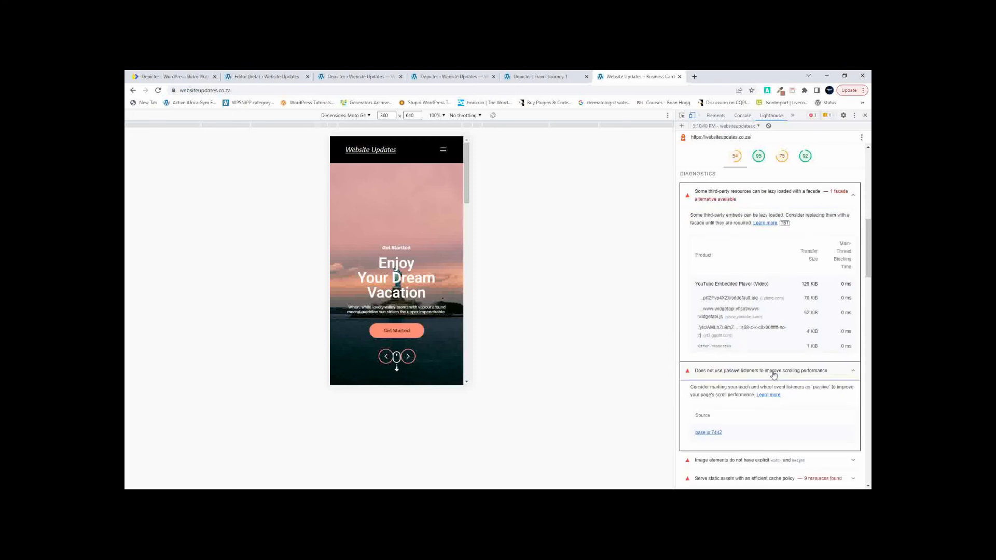
pyautogui.scroll(-3, 773, 375)
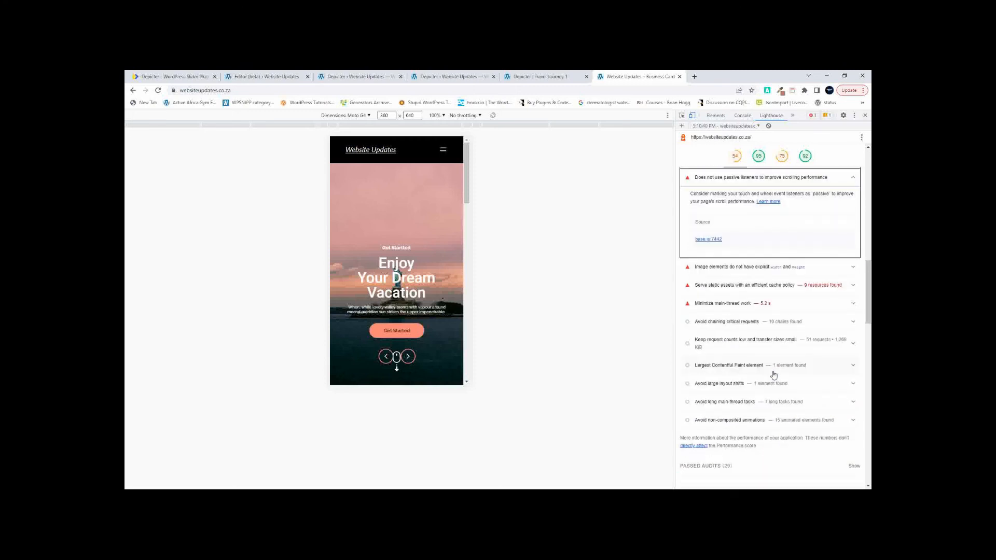
pyautogui.click(741, 268)
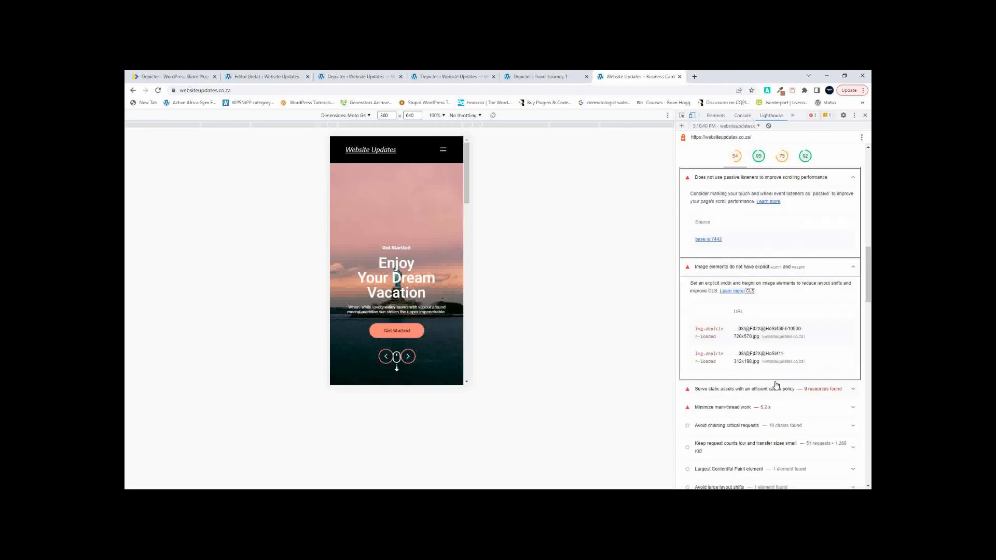
# - Expand and read the Lighthouse diagnostic on serving static assets with an efficient cache policy, and return to the report's scores
pyautogui.click(727, 396)
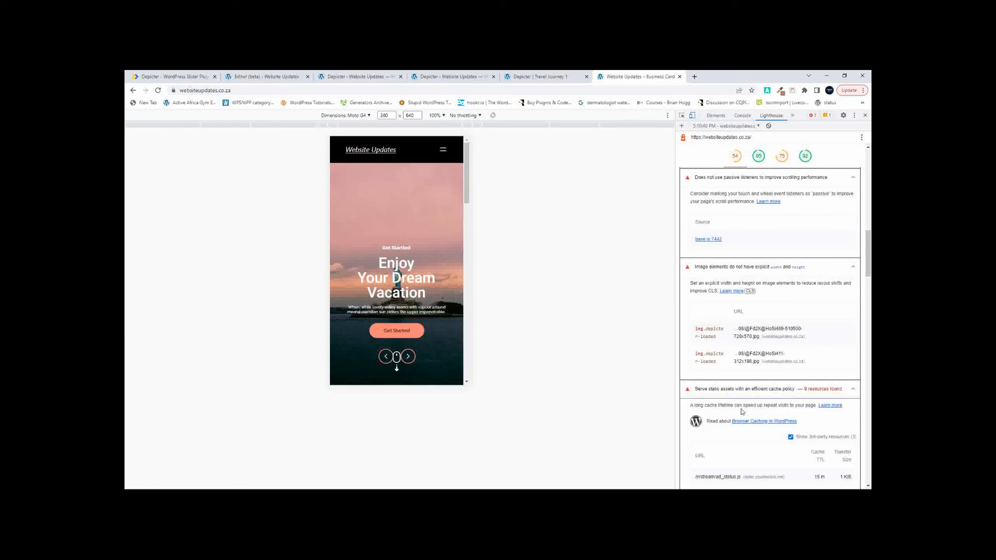
pyautogui.scroll(-3, 743, 413)
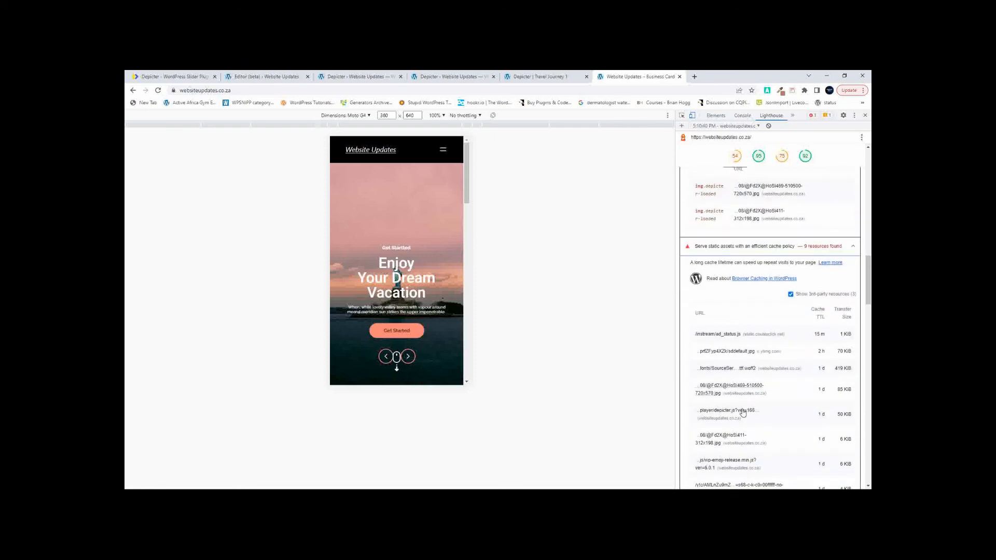
pyautogui.scroll(-2, 743, 412)
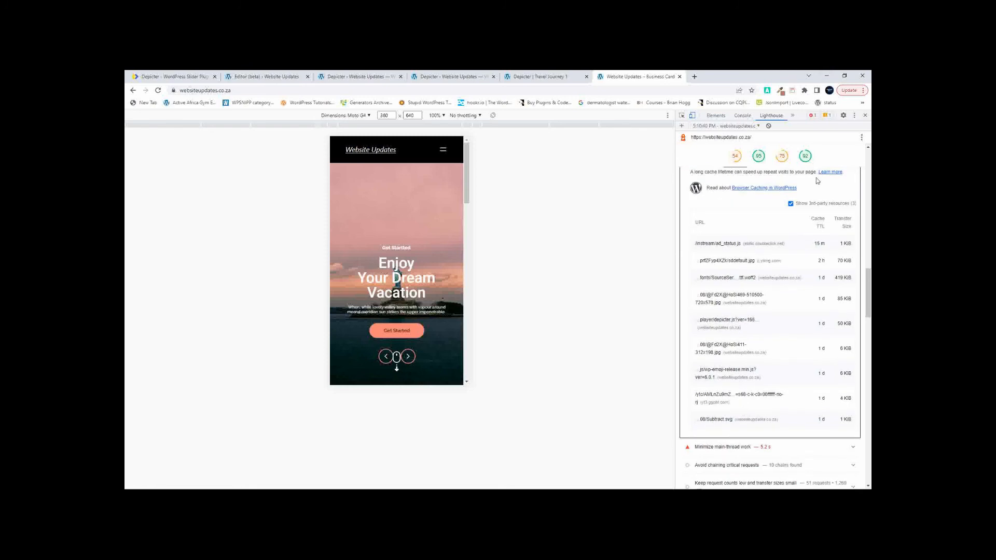
pyautogui.scroll(10, 817, 181)
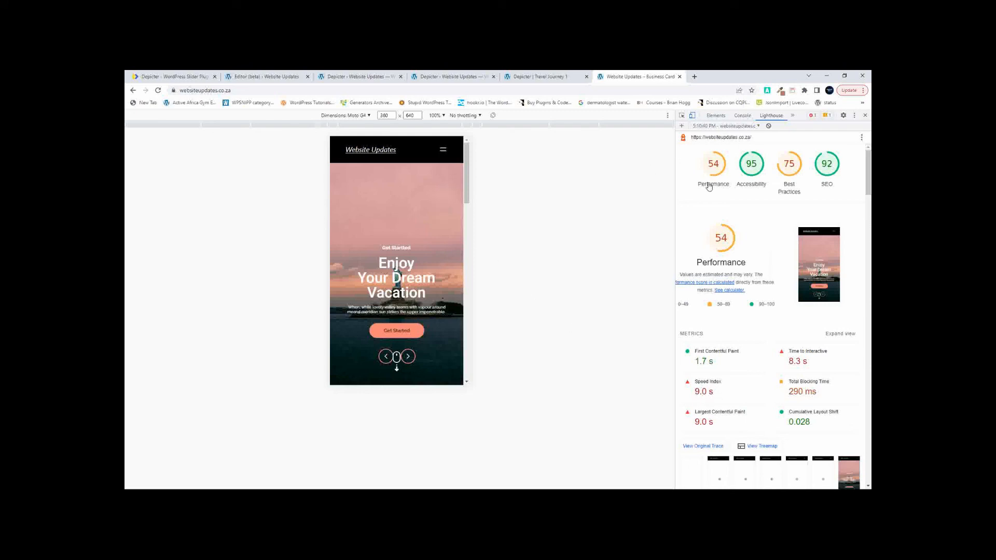
# - Run a new mobile Lighthouse analysis with the same categories and review its scores, opportunities, diagnostics and accessibility section
pyautogui.click(682, 126)
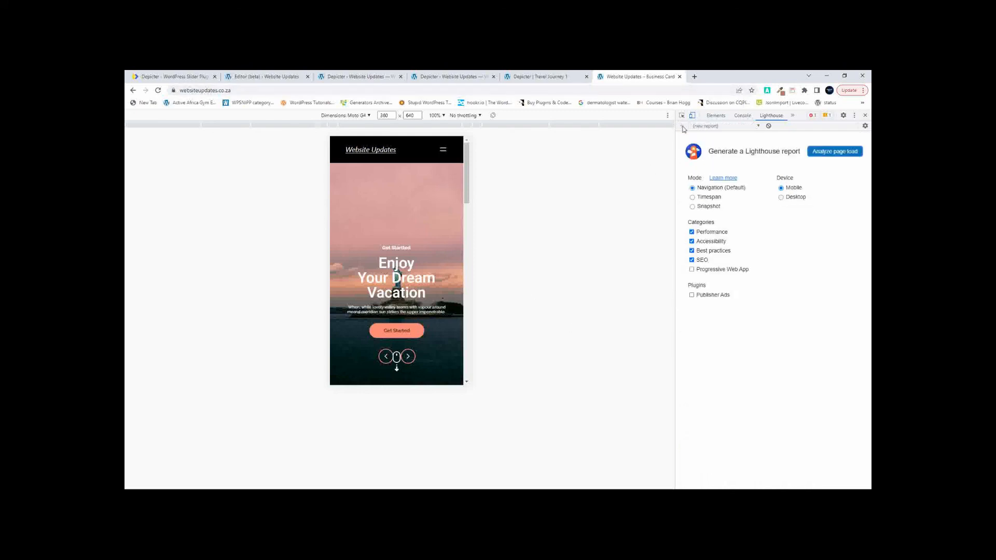
pyautogui.click(835, 152)
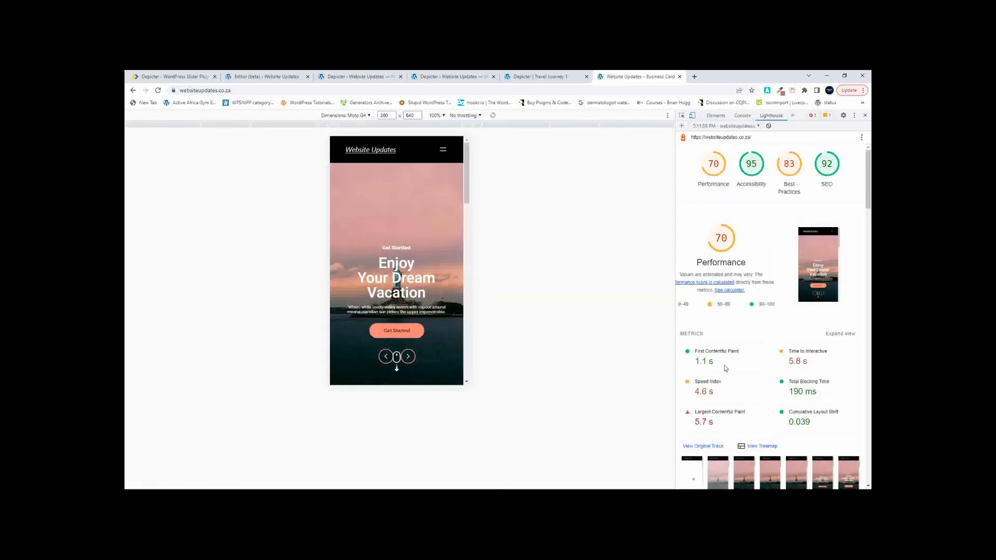
pyautogui.scroll(-10, 724, 365)
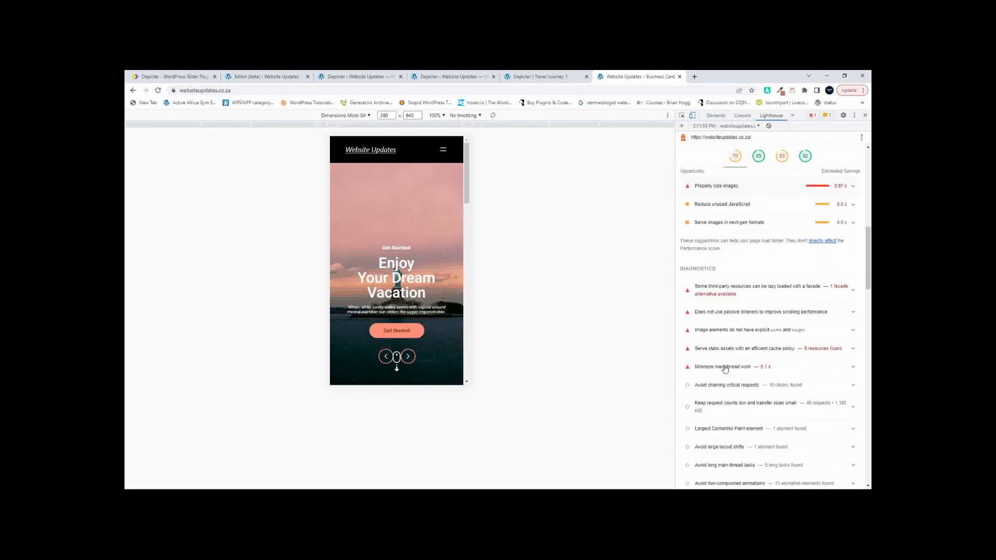
pyautogui.scroll(-10, 725, 369)
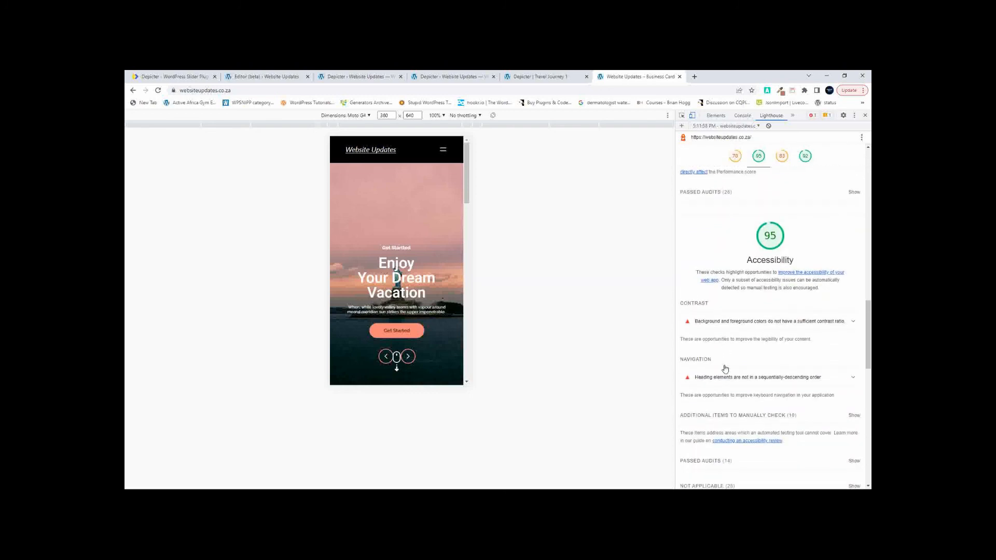
pyautogui.scroll(20, 724, 368)
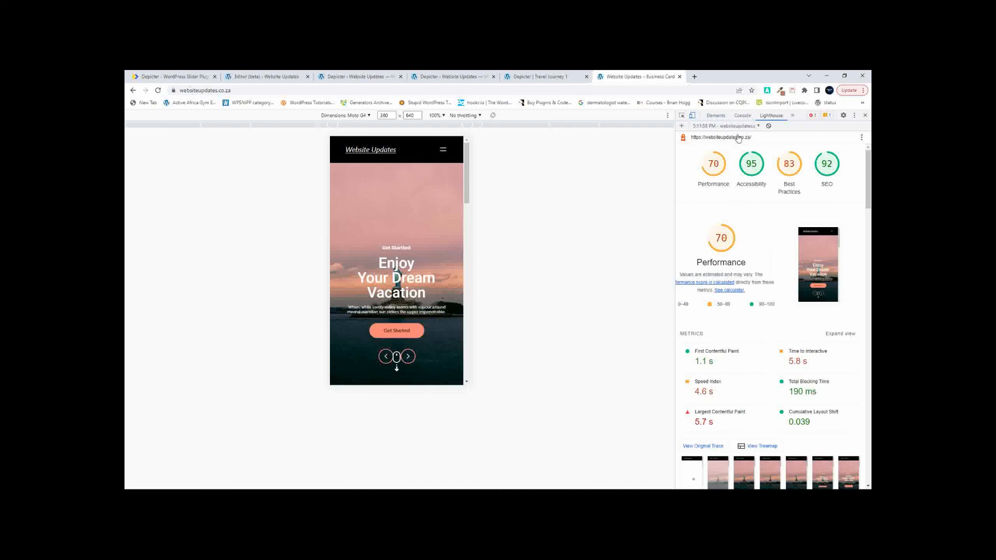
# - Show the page's element markup in the developer tools and examine all the home page sliders in the Moto G4 mobile preview
pyautogui.click(742, 115)
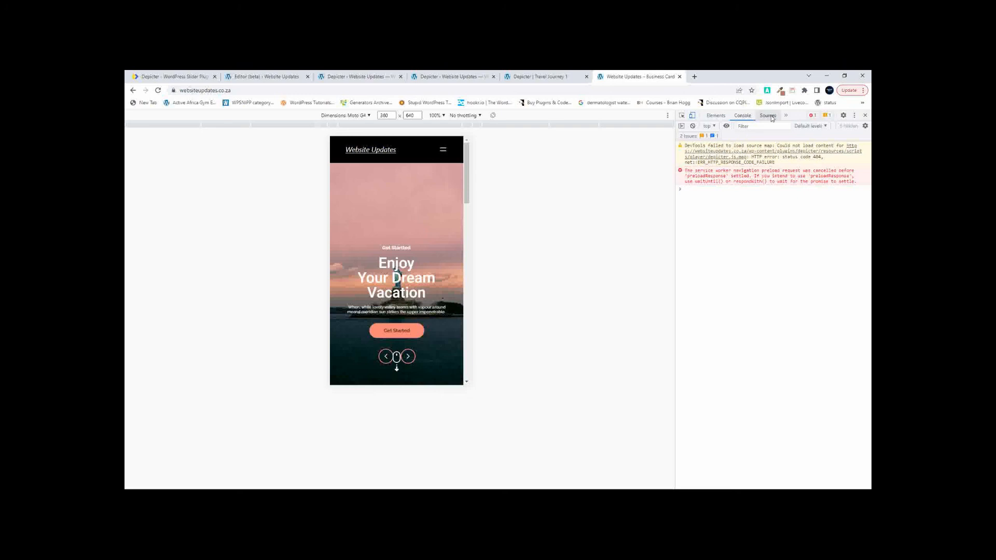
pyautogui.click(715, 116)
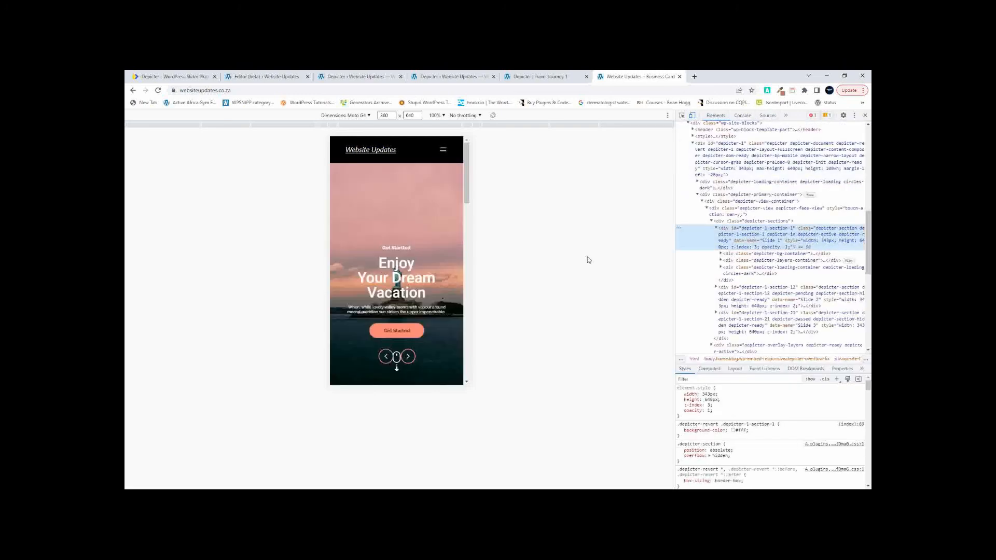
pyautogui.scroll(-1, 382, 227)
pyautogui.scroll(-5, 382, 227)
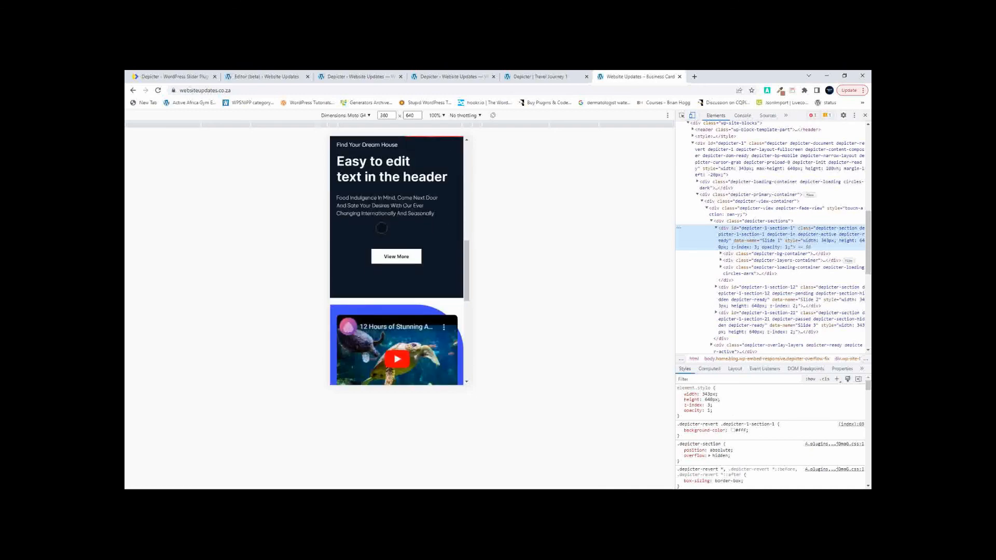
pyautogui.scroll(-3, 382, 227)
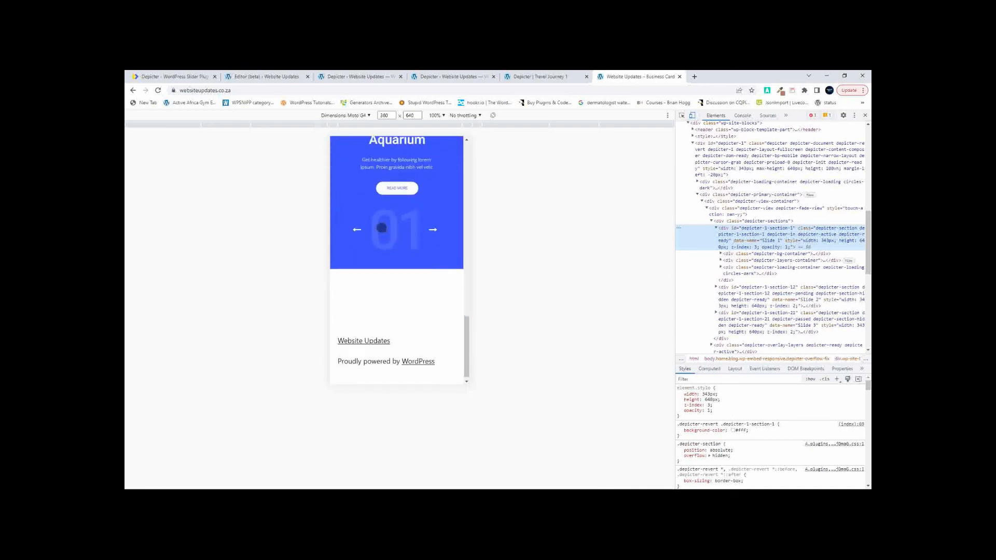
pyautogui.scroll(6, 381, 227)
pyautogui.scroll(3, 382, 228)
pyautogui.scroll(-5, 382, 227)
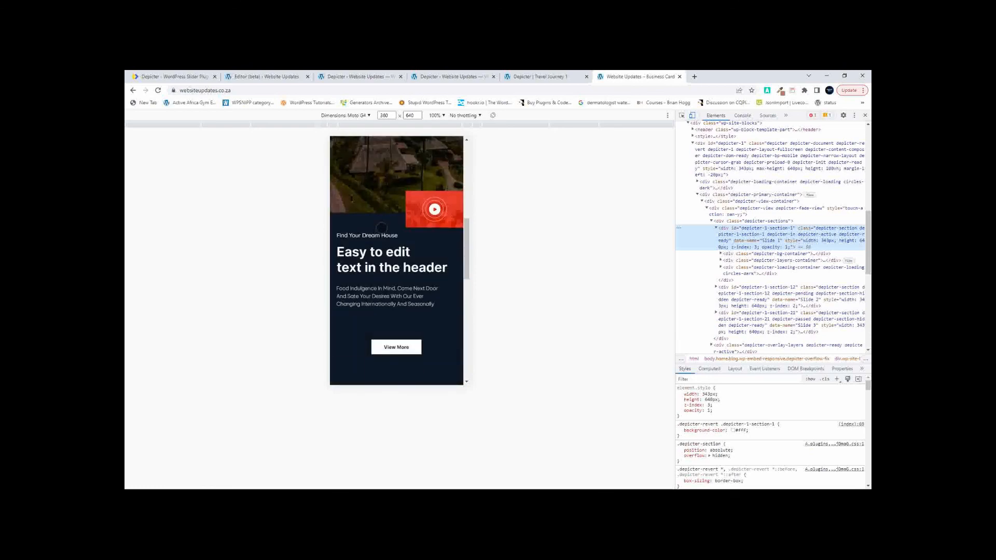
pyautogui.scroll(-2, 381, 228)
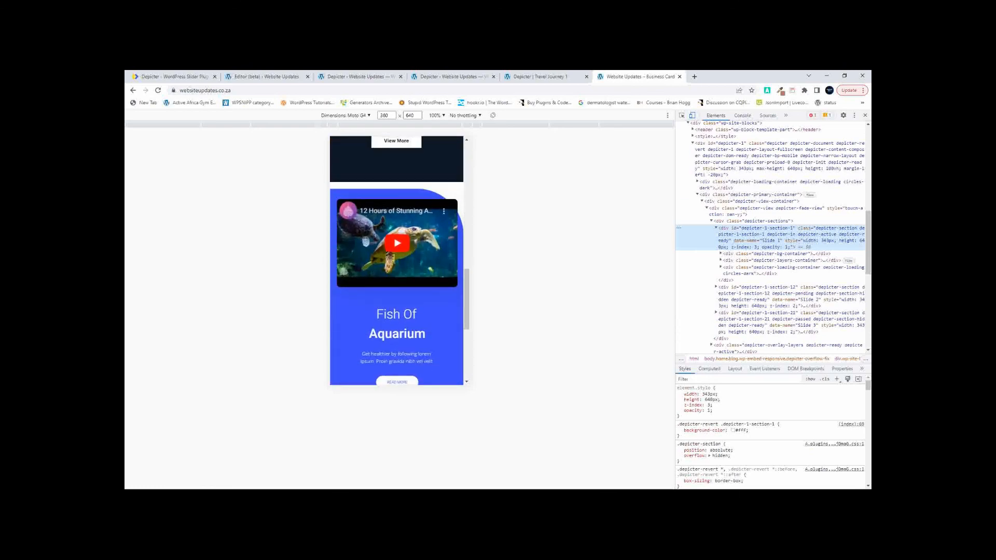
pyautogui.scroll(6, 381, 228)
pyautogui.scroll(1, 382, 227)
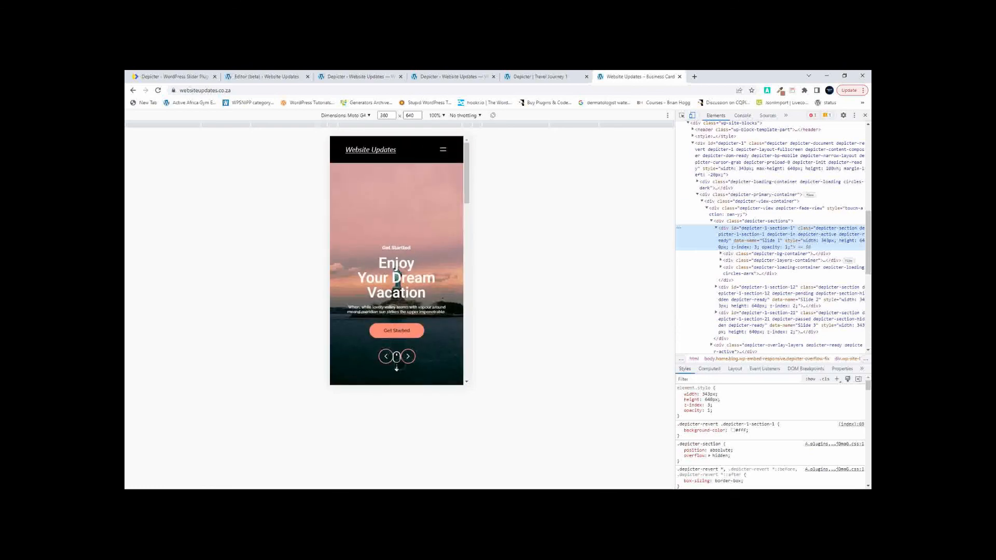
pyautogui.scroll(-4, 394, 353)
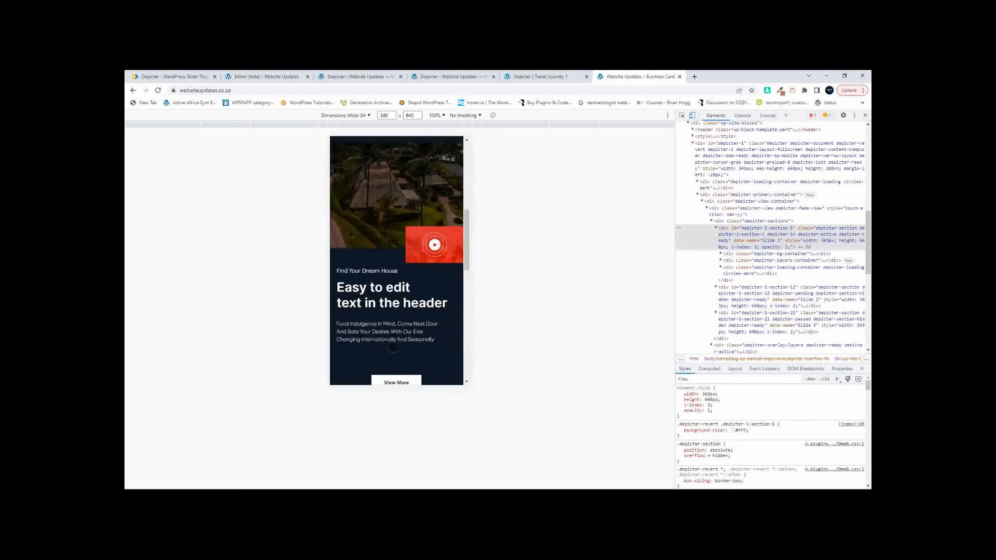
pyautogui.scroll(-3, 397, 334)
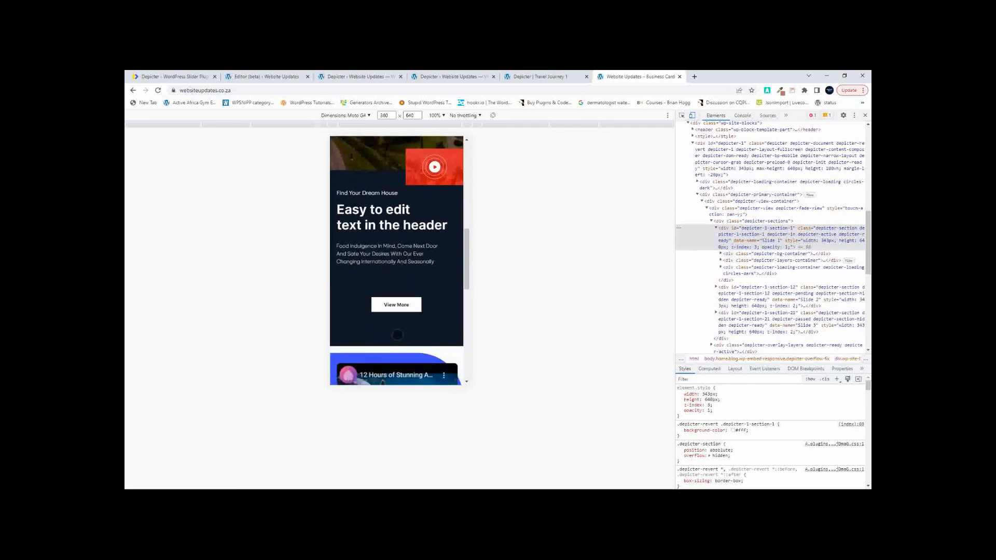
pyautogui.scroll(1, 398, 334)
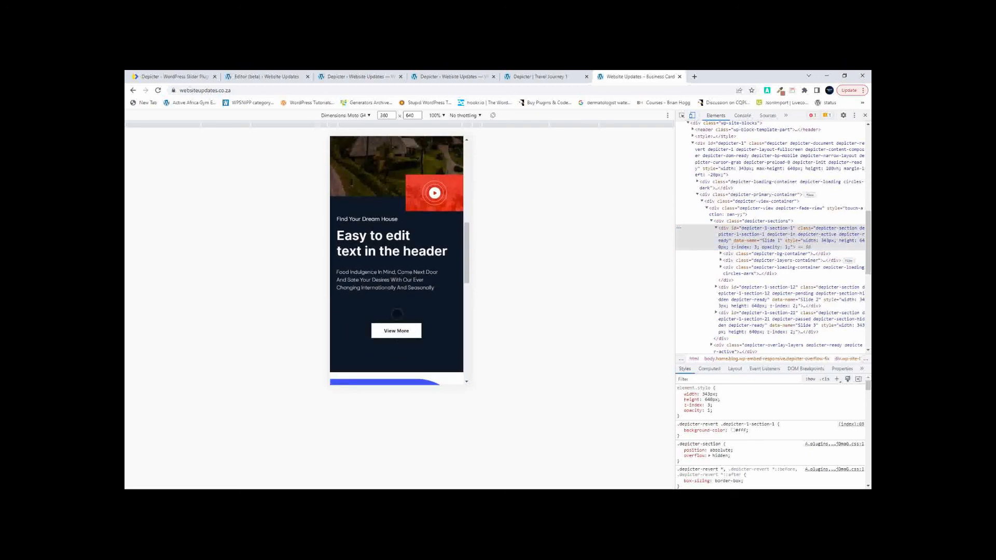
pyautogui.scroll(3, 384, 338)
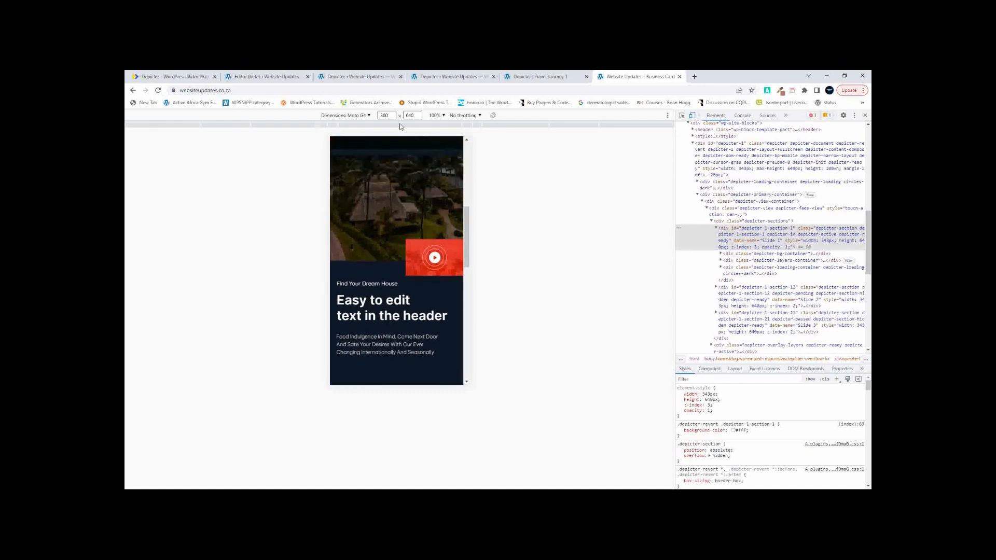
# - Set the device preview to iPad Air and examine how the home page sliders and the slider's scroll-down control behave
pyautogui.click(355, 117)
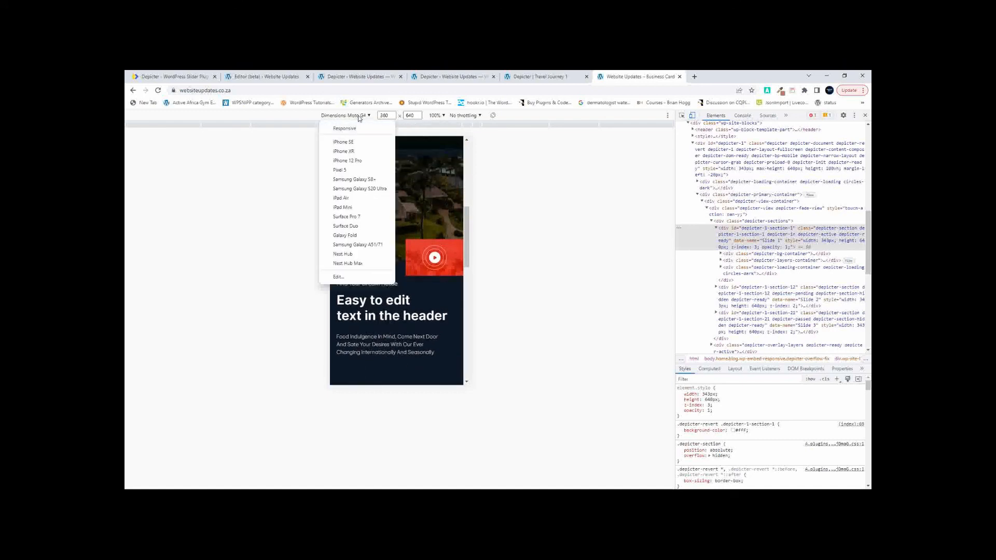
pyautogui.click(364, 199)
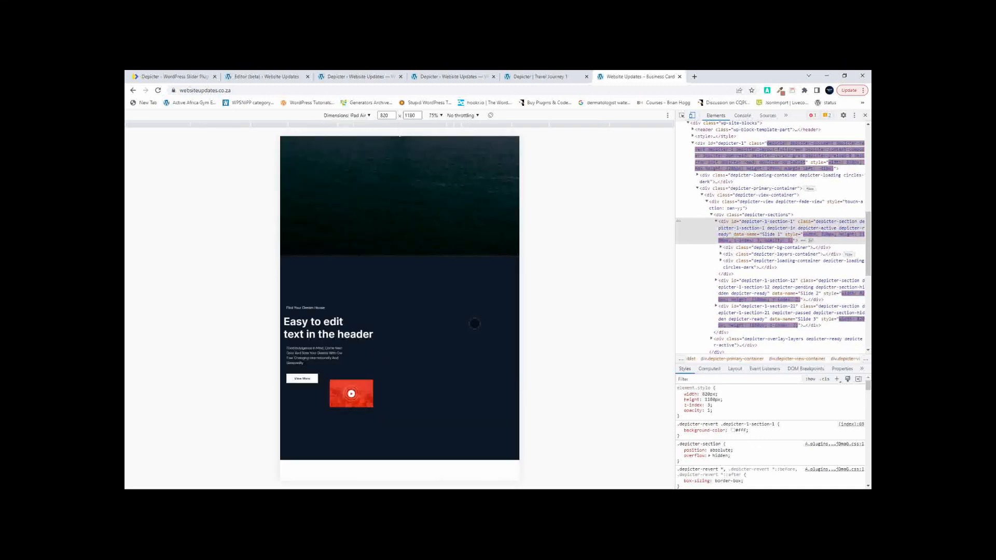
pyautogui.scroll(-5, 422, 321)
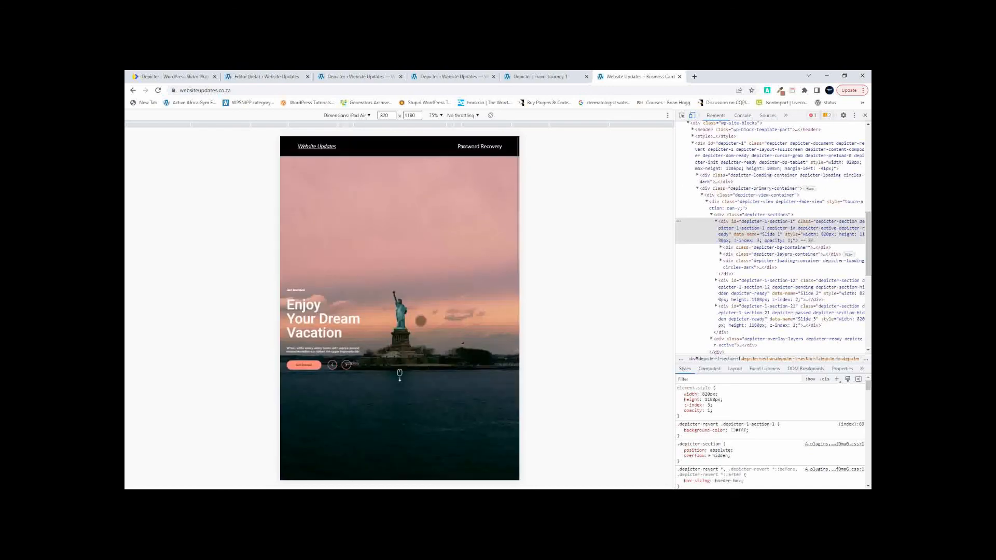
pyautogui.scroll(2, 421, 321)
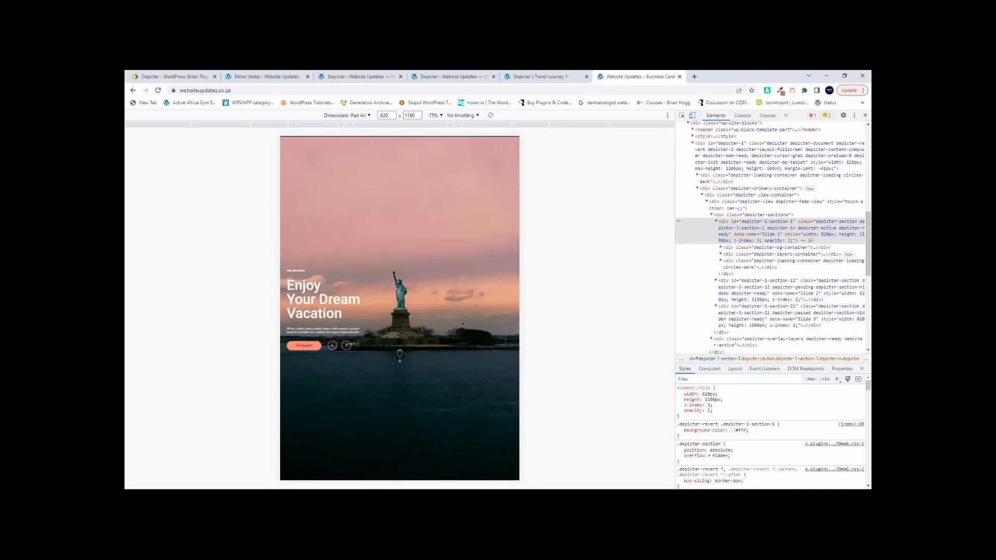
pyautogui.click(401, 356)
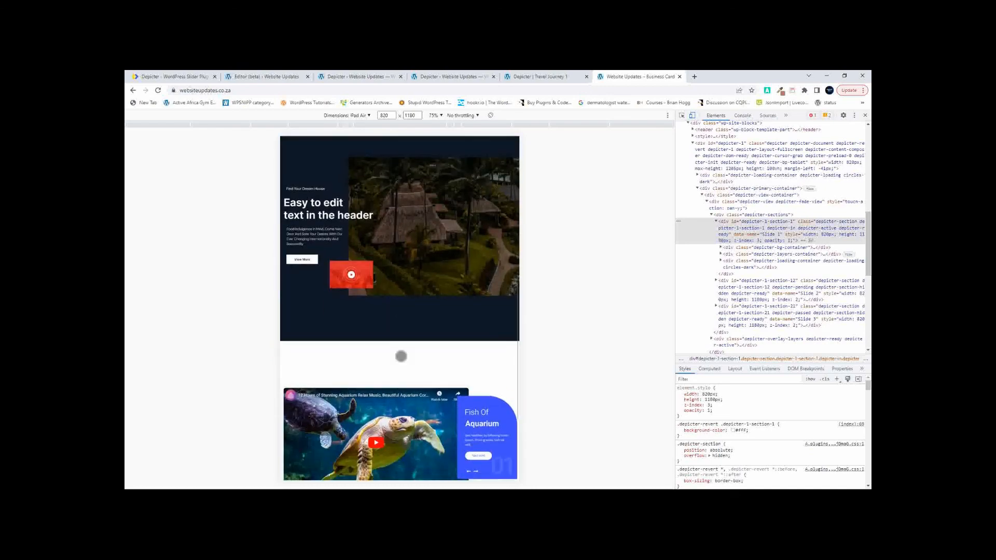
pyautogui.scroll(5, 402, 356)
pyautogui.scroll(4, 404, 229)
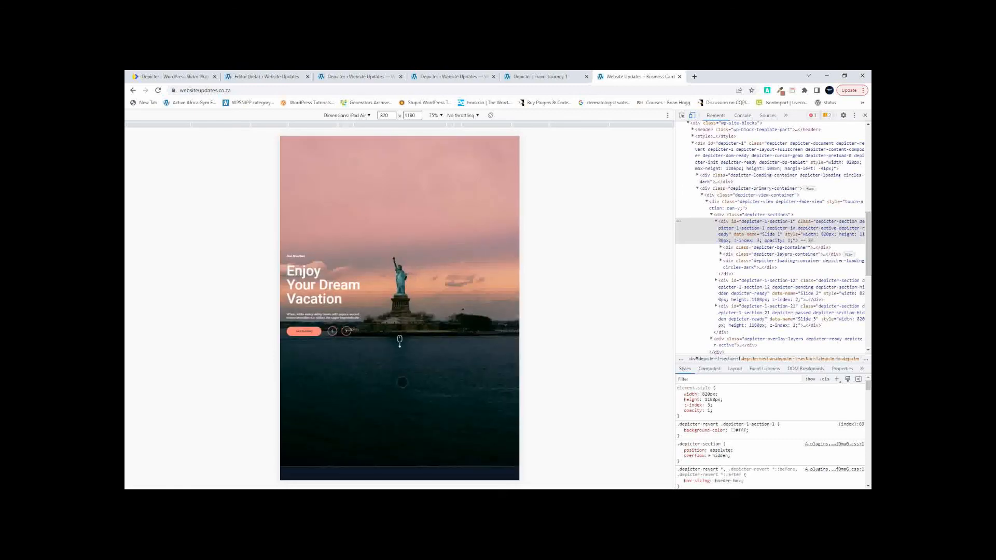
pyautogui.scroll(-2, 409, 393)
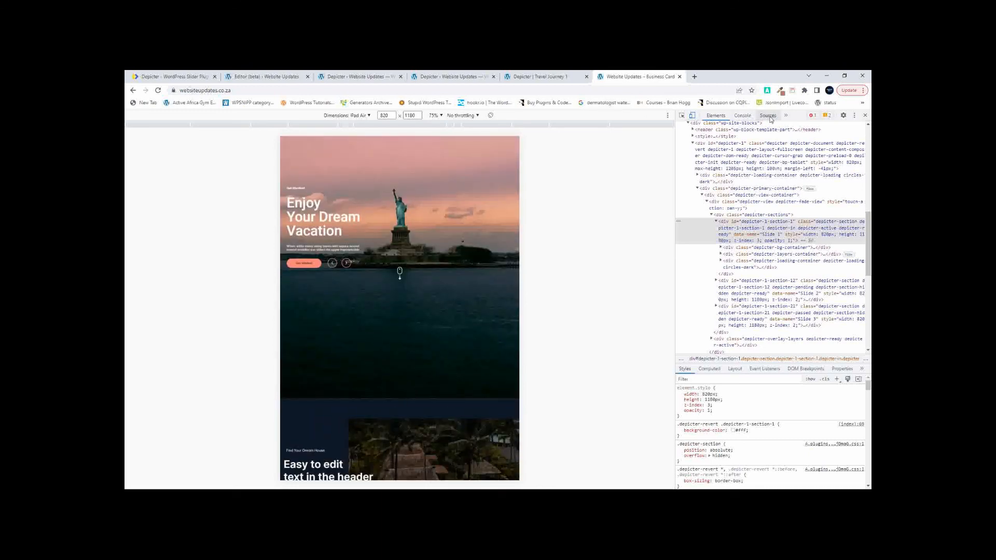
# - Turn off device emulation, close the developer tools and look through all the home page sliders at full desktop width
pyautogui.click(692, 115)
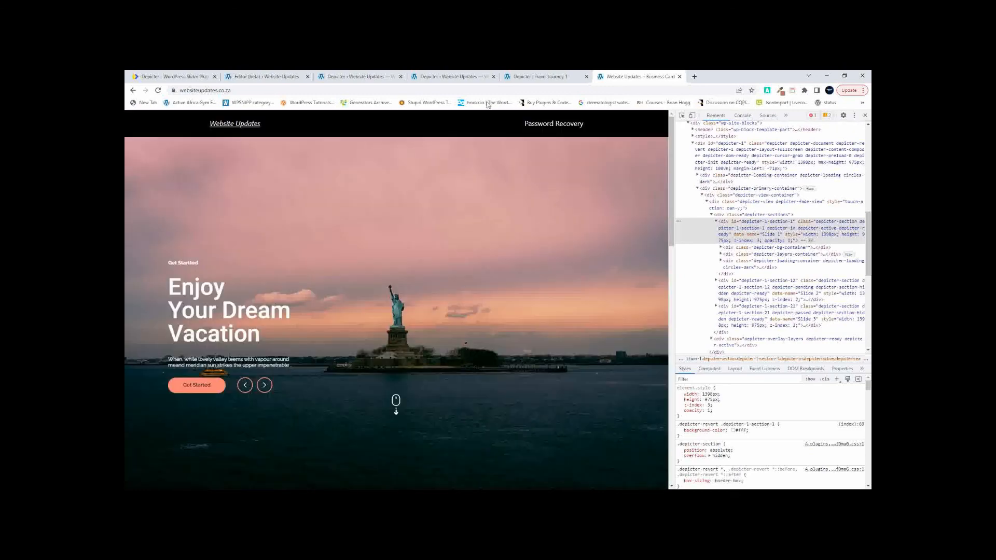
pyautogui.click(865, 116)
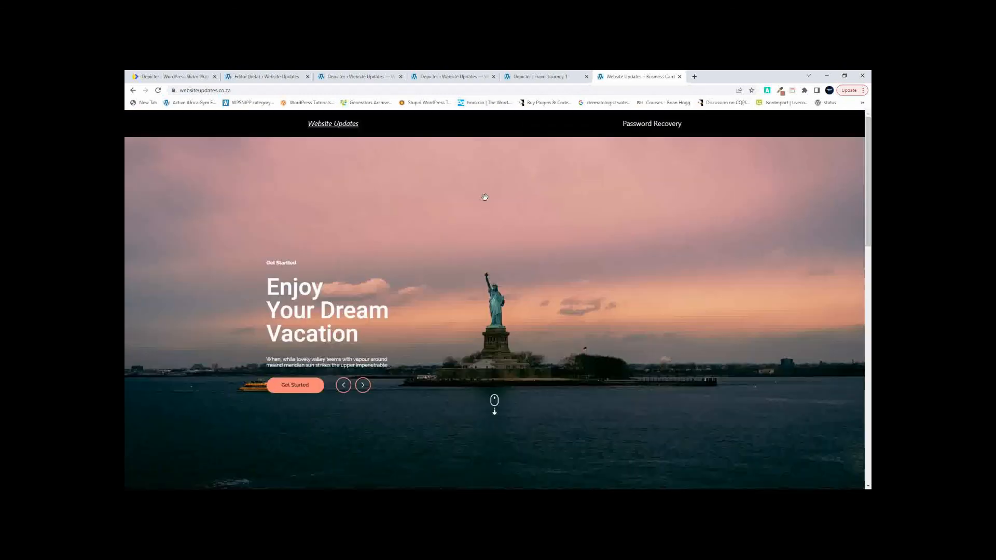
pyautogui.scroll(-10, 521, 311)
pyautogui.scroll(1, 523, 314)
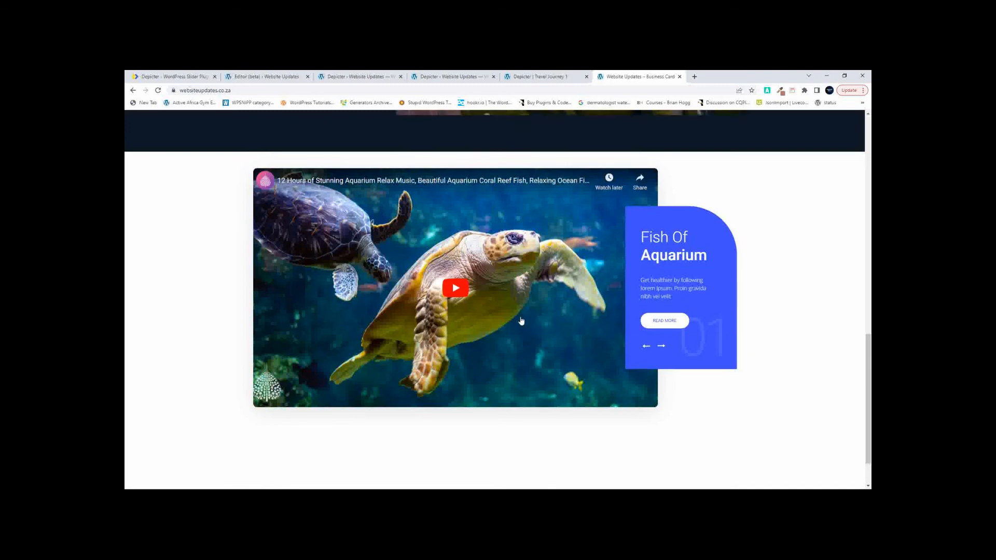
pyautogui.scroll(12, 521, 321)
pyautogui.scroll(-4, 522, 321)
pyautogui.scroll(-2, 522, 321)
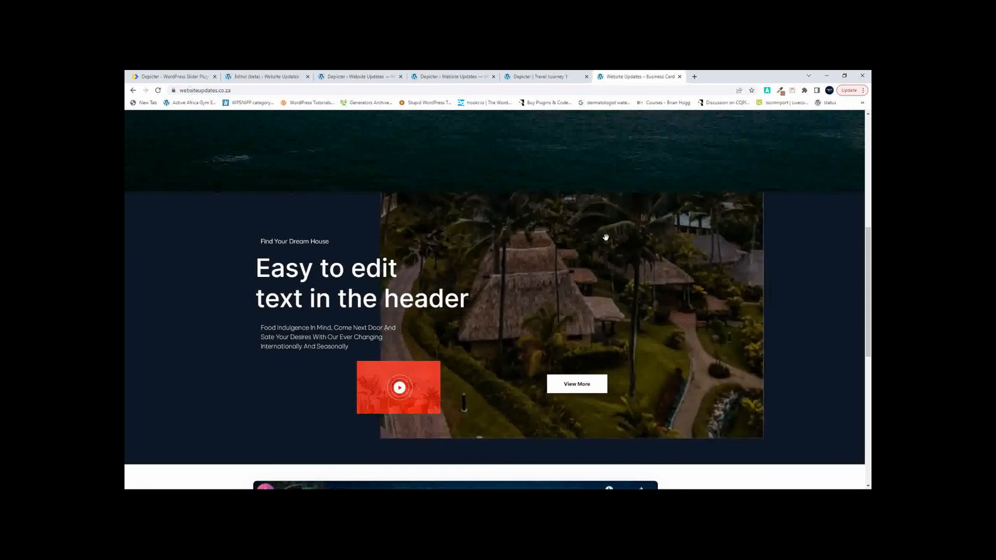
pyautogui.scroll(6, 606, 237)
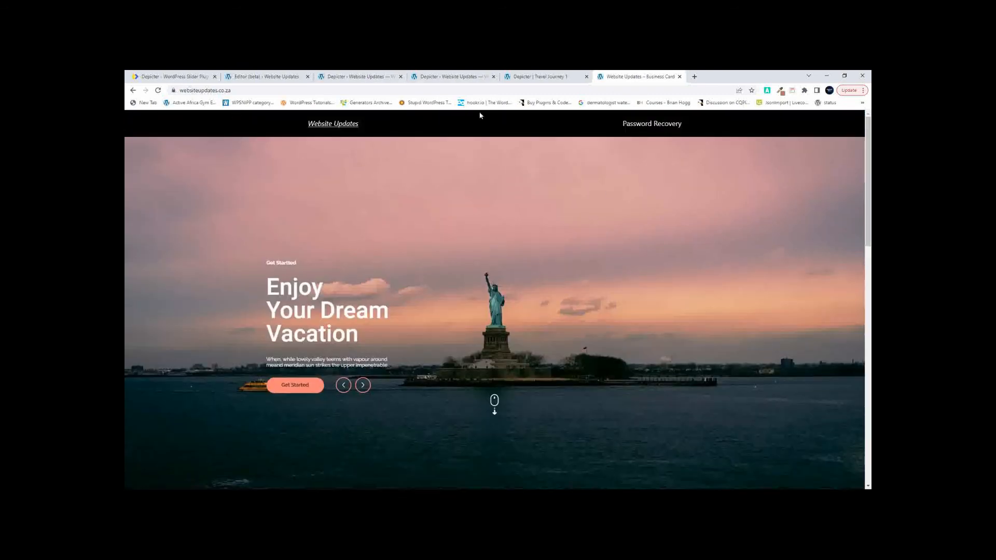
# - Return to the Travel Journey 1 slider editor and log back in to WordPress with the account e-mail and password
pyautogui.click(540, 77)
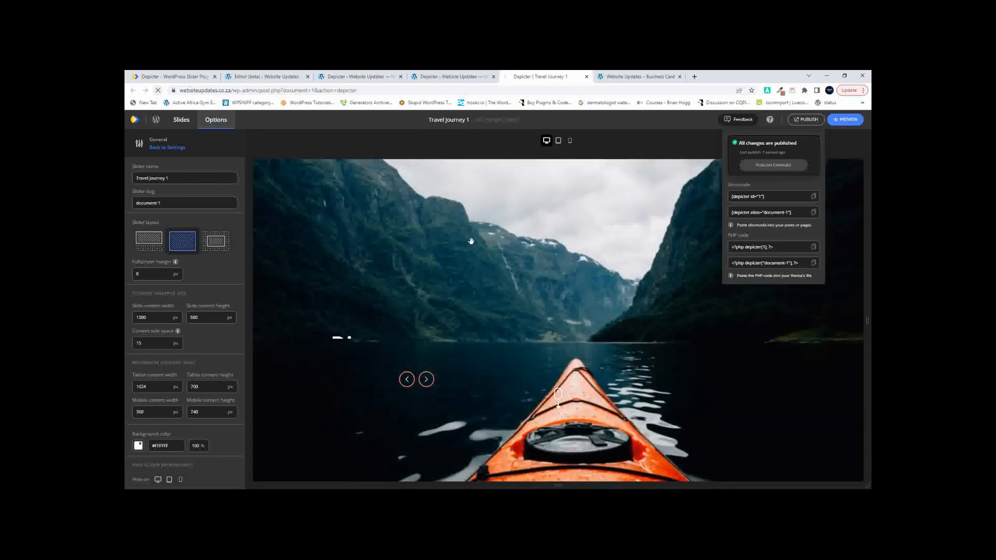
pyautogui.click(134, 91)
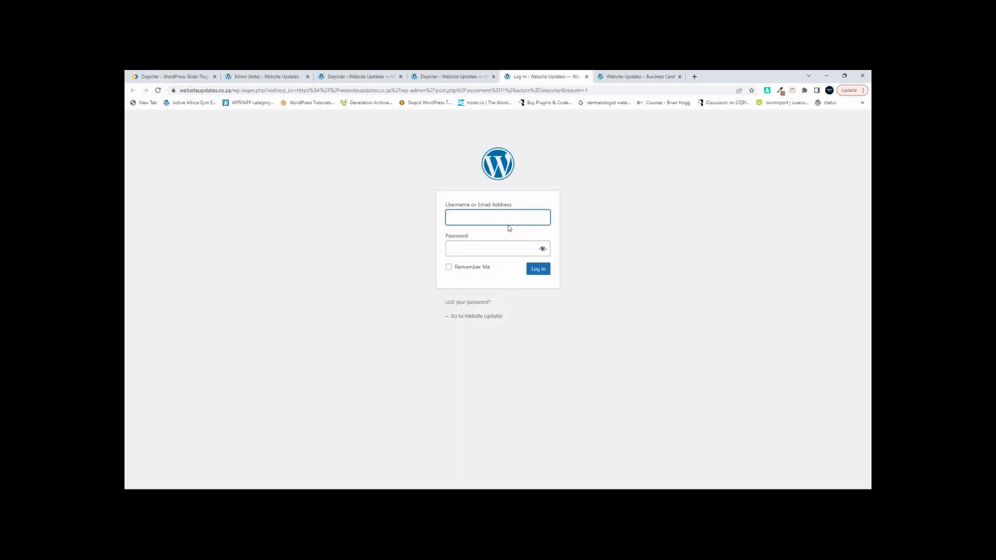
pyautogui.click(486, 210)
pyautogui.click(505, 237)
pyautogui.click(486, 250)
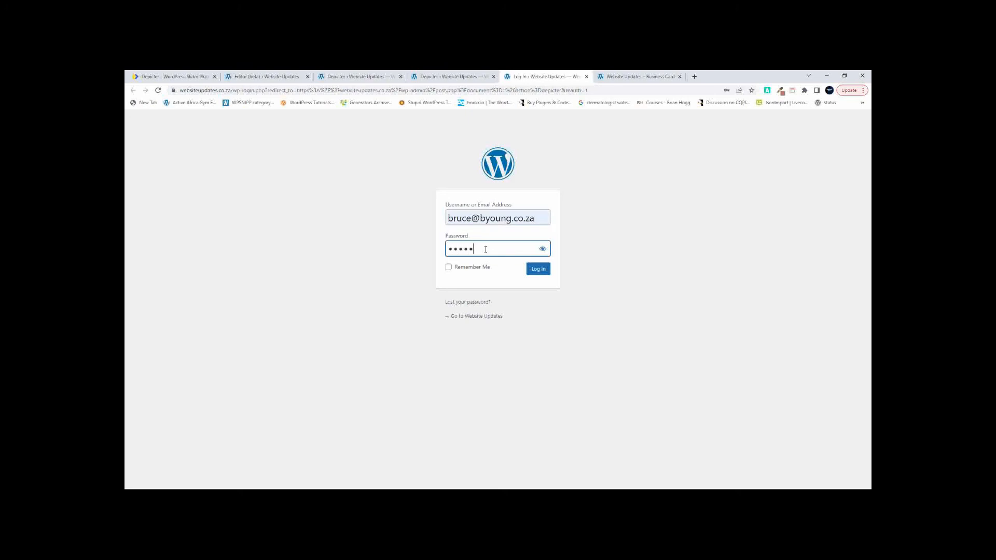
pyautogui.write('•')
pyautogui.press('Return')
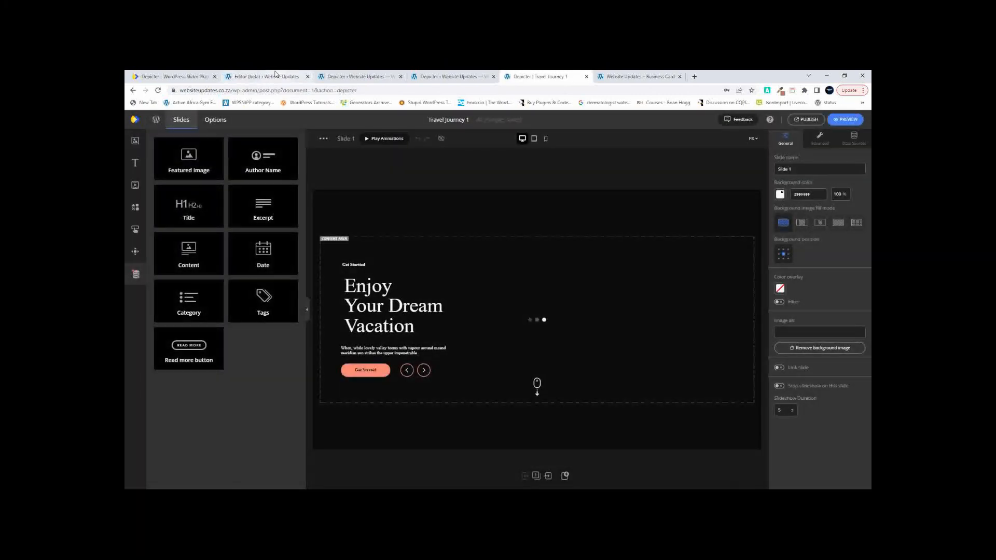
# - Dismiss the expired-session login in the site editor and reload the Home template
pyautogui.click(276, 75)
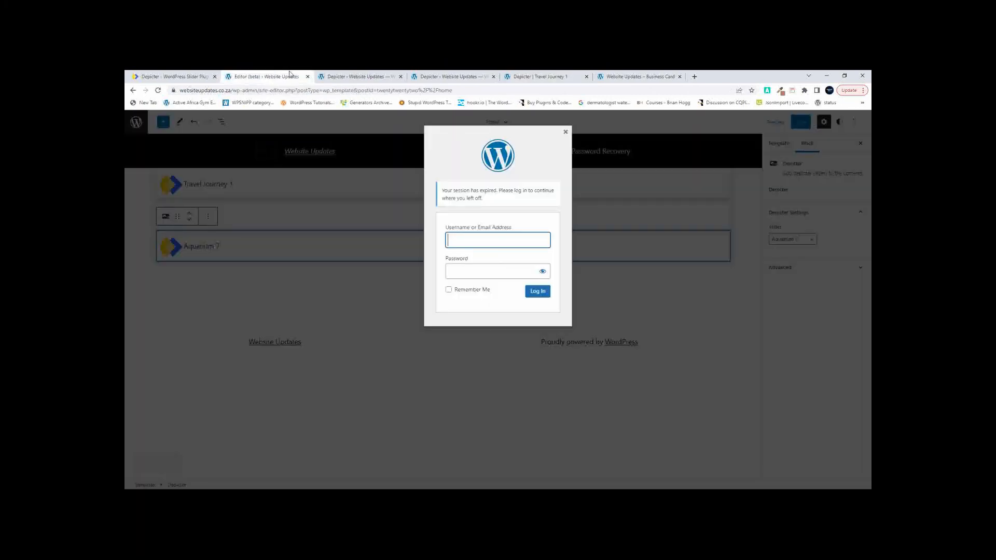
pyautogui.click(566, 132)
pyautogui.click(158, 90)
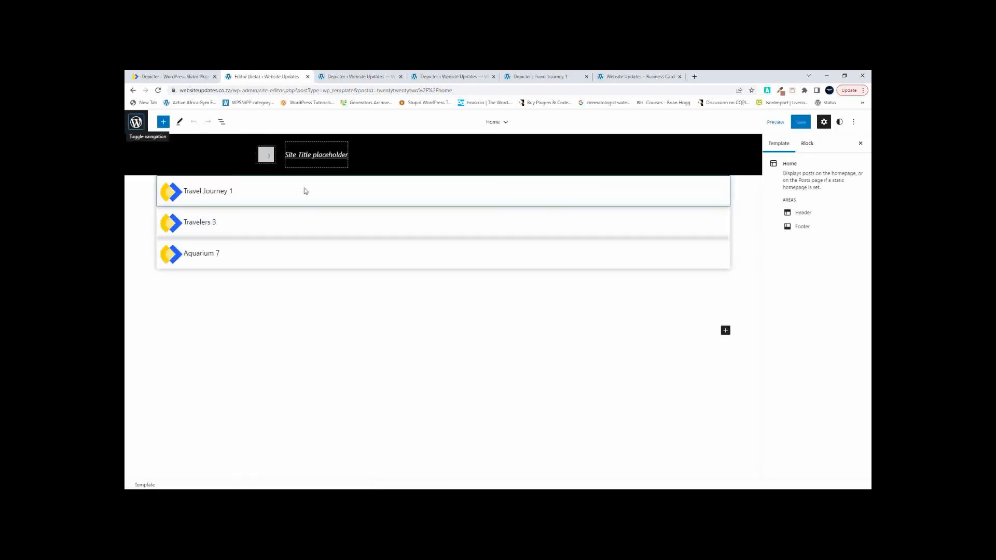
# - Select the Travel Journey 1 slider block in the Home template and browse the insertable text, media, design and widget blocks
pyautogui.click(277, 189)
pyautogui.click(221, 122)
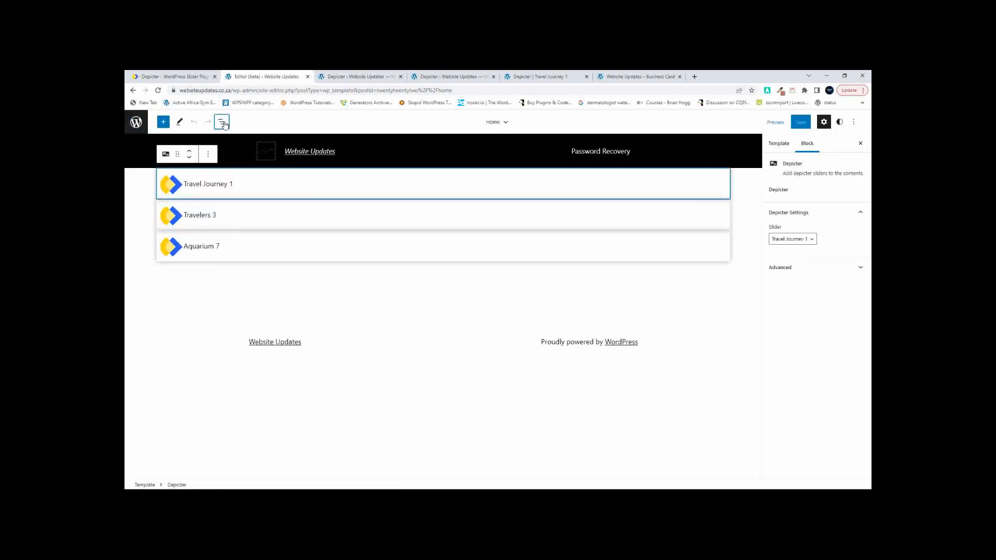
pyautogui.click(163, 122)
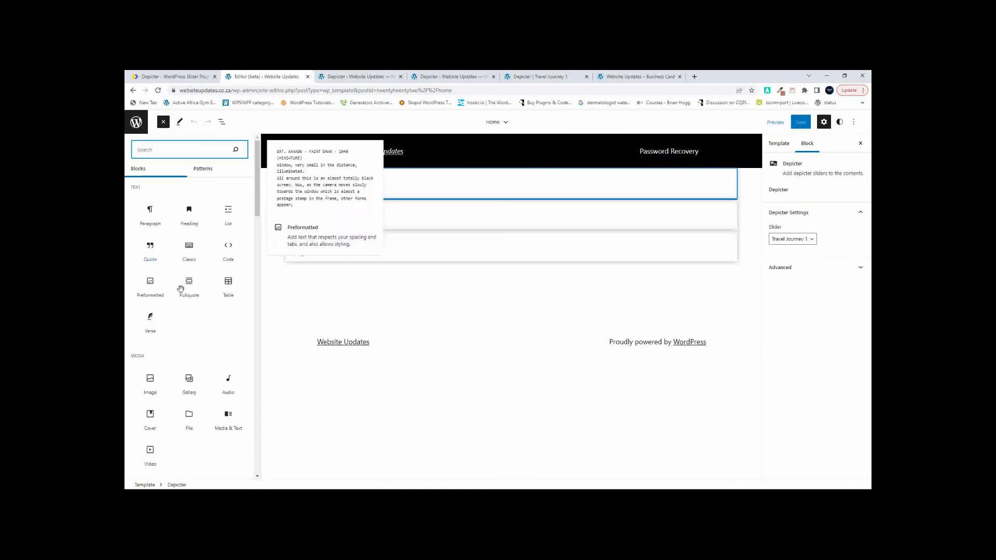
pyautogui.scroll(-2, 202, 330)
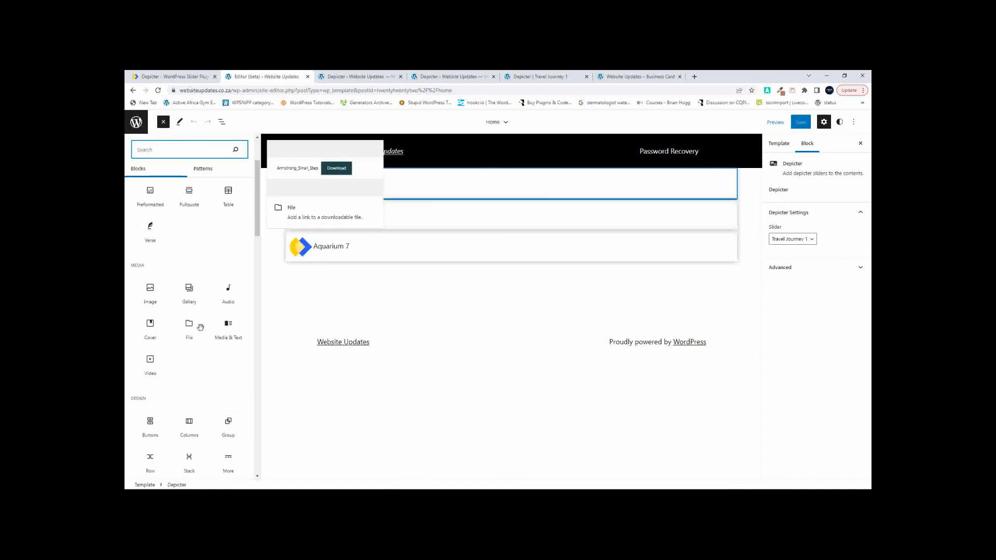
pyautogui.scroll(-2, 201, 327)
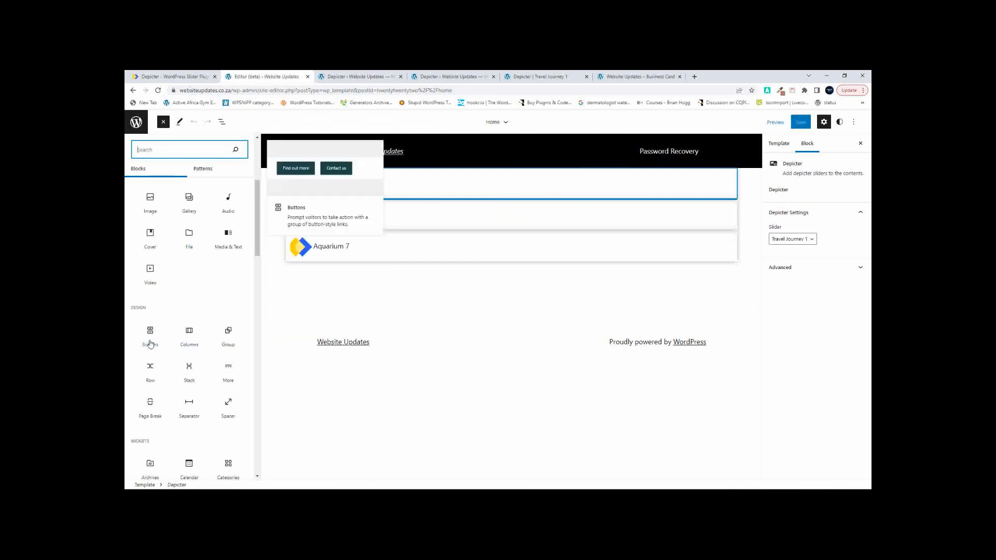
pyautogui.scroll(-2, 210, 363)
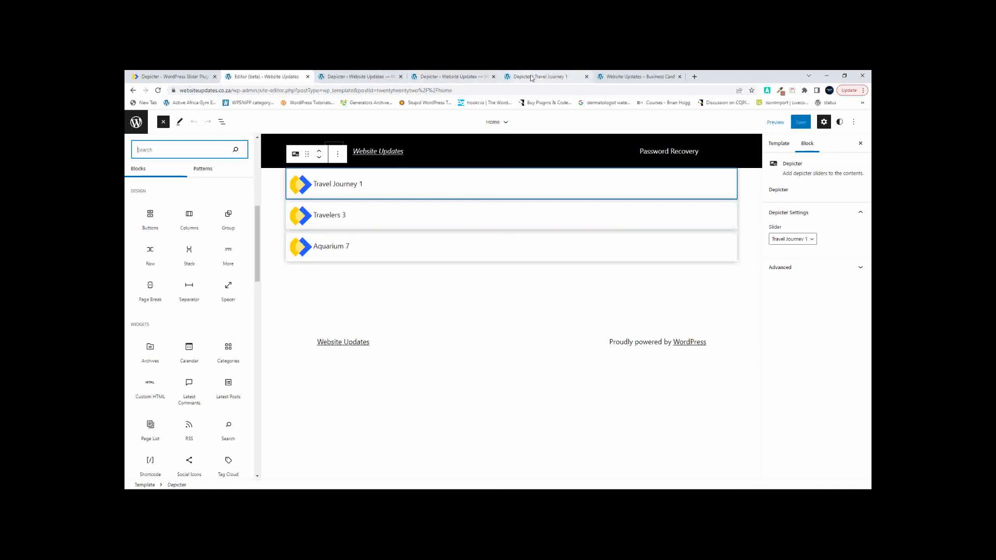
# - Look over the depicter.com home page from its hero section to the section on delivering professional-looking content
pyautogui.click(185, 78)
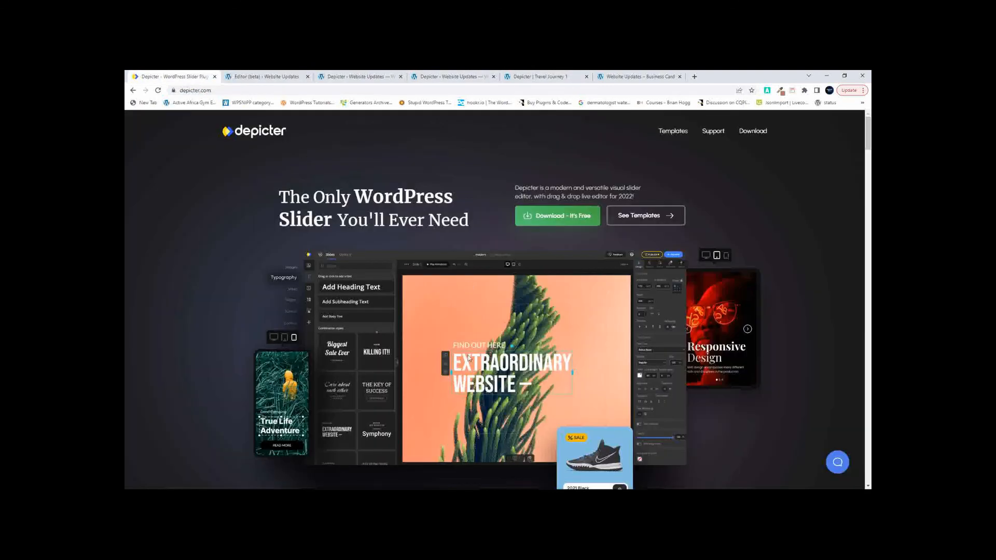
pyautogui.scroll(-3, 443, 347)
pyautogui.scroll(-10, 443, 346)
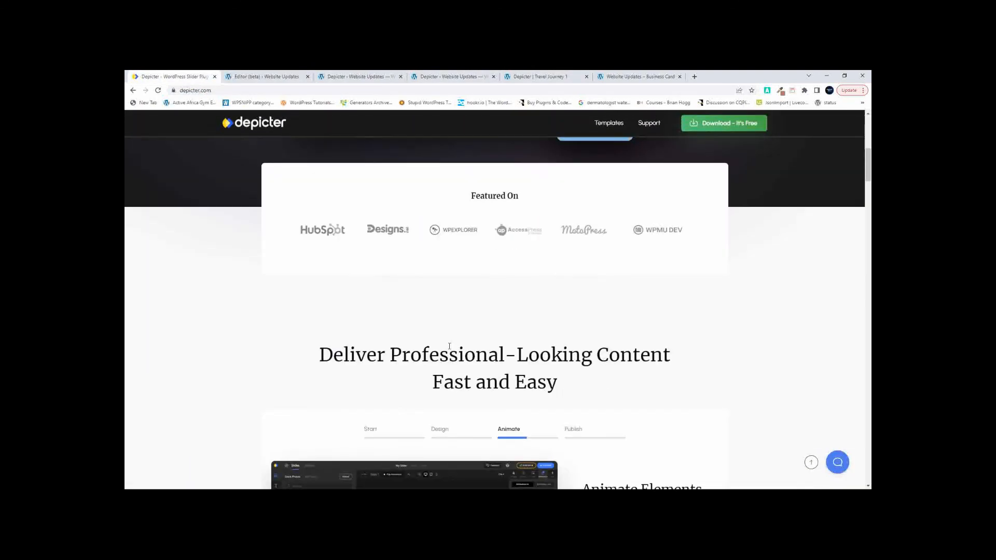
pyautogui.scroll(10, 449, 349)
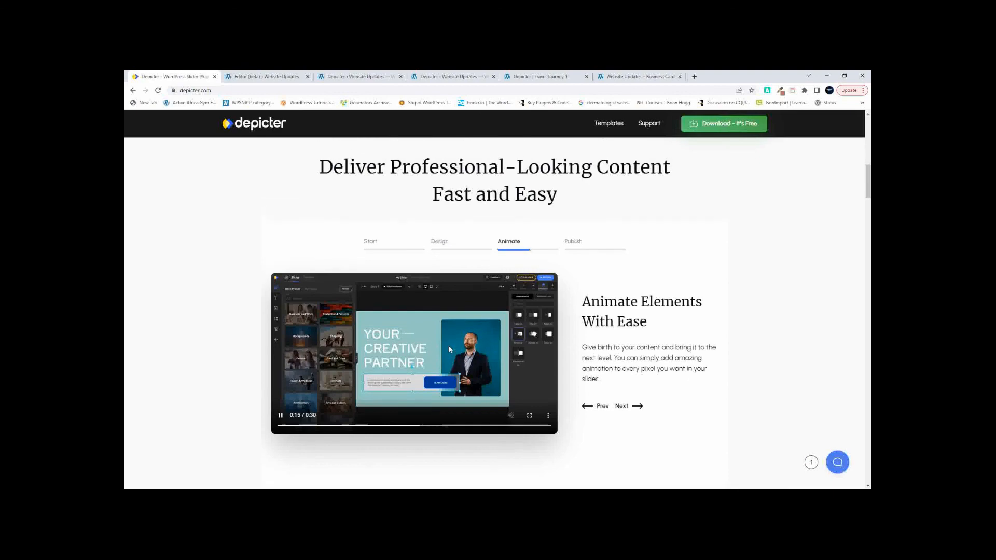
pyautogui.scroll(5, 467, 355)
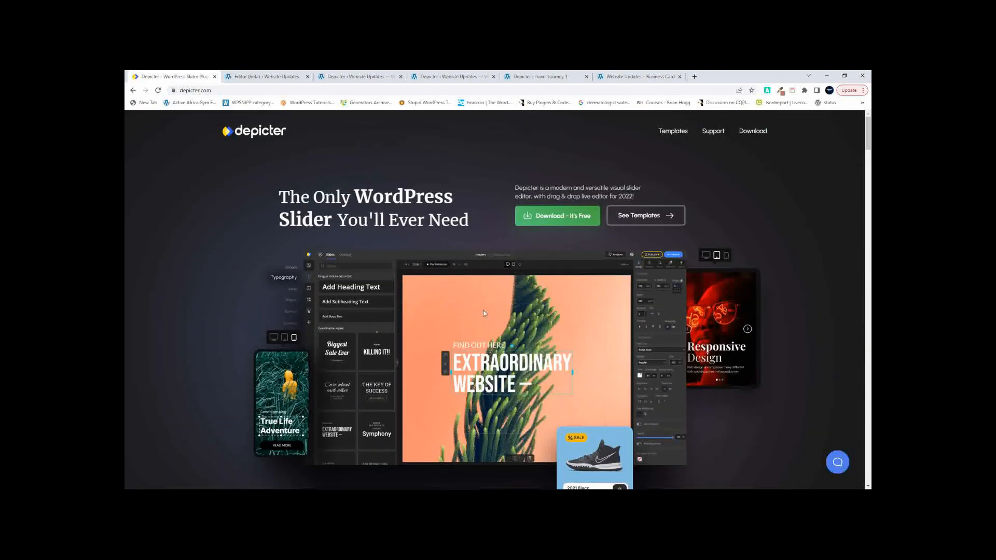
pyautogui.scroll(-1, 486, 314)
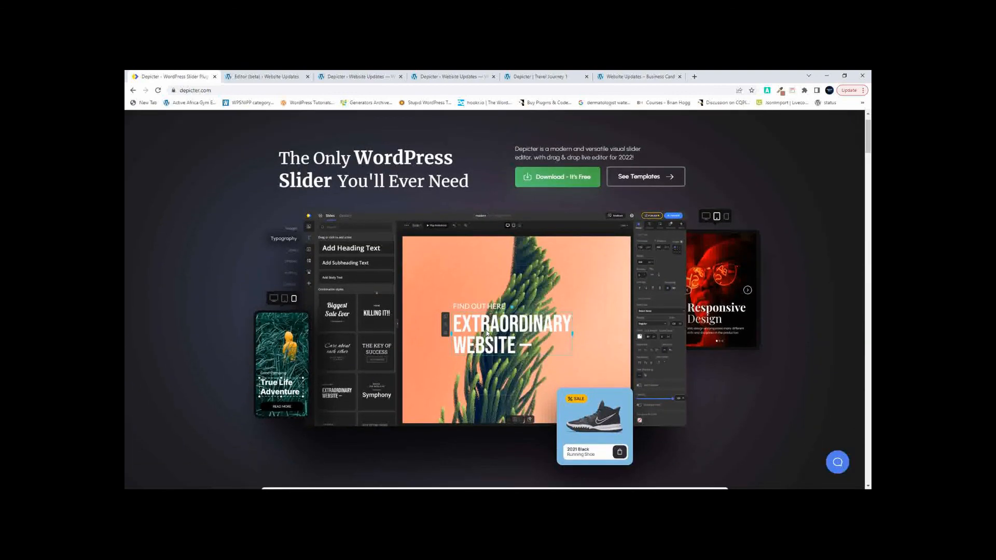
pyautogui.scroll(-10, 487, 333)
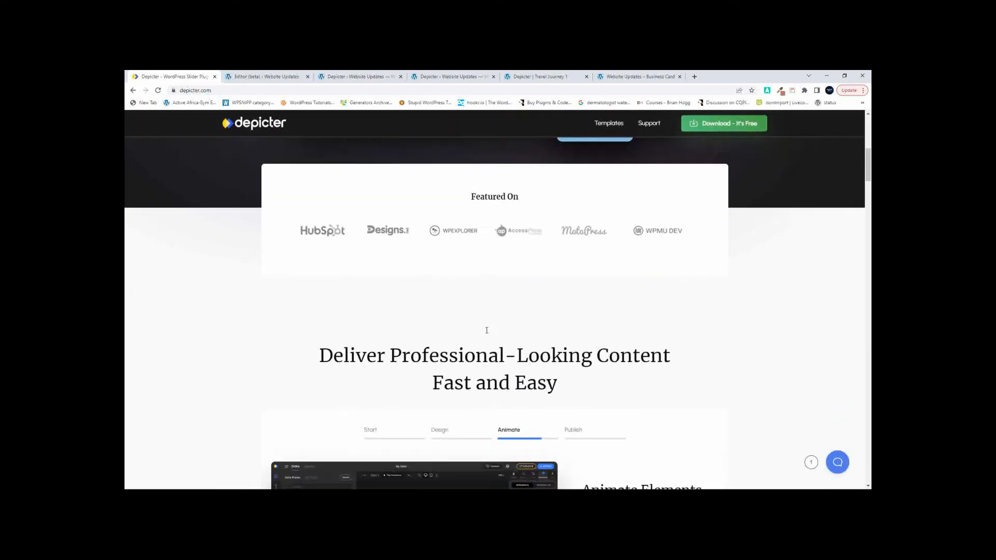
pyautogui.scroll(8, 487, 333)
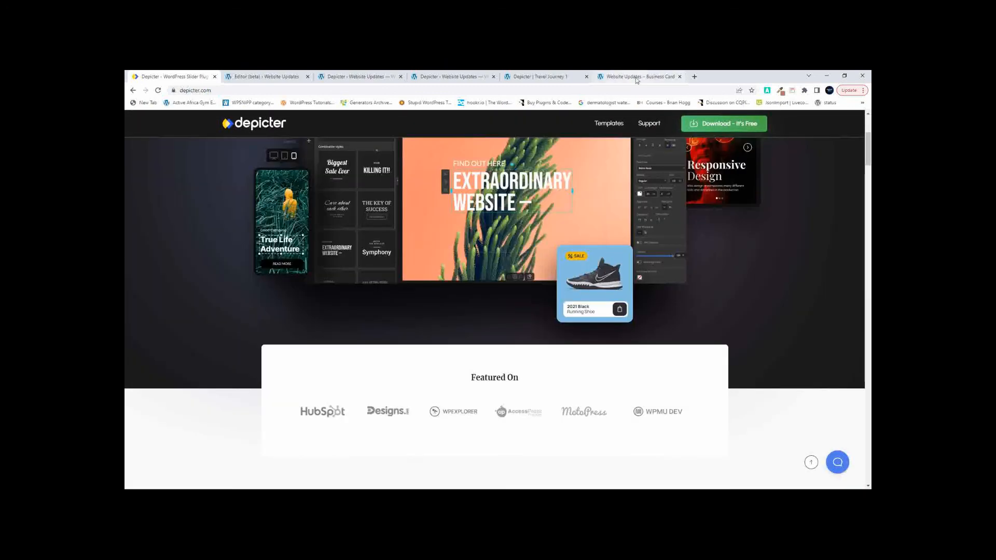
# - Review the travel, house and aquarium sliders on the live Website Updates home page and return to its beginning
pyautogui.click(638, 78)
pyautogui.scroll(-7, 569, 312)
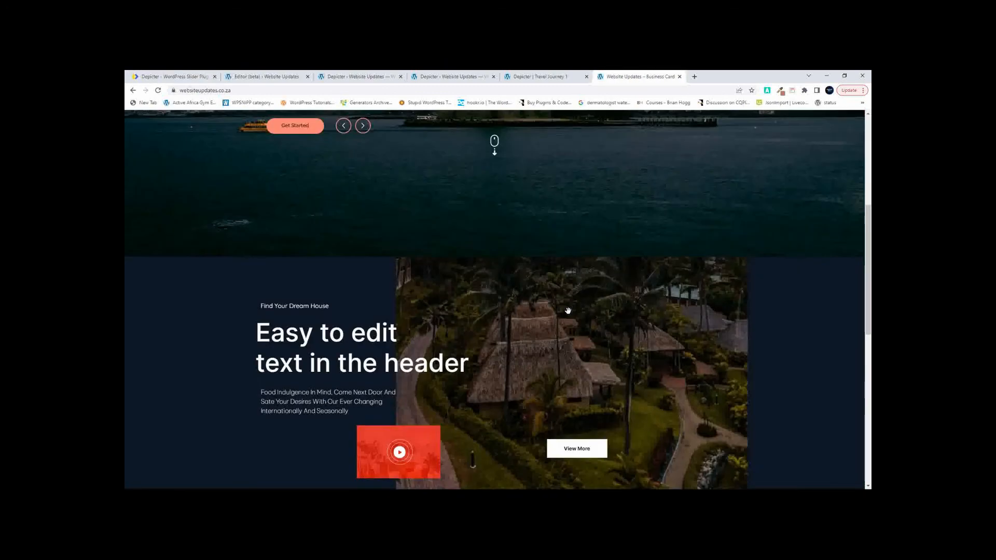
pyautogui.scroll(-6, 240, 287)
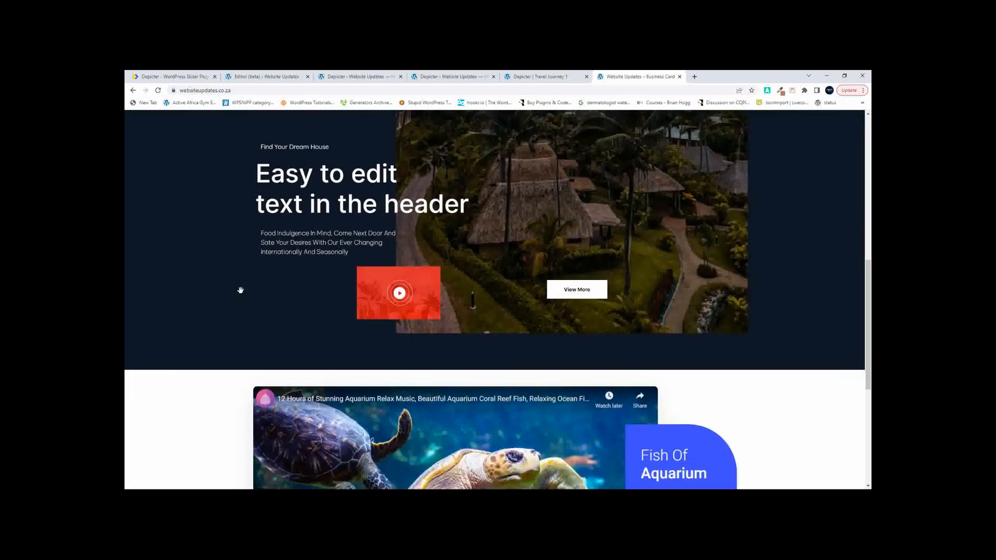
pyautogui.scroll(10, 249, 291)
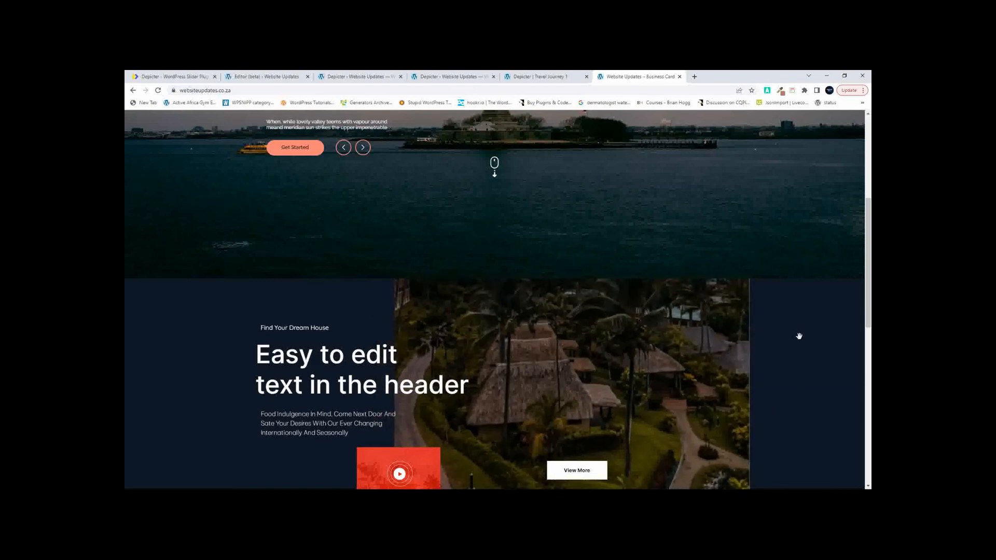
pyautogui.scroll(1, 653, 357)
pyautogui.scroll(4, 655, 360)
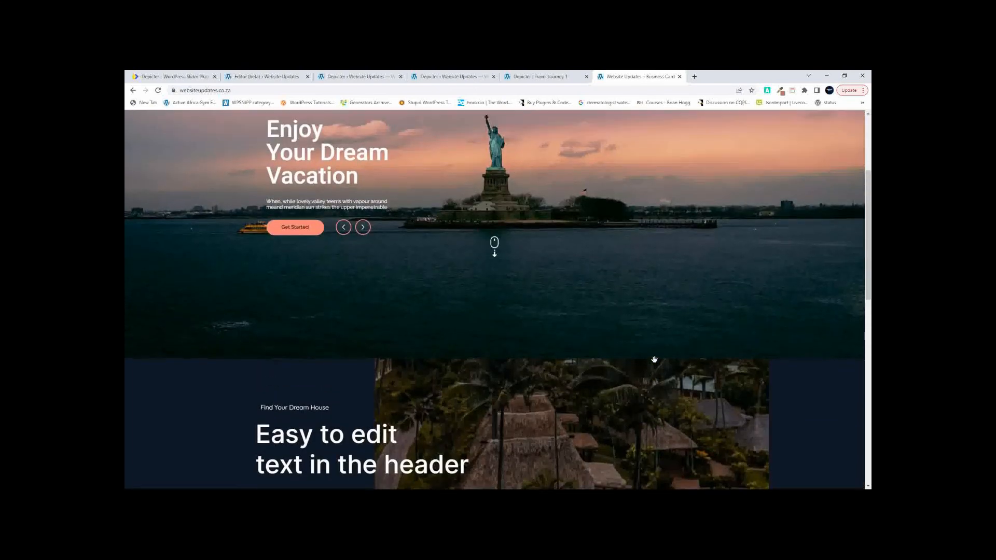
pyautogui.scroll(-3, 655, 360)
pyautogui.scroll(-5, 655, 359)
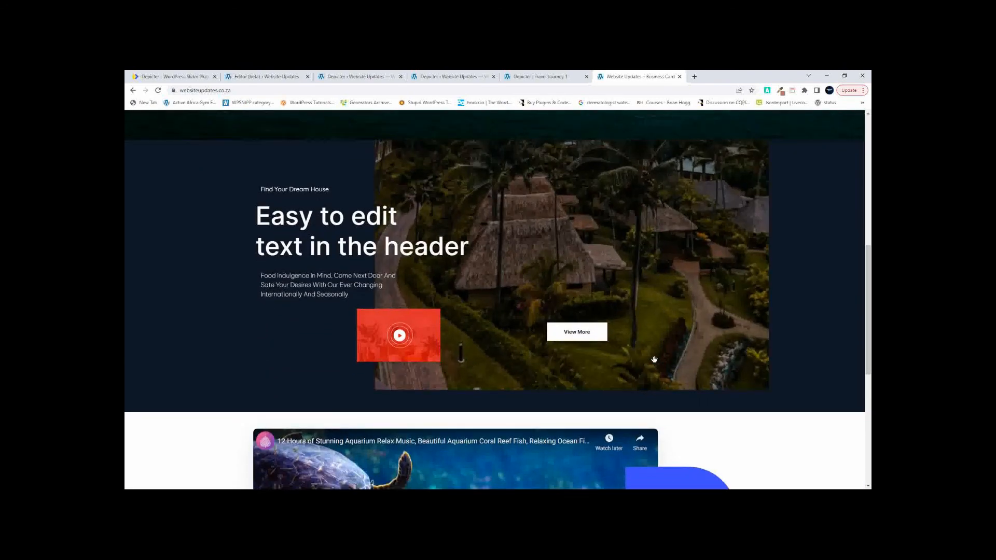
pyautogui.scroll(-2, 686, 308)
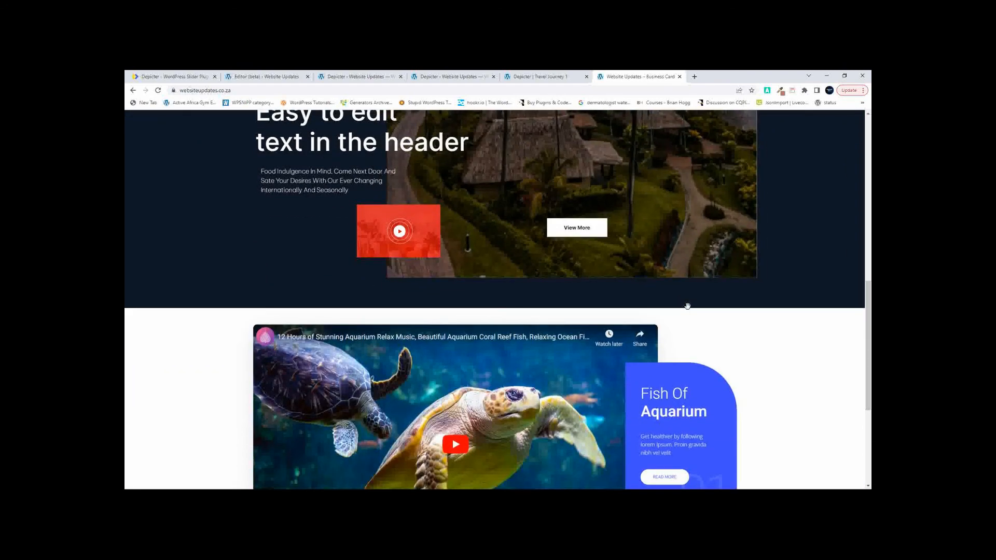
pyautogui.scroll(-2, 688, 306)
pyautogui.scroll(-1, 687, 306)
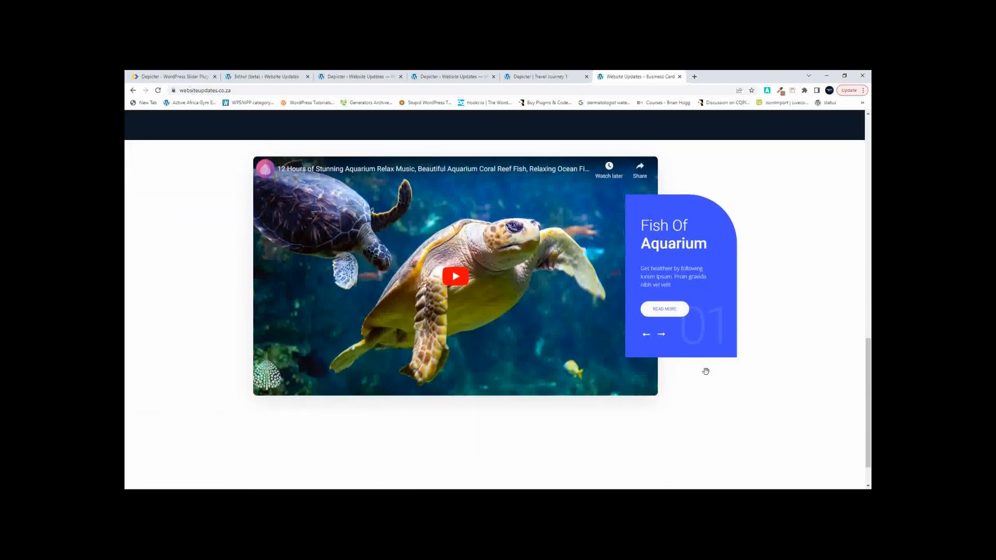
pyautogui.scroll(5, 706, 371)
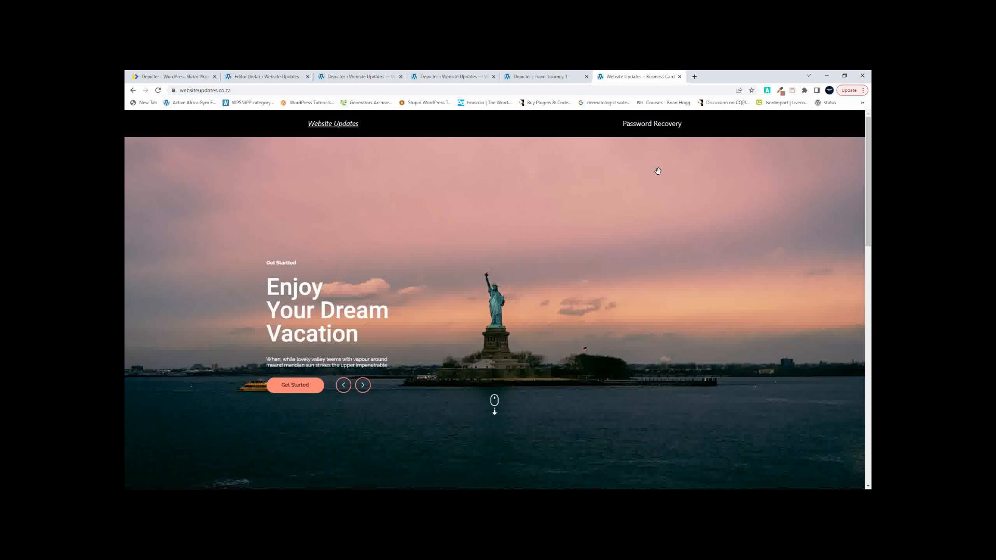
pyautogui.press('XF86MonBrightnessUp')
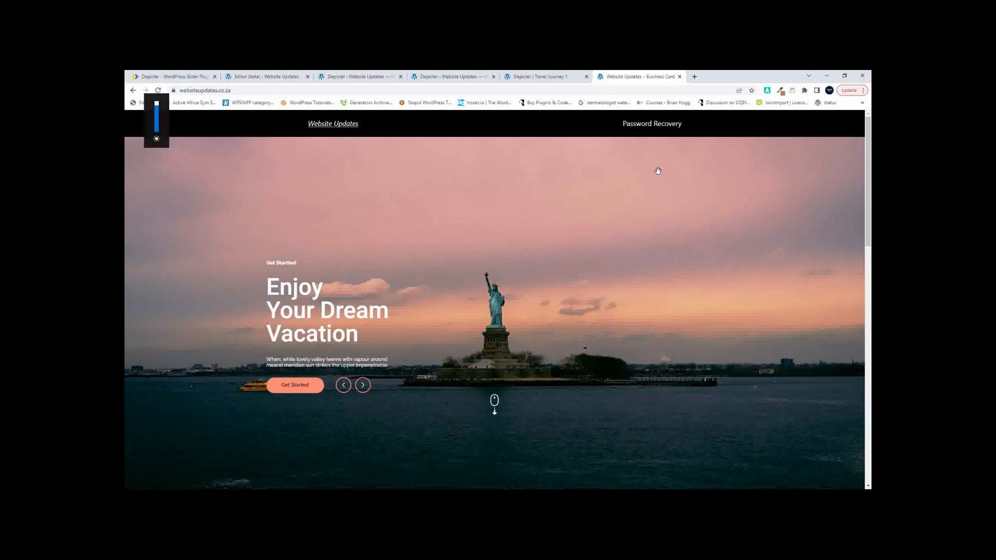